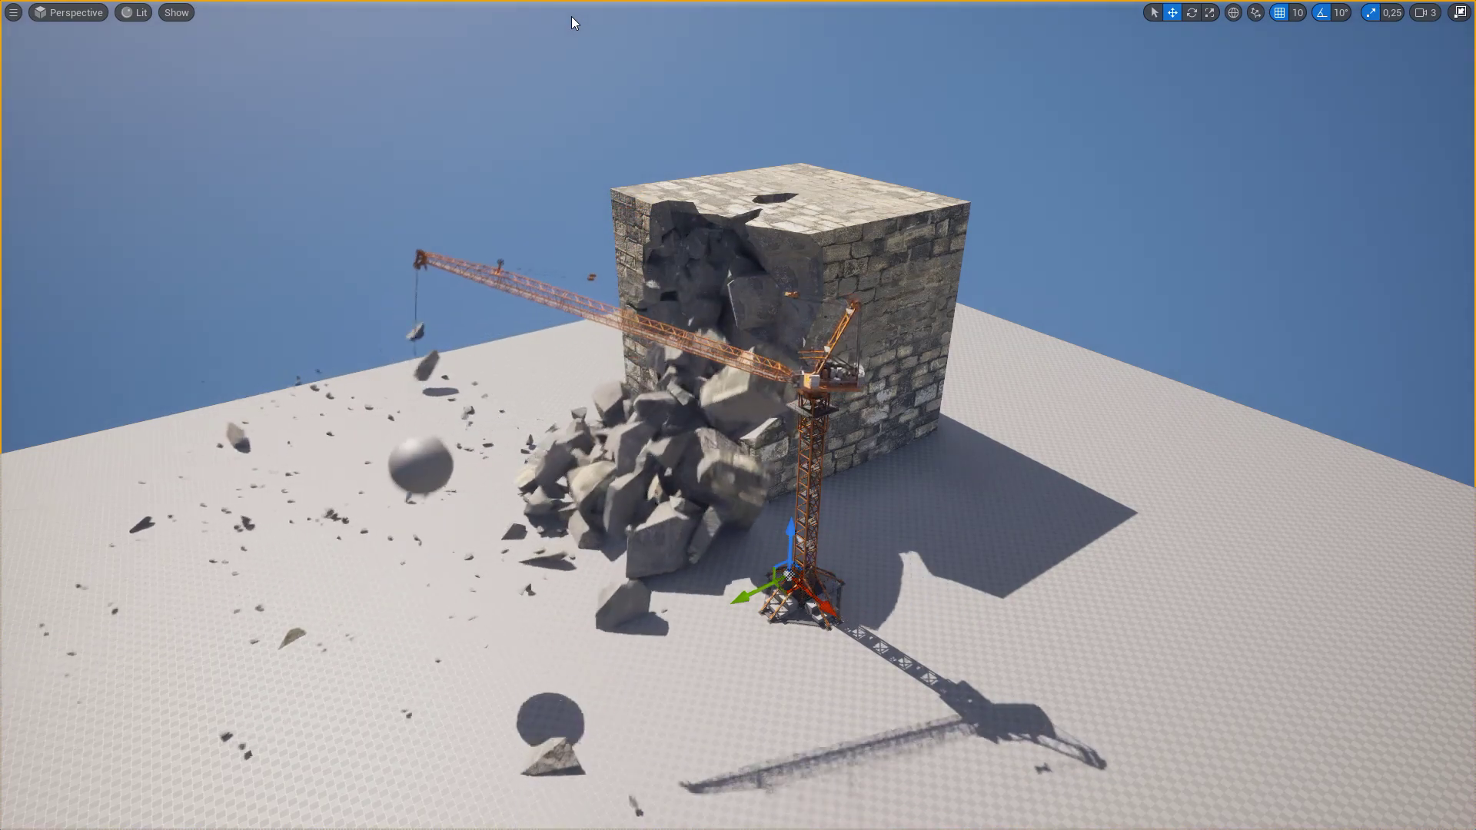
- Find the Twinmotion Construction Vehicles pack with 'twinmo' and start adding it to a project
mouse_move(571, 16)
right_mouse_down()
mouse_move(492, 46)
mouse_move(584, 85)
mouse_move(255, 106)
right_mouse_up()
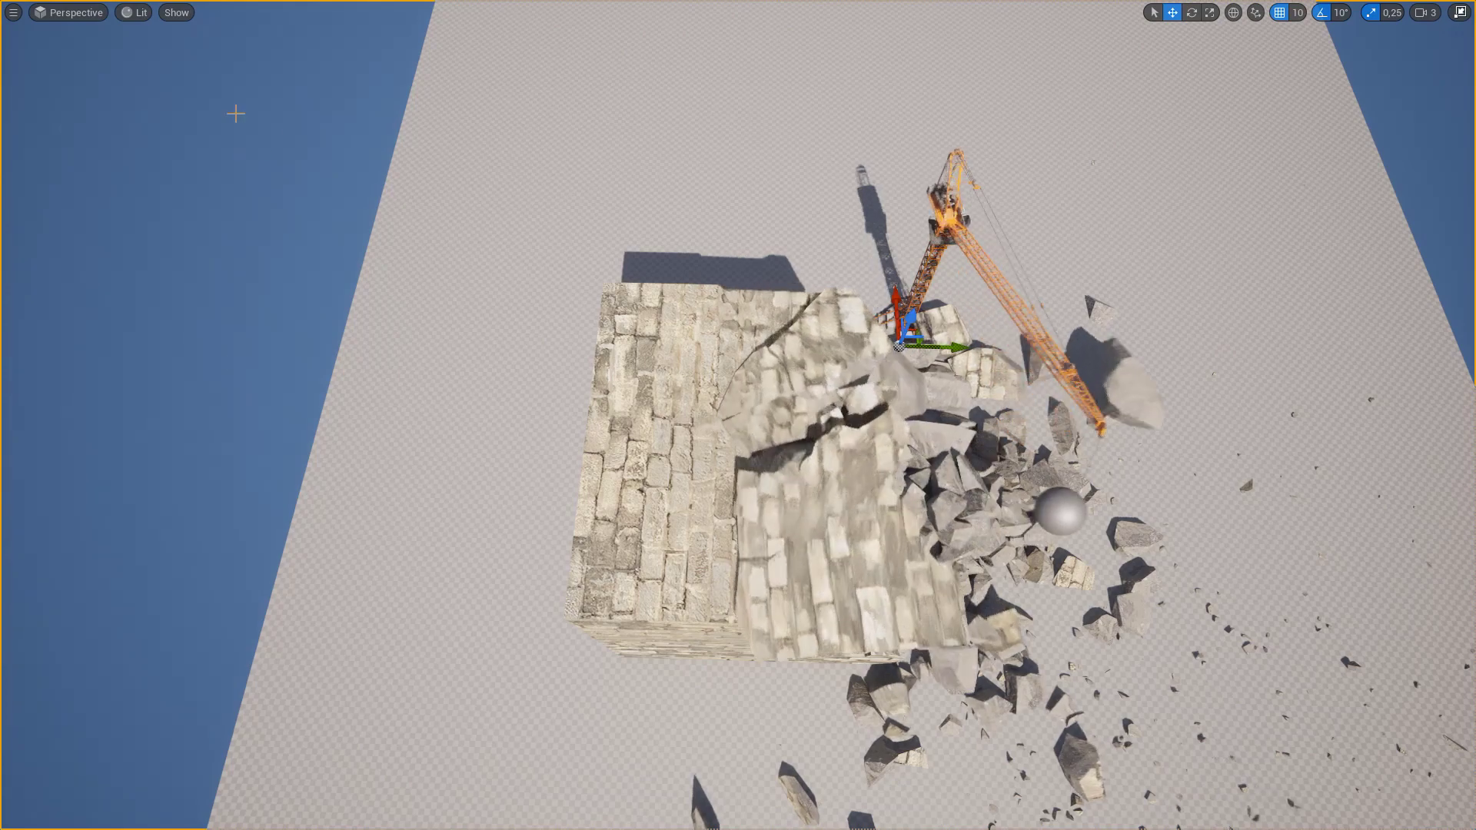
mouse_move(255, 107)
right_mouse_down()
mouse_move(233, 115)
mouse_move(233, 69)
mouse_move(235, 117)
right_mouse_up()
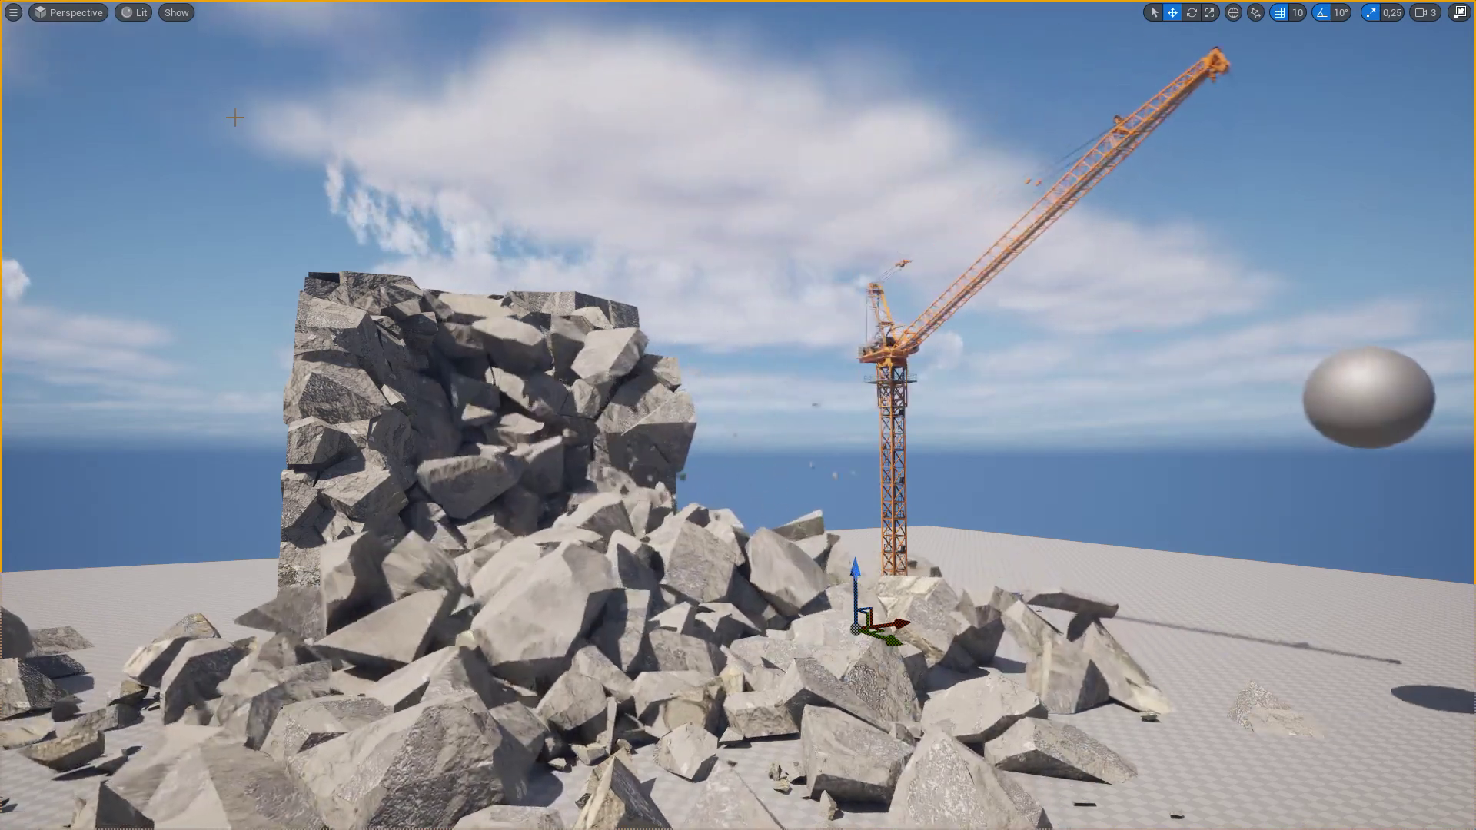
type("twinmo")
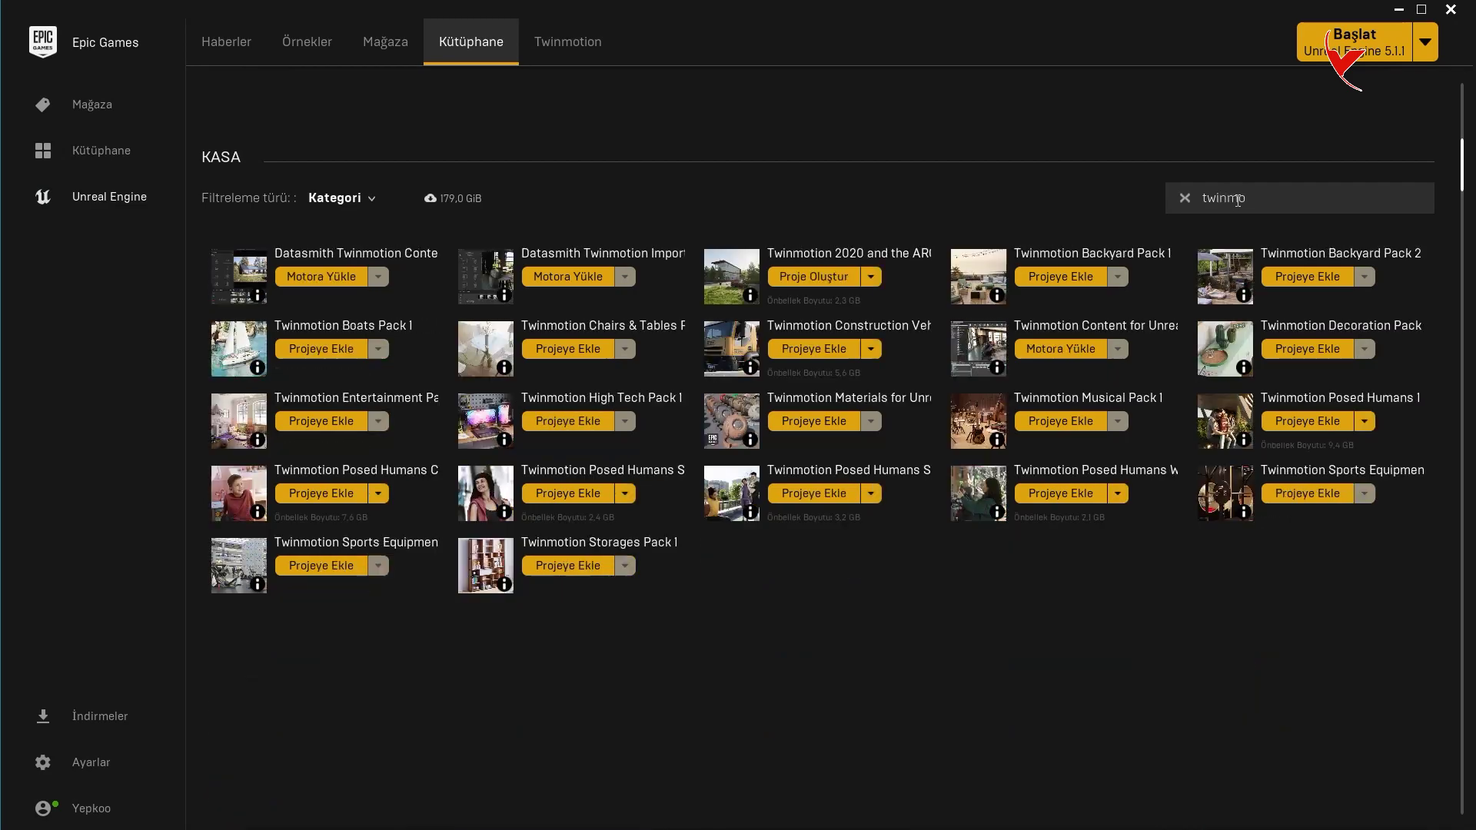
left_click(838, 351)
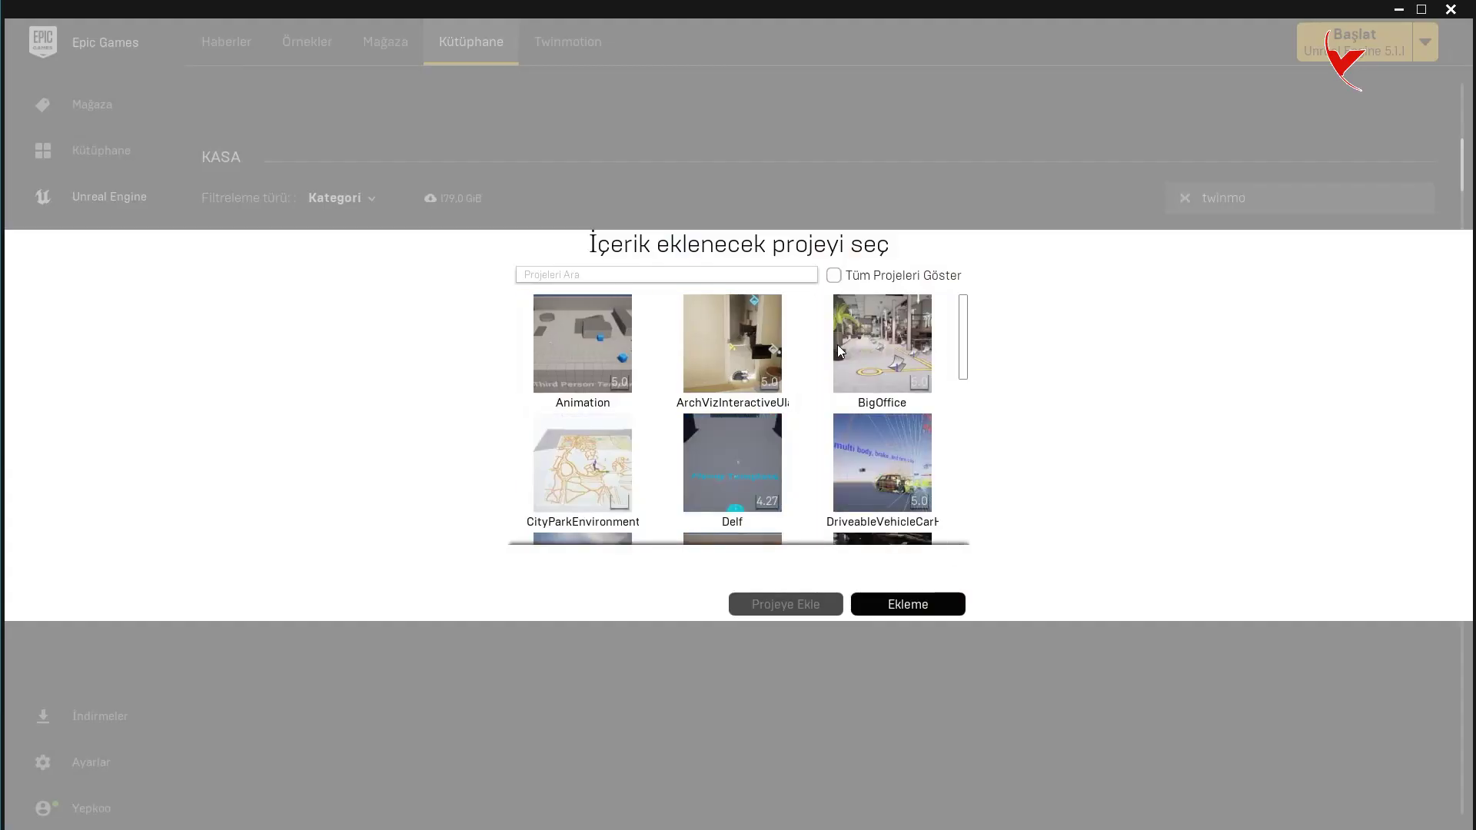
- Add the pack to PhysicsWinch, with all projects shown, then close the launcher
left_click(677, 277)
type("PhysicsWinch")
left_click(834, 275)
left_click(566, 346)
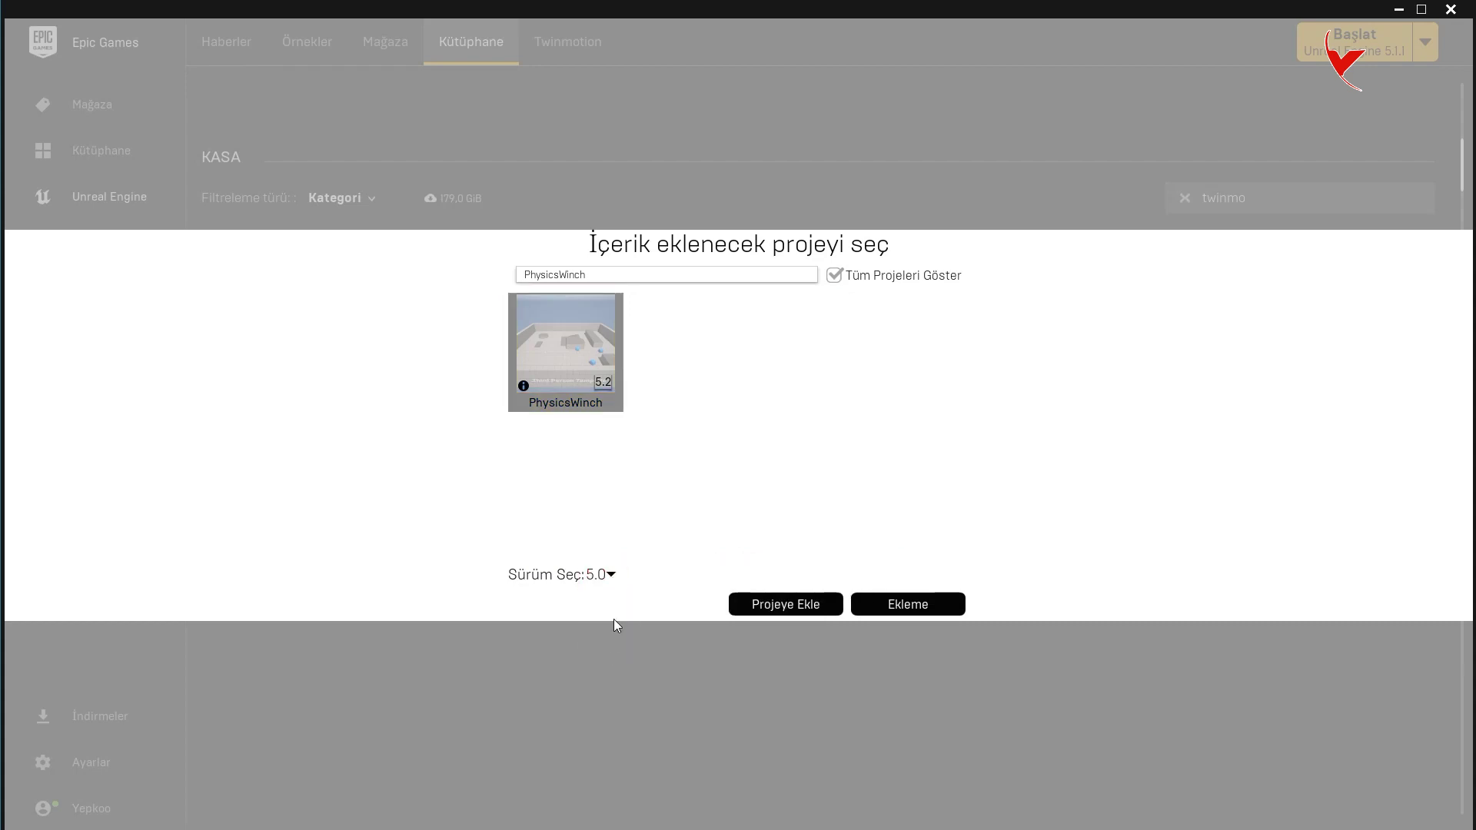
left_click(789, 606)
left_click(112, 719)
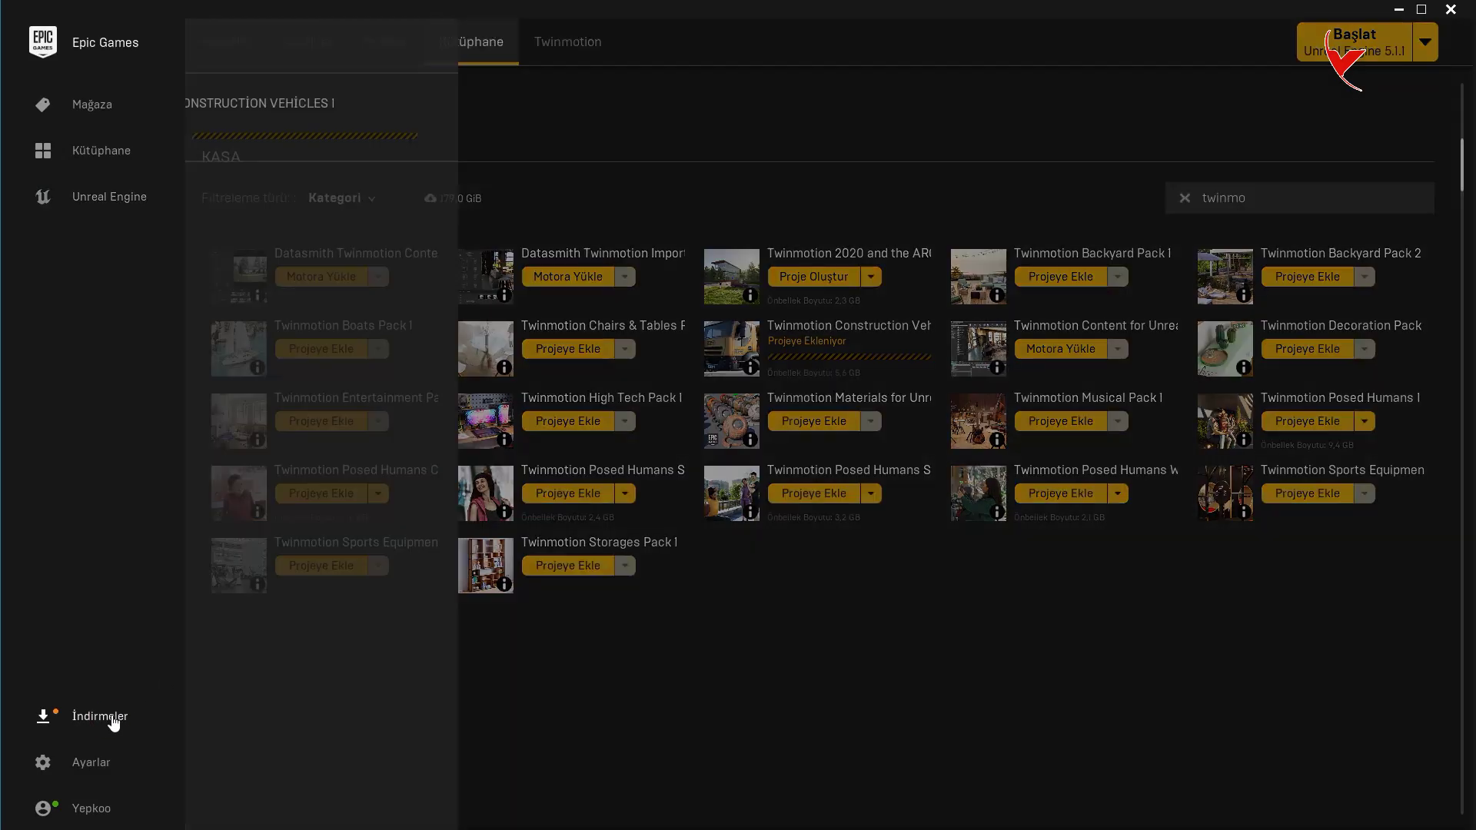
left_click(1451, 9)
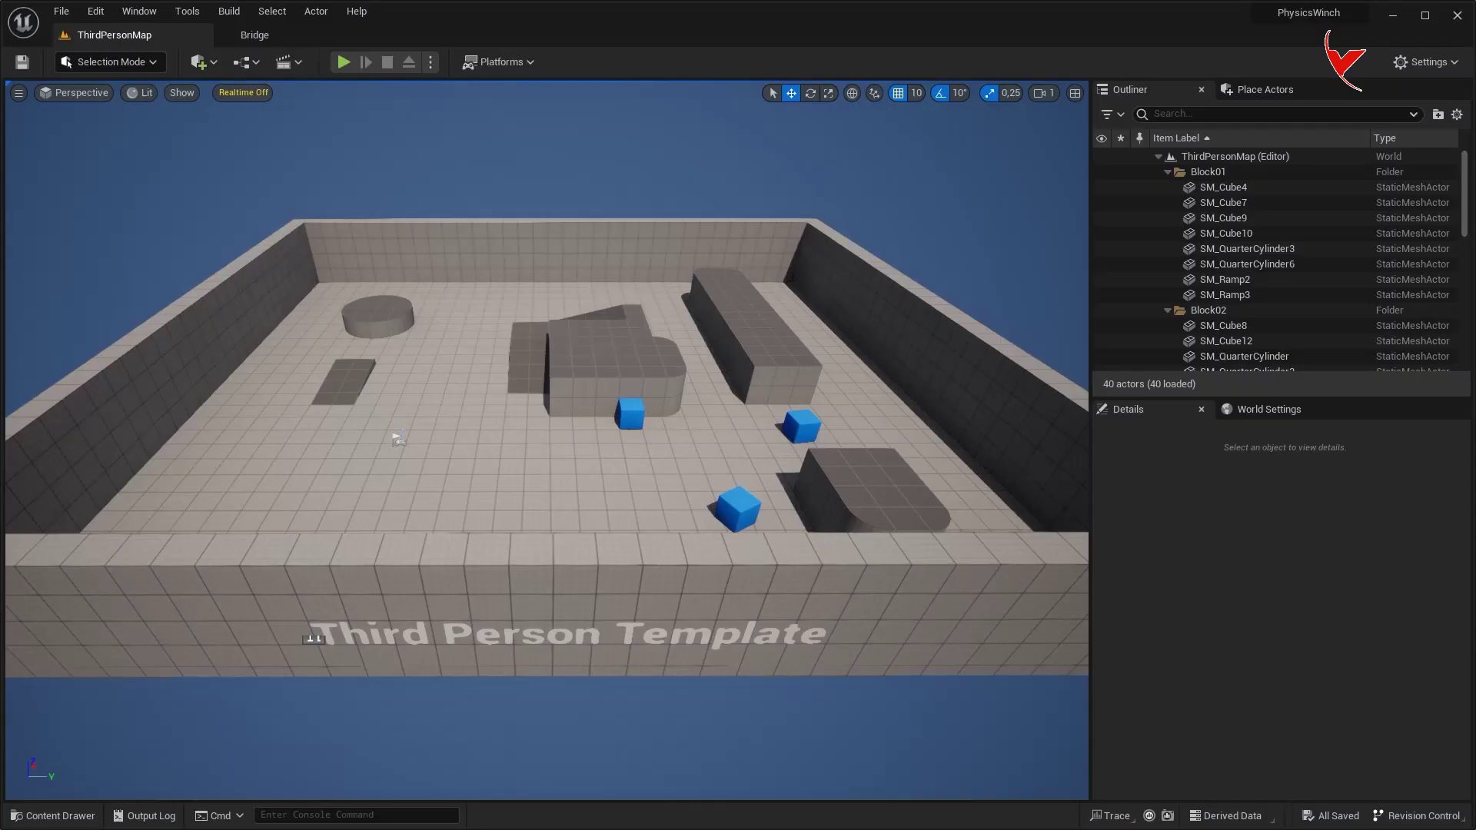
- Create a new Empty Level
left_click(70, 12)
left_click(82, 52)
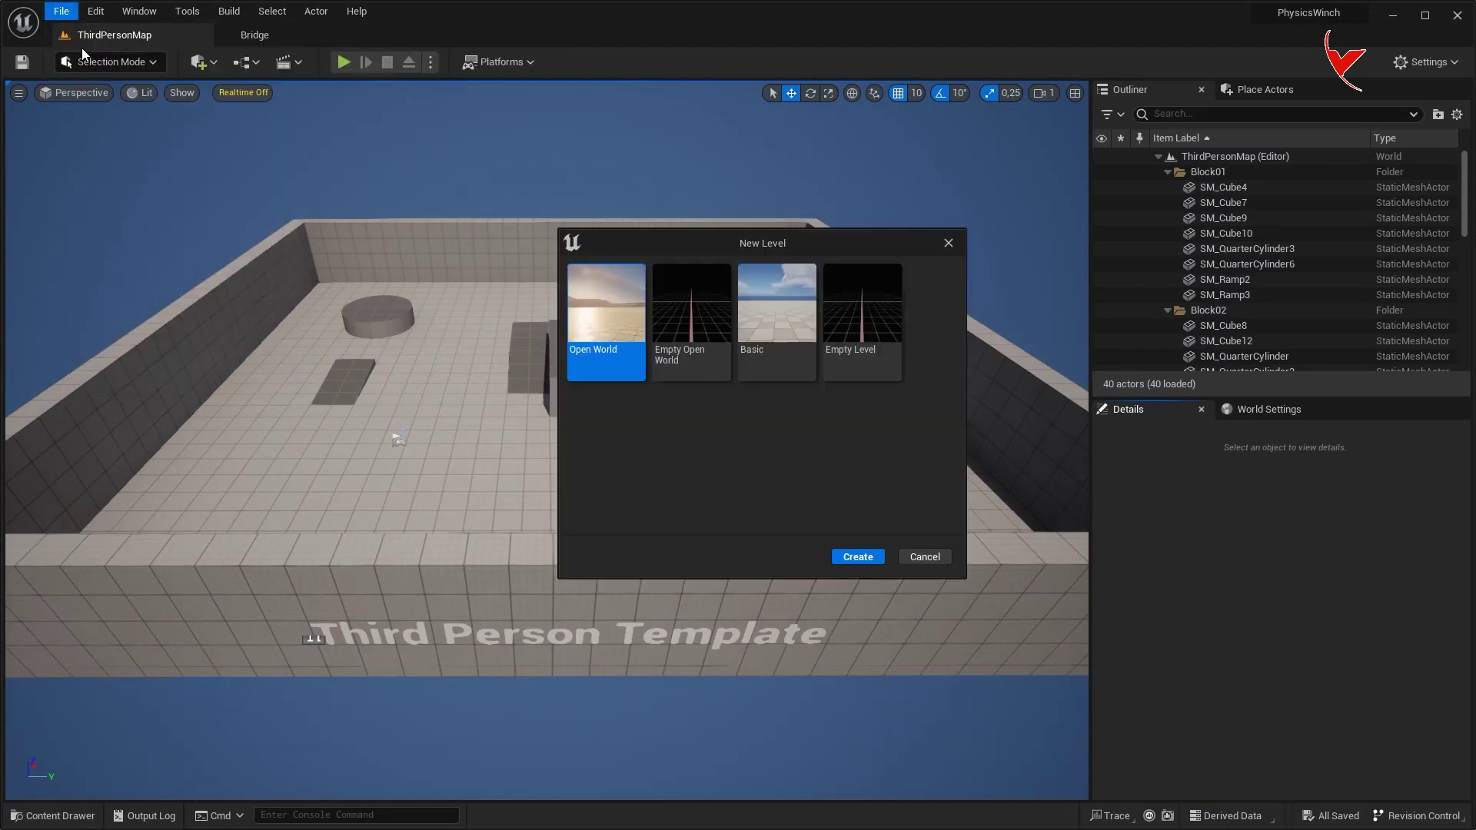
left_click(858, 556)
- Filter ConstructionMachines to static meshes and place SM_LuffingBoomCrane in the level
key("ctrl+space")
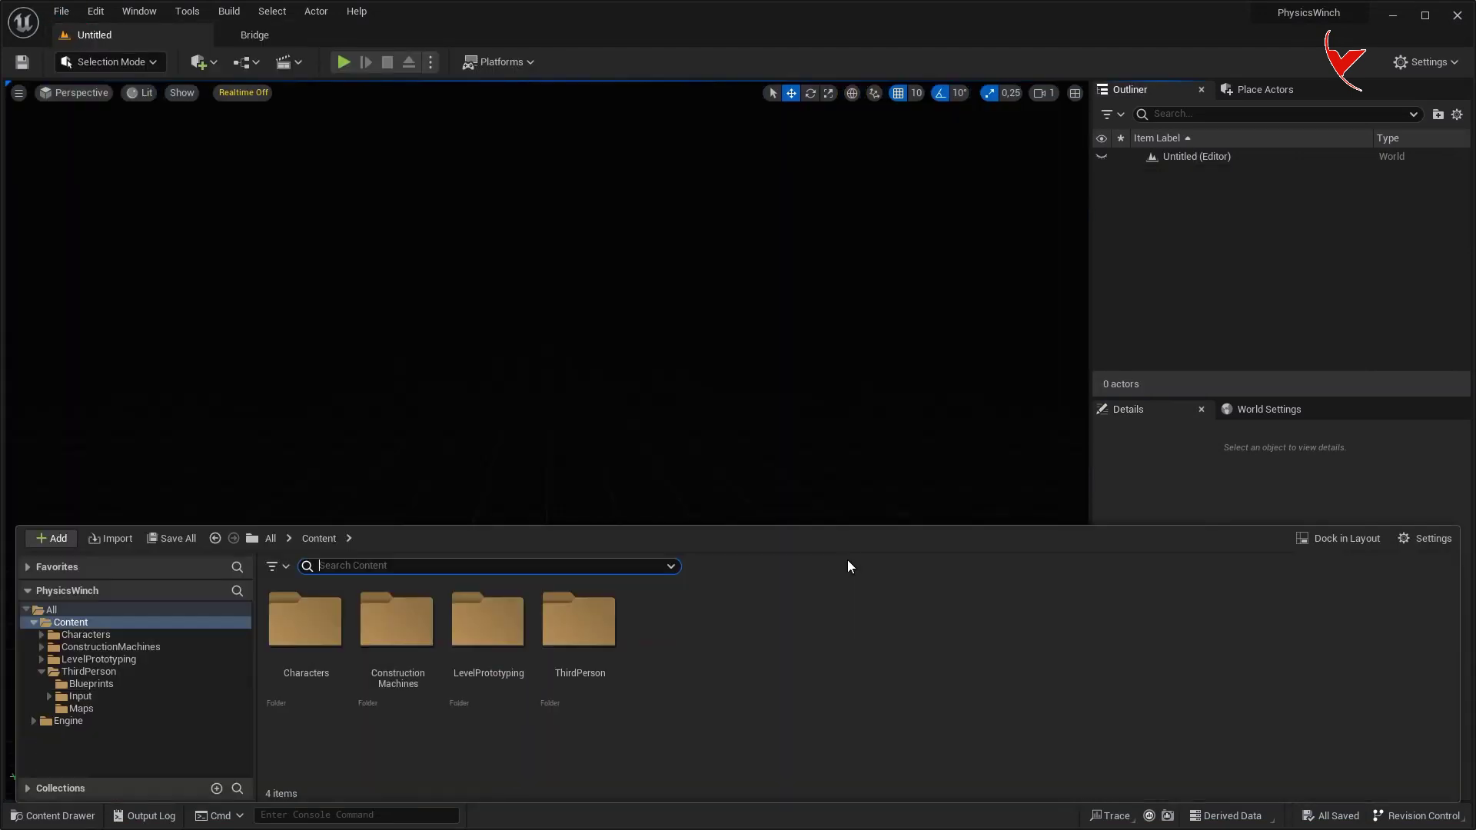
left_click(383, 623)
double_click(384, 622)
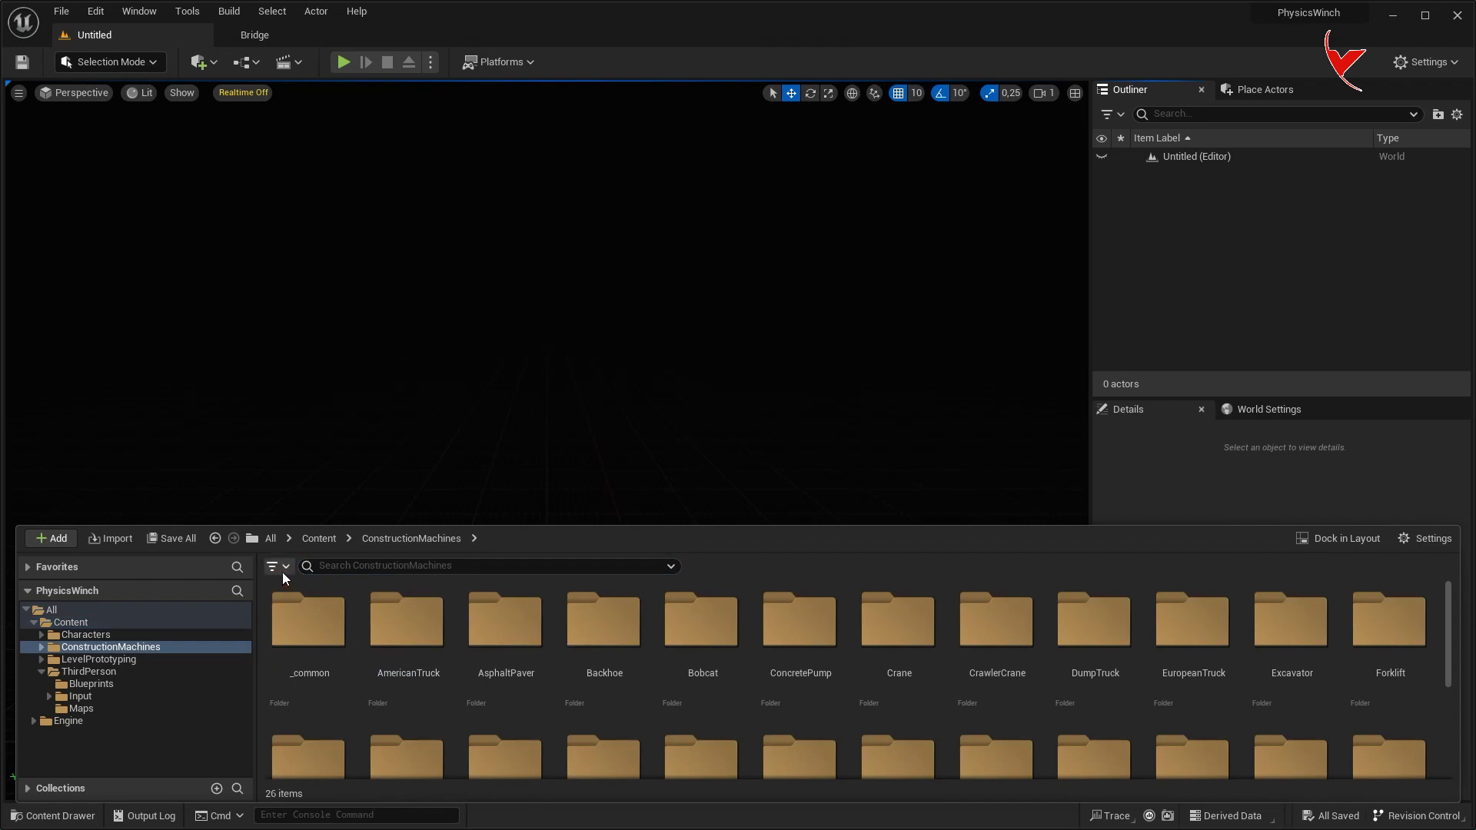
left_click(282, 569)
left_click(280, 118)
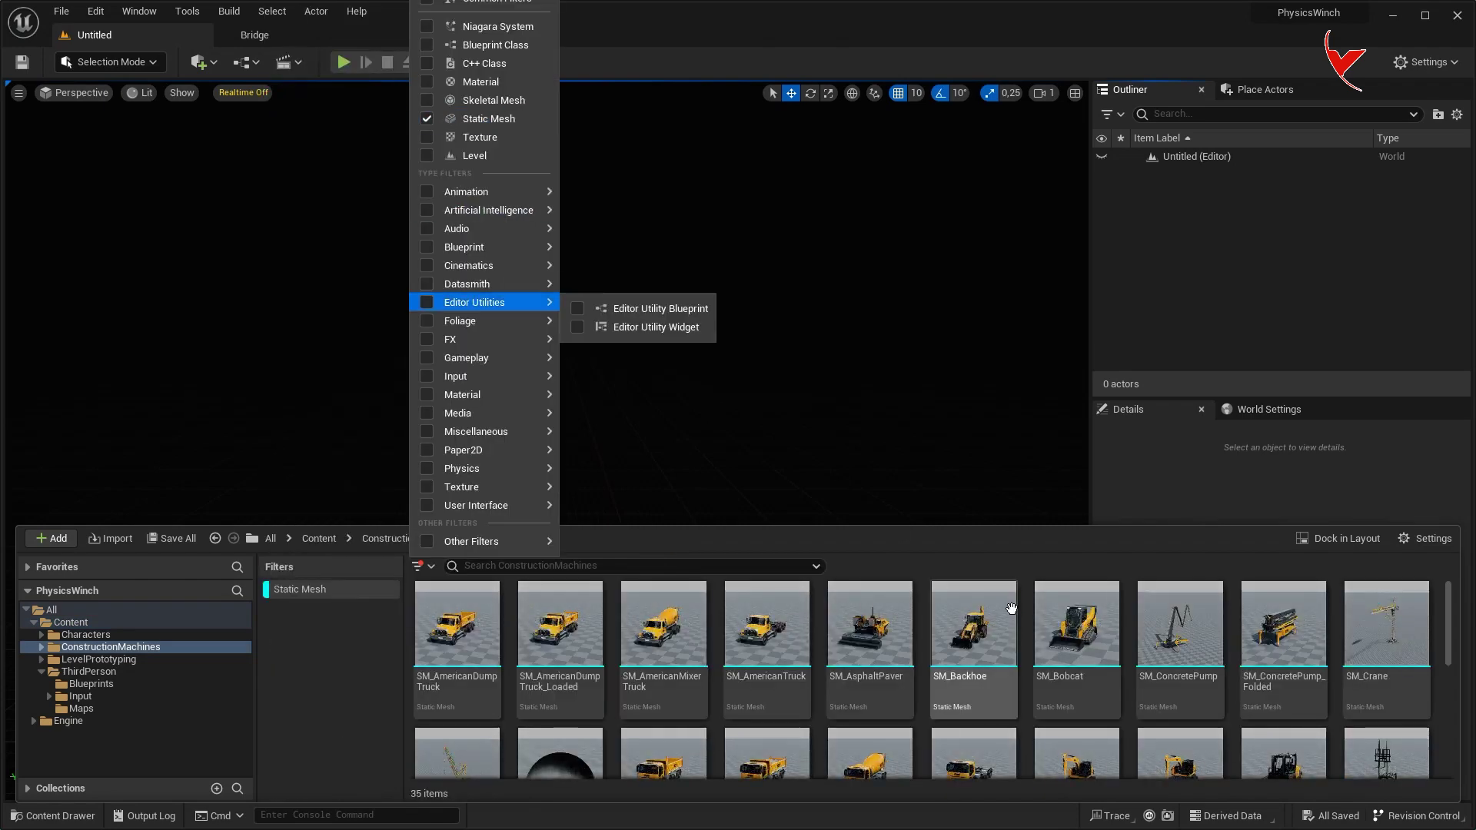
left_click(973, 661)
scroll(981, 629, "down", 2)
scroll(981, 629, "down", 2)
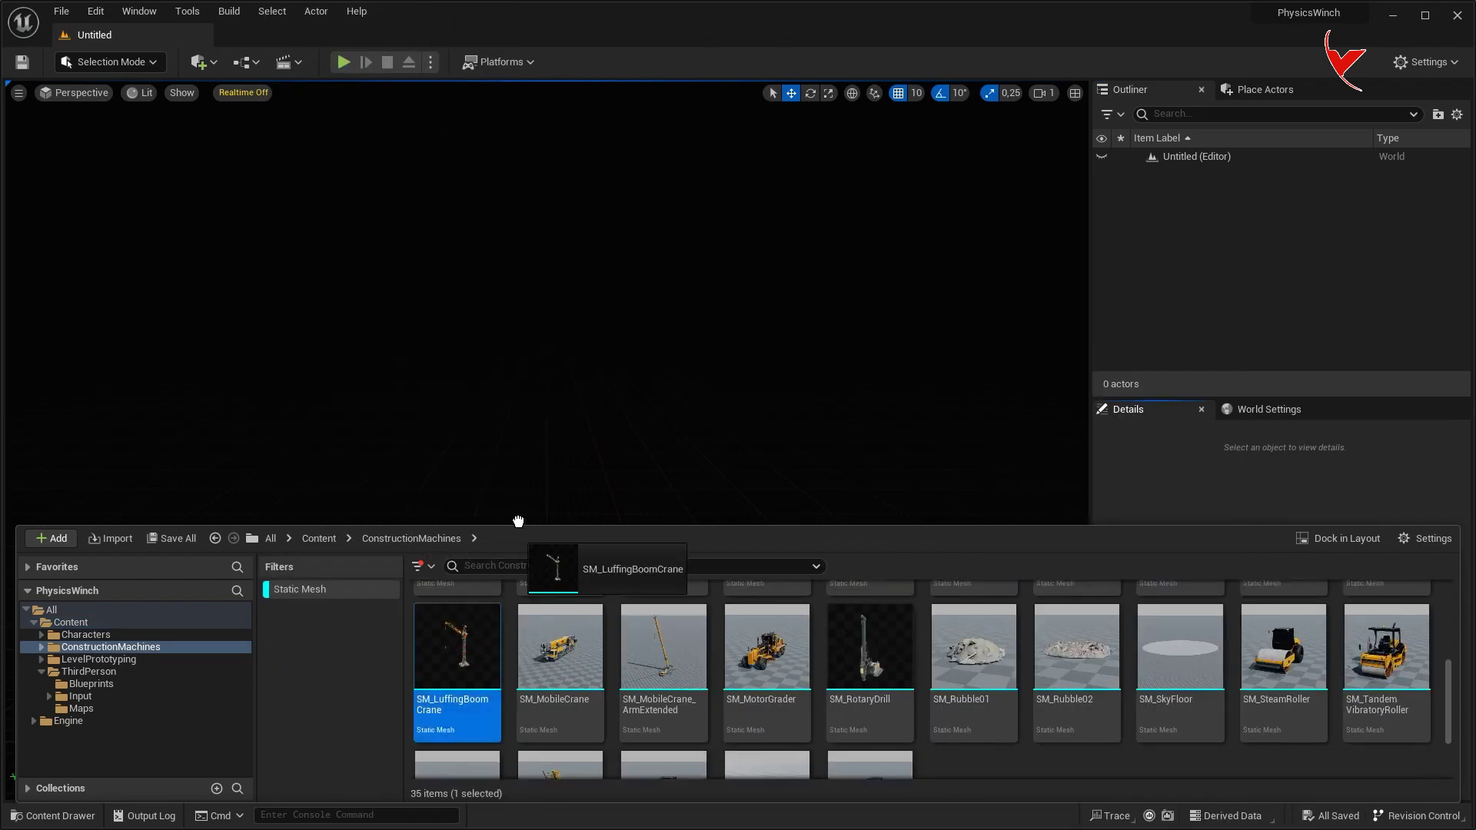
left_click_drag(519, 522, 551, 461)
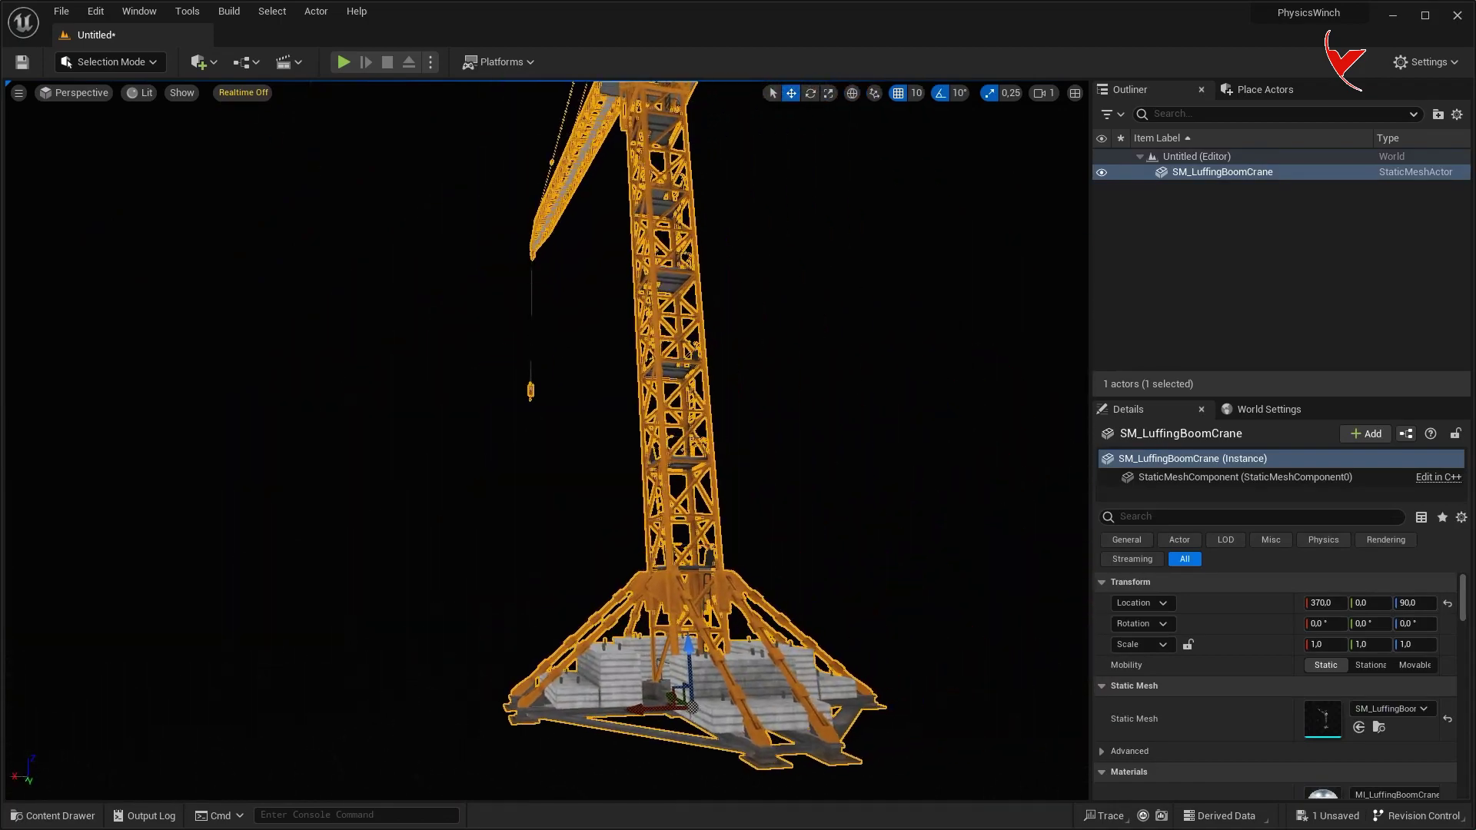
scroll(735, 524, "down", 10)
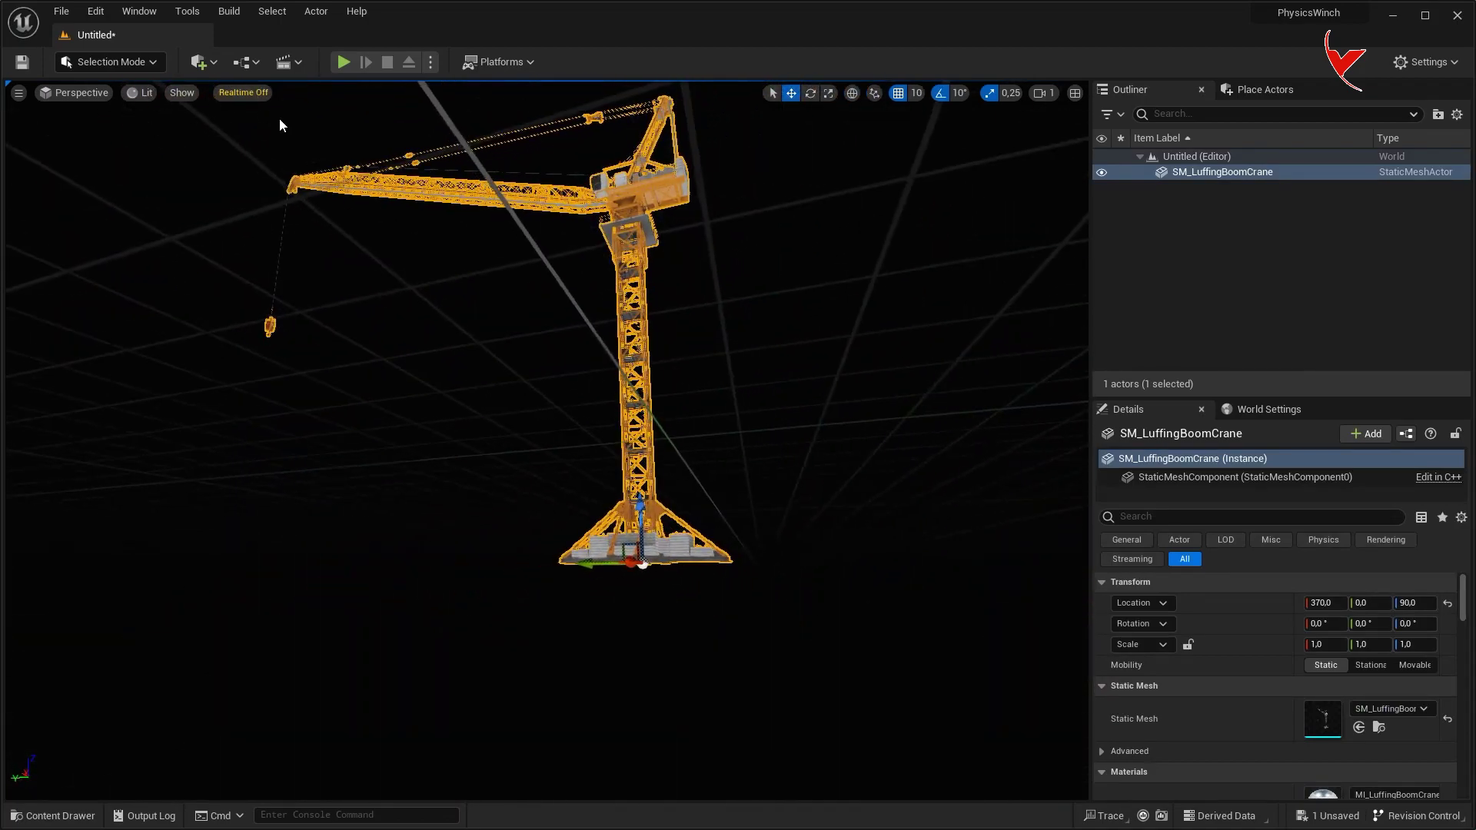
- Frame the whole crane in Front view and switch to Modeling Mode
left_click(84, 93)
left_click(91, 214)
scroll(603, 319, "down", 5)
right_click_drag(613, 235, 603, 318)
scroll(857, 471, "down", 3)
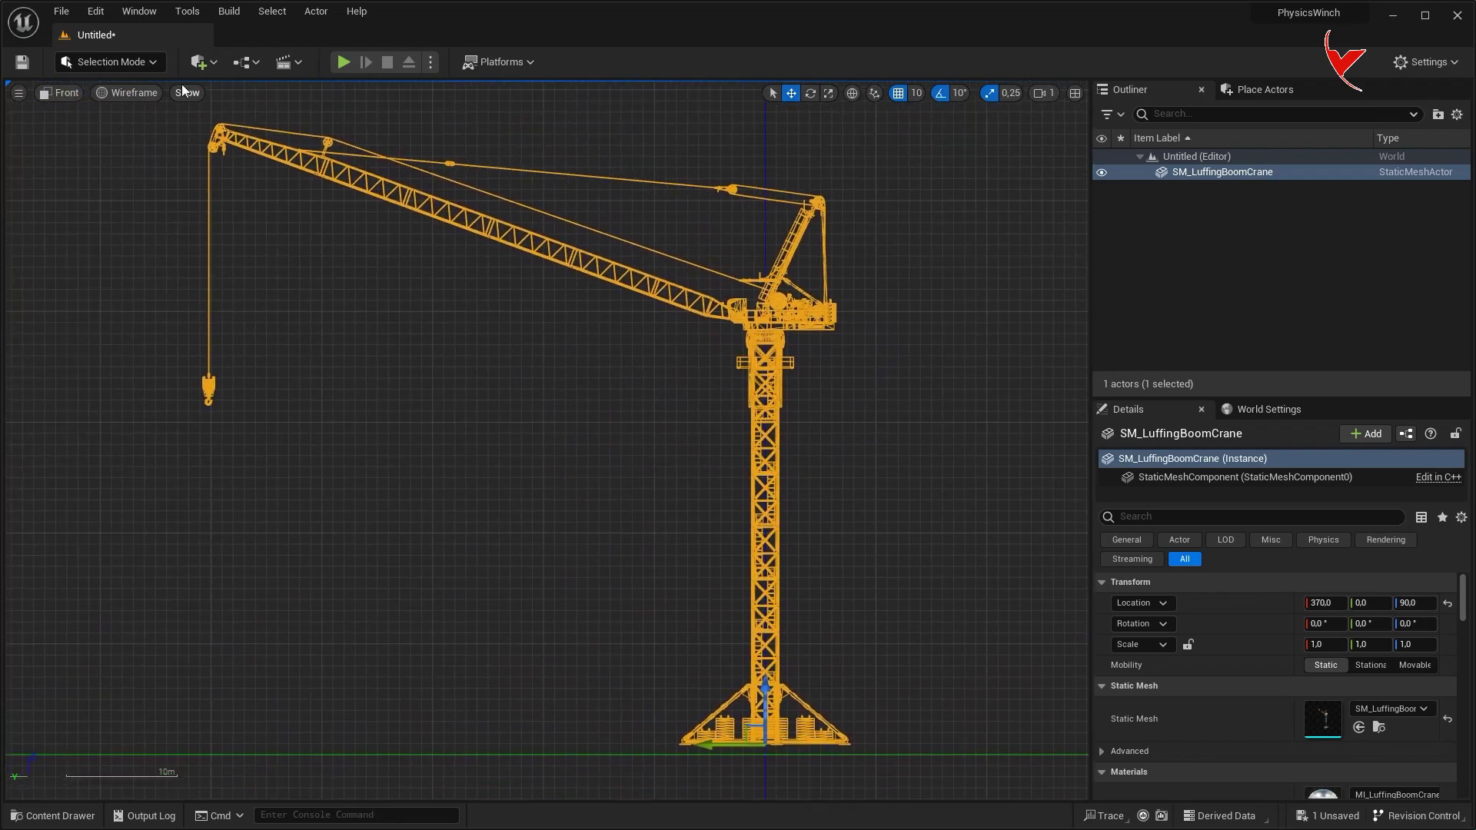
left_click(110, 61)
left_click(142, 150)
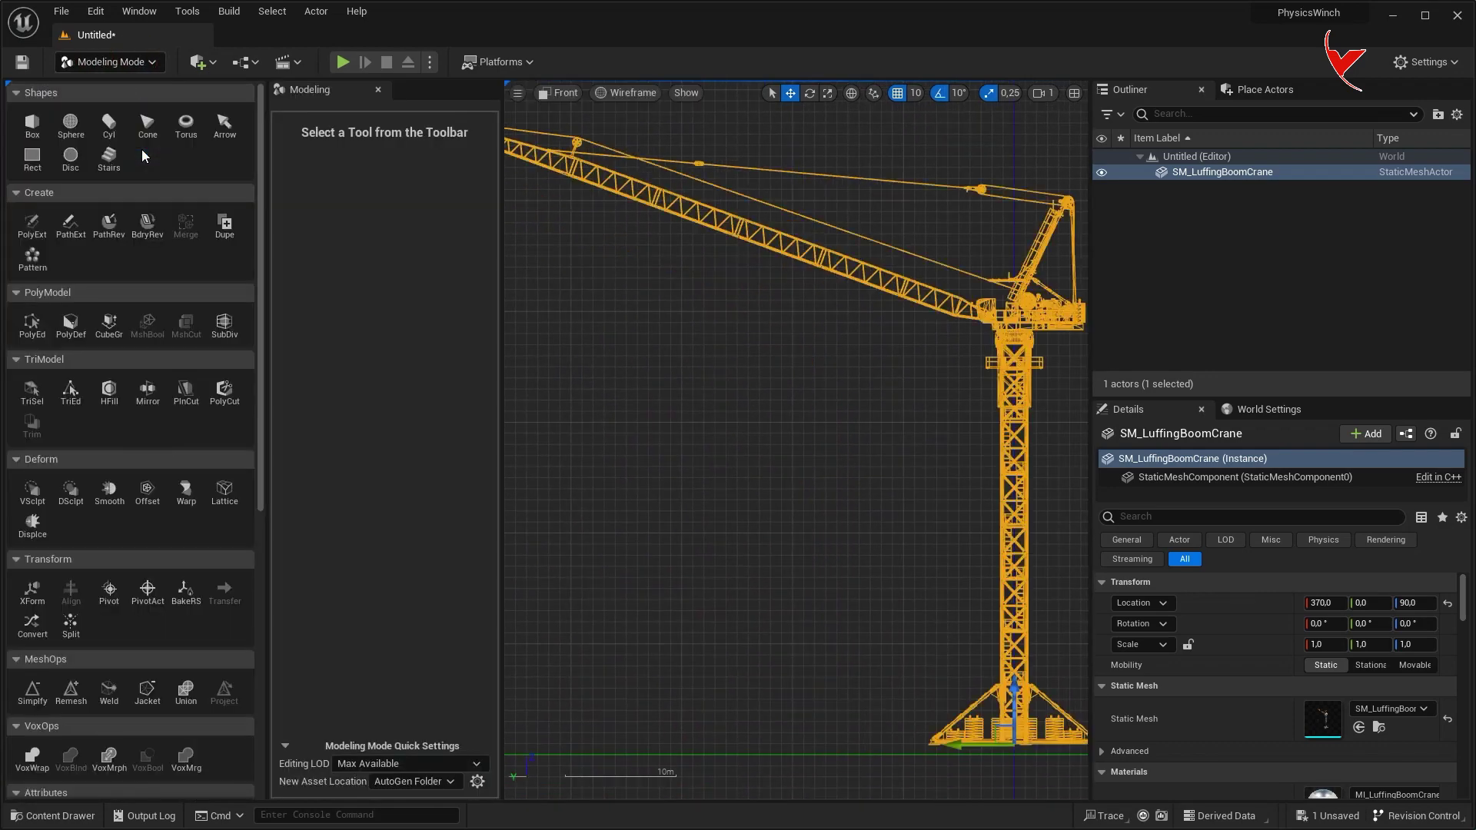
- Split the crane mesh into its separate parts
left_click(70, 626)
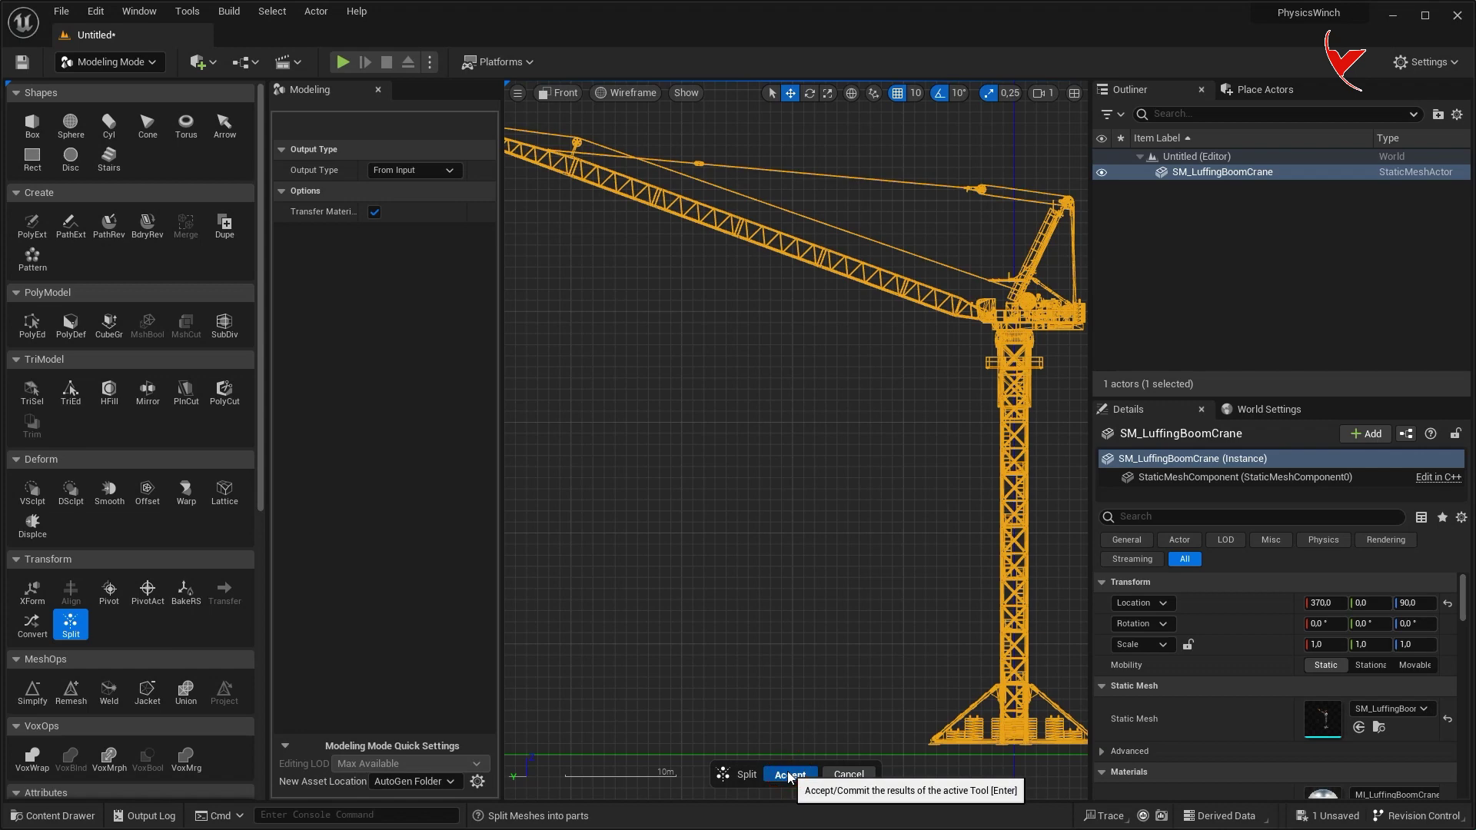
left_click(790, 778)
scroll(801, 438, "down", 3)
scroll(794, 312, "up", 3)
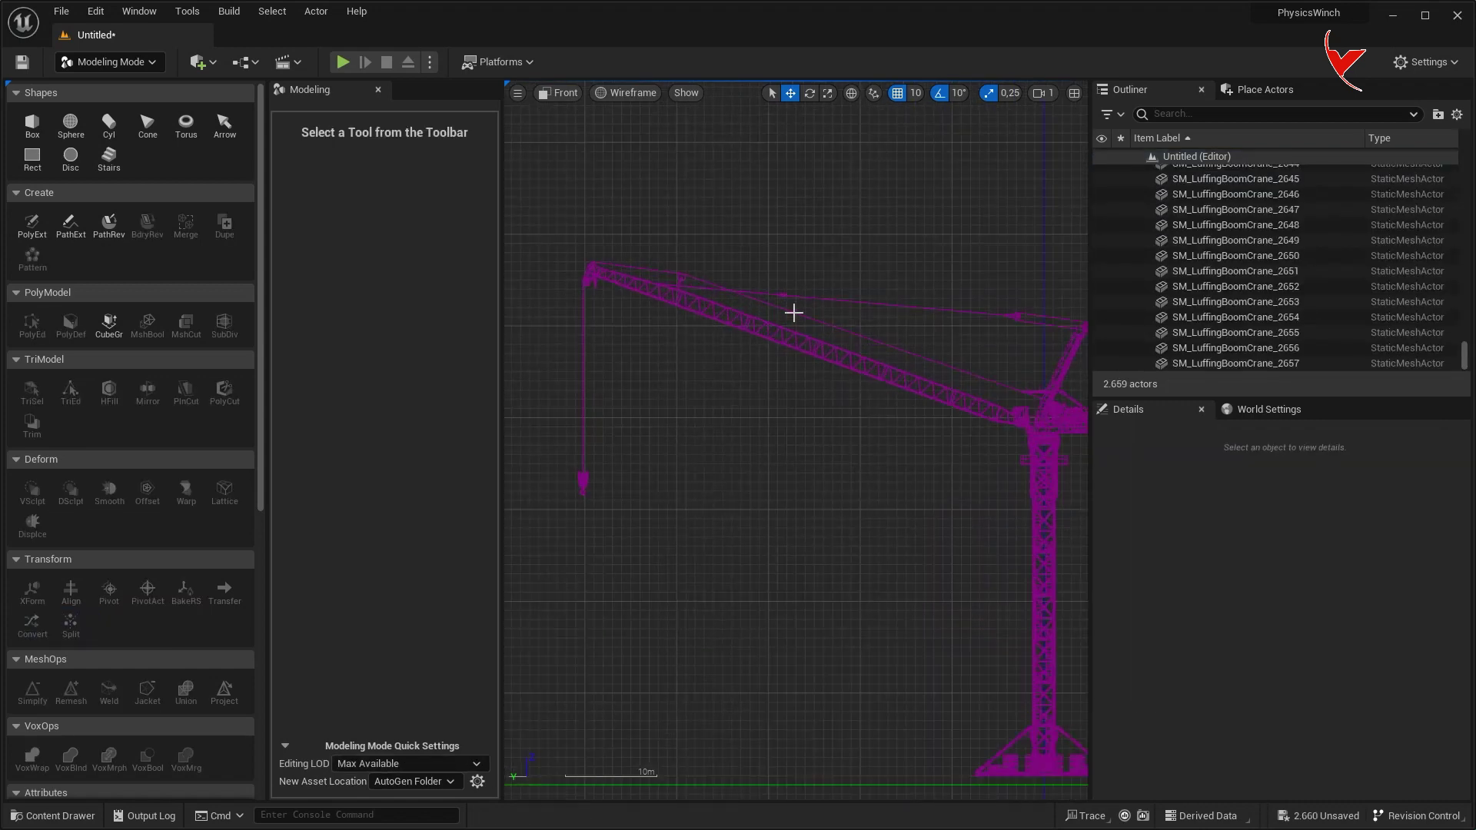
- Delete the crane's hoist cable and hook, returning to Select mode
left_click(585, 307)
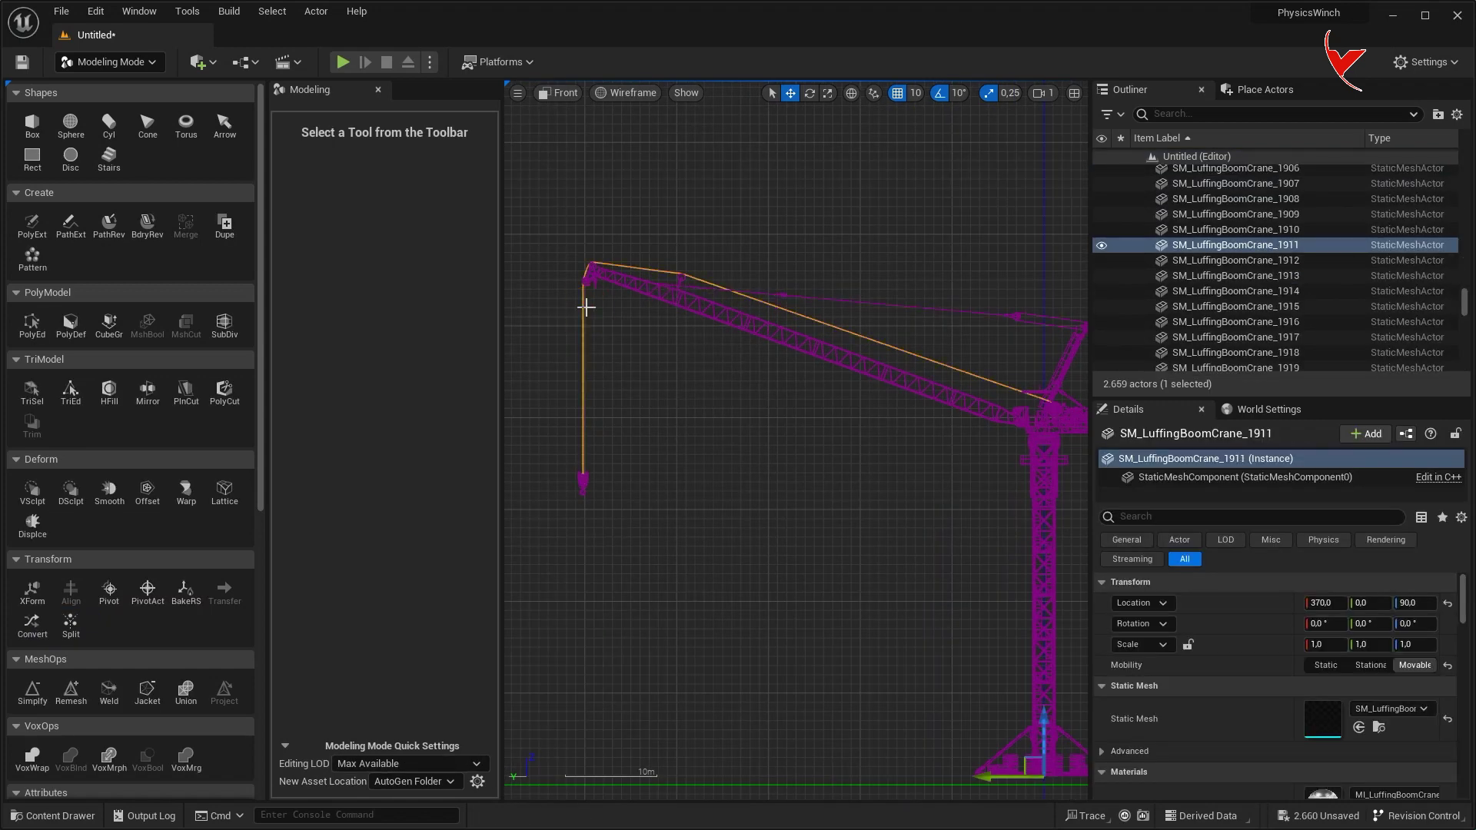
key("Delete")
left_click_drag(562, 433, 609, 523)
key("Delete")
scroll(1025, 414, "down", 2)
left_click(151, 68)
left_click(107, 86)
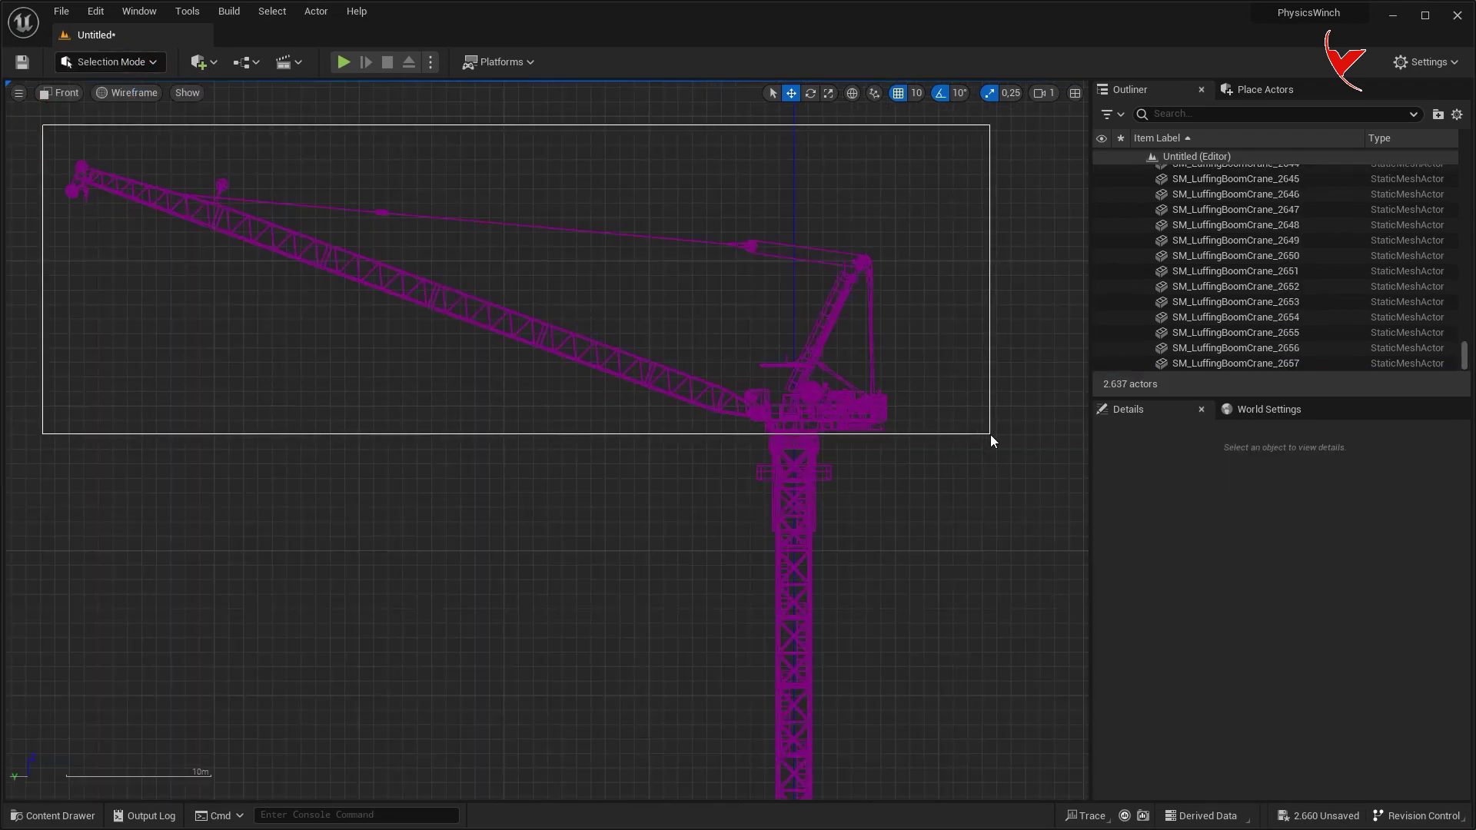
- Merge the boom and slewing parts into CraneTop and raise it above the tower
left_click_drag(933, 403, 991, 435)
left_click(127, 63)
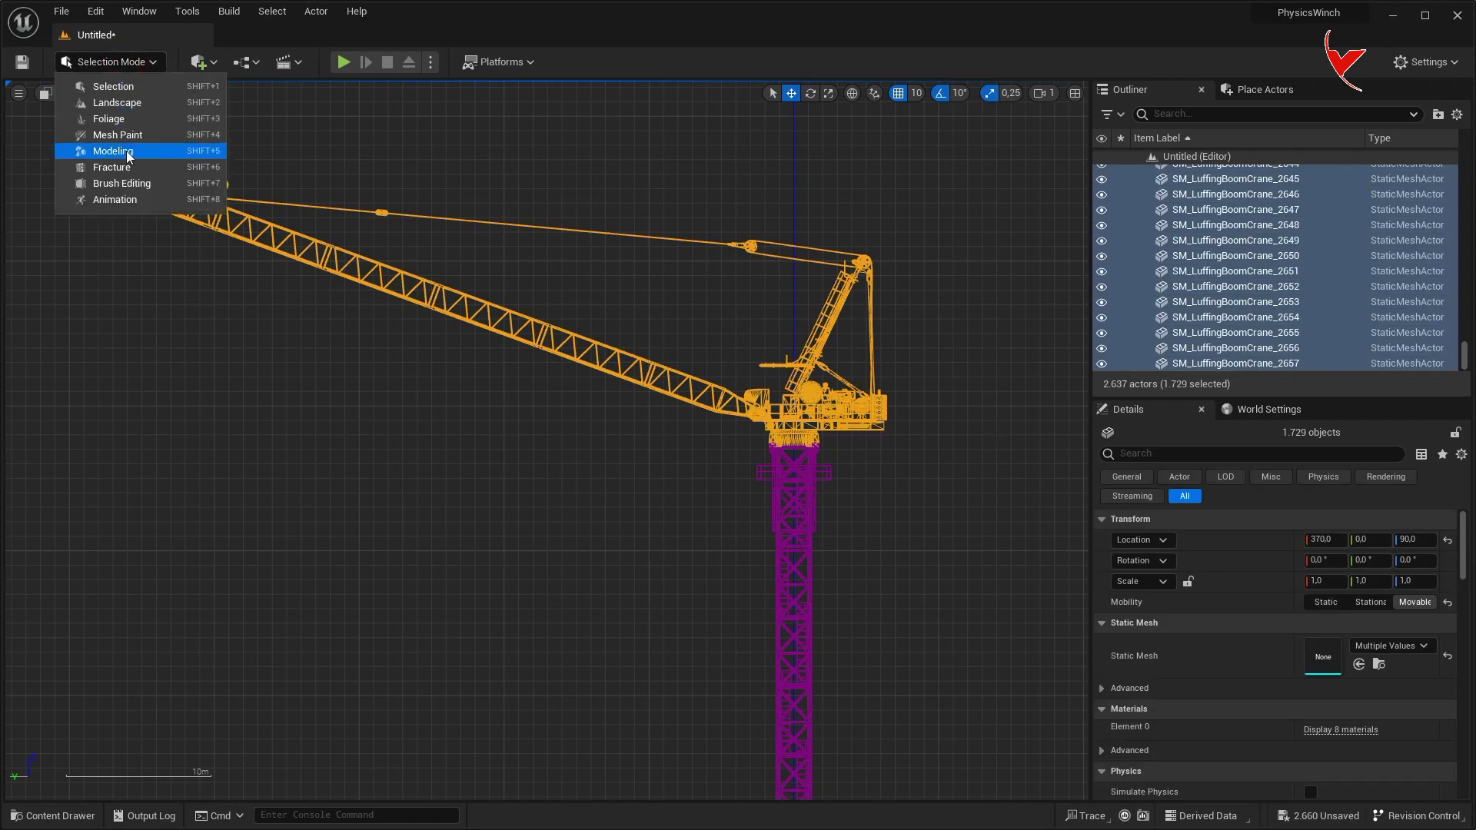
left_click(129, 154)
left_click(187, 225)
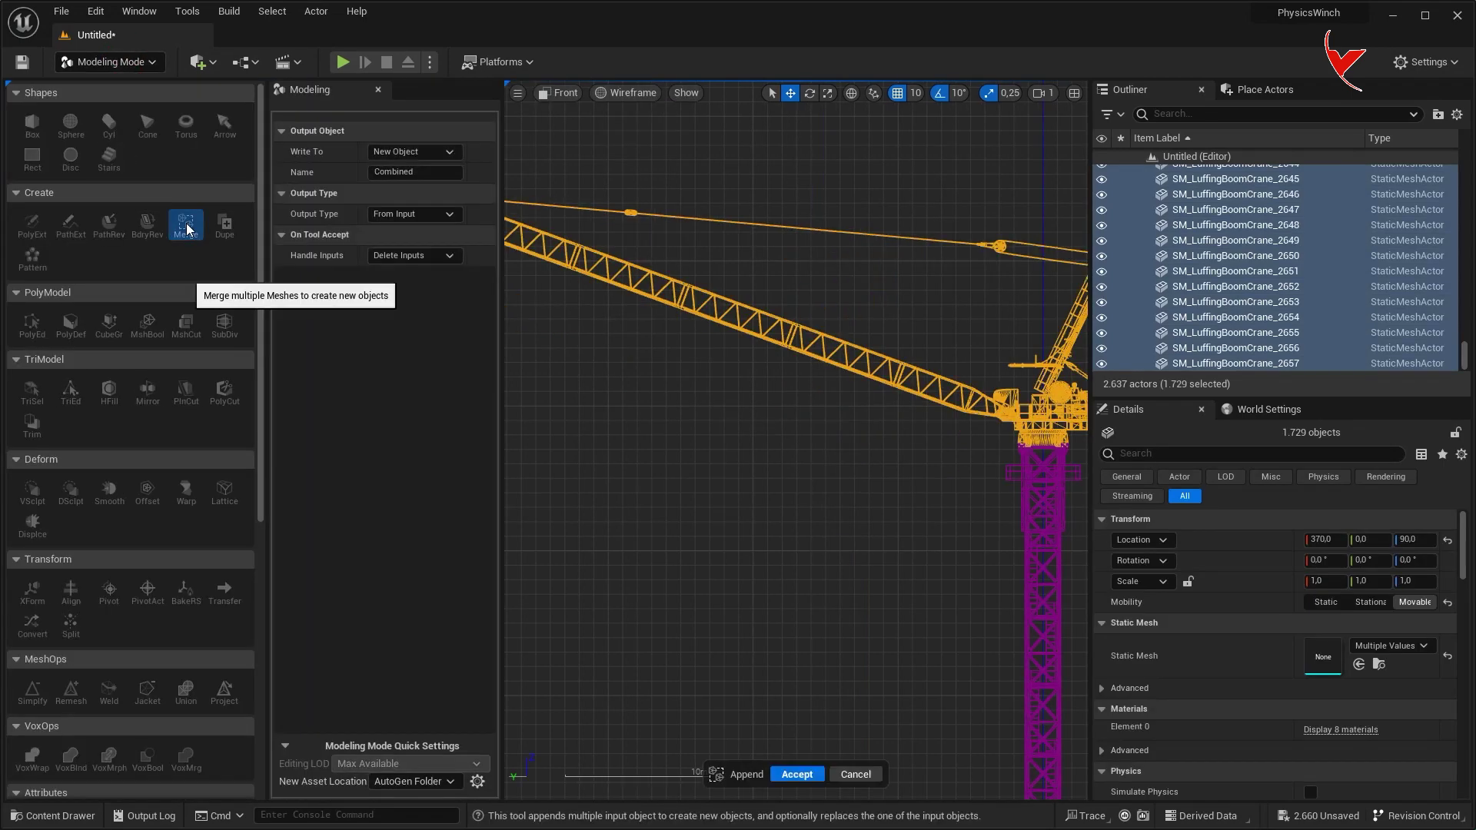
left_click(797, 775)
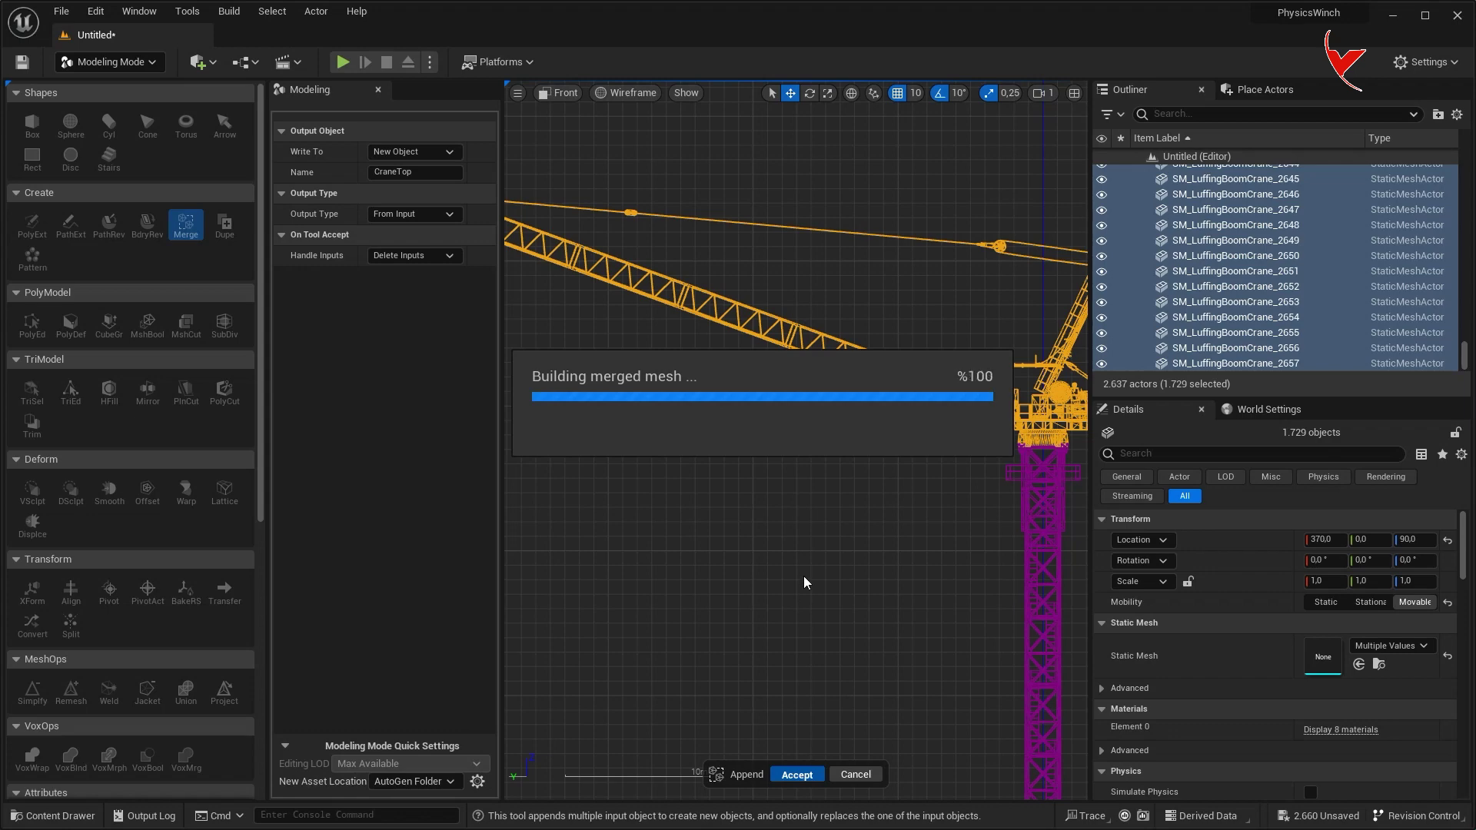
scroll(804, 557, "down", 4)
left_click_drag(940, 654, 874, 393)
- Merge the tower and base parts into a single Crane mesh
left_click_drag(1000, 639, 1033, 718)
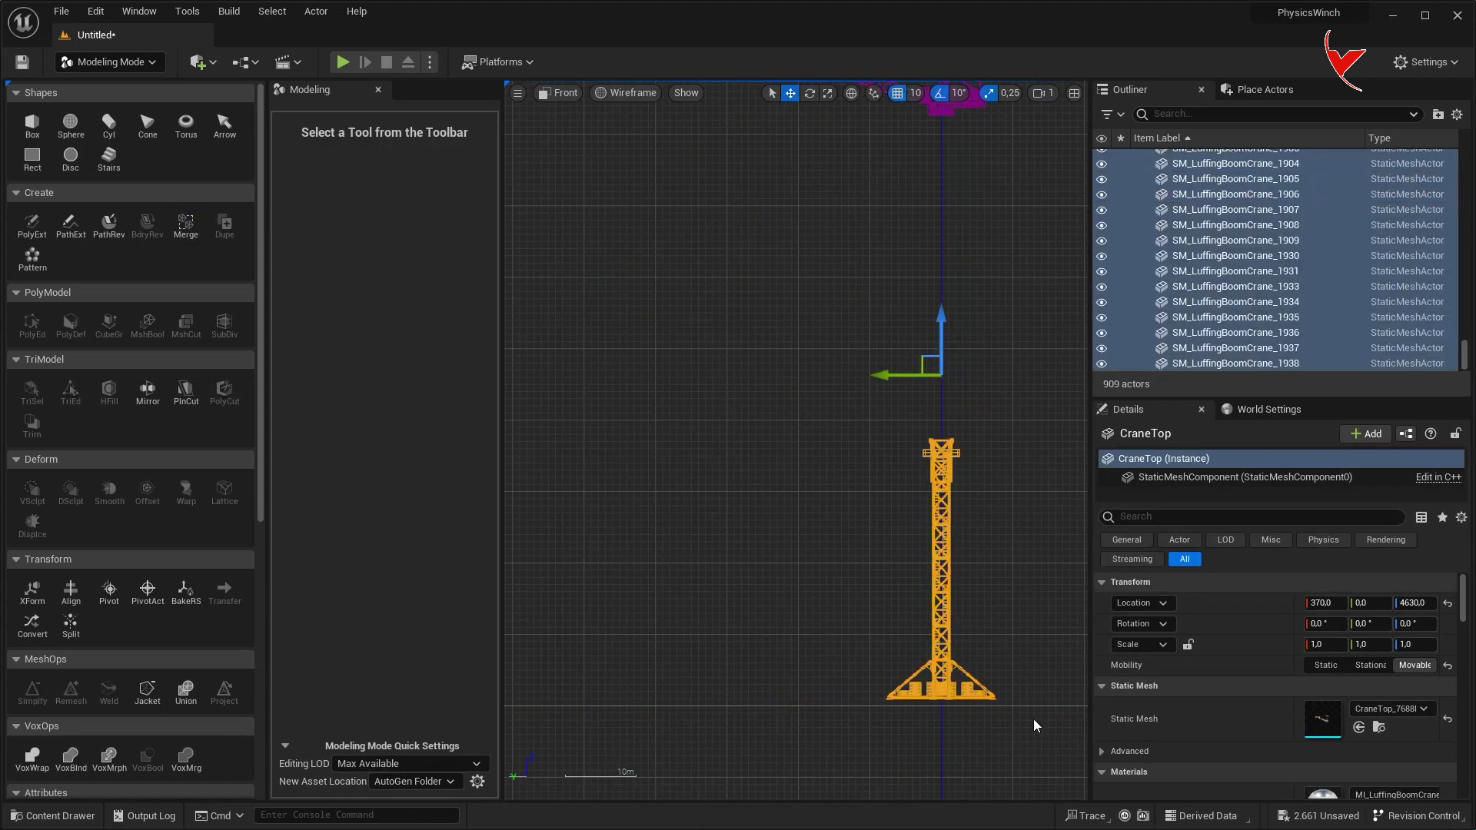
left_click(186, 230)
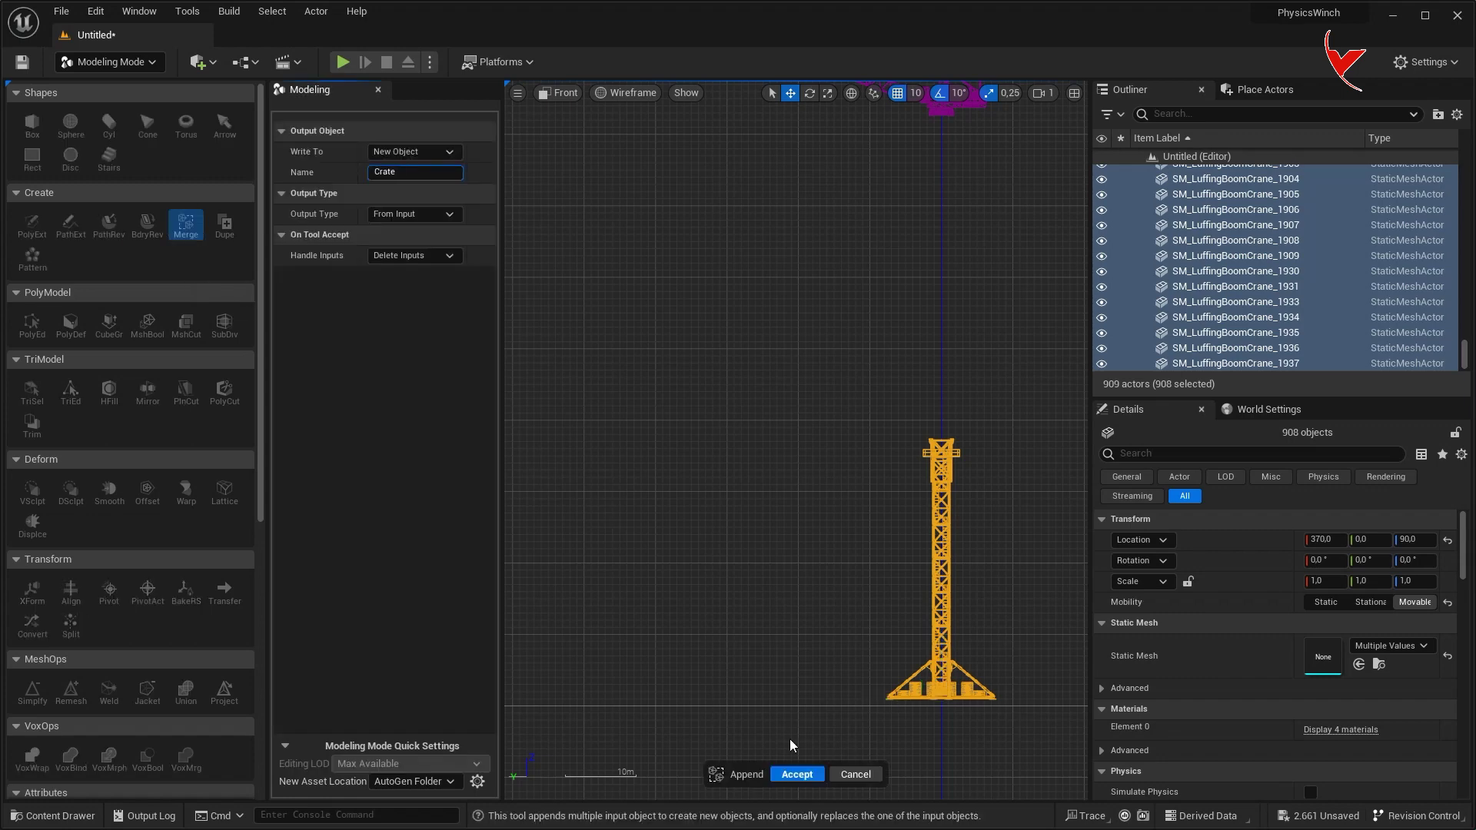
left_click(798, 775)
left_click(110, 61)
left_click(161, 92)
key("ctrl+space")
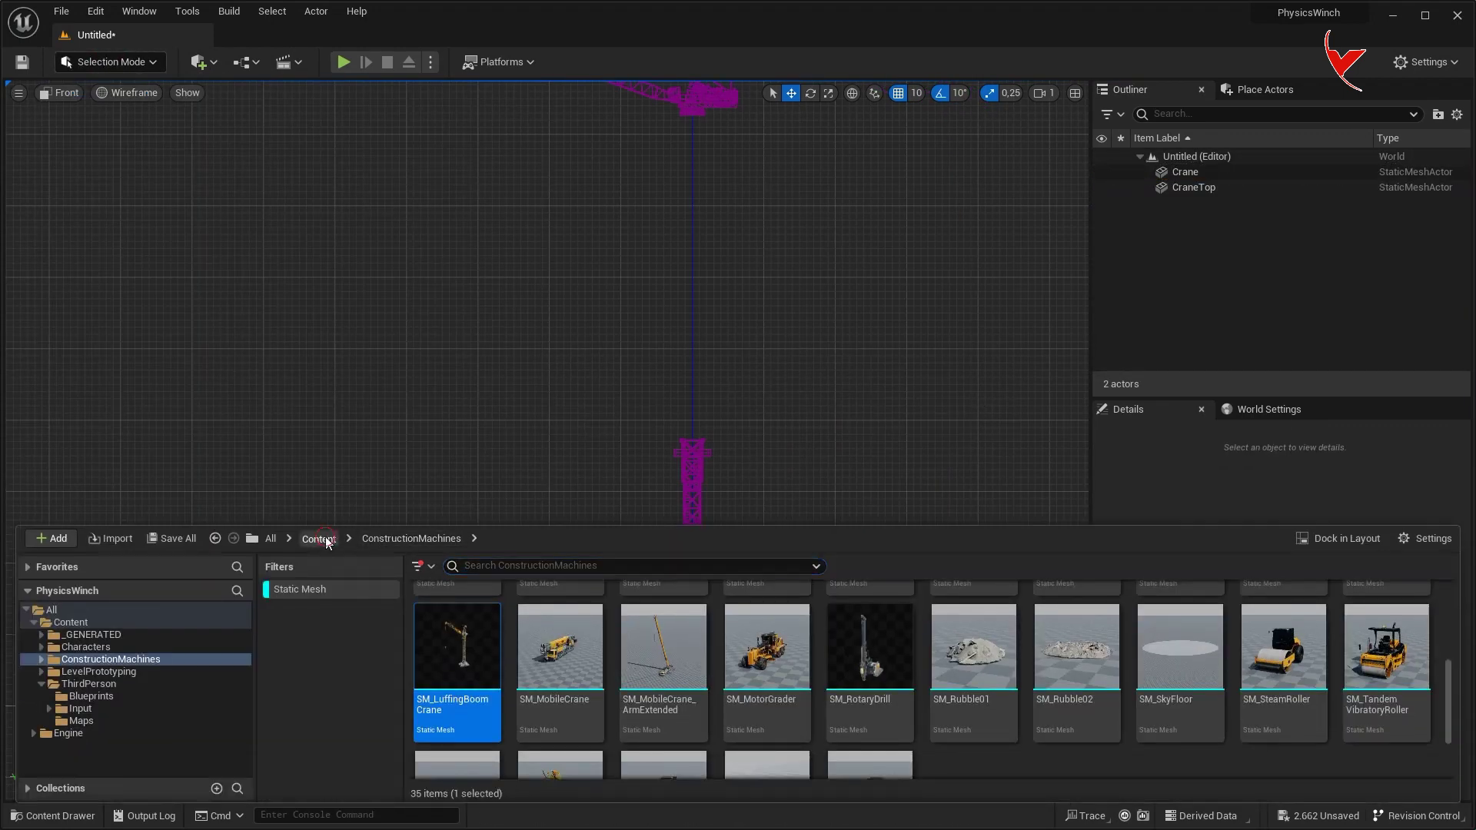
- Create an Actor-based Crane Blueprint in the Content folder and open it
left_click(319, 539)
left_click(419, 566)
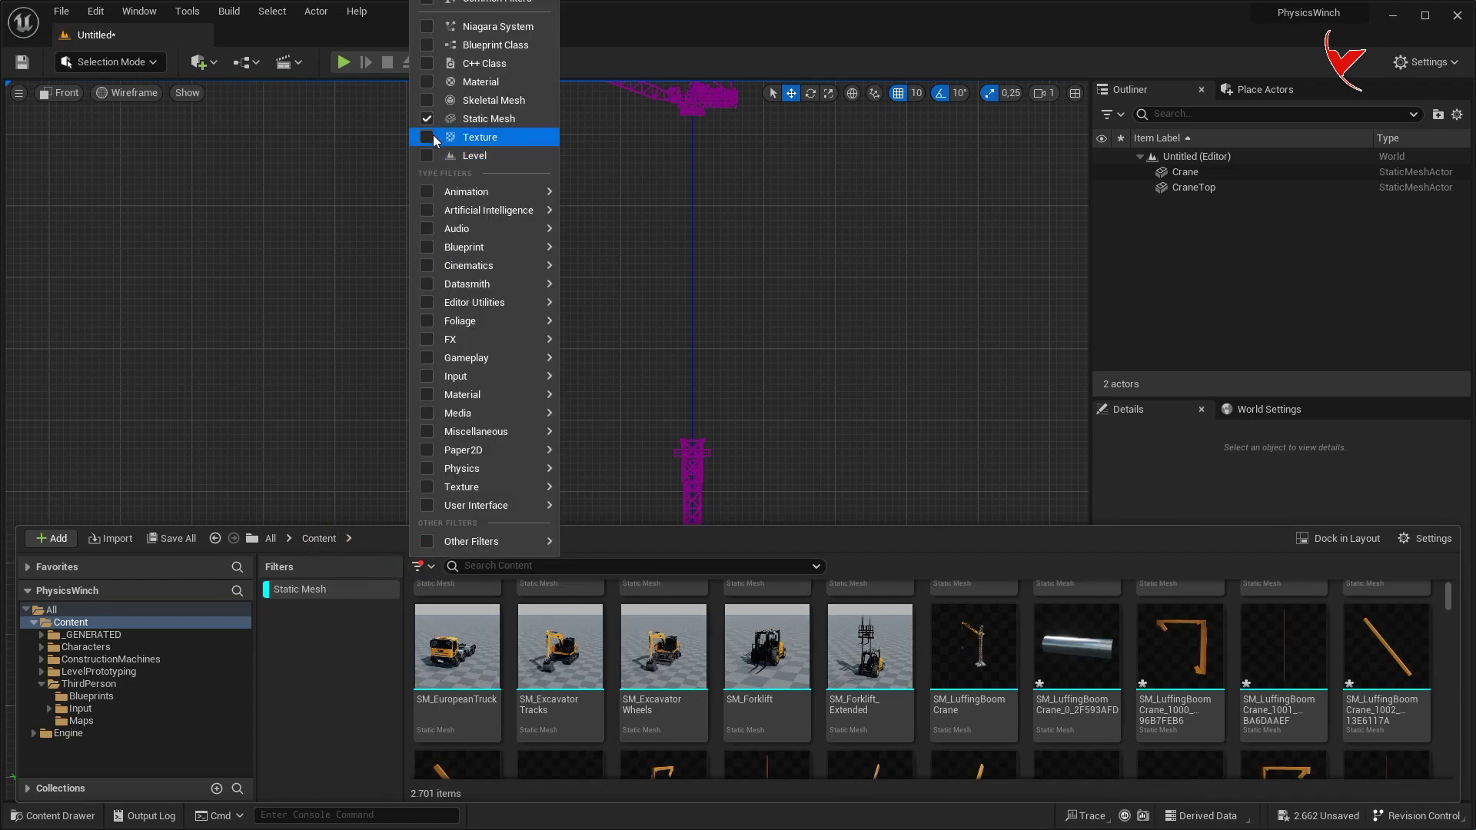
left_click(432, 137)
right_click(806, 622)
left_click(853, 181)
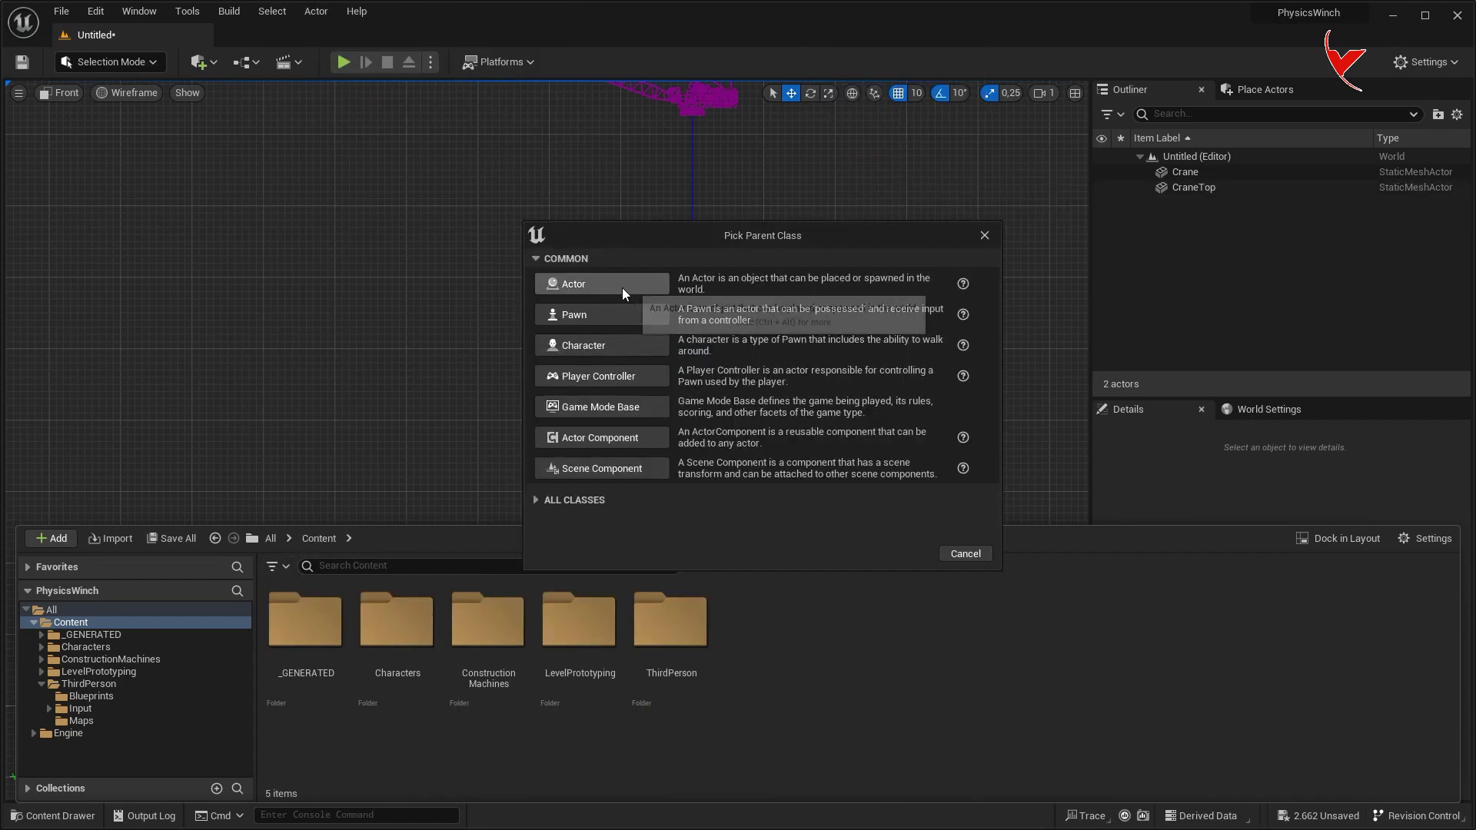
left_click(601, 284)
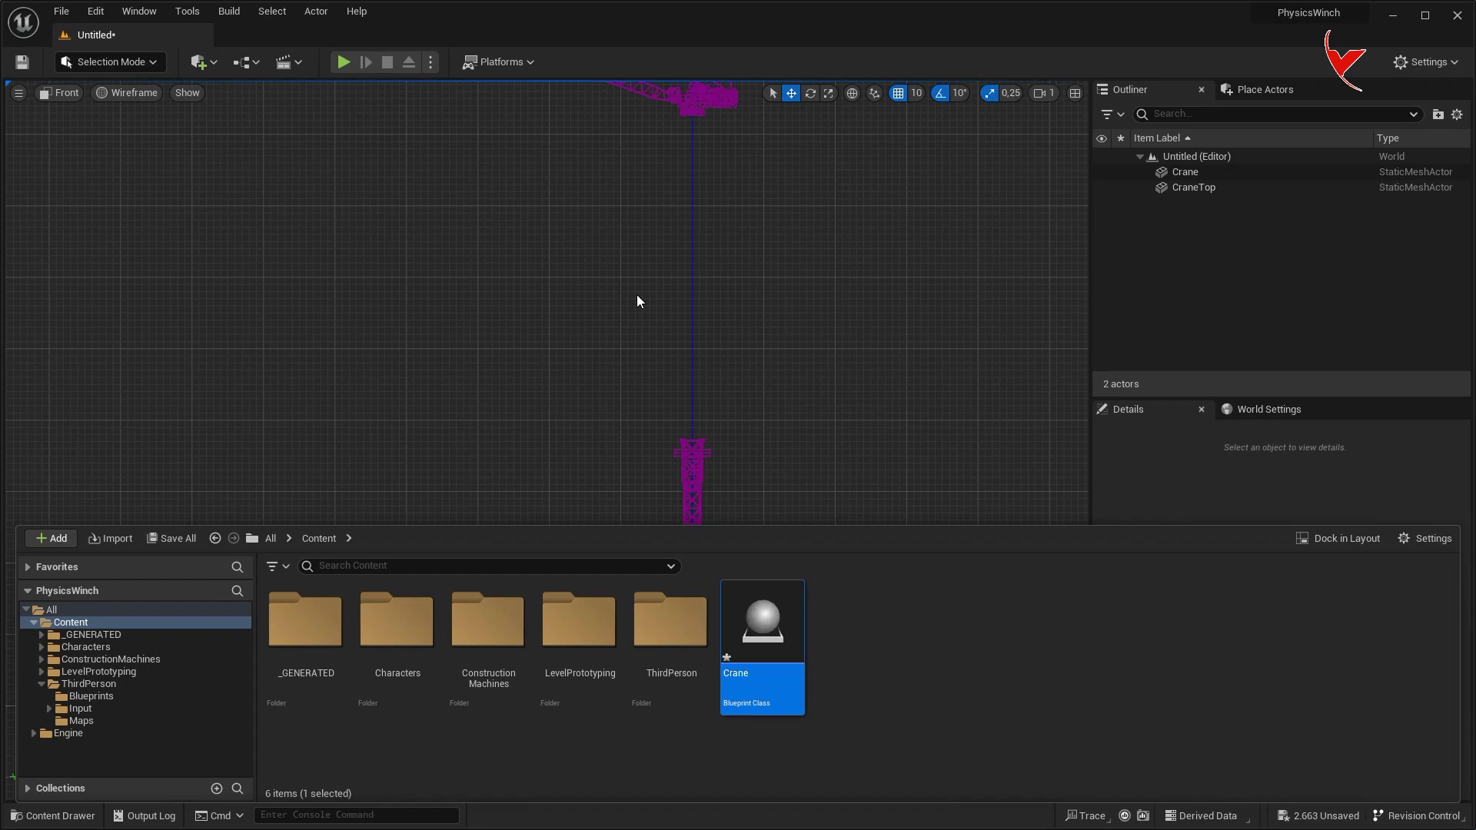
double_click(747, 589)
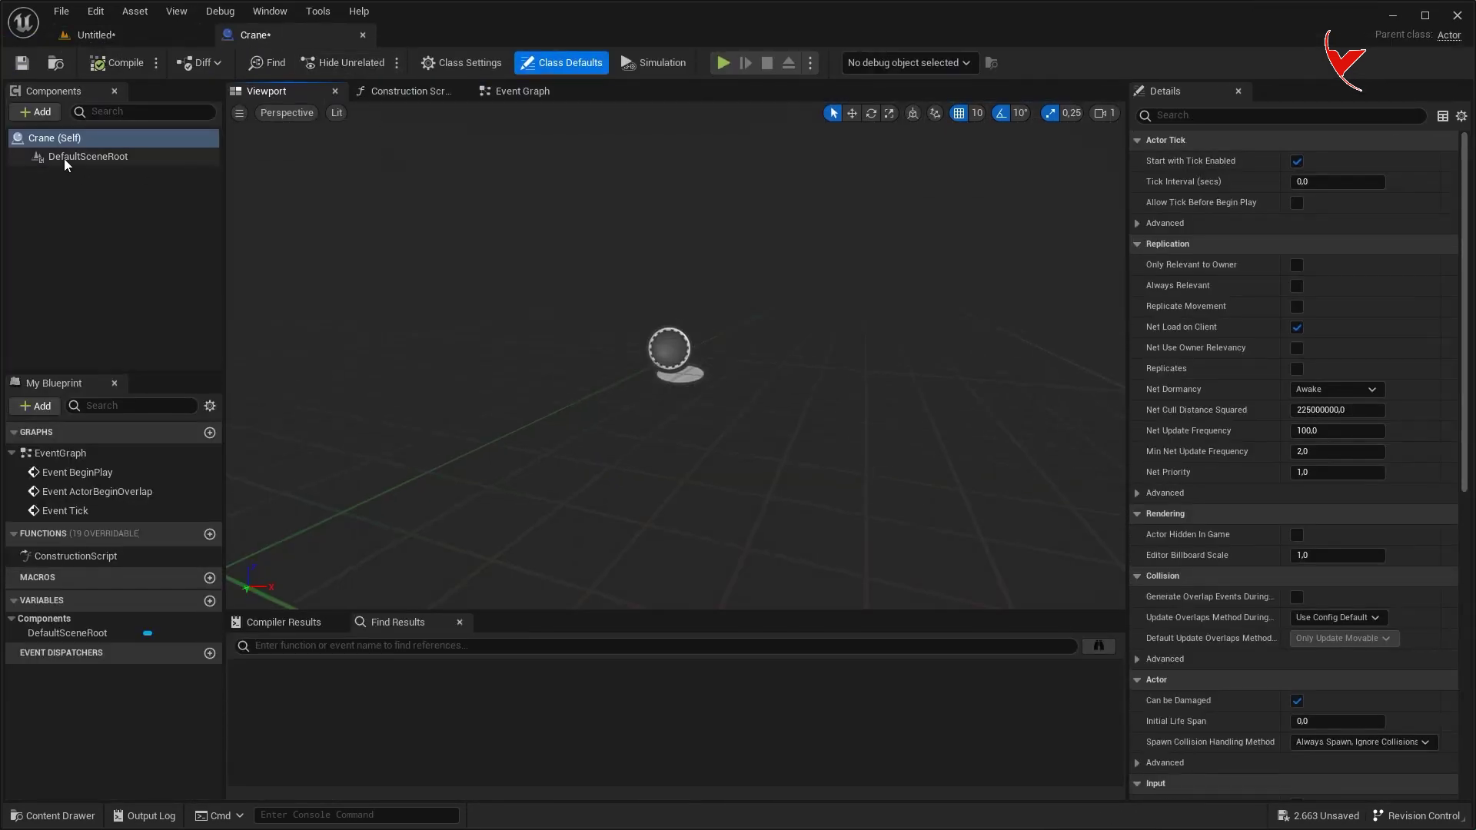
- Add a Static Mesh component named Crane to the Blueprint
left_click(62, 158)
left_click(36, 111)
type("tat")
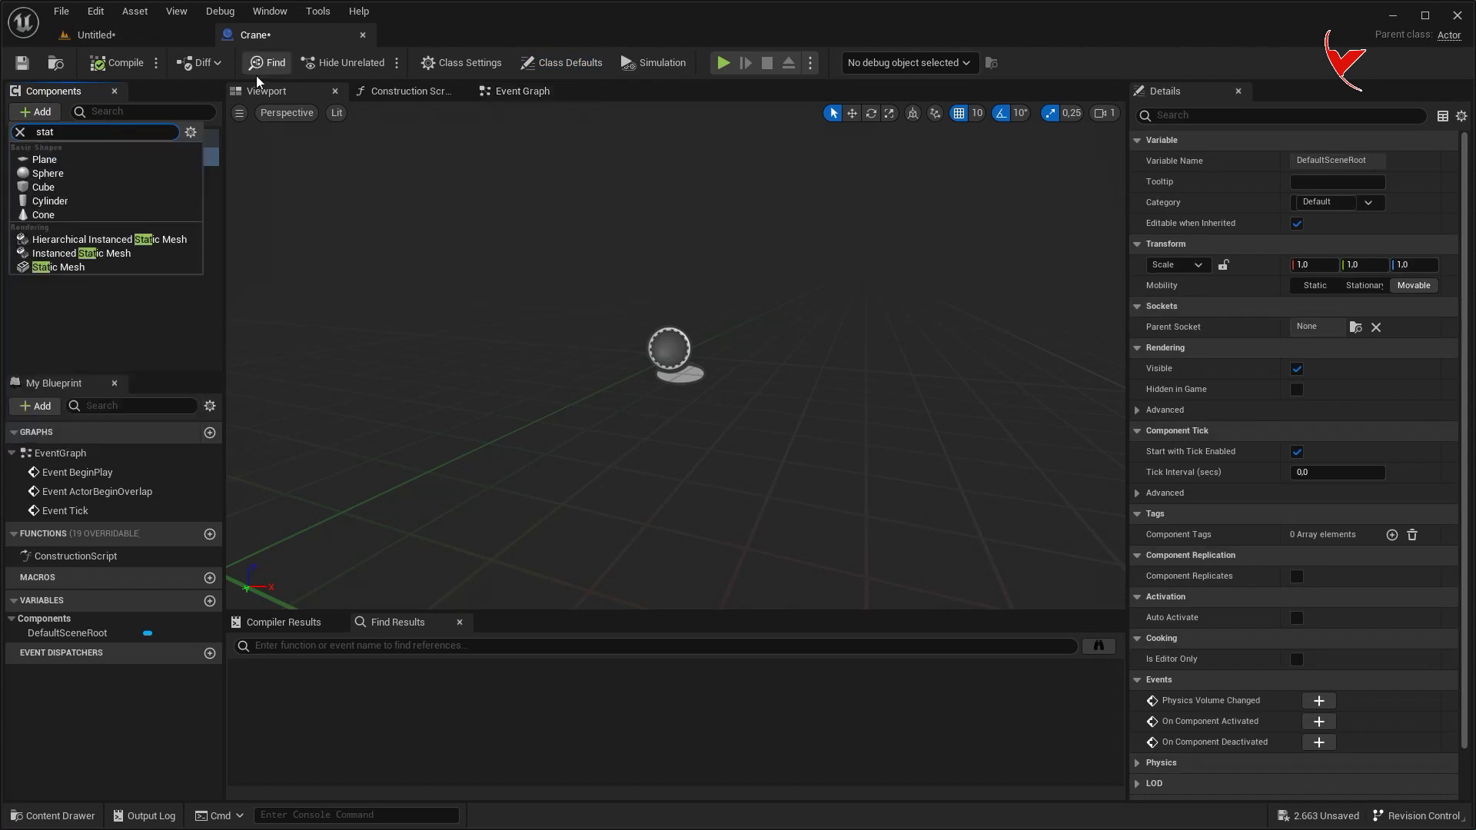
left_click(99, 269)
type("Crane")
key("Return")
- Rename the tower mesh asset to Crane and assign it to the Crane component
left_click(96, 34)
right_click(1182, 174)
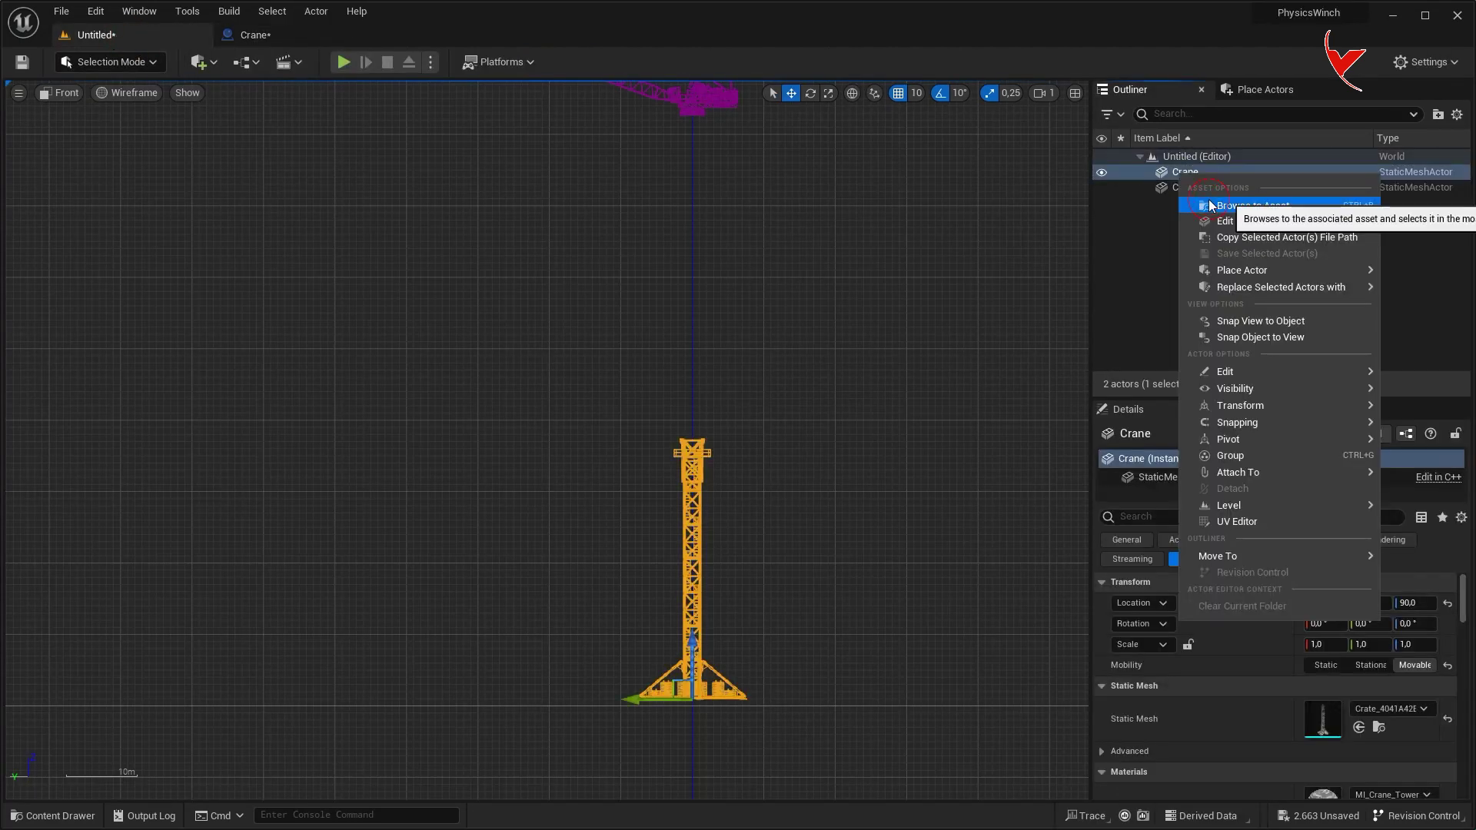
left_click(1208, 200)
type("C")
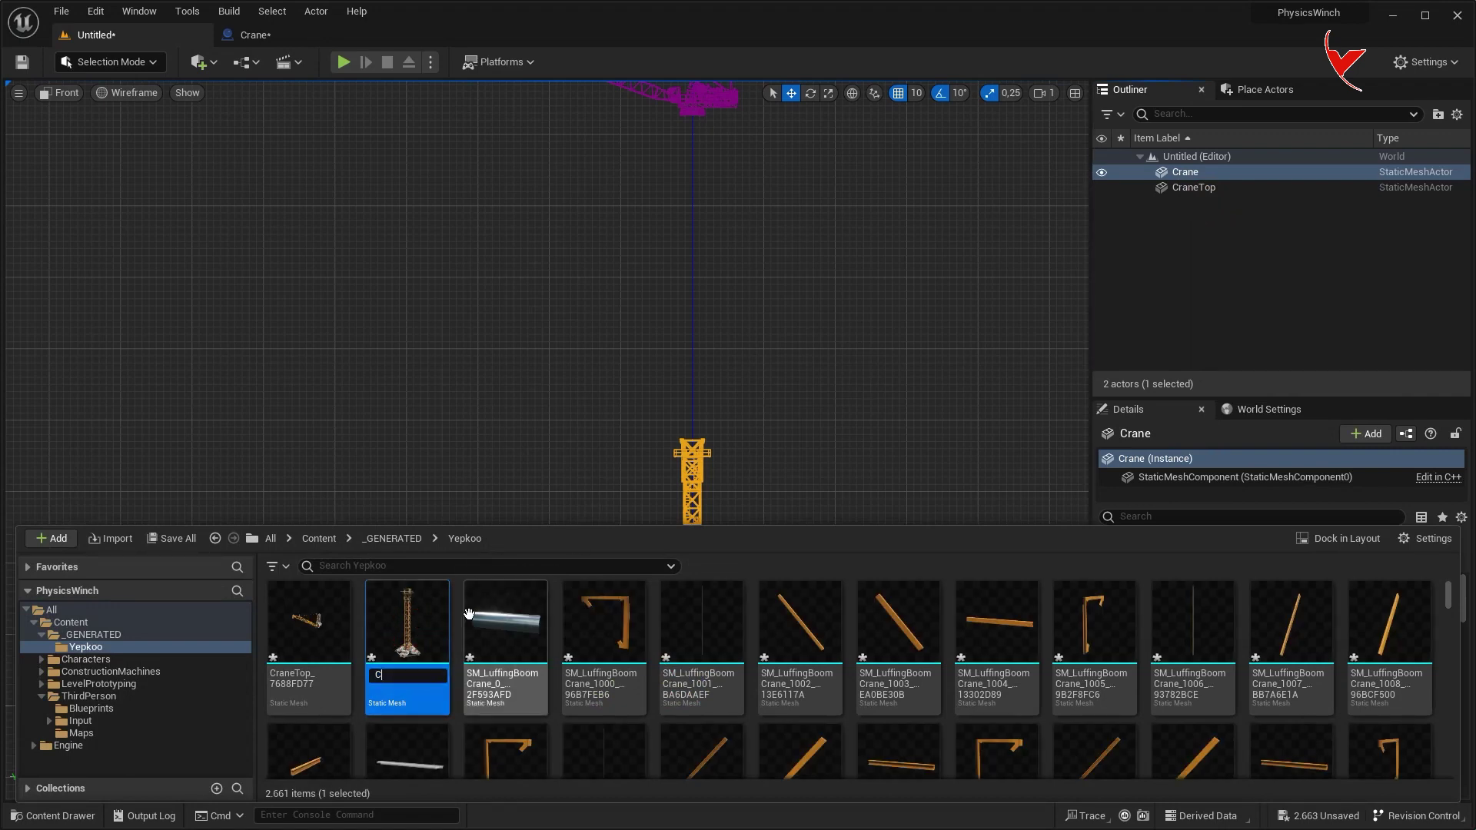
type("rane")
key("Return")
left_click(297, 39)
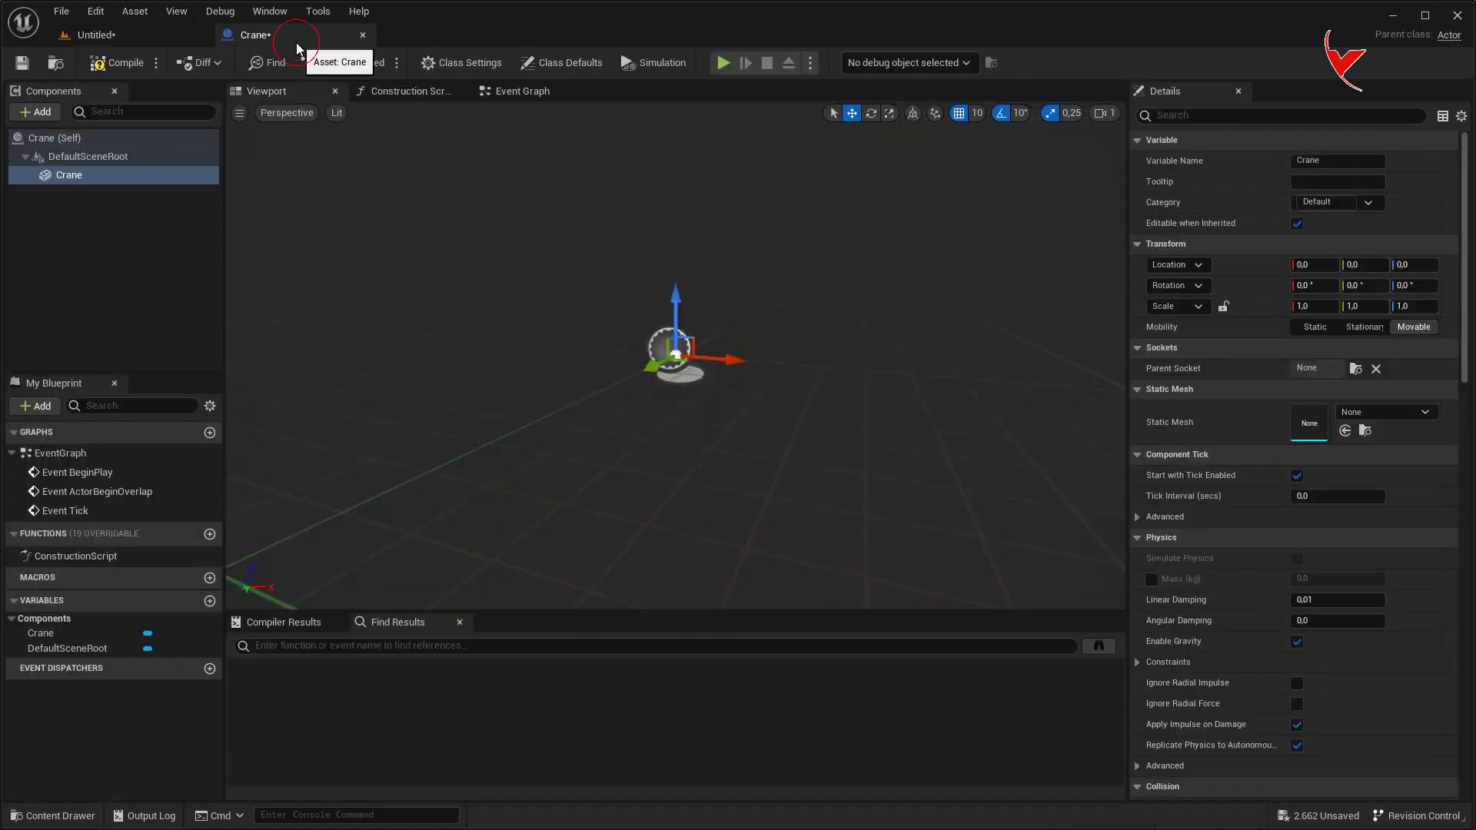
left_click(1344, 430)
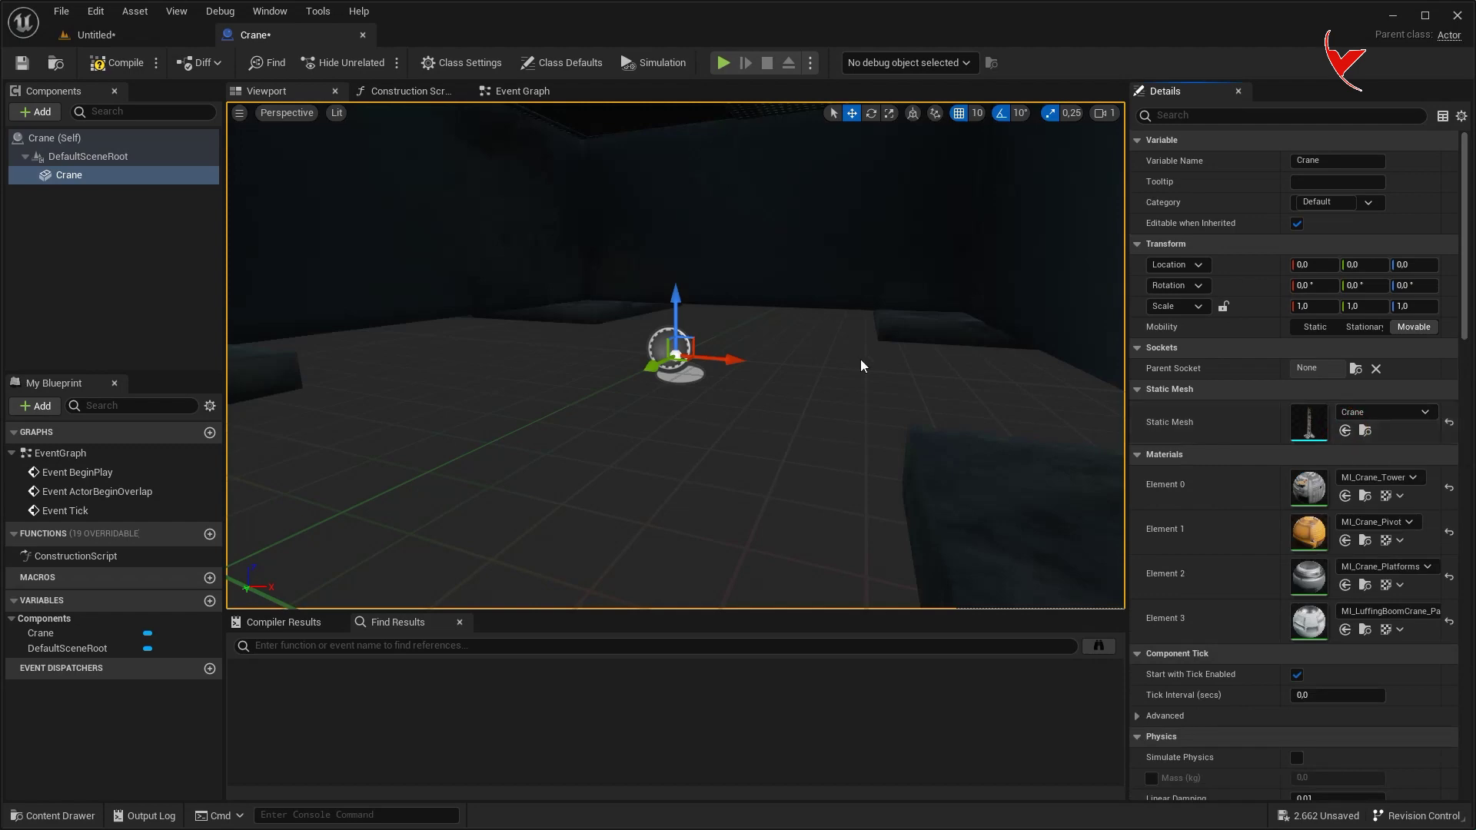
scroll(784, 316, "down", 5)
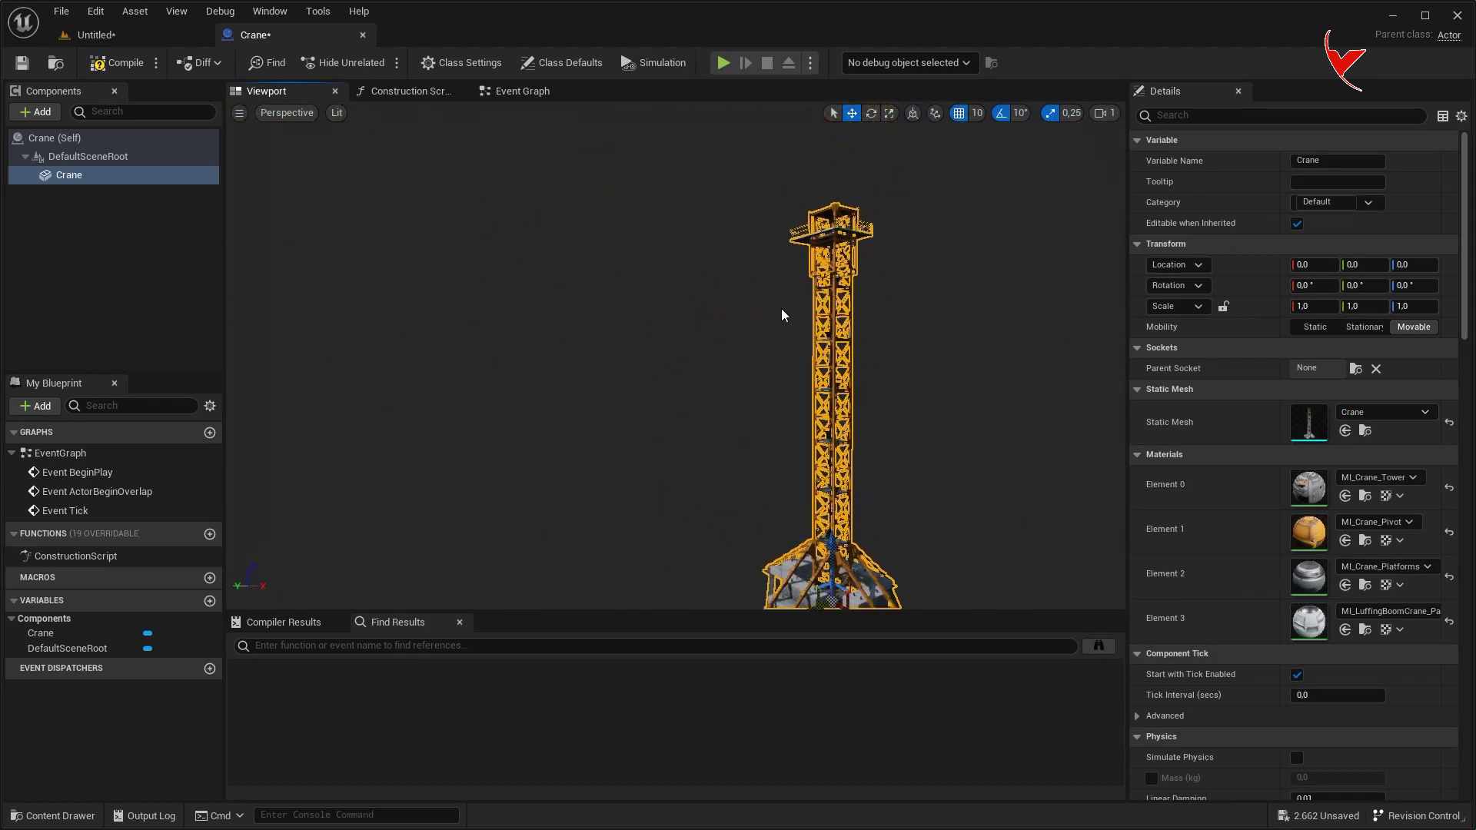
- Locate the CraneTop mesh asset, keeping its CraneTop name
left_click(96, 34)
left_click(1169, 187)
right_click(1170, 187)
left_click(1215, 218)
key("F2")
type("C")
key("Escape")
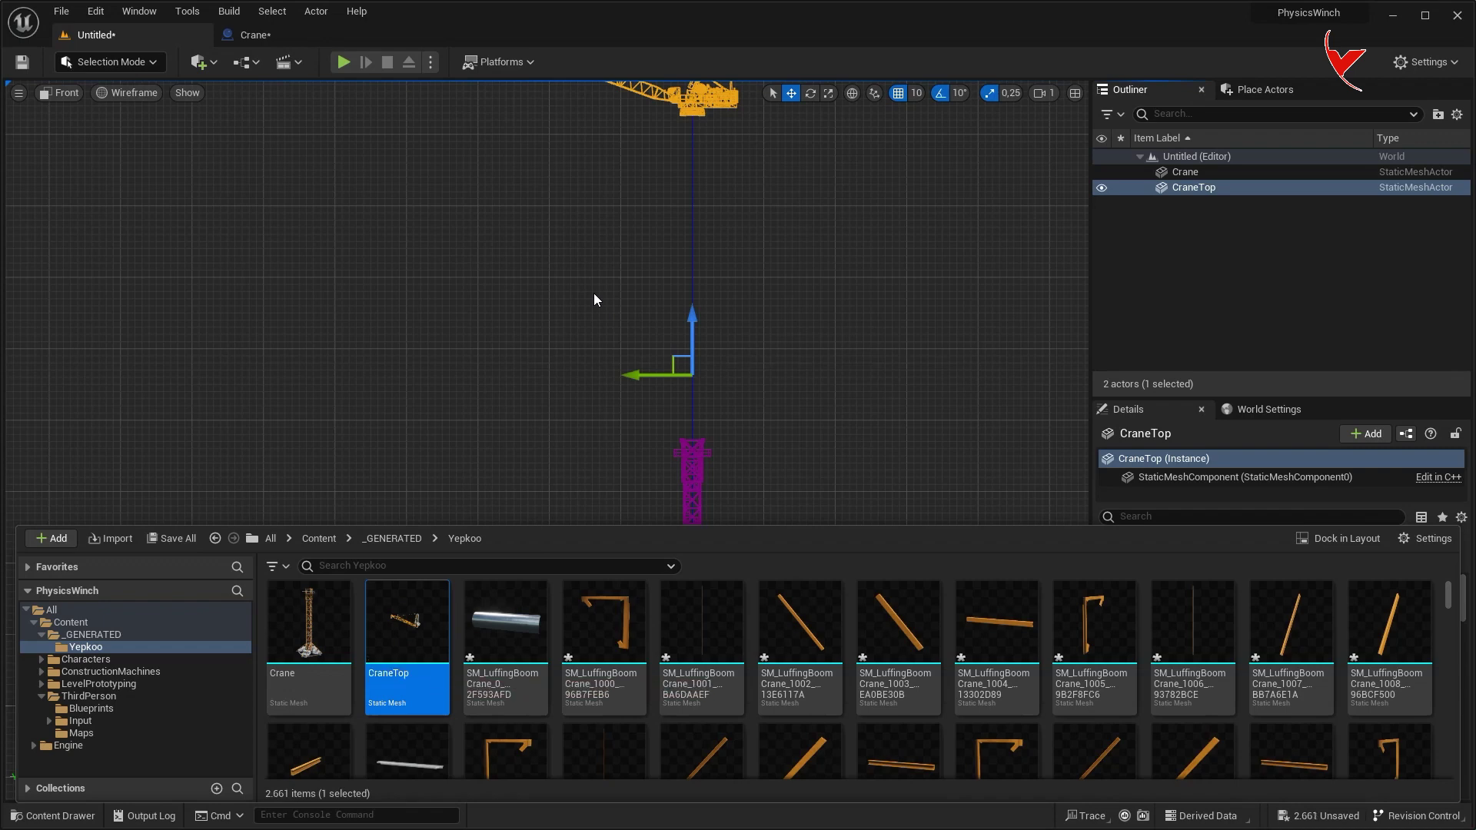
- Add a second Static Mesh component for CraneTop under Crane
left_click(296, 32)
left_click(48, 112)
type("sta")
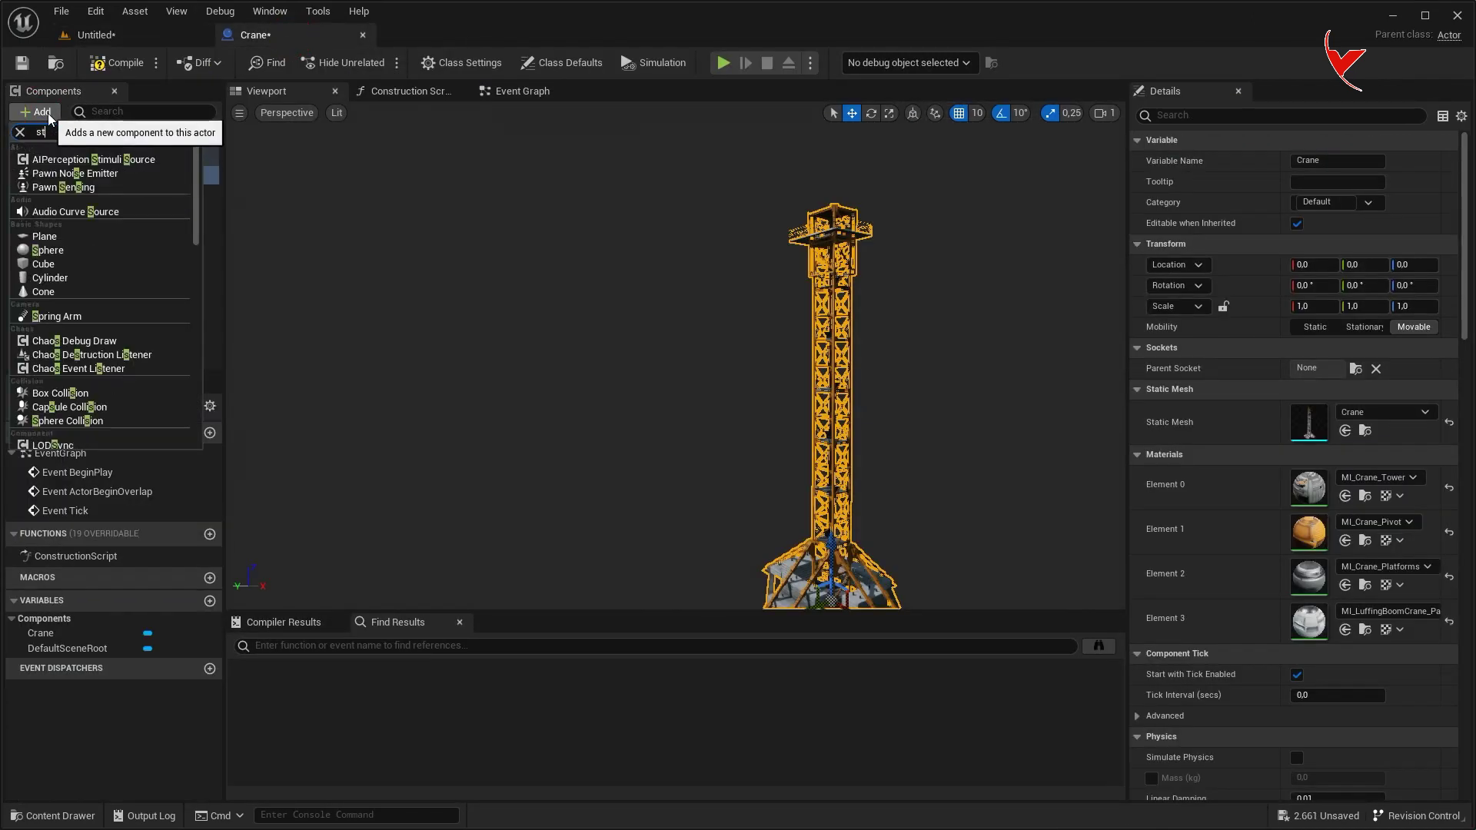
left_click(126, 267)
left_click(519, 239)
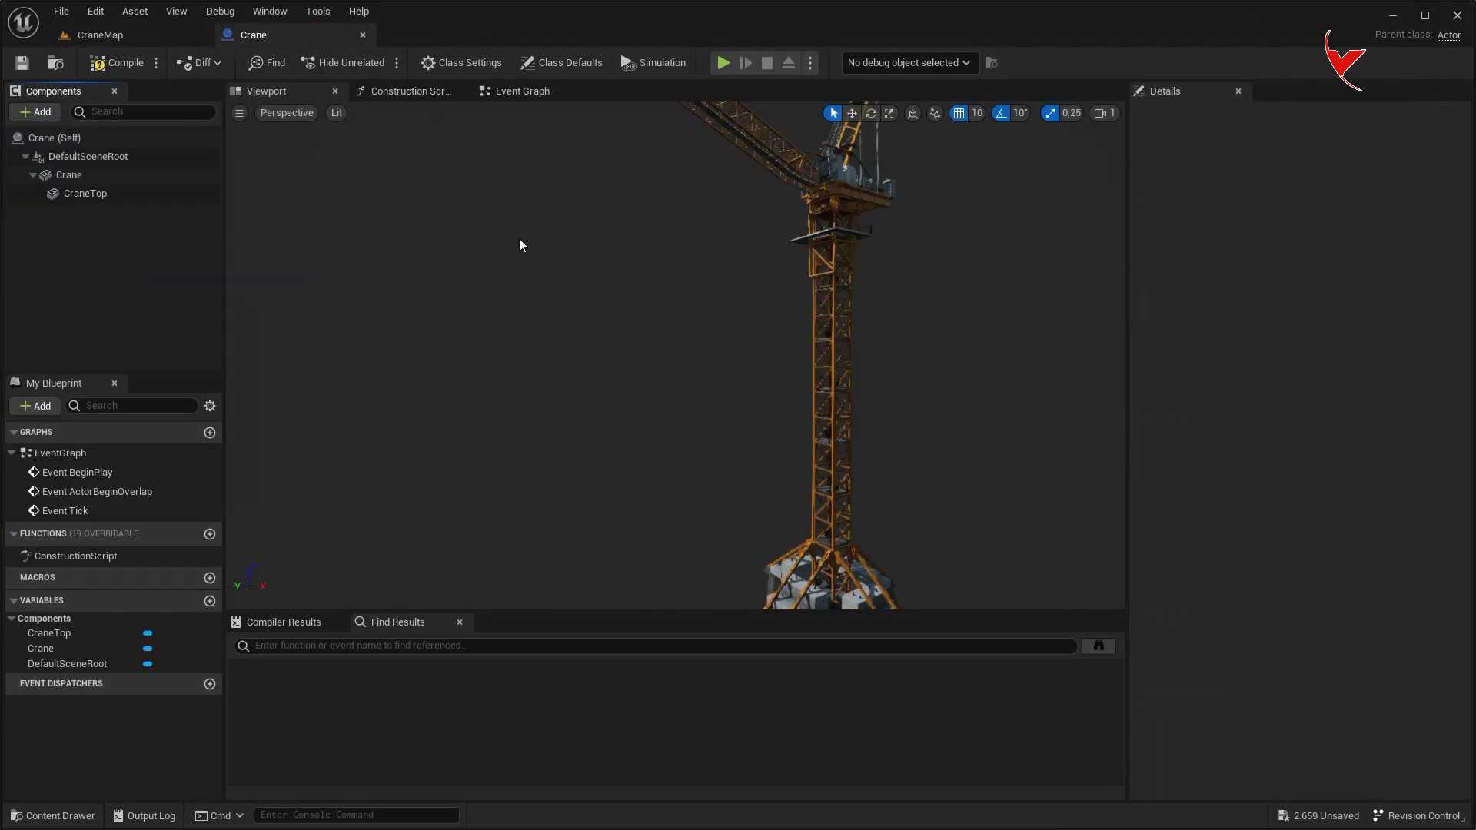
- Start a new level from the level's File menu
left_click(96, 35)
left_click(60, 11)
left_click(109, 52)
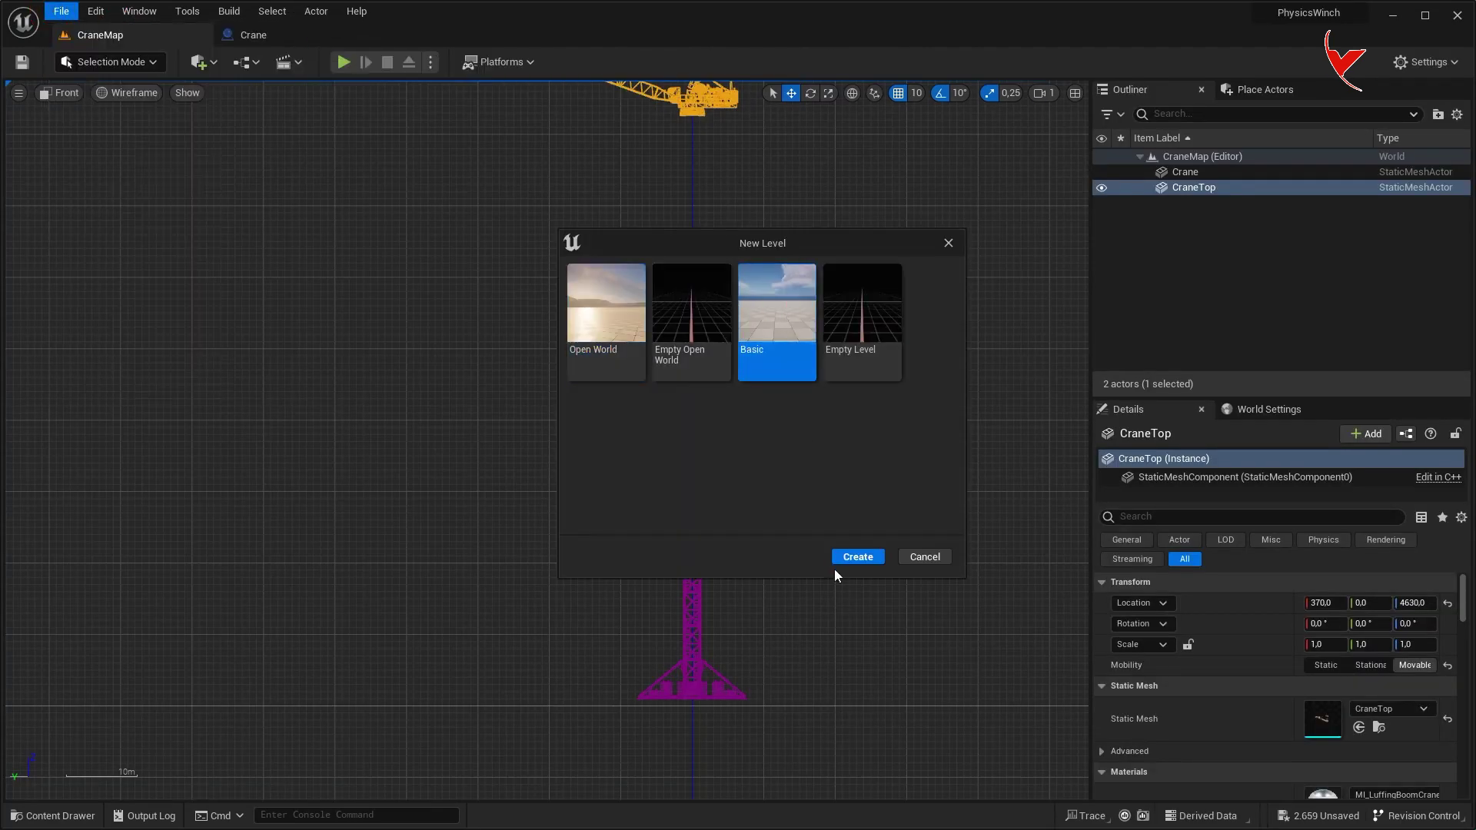
- Create a Basic level and switch the viewport to Perspective
left_click(845, 560)
left_click(71, 95)
left_click(77, 115)
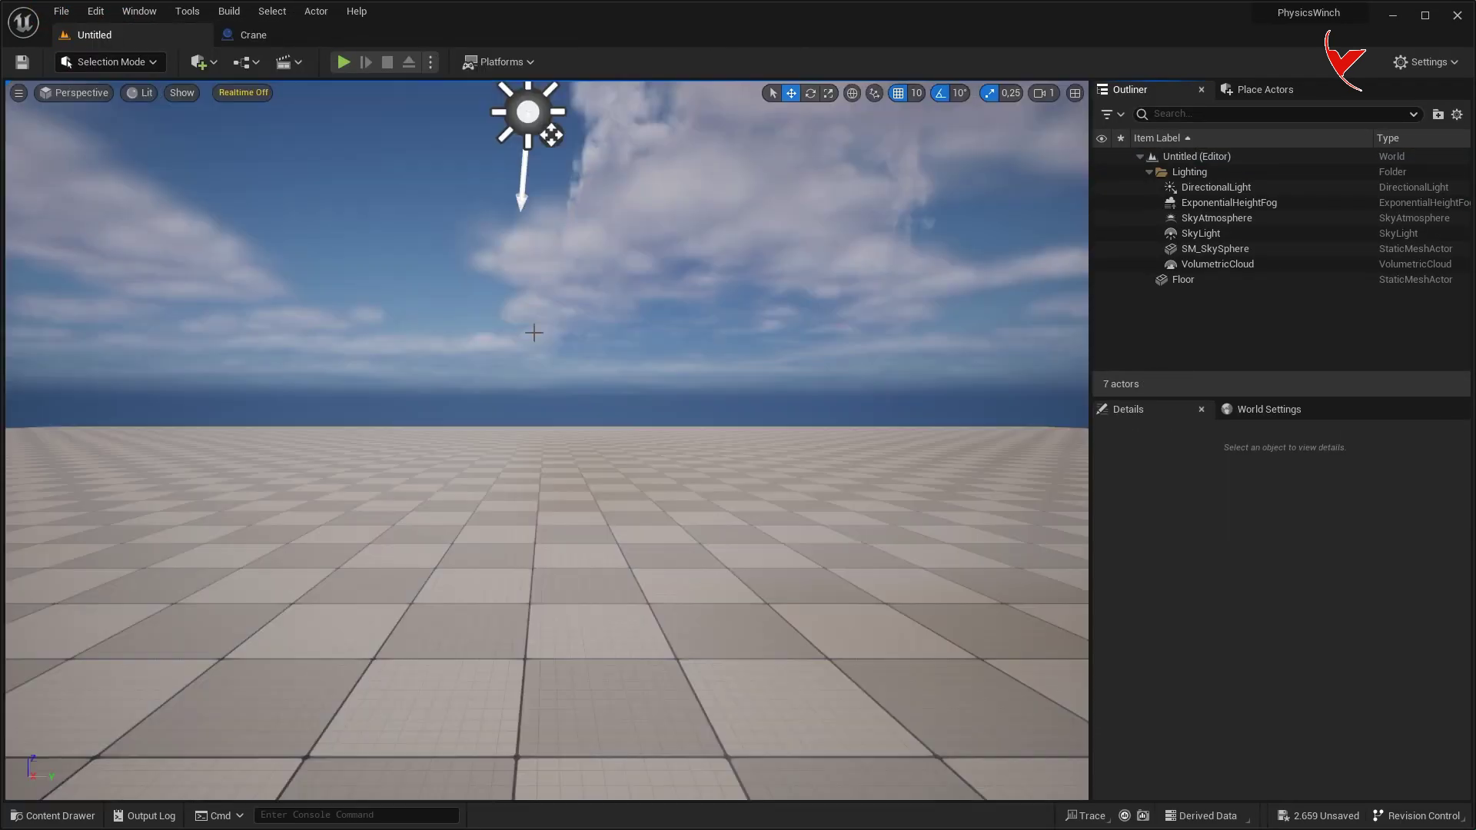
- Place the Crane Blueprint into the level
key("ctrl+space")
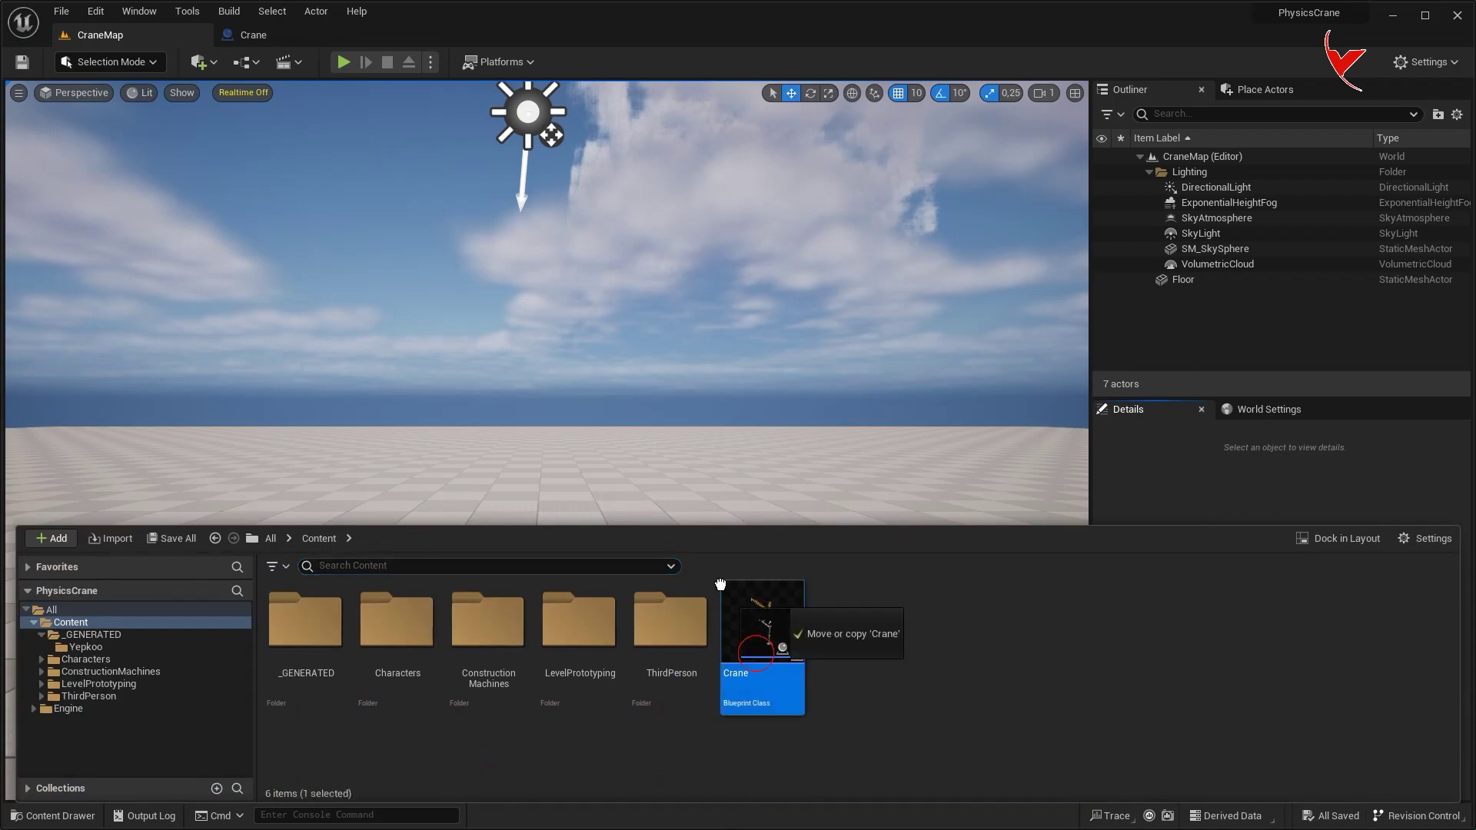
left_click_drag(721, 584, 625, 496)
scroll(625, 496, "down", 5)
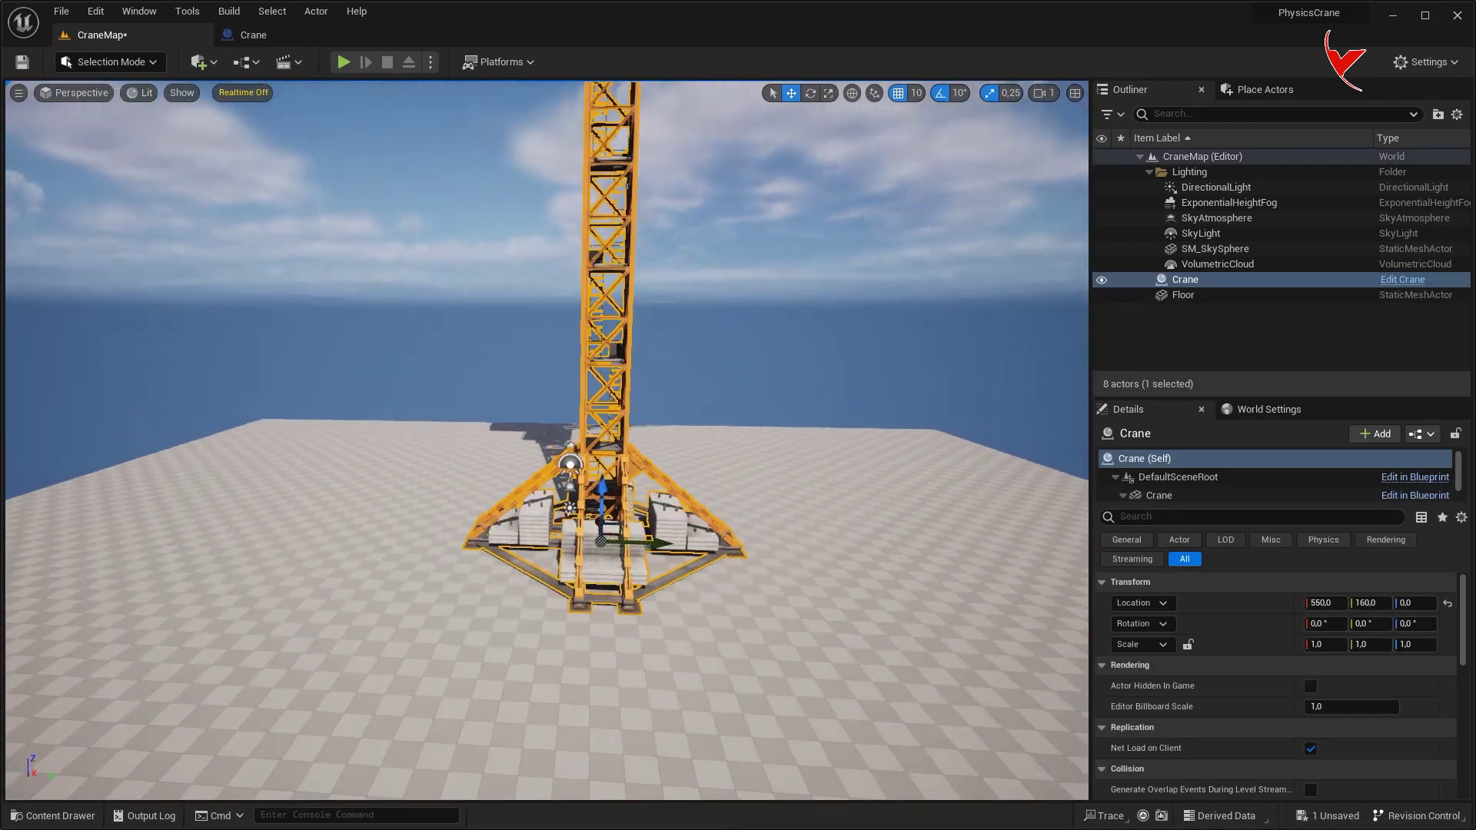
right_click_drag(625, 496, 624, 655)
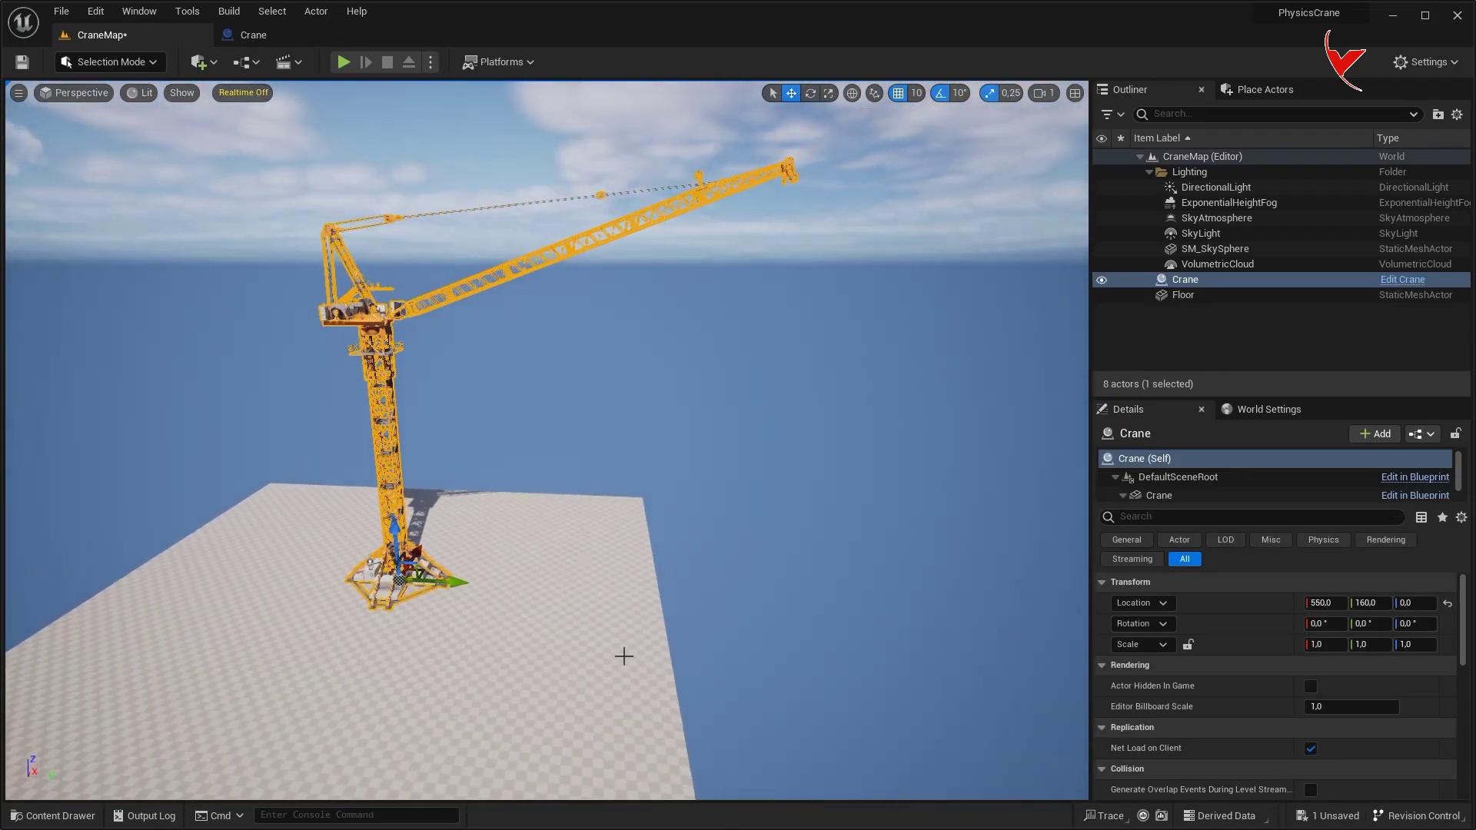
- Scale the floor to 25 on both X and Y
left_click(624, 656)
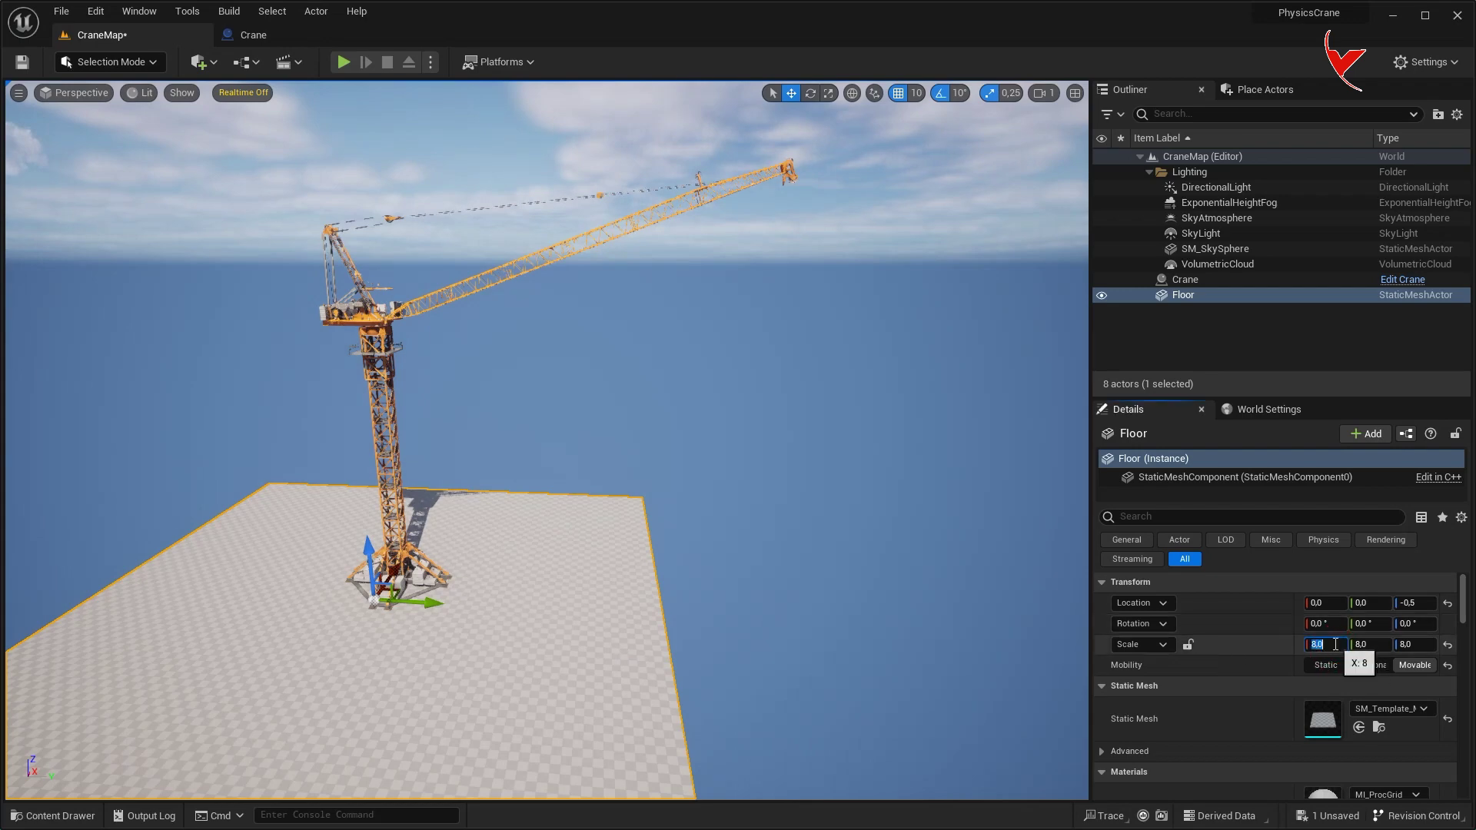
left_click(1371, 646)
type("25")
key("Return")
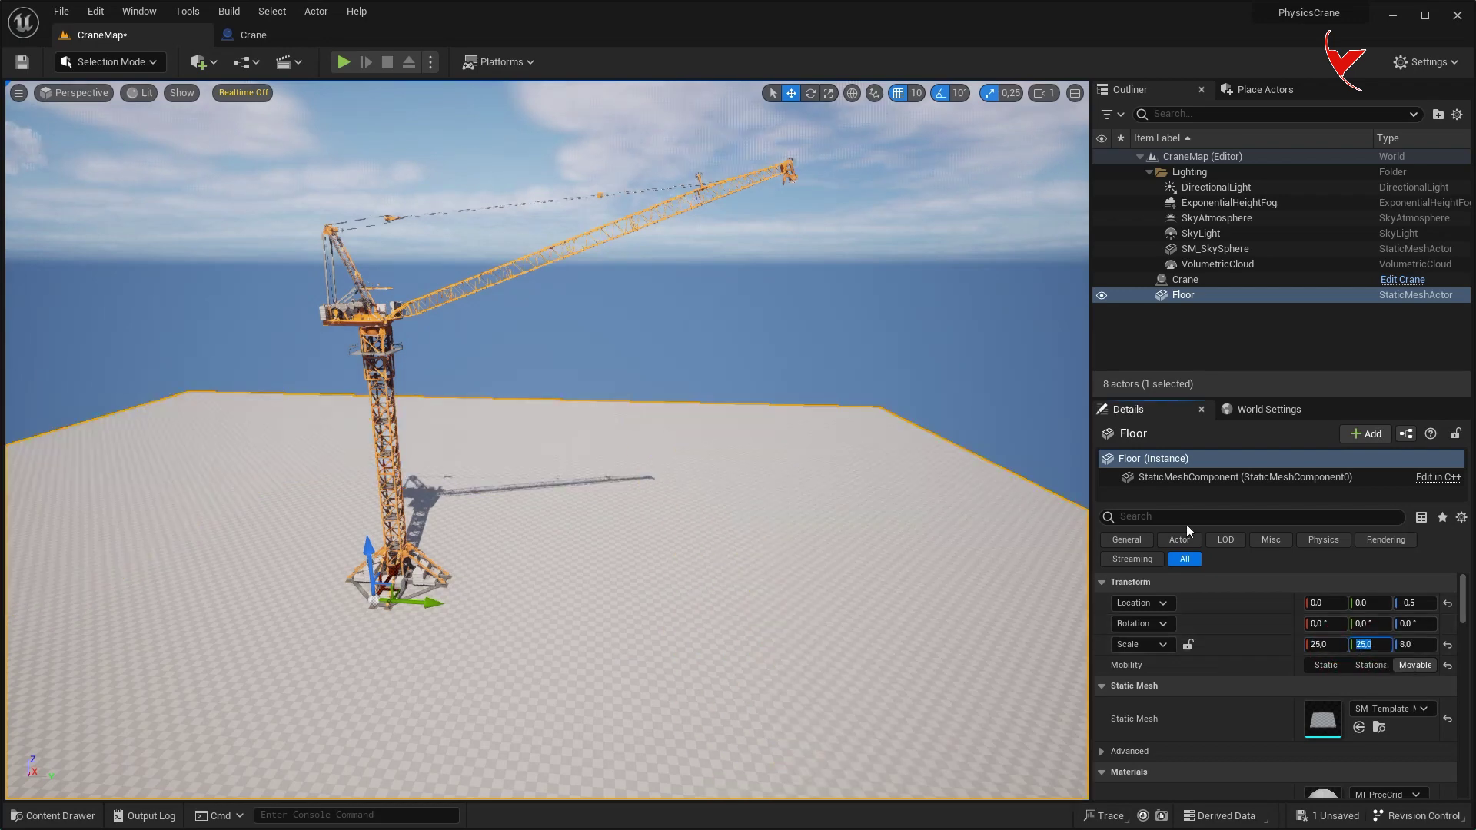
left_click(318, 40)
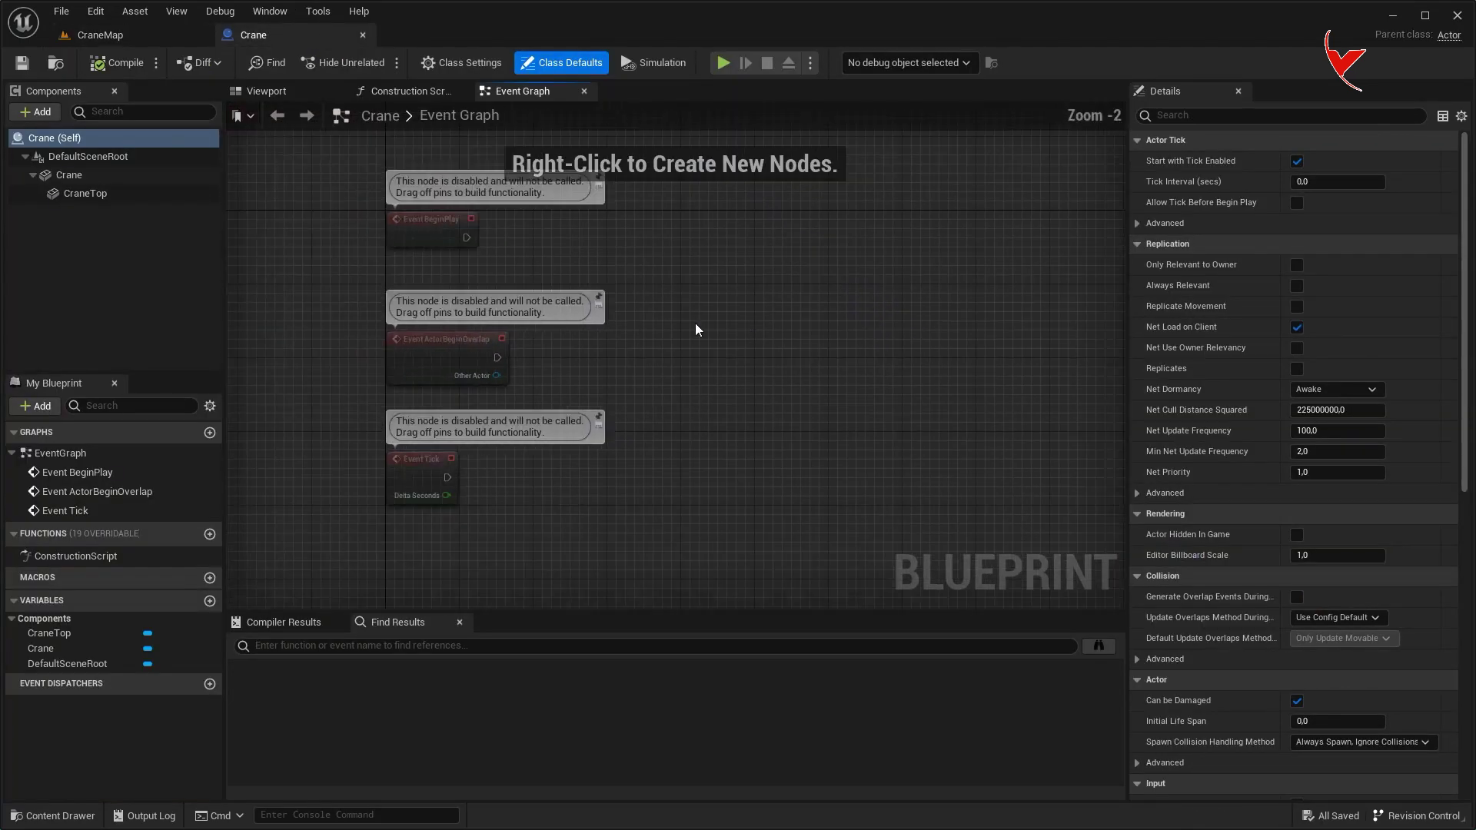
- Delete the unused event nodes and add a custom event named CraneStart
left_click_drag(584, 504, 589, 504)
key("Delete")
right_click_drag(723, 316, 607, 314)
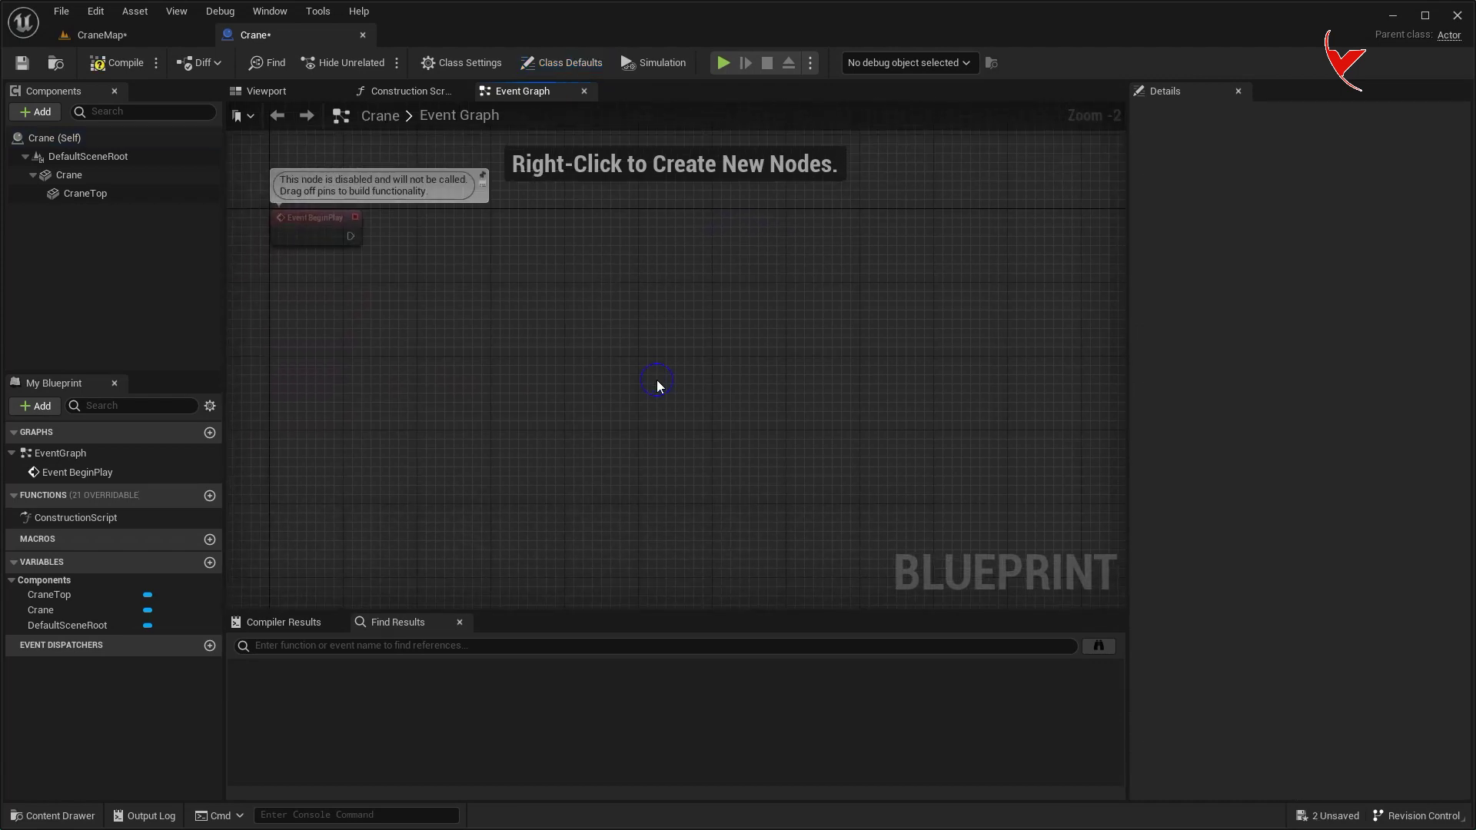
right_click(661, 380)
type("add custom")
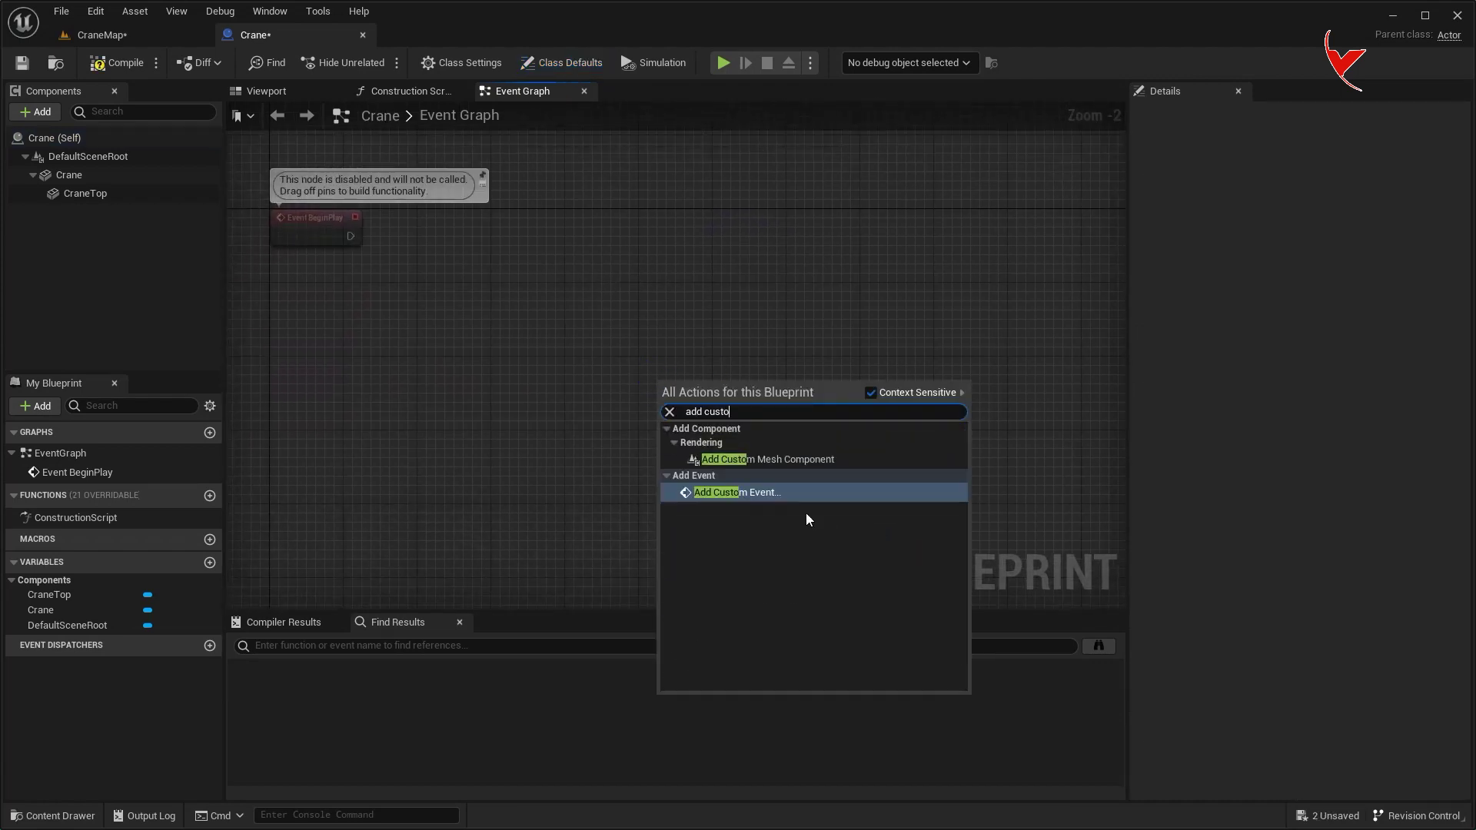
left_click(801, 476)
type("CraneStart")
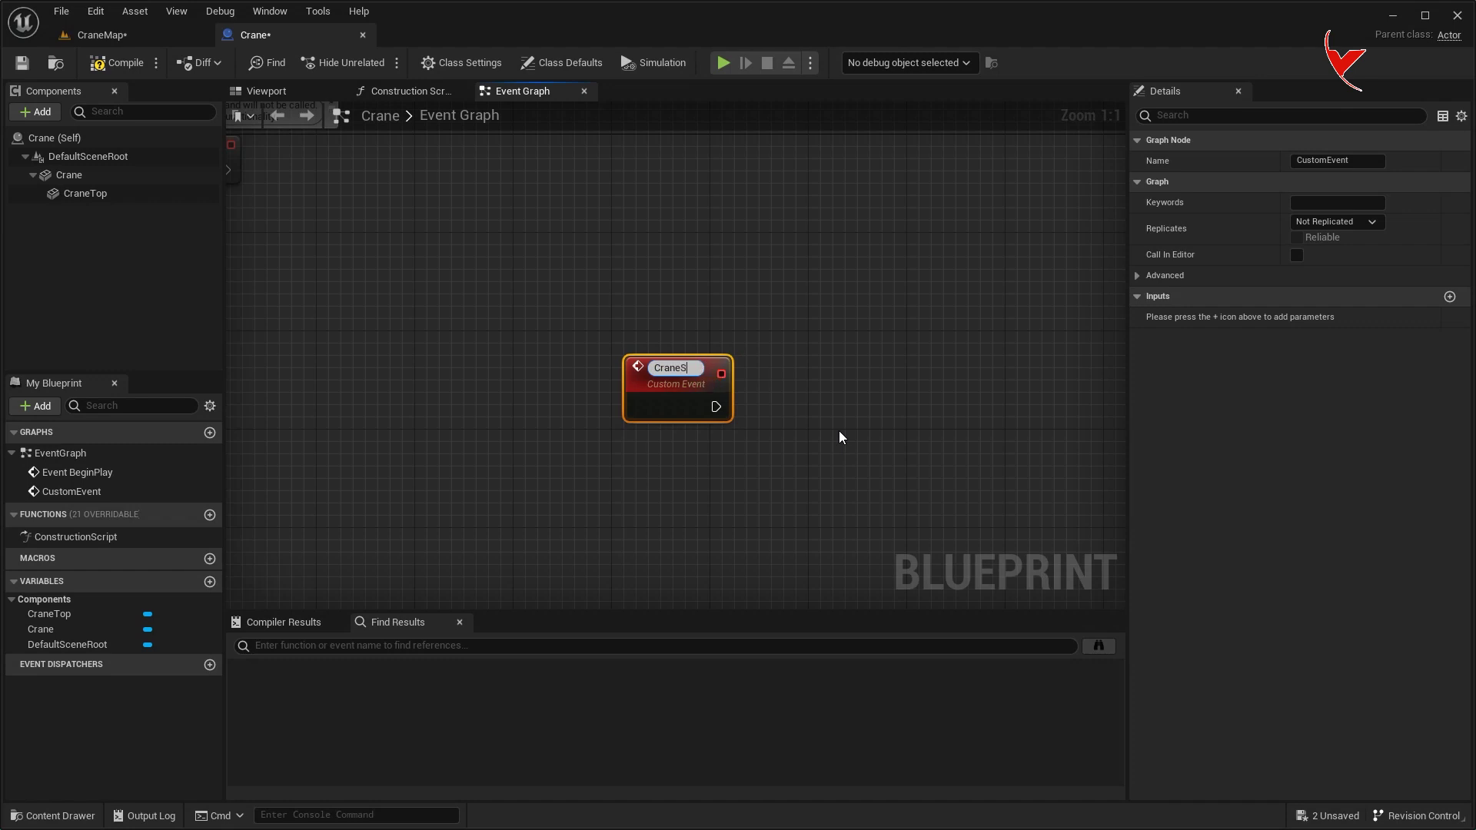
key("Return")
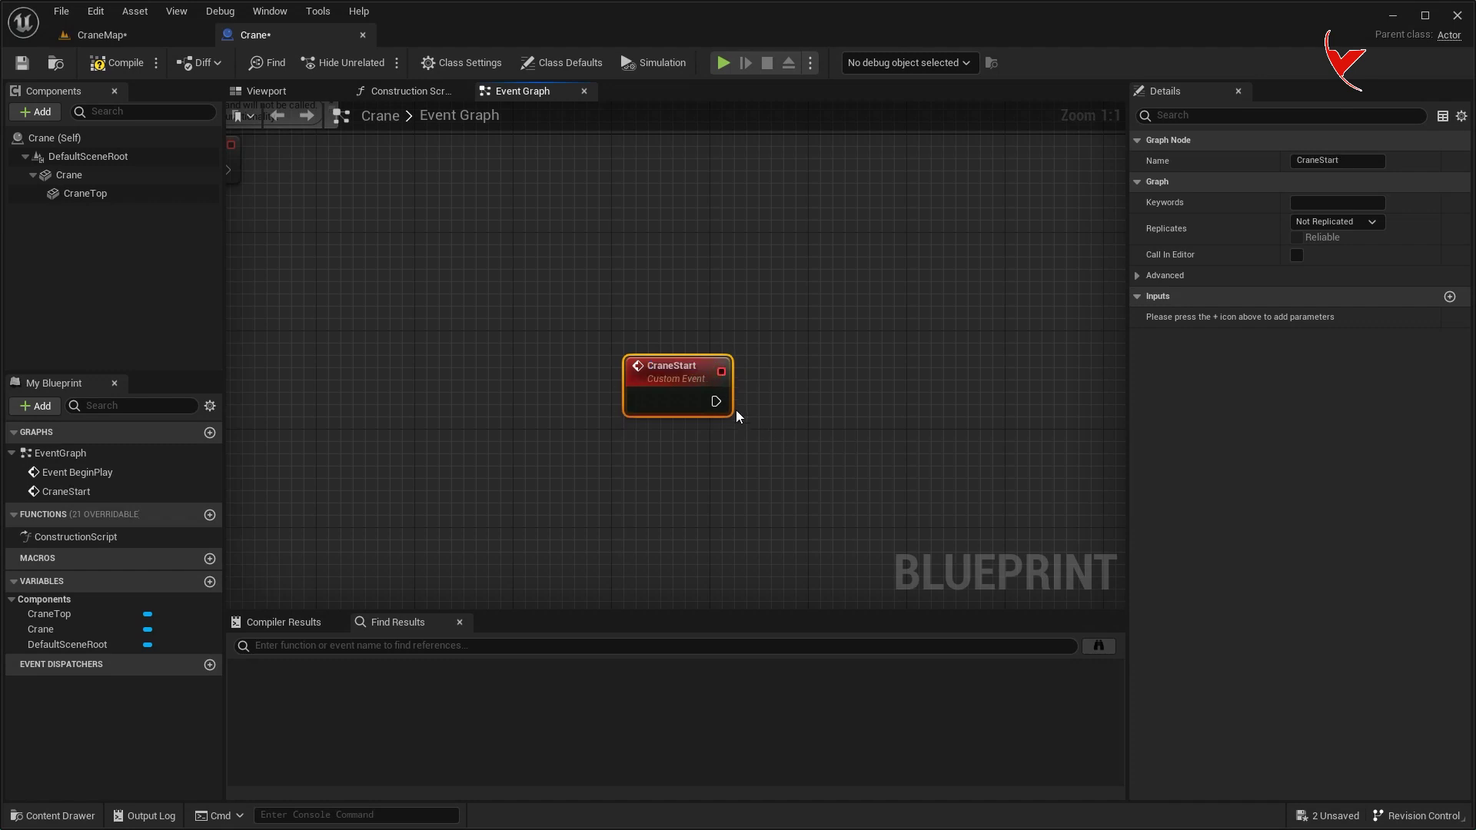
- Drive a Move Component To node from CraneStart, rotating CraneTop to yaw 85 over 0.2 seconds
left_click_drag(843, 405, 844, 406)
type("move com")
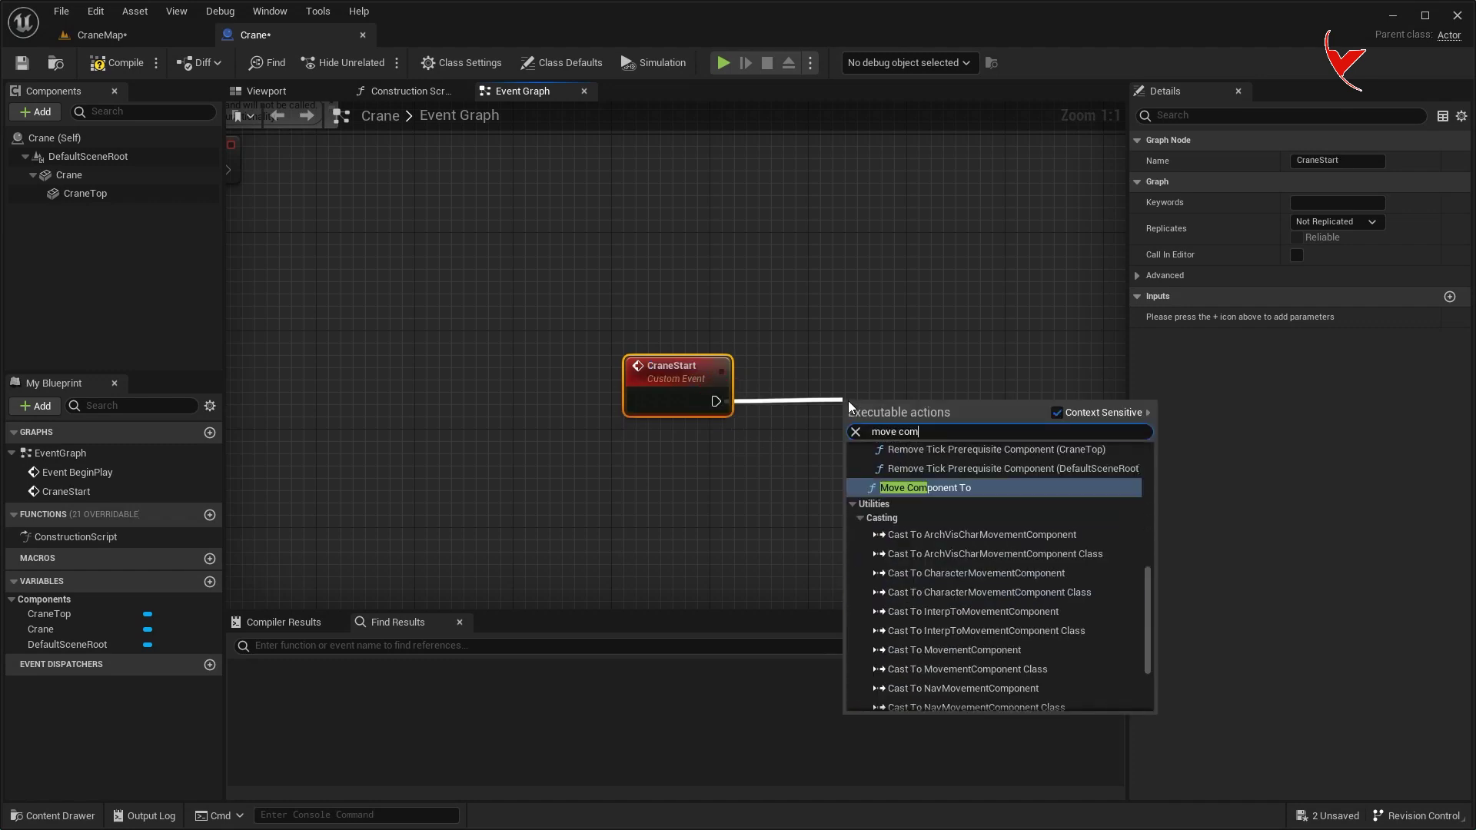
key("Return")
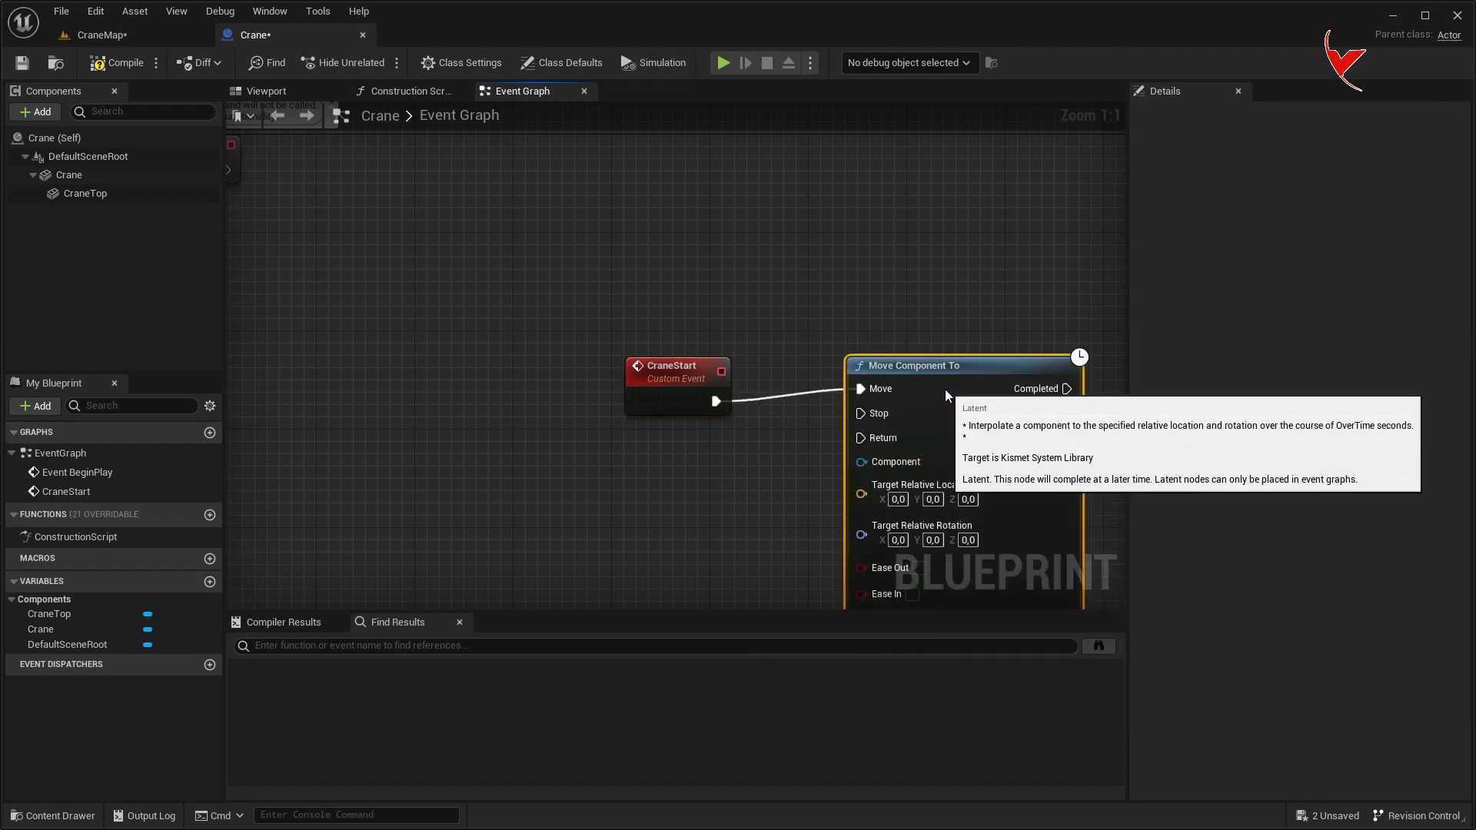
right_click_drag(944, 389, 879, 355)
scroll(703, 217, "down", 2)
mouse_move(161, 201)
left_mouse_down()
mouse_move(545, 316)
mouse_move(686, 311)
left_mouse_up()
scroll(544, 316, "up", 1)
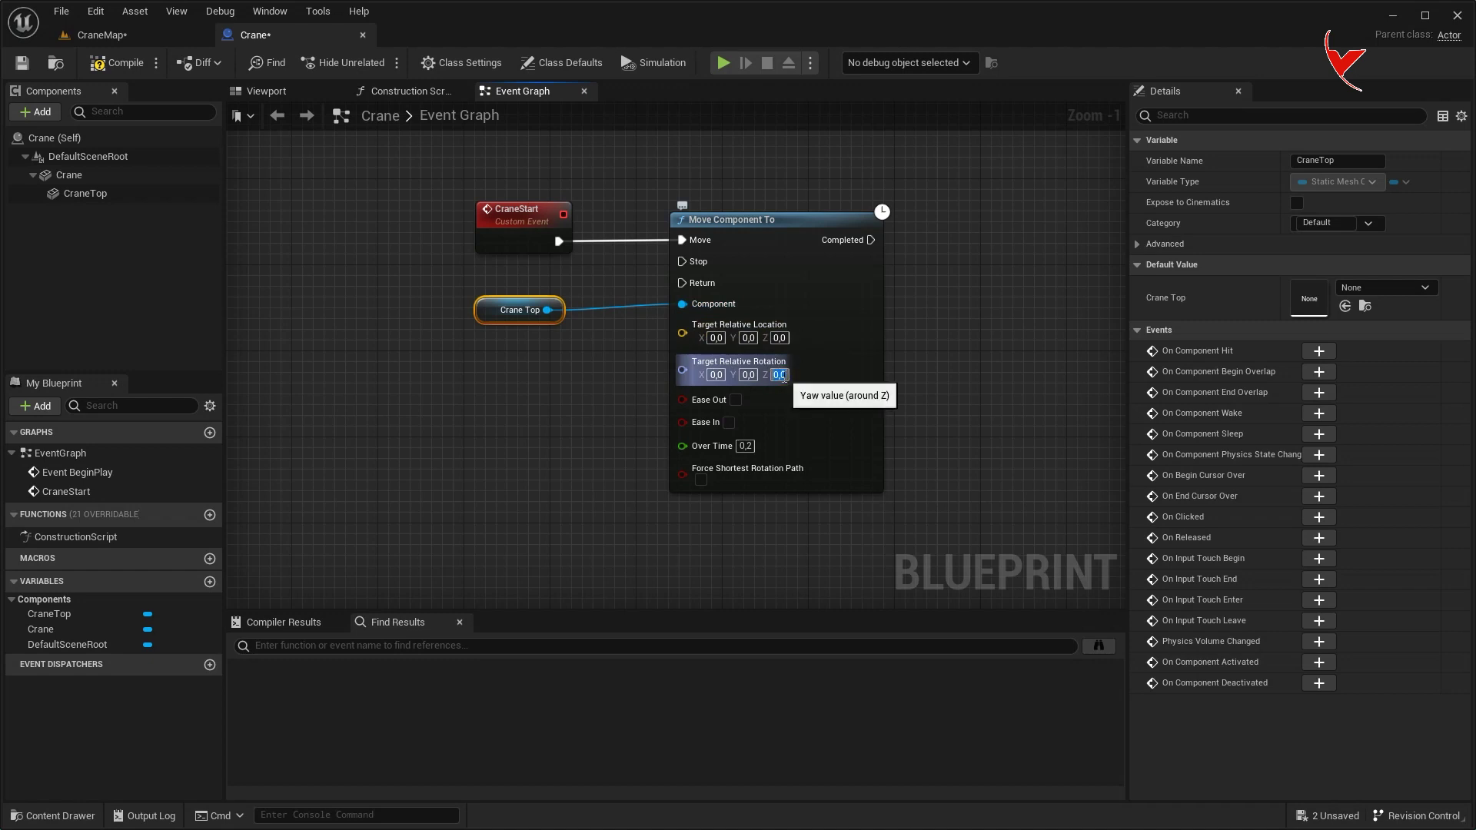
- Call CraneStart from Event BeginPlay
left_click(529, 213)
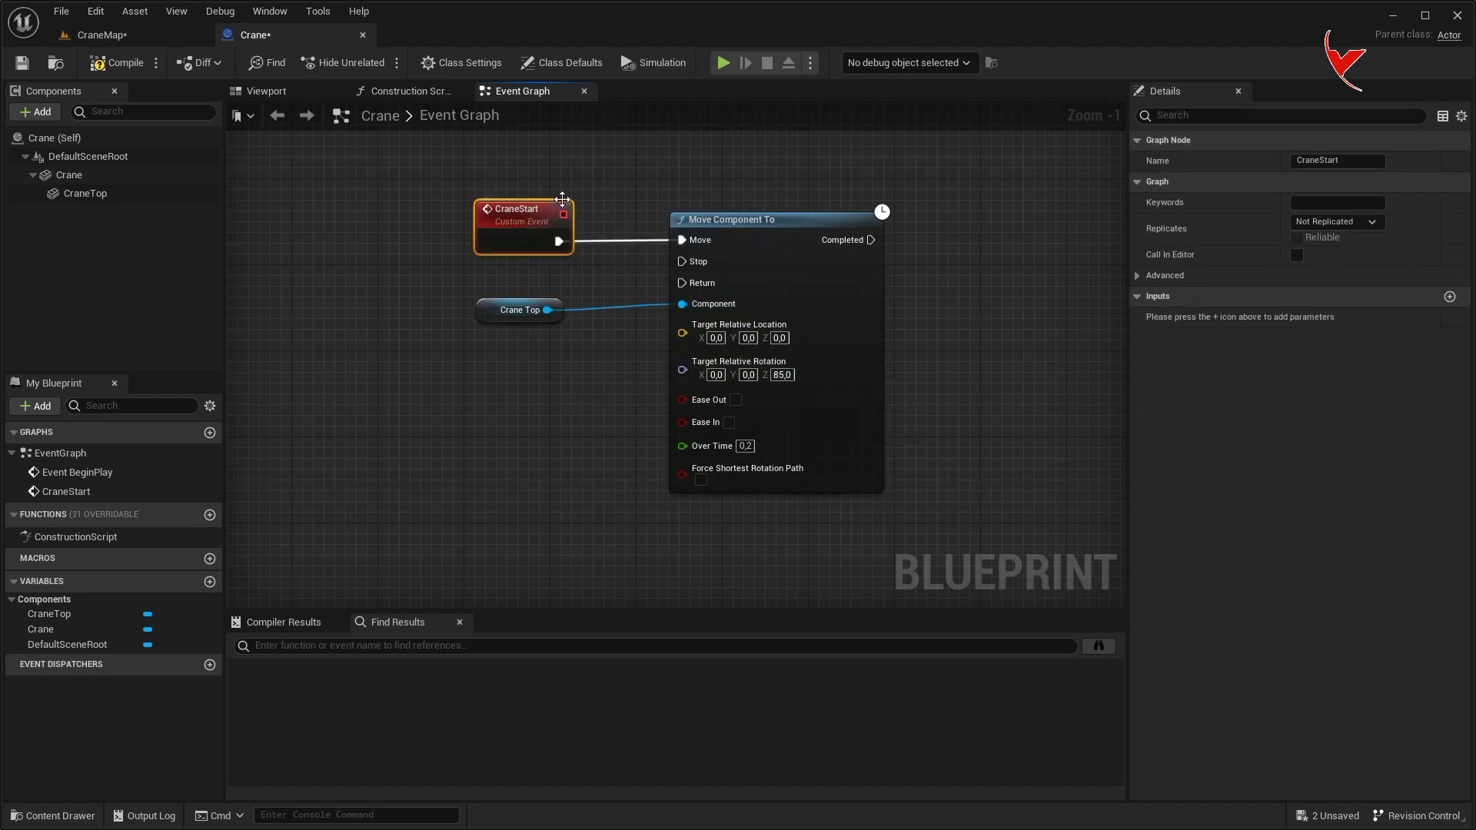
right_click_drag(532, 264, 950, 499)
left_click_drag(659, 272, 659, 272)
type("crane")
left_click(704, 333)
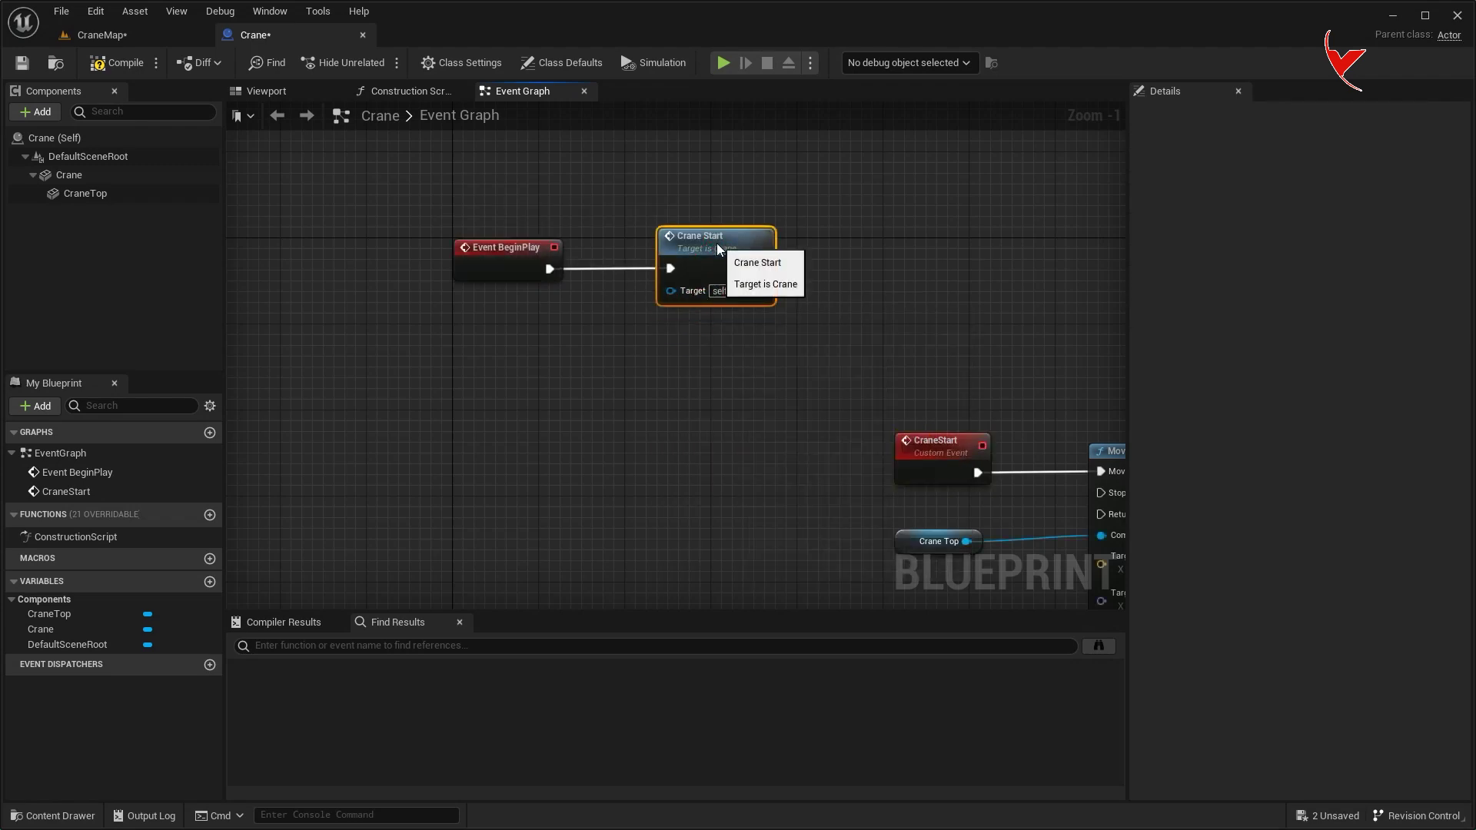
- Simulate the CraneMap level
left_click(102, 34)
left_click(430, 61)
left_click(499, 165)
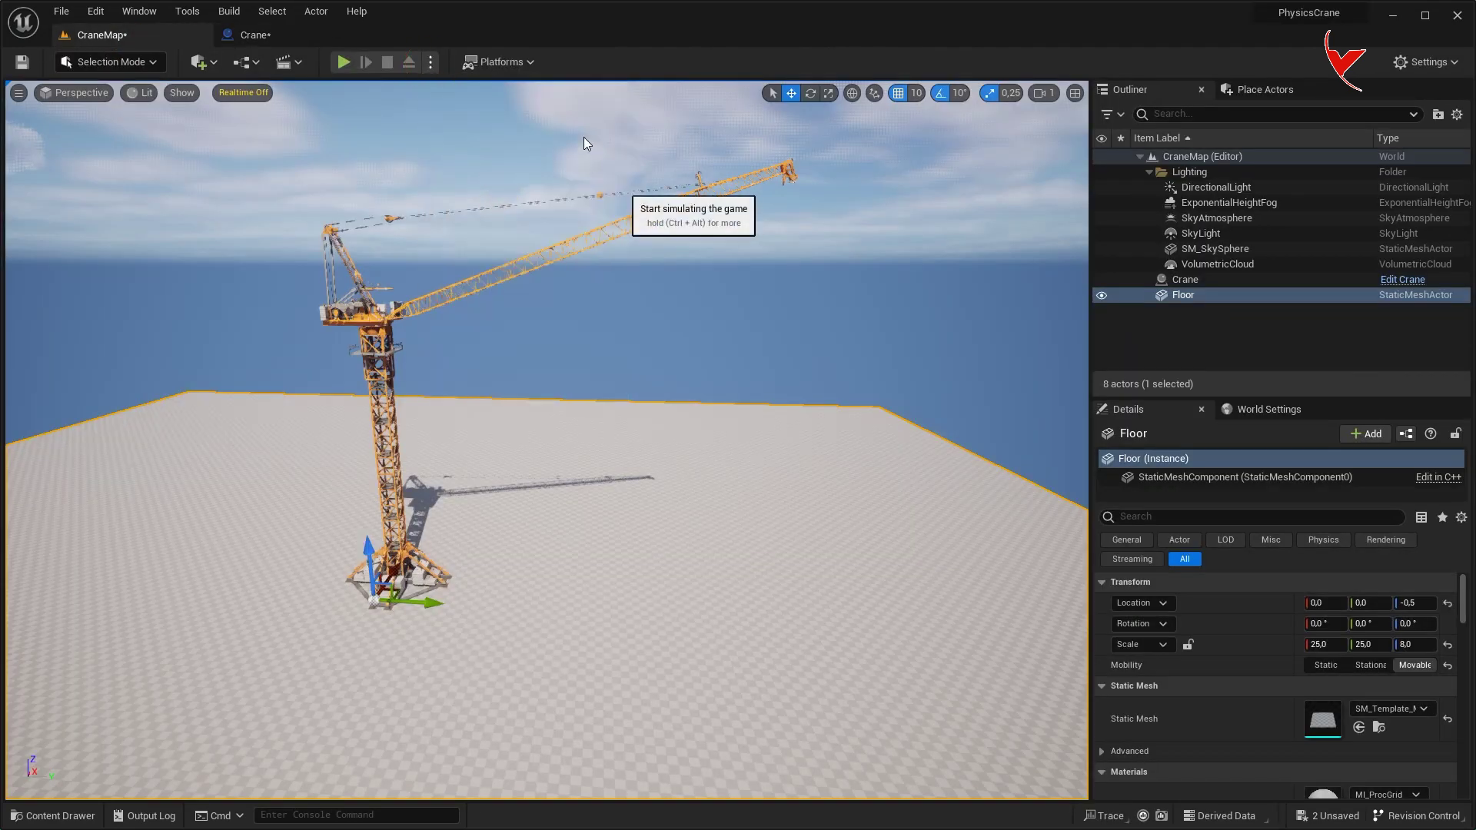
- Stop the simulation and show the CraneStart nodes in the Crane graph
left_click_drag(475, 84, 461, 108)
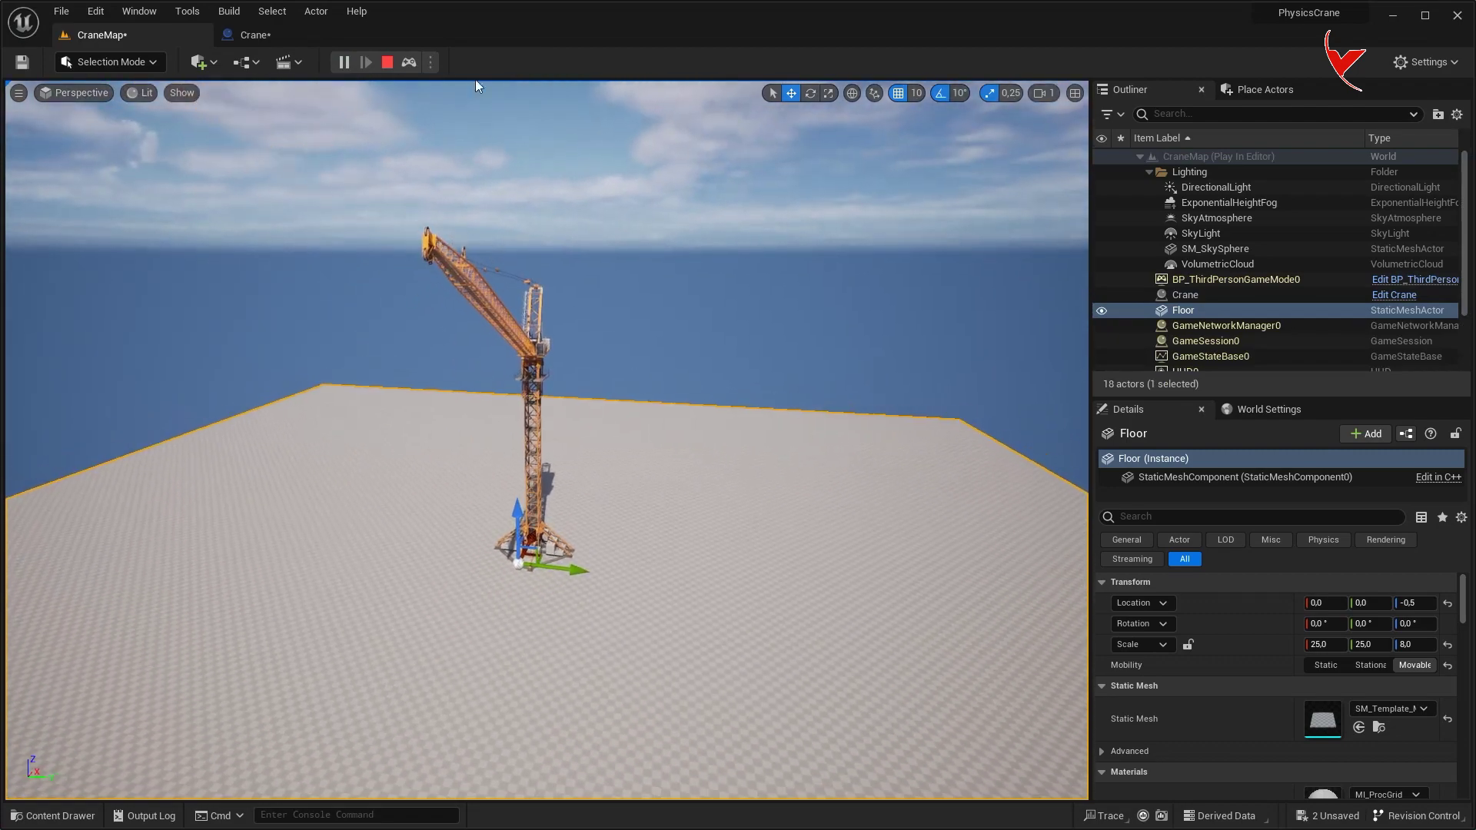
left_click(387, 62)
left_click(296, 38)
right_click_drag(801, 267, 692, 214)
scroll(752, 461, "up", 1)
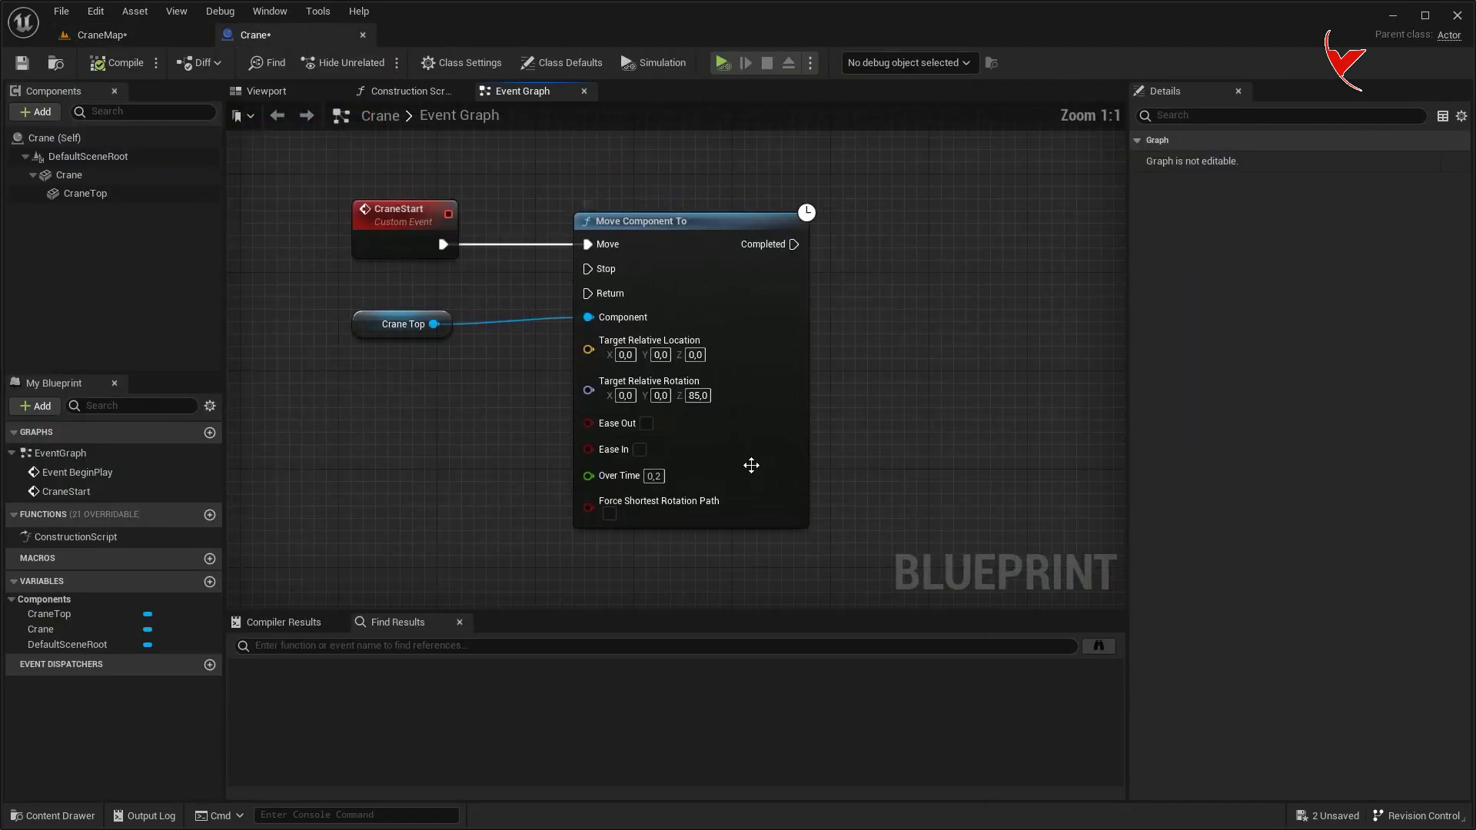
- Enable Ease In on Move Component To and test the boom swing in simulation
left_click(640, 450)
left_click(102, 34)
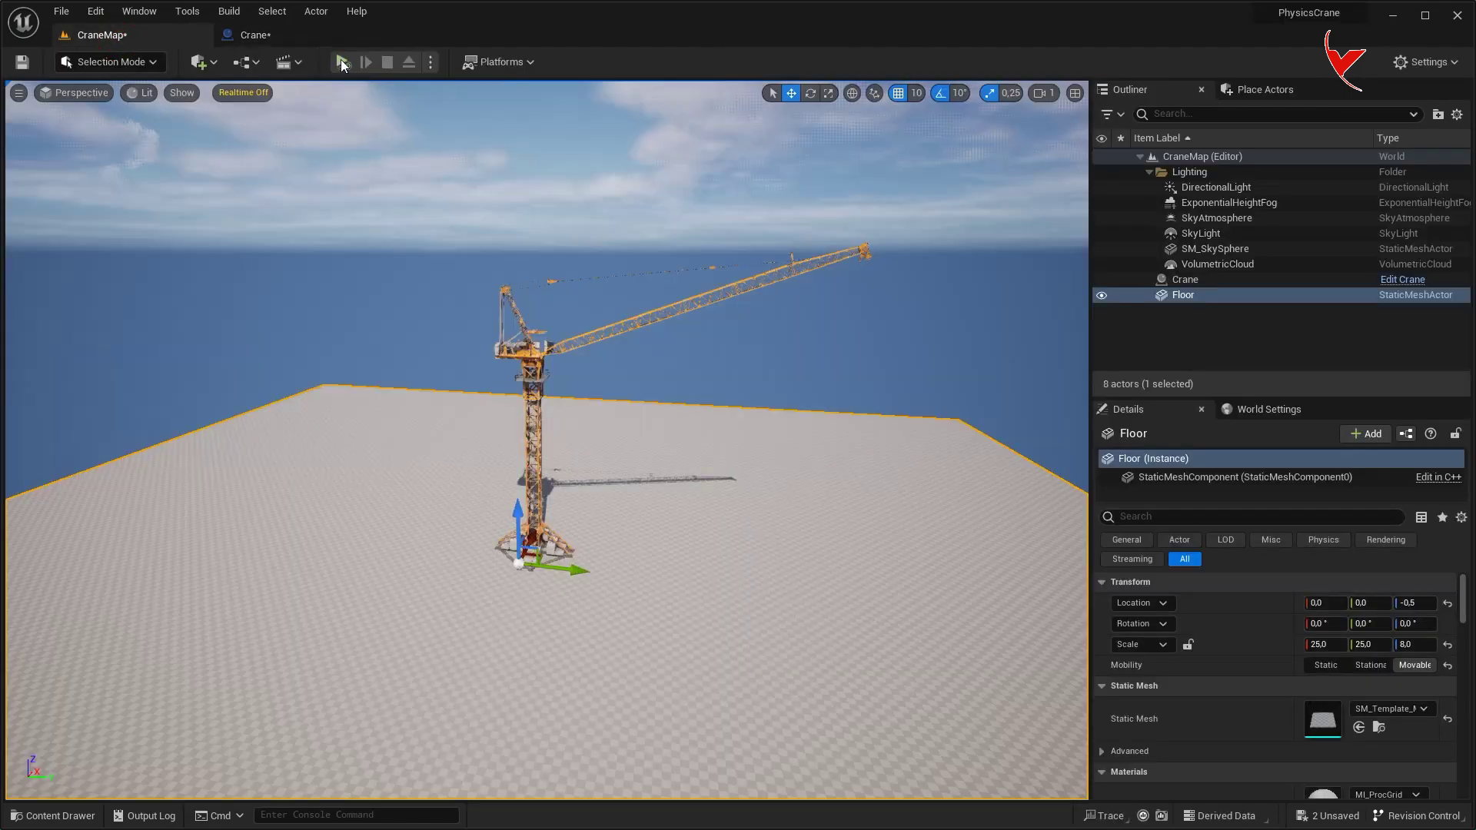
left_click(343, 63)
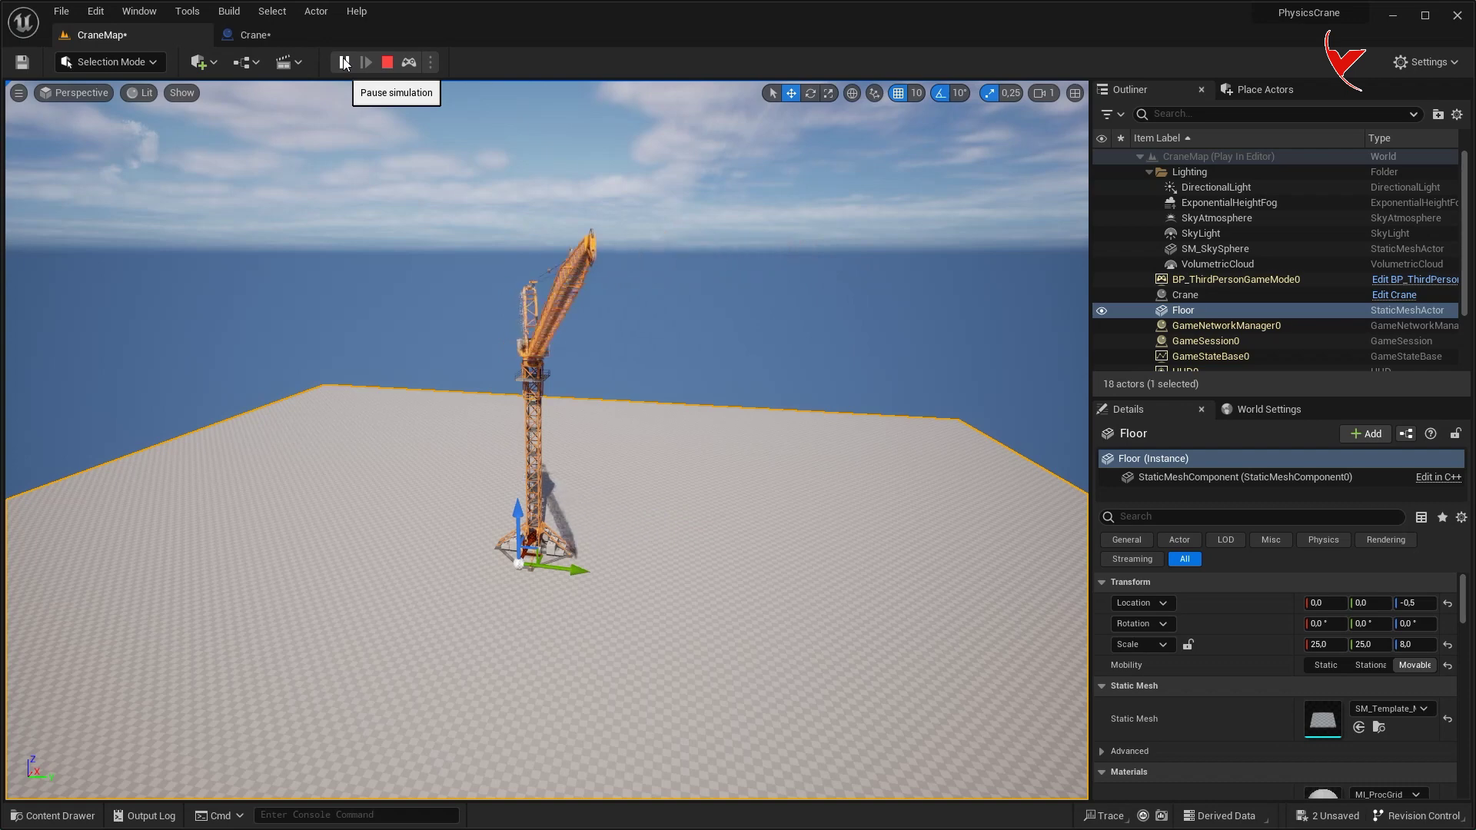
left_click(381, 62)
- Add a Delay node after the first Move Component To's completion
left_click(282, 39)
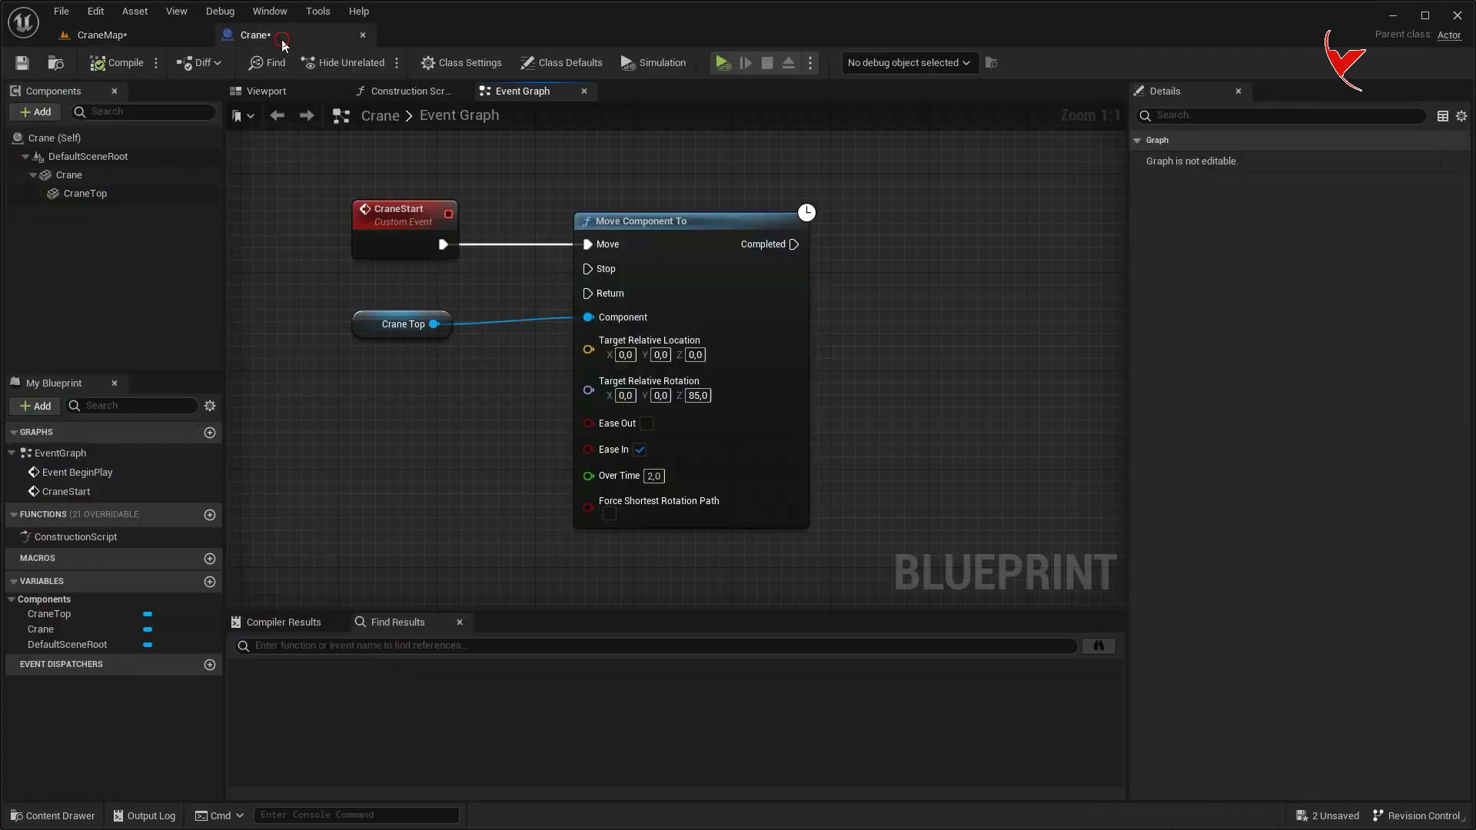
left_click_drag(795, 244, 857, 244)
type("delay")
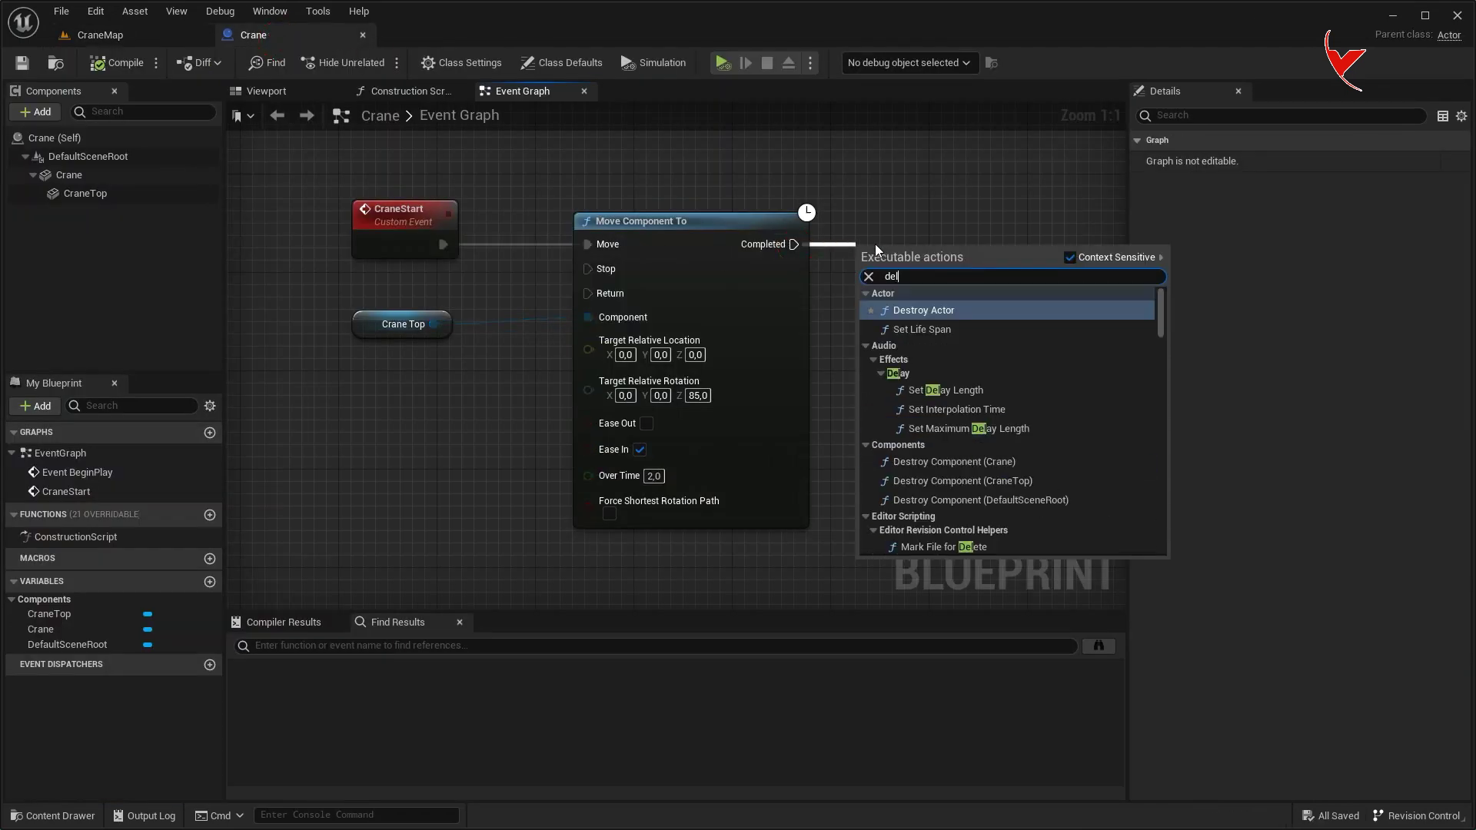
left_click(940, 439)
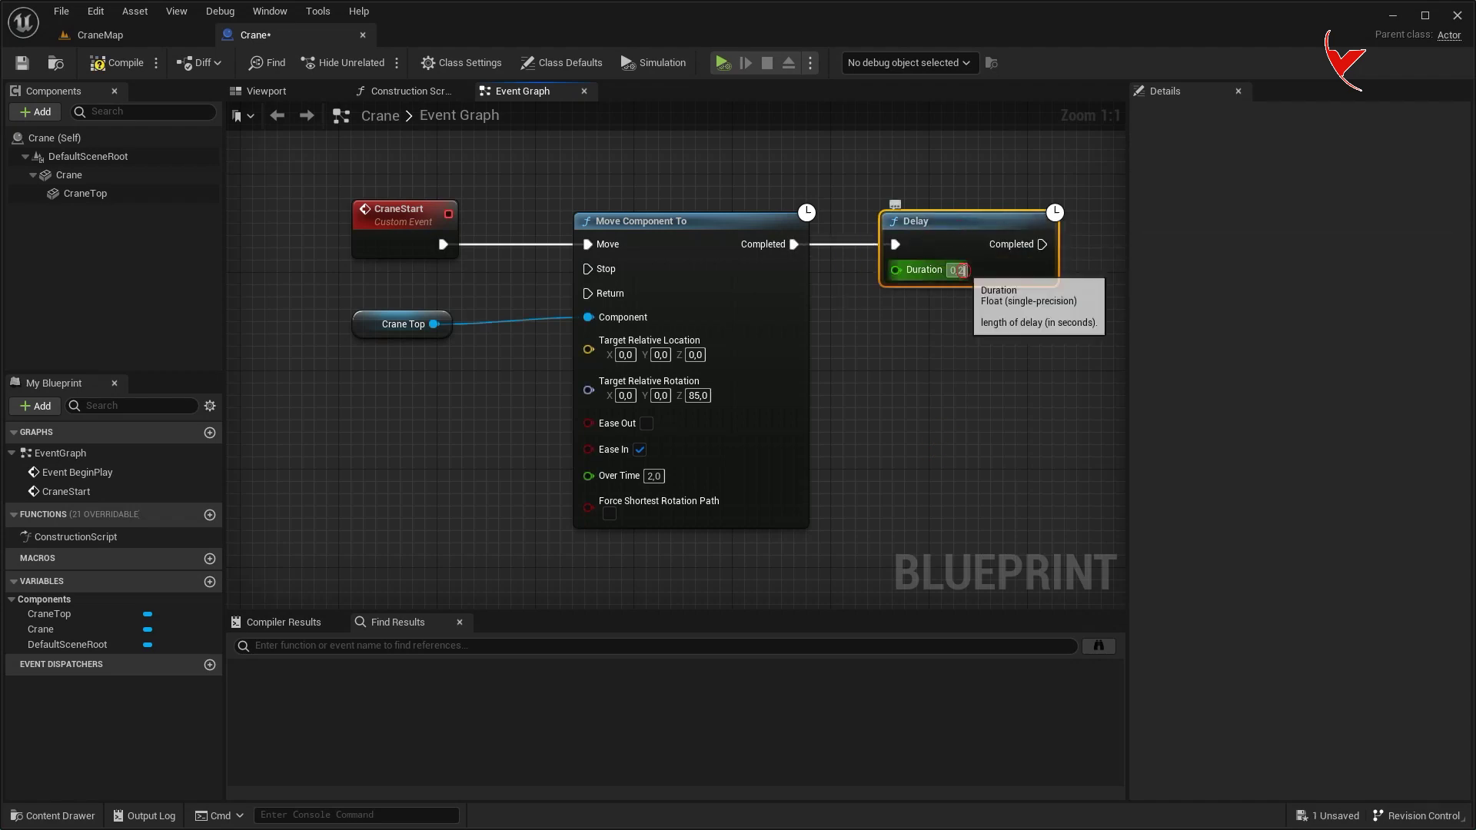
- Add a second Move Component To for Crane Top with Ease Out and Over Time 2
right_click_drag(989, 347, 847, 296)
scroll(847, 297, "down", 3)
mouse_move(432, 289)
left_mouse_down()
mouse_move(440, 448)
mouse_move(901, 275)
left_mouse_up()
type("move comp")
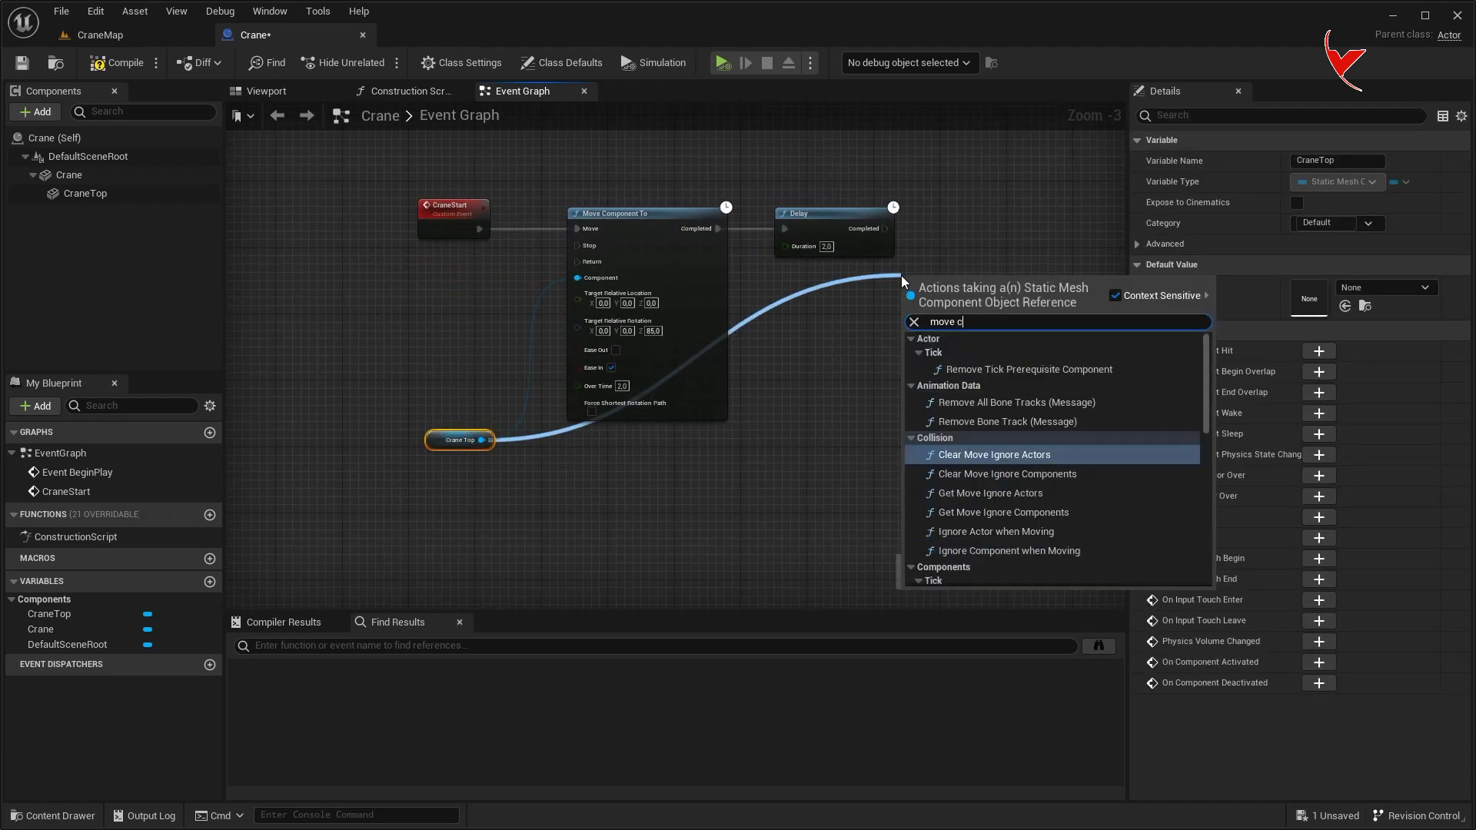
left_click(957, 526)
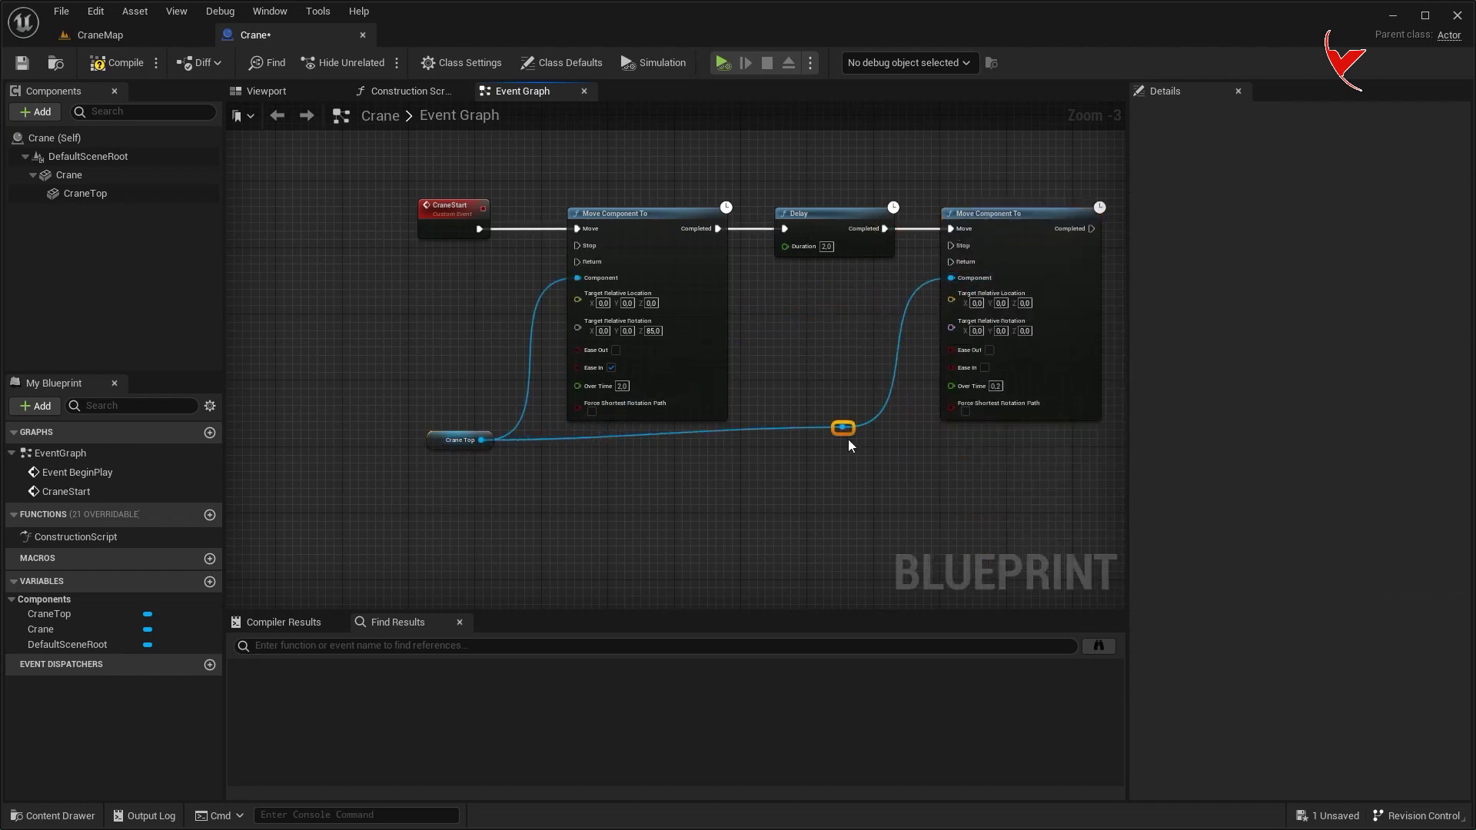
scroll(846, 415, "up", 3)
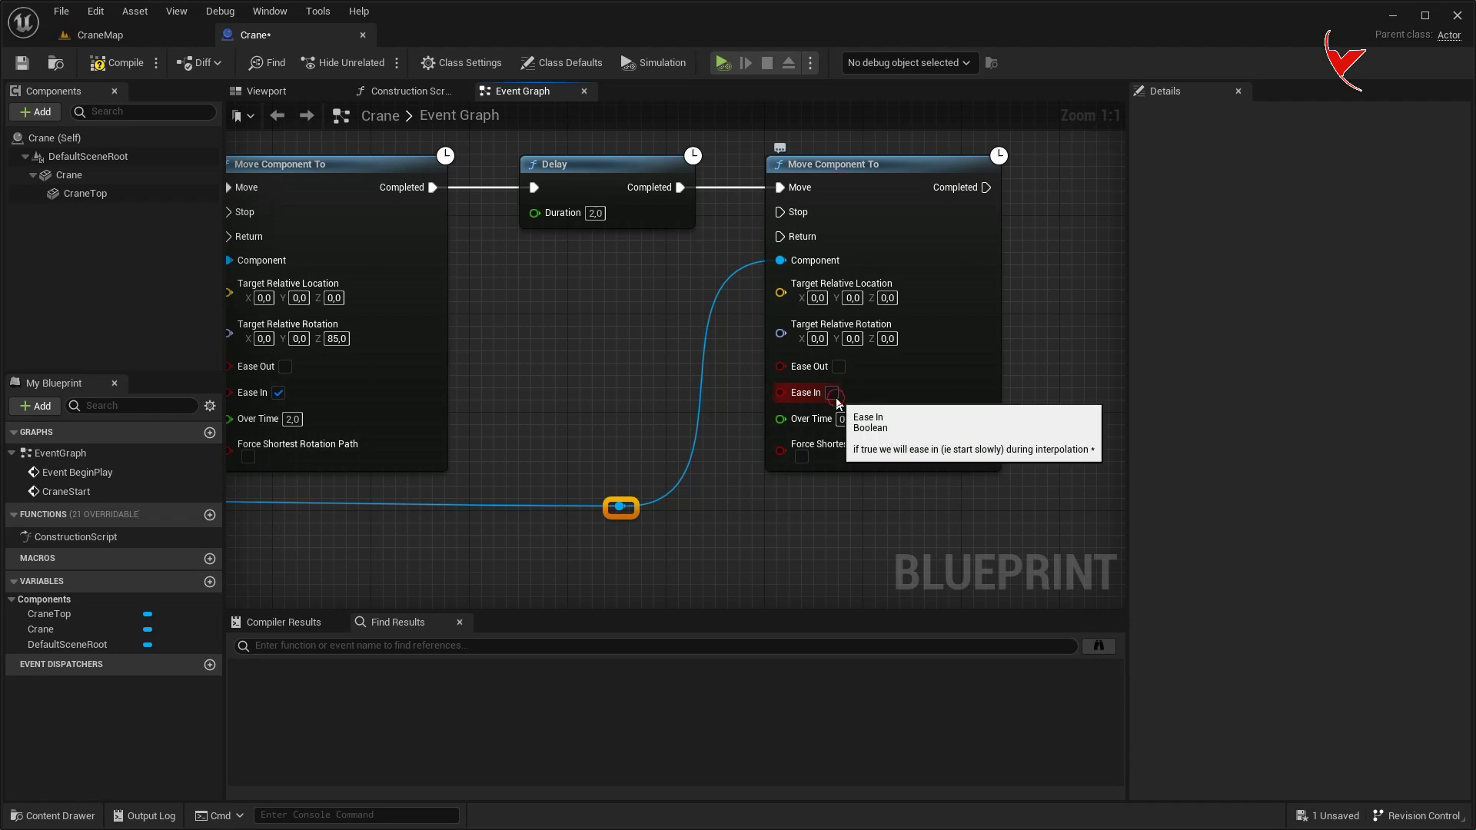
left_click(839, 367)
left_click(846, 419)
type("2")
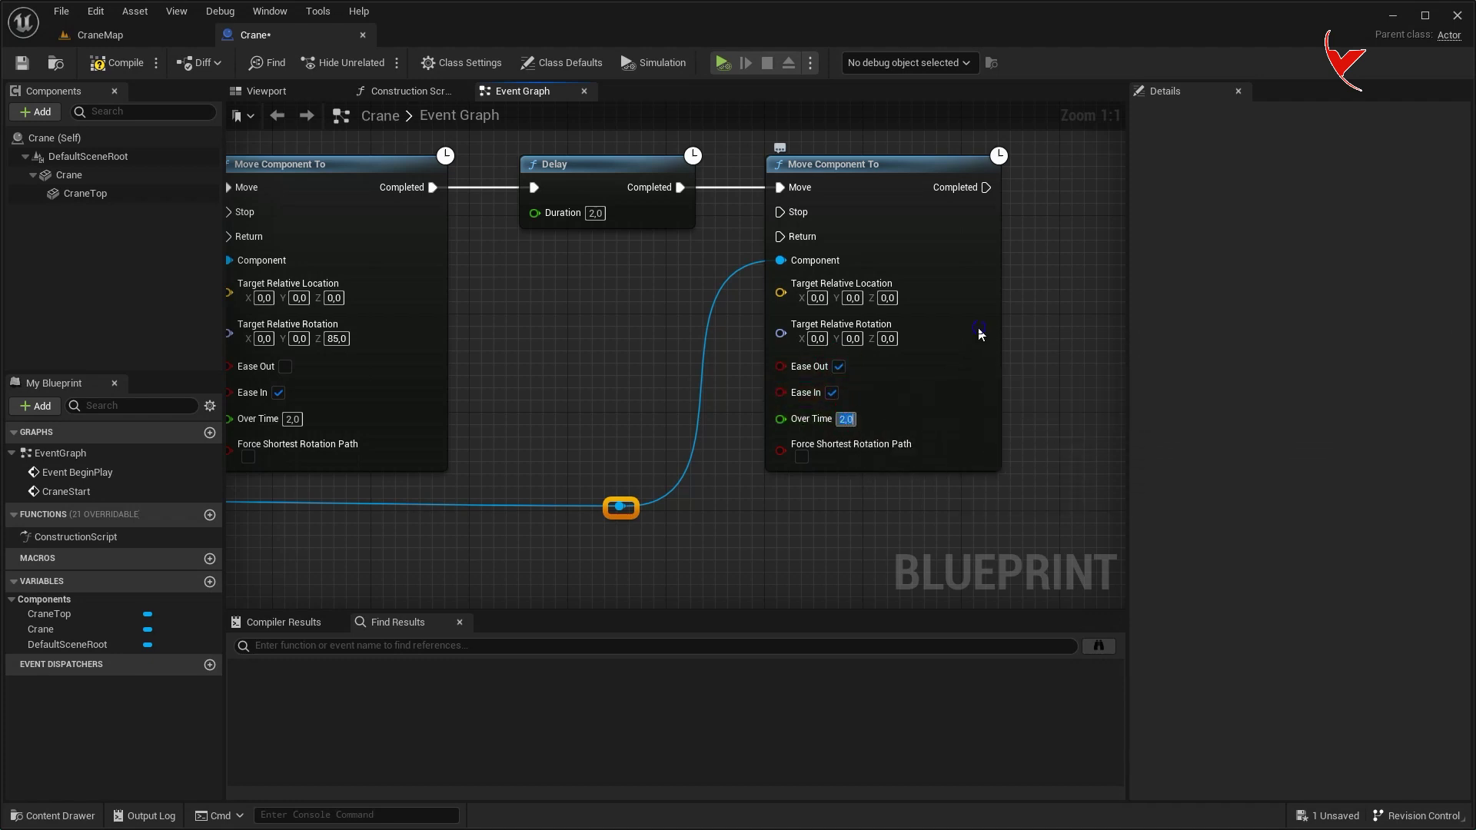
- Add a 2-second Delay after the second move's completion
right_click_drag(980, 330, 636, 382)
left_click_drag(643, 239, 746, 244)
type("move")
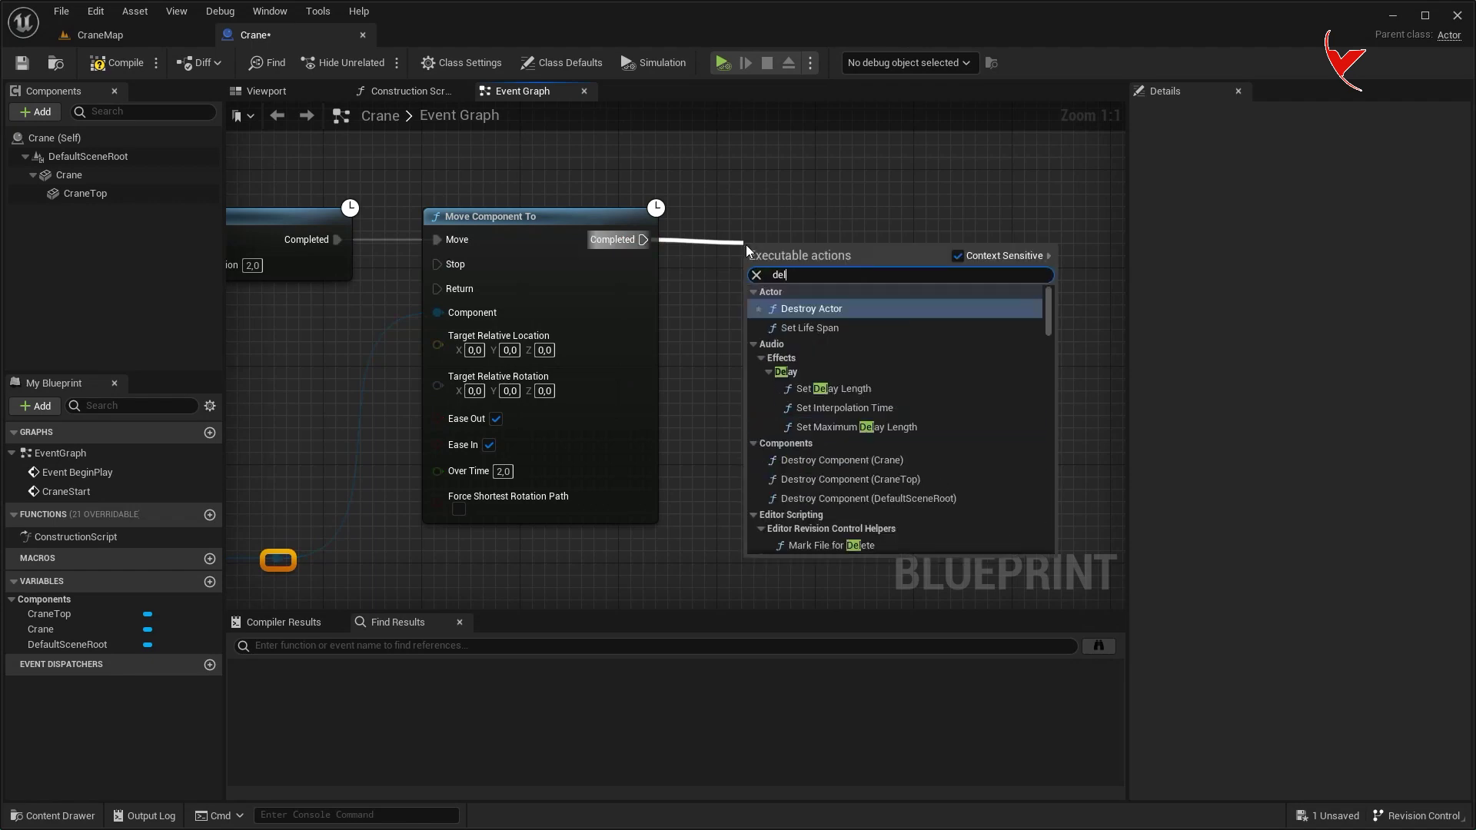
left_click(807, 439)
left_click(843, 265)
type("2")
left_click(852, 339)
- Wire the last Delay back into the first move, routing the loop wire above the nodes
scroll(852, 339, "down", 3)
right_click_drag(852, 339, 1000, 307)
left_click_drag(1053, 239, 348, 240)
left_click_drag(999, 224, 1008, 265)
left_click(902, 269)
left_click_drag(943, 183, 961, 161)
double_click(618, 189)
mouse_move(615, 191)
left_mouse_down()
mouse_move(372, 155)
mouse_move(332, 163)
left_mouse_up()
left_click_drag(982, 269, 983, 228)
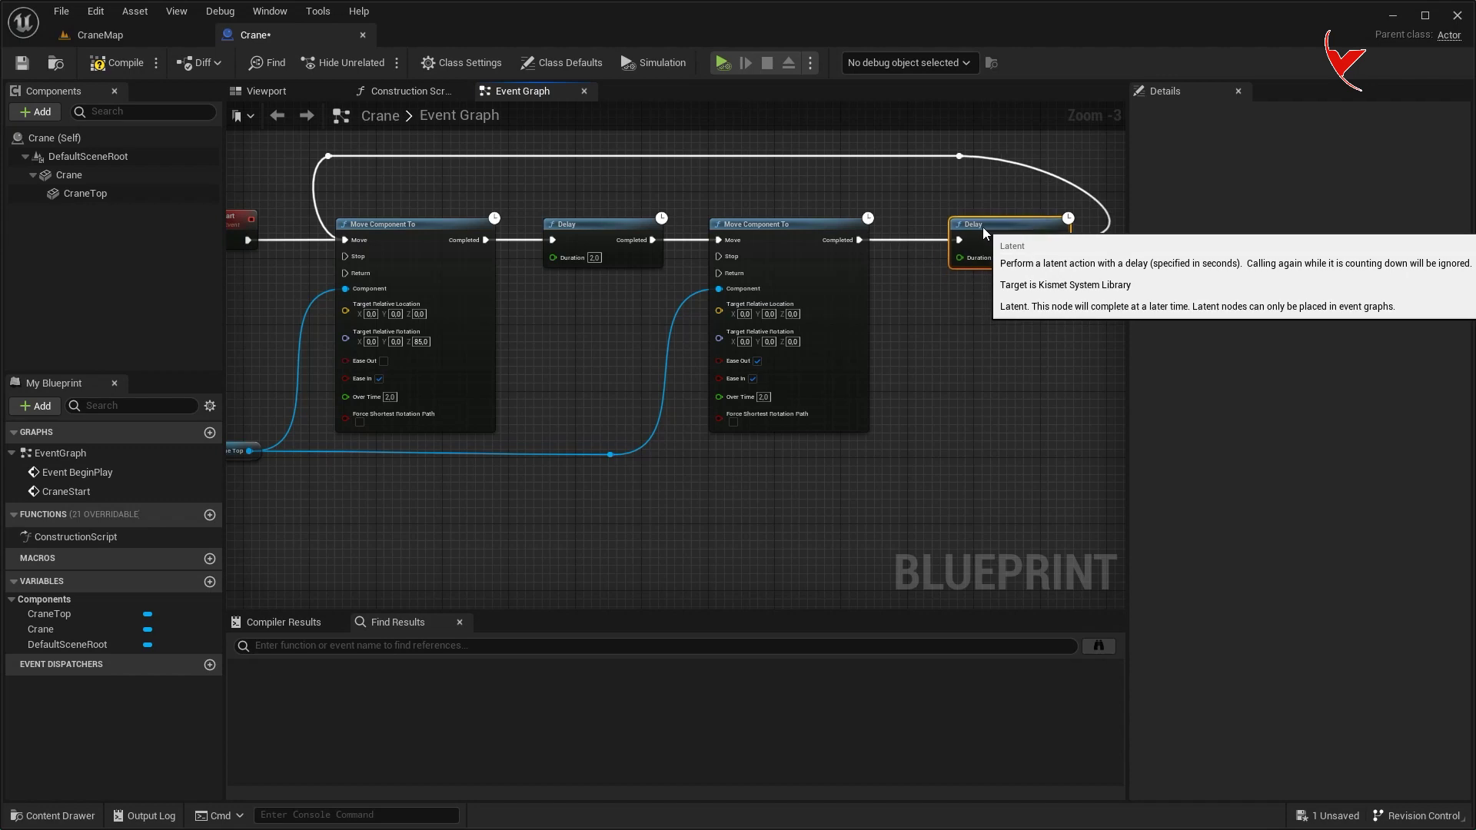
left_click(100, 35)
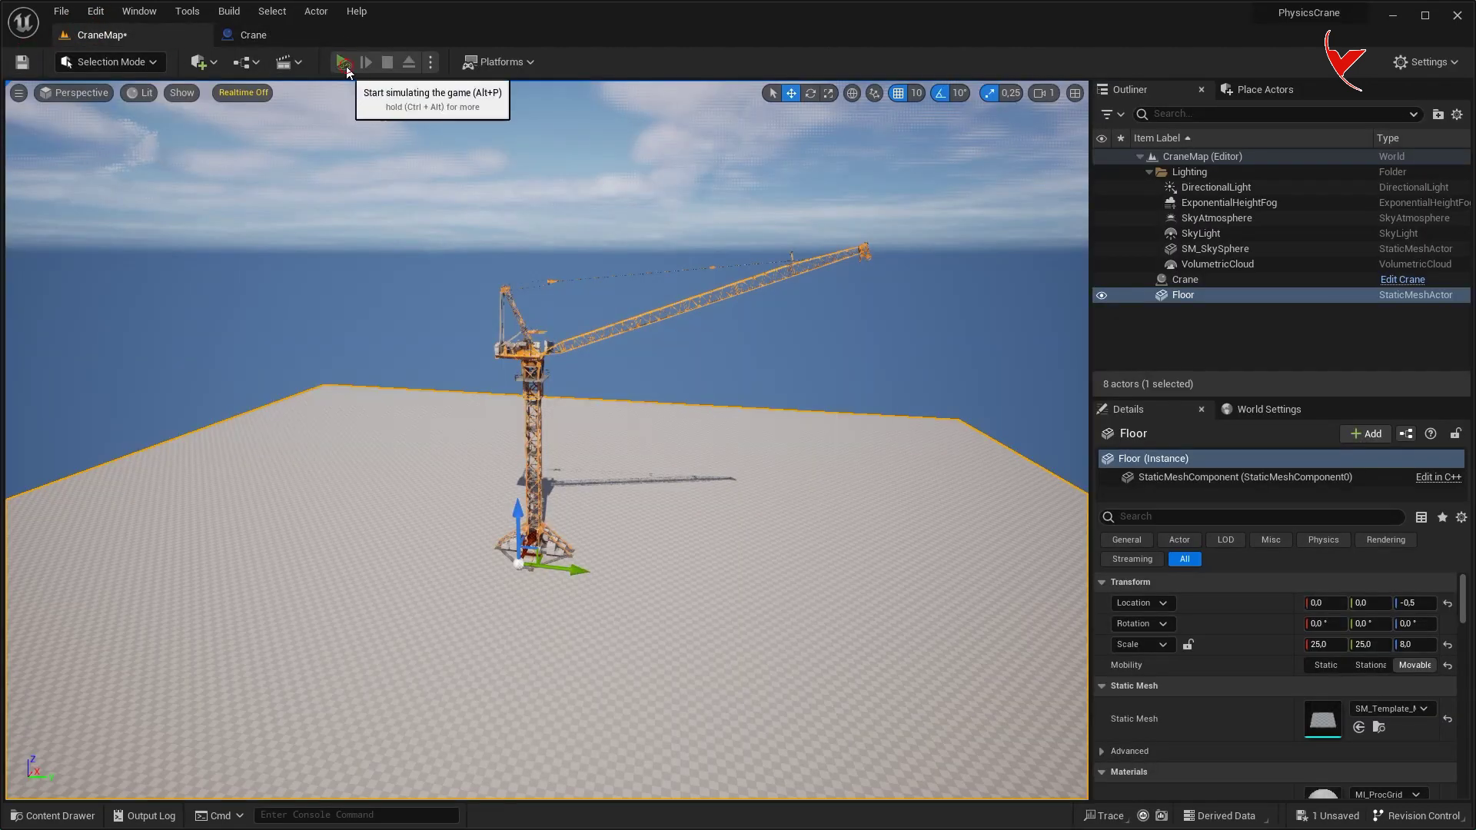
left_click(346, 66)
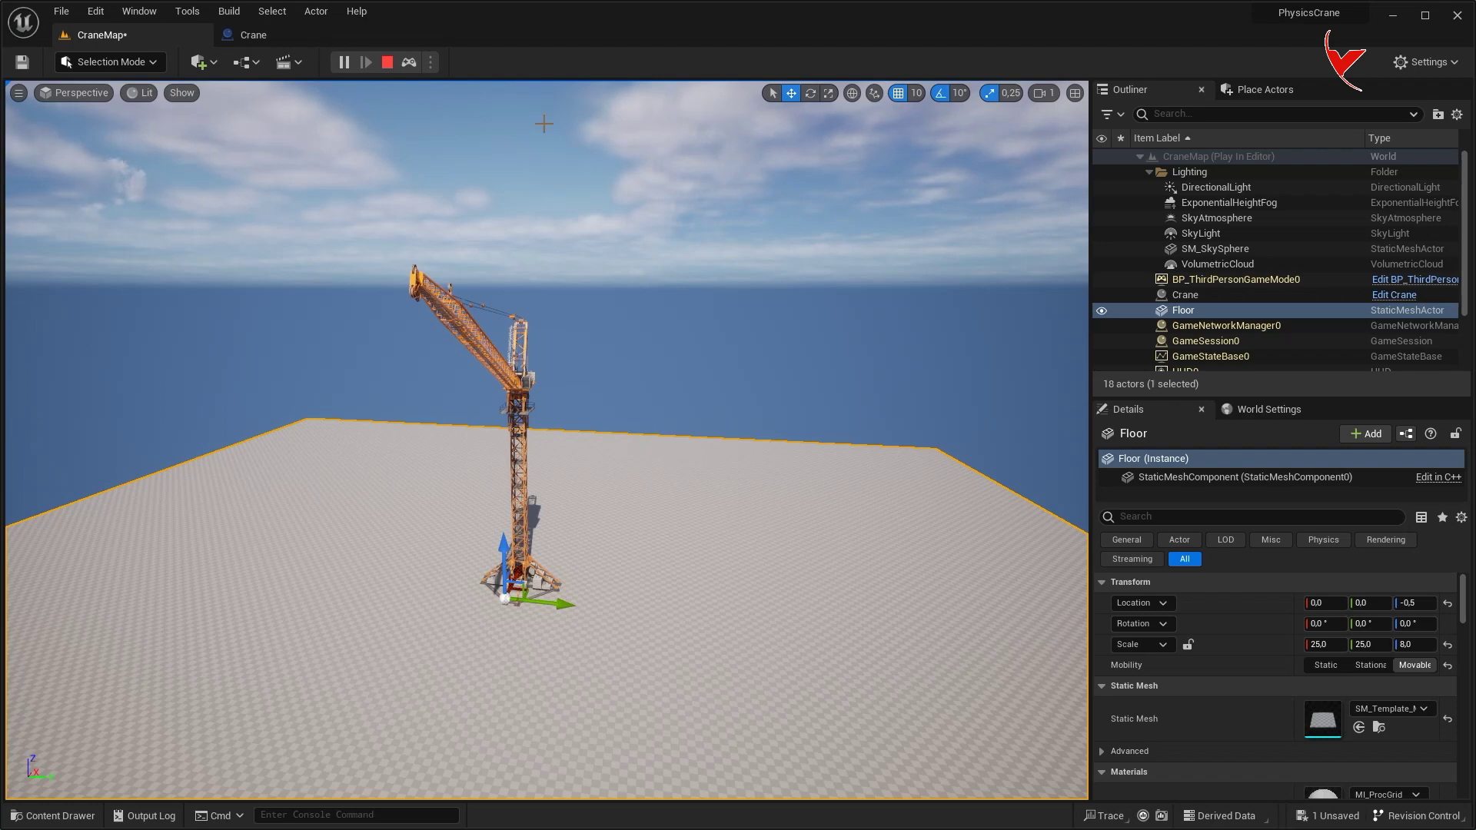
left_click(1215, 248)
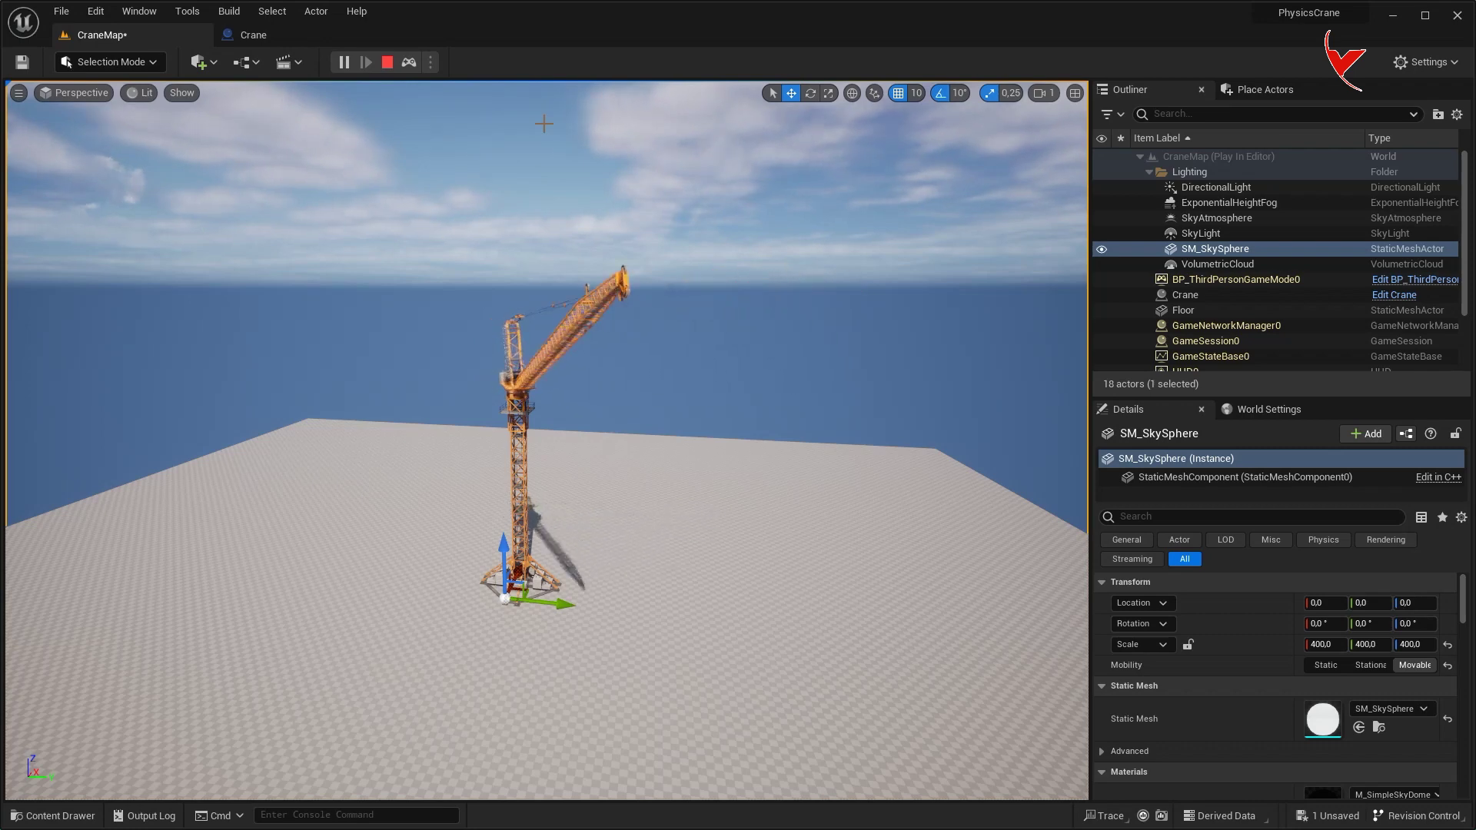
left_click(388, 62)
left_click(126, 65)
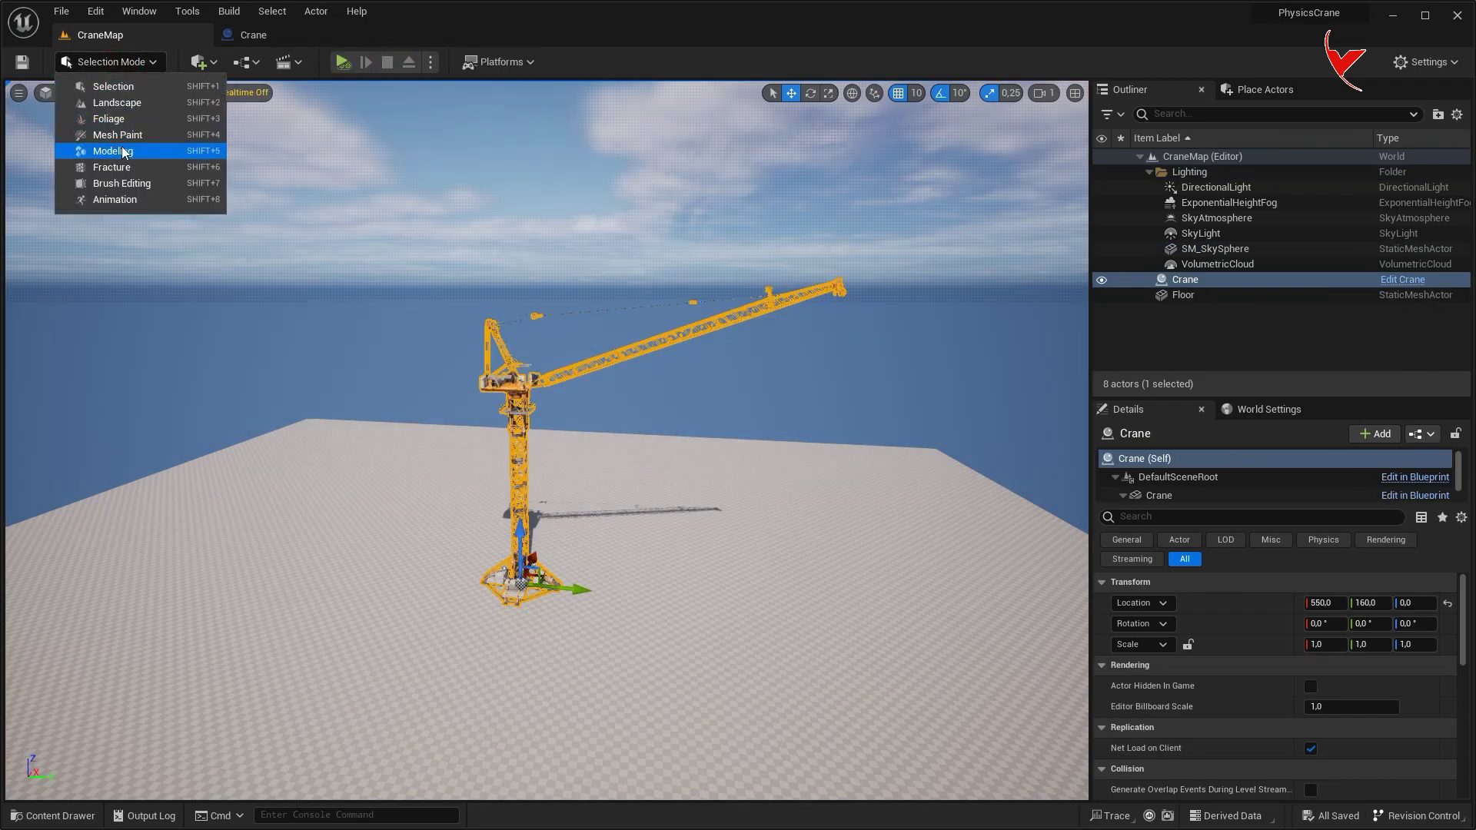
- Create a Sphere shape of radius 200 in Modeling Mode and place it in the level
left_click(121, 149)
left_click(76, 132)
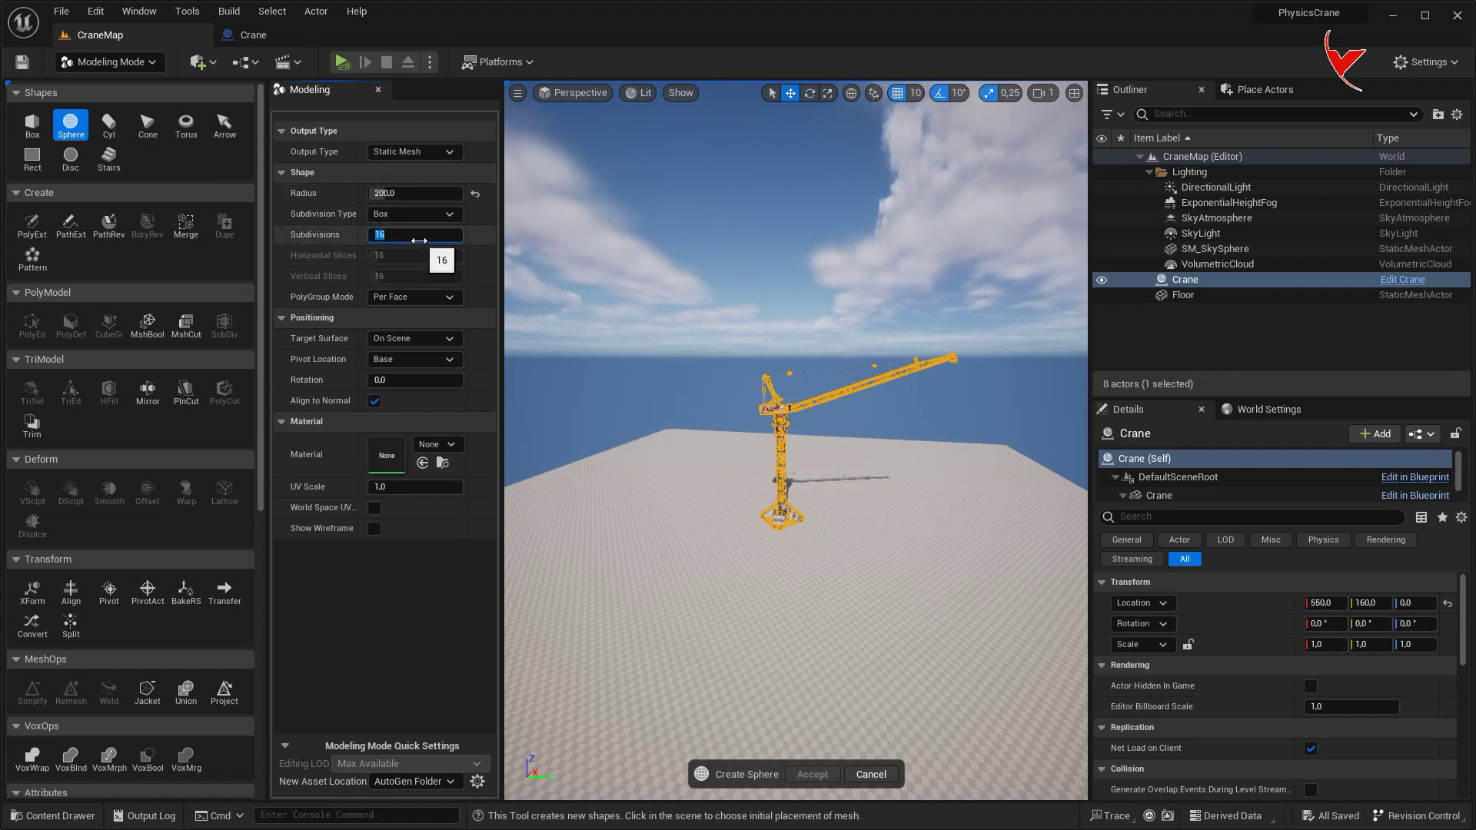
left_click(760, 623)
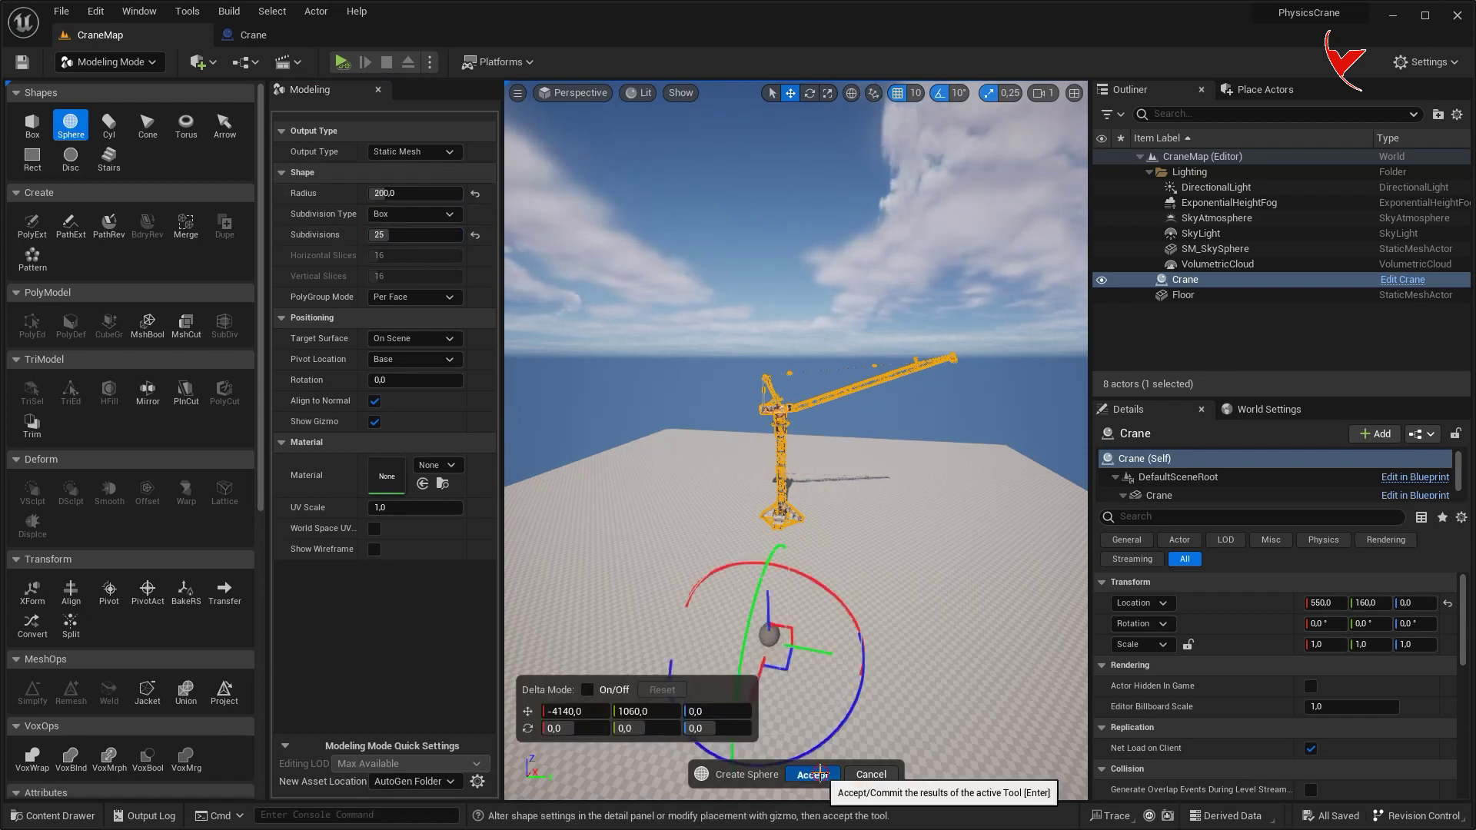
left_click(810, 773)
- Move the sphere's pivot to its top and return to Selection mode
left_click(110, 592)
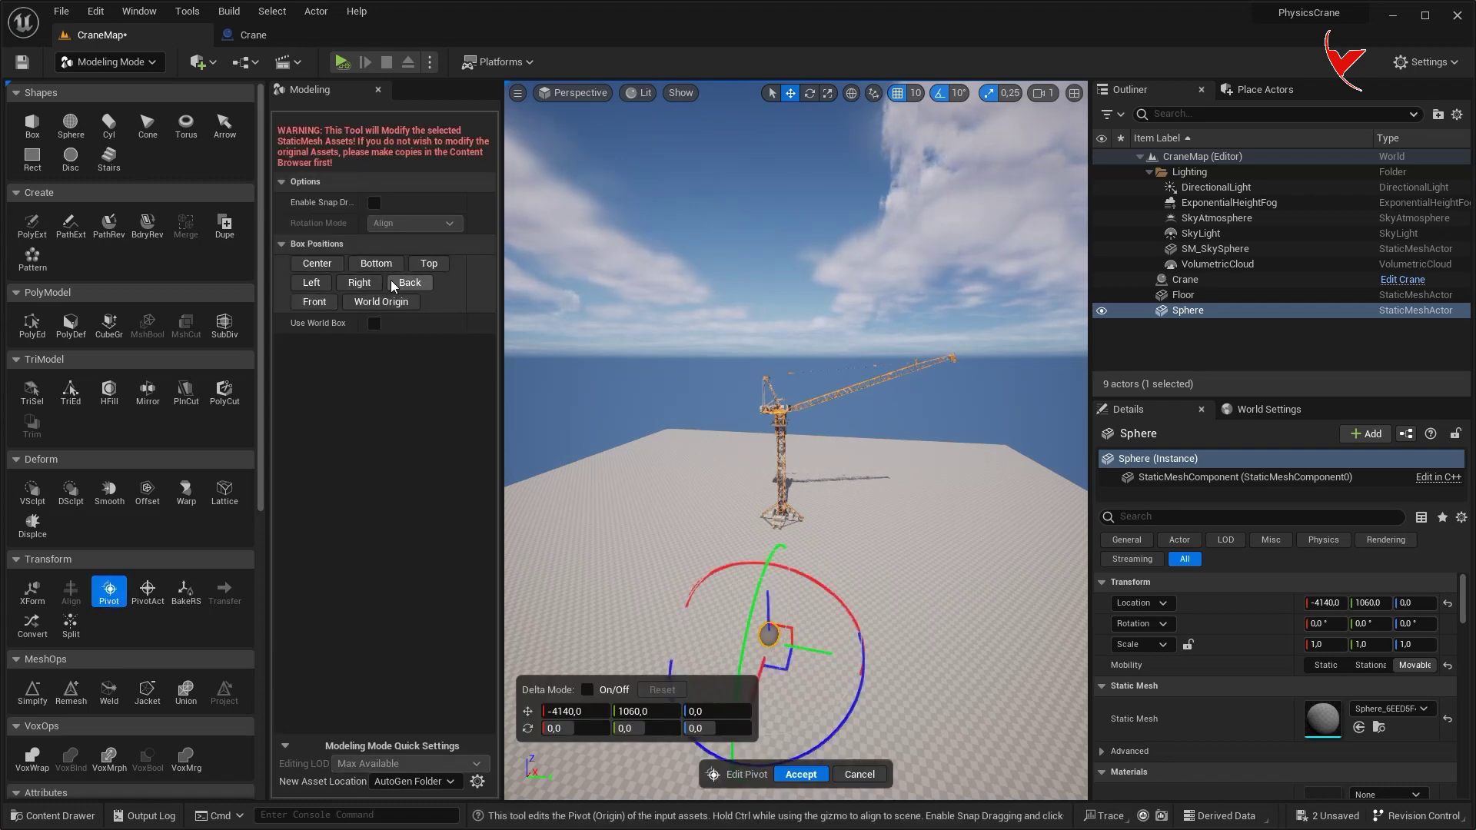
left_click(429, 266)
left_click(801, 775)
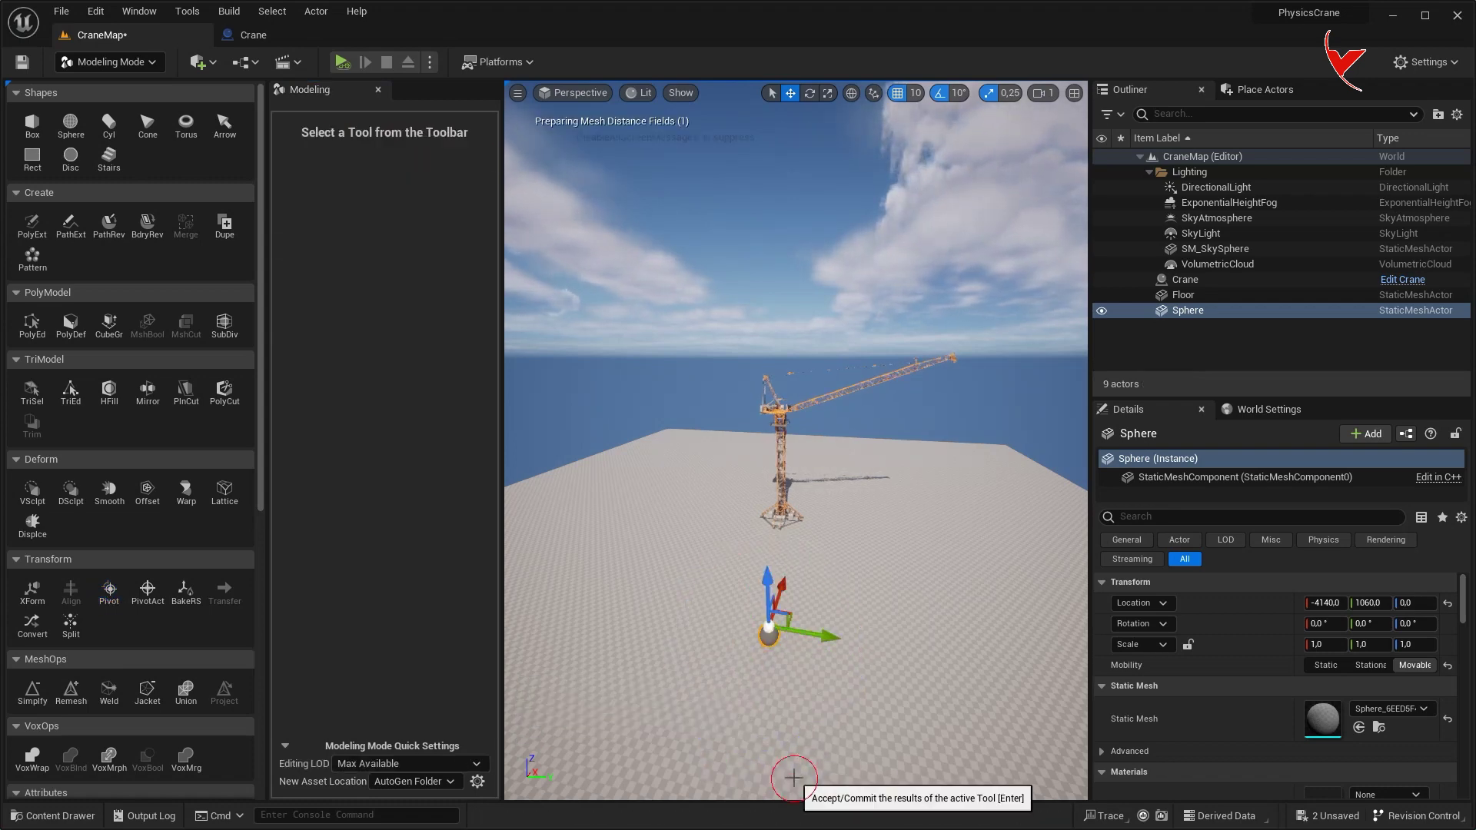
left_click(110, 61)
left_click(110, 87)
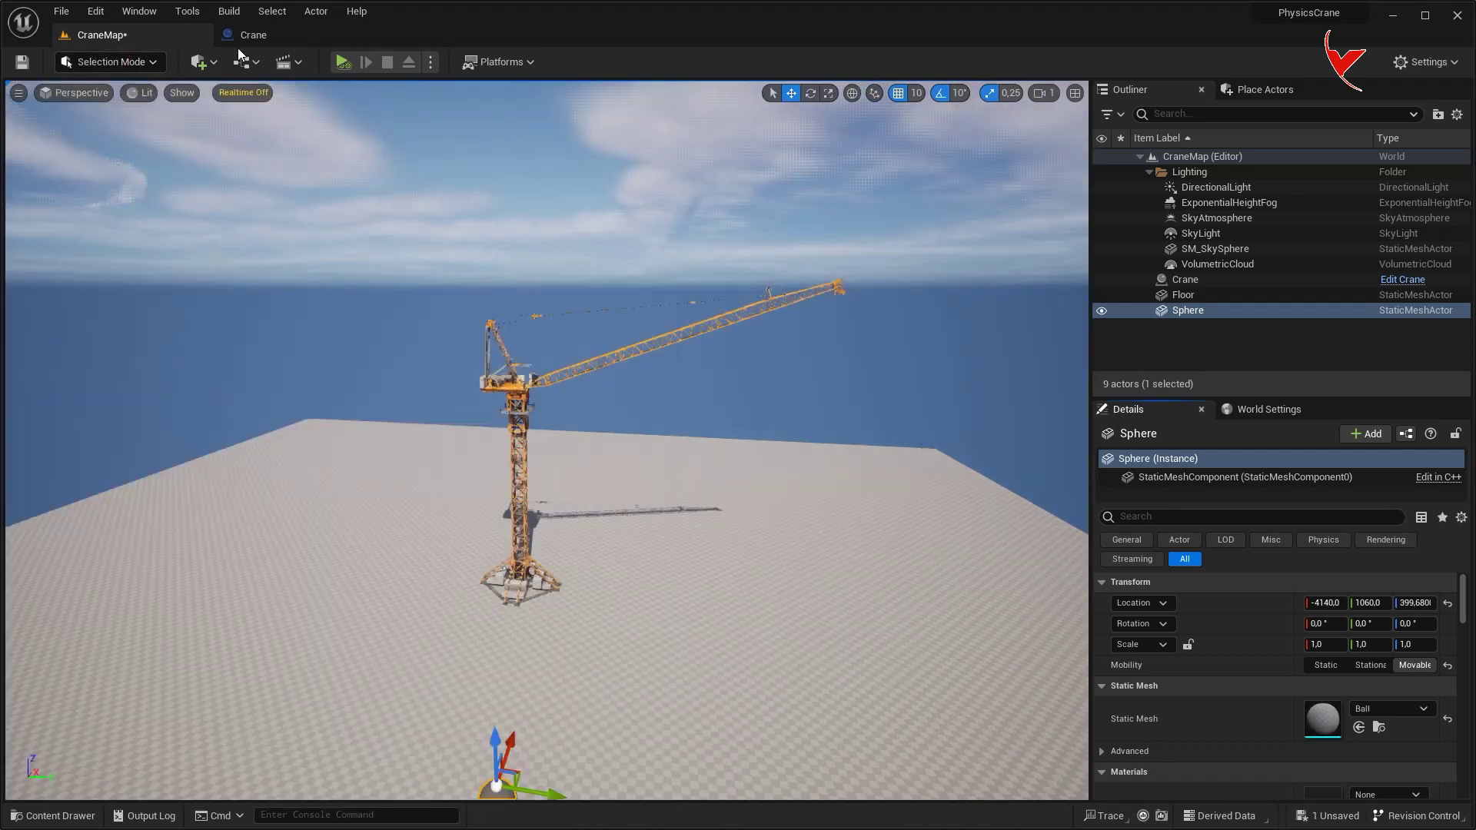
left_click(248, 37)
left_click(108, 192)
left_click(38, 112)
- Add a Static Mesh component named Engine under CraneTop
type("sta")
left_click(99, 267)
type("Engine")
key("Return")
- Set the Engine component's mesh to SM_ChamferCube
left_click(266, 92)
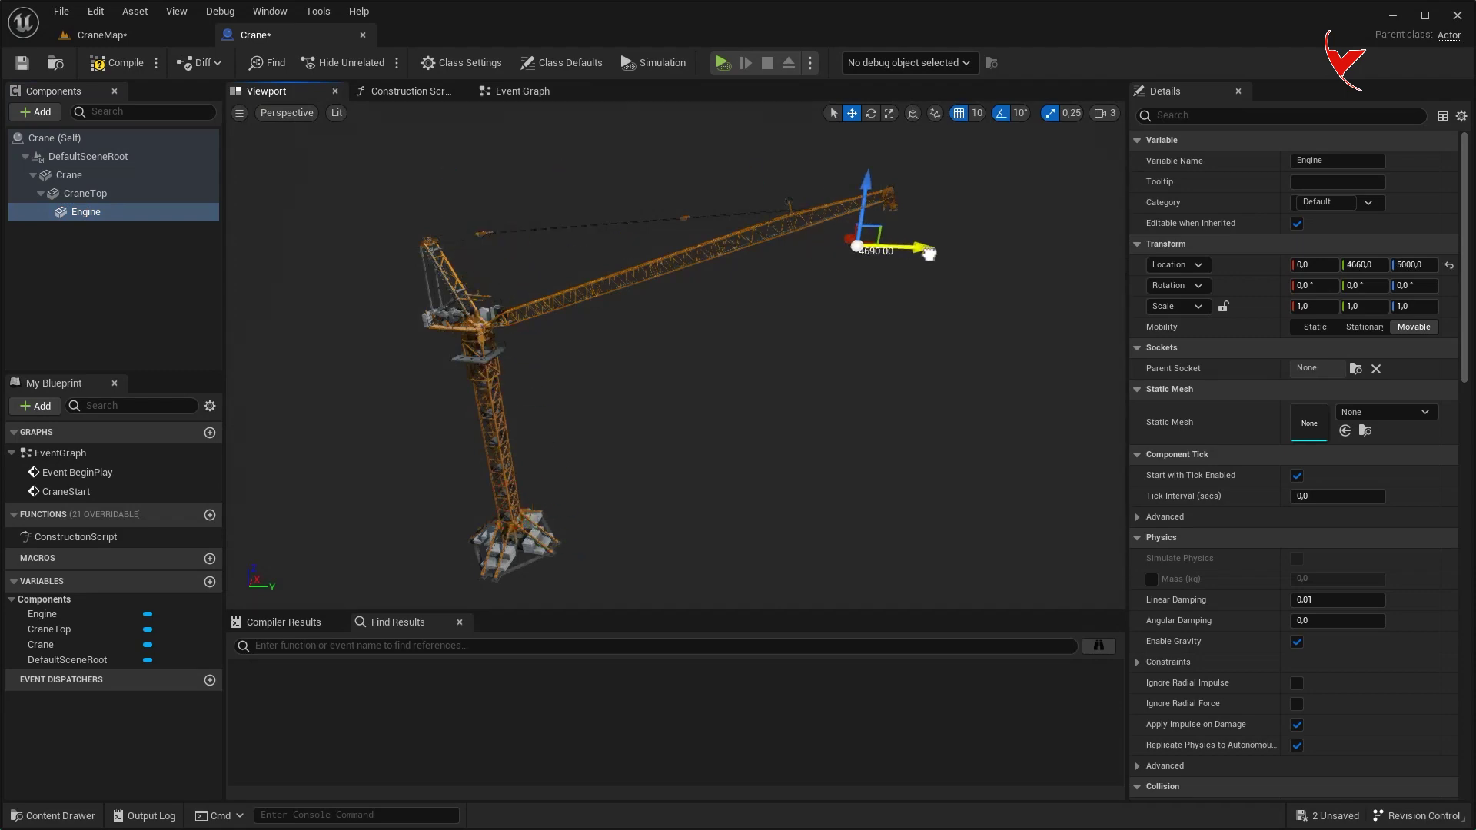
scroll(950, 197, "up", 5)
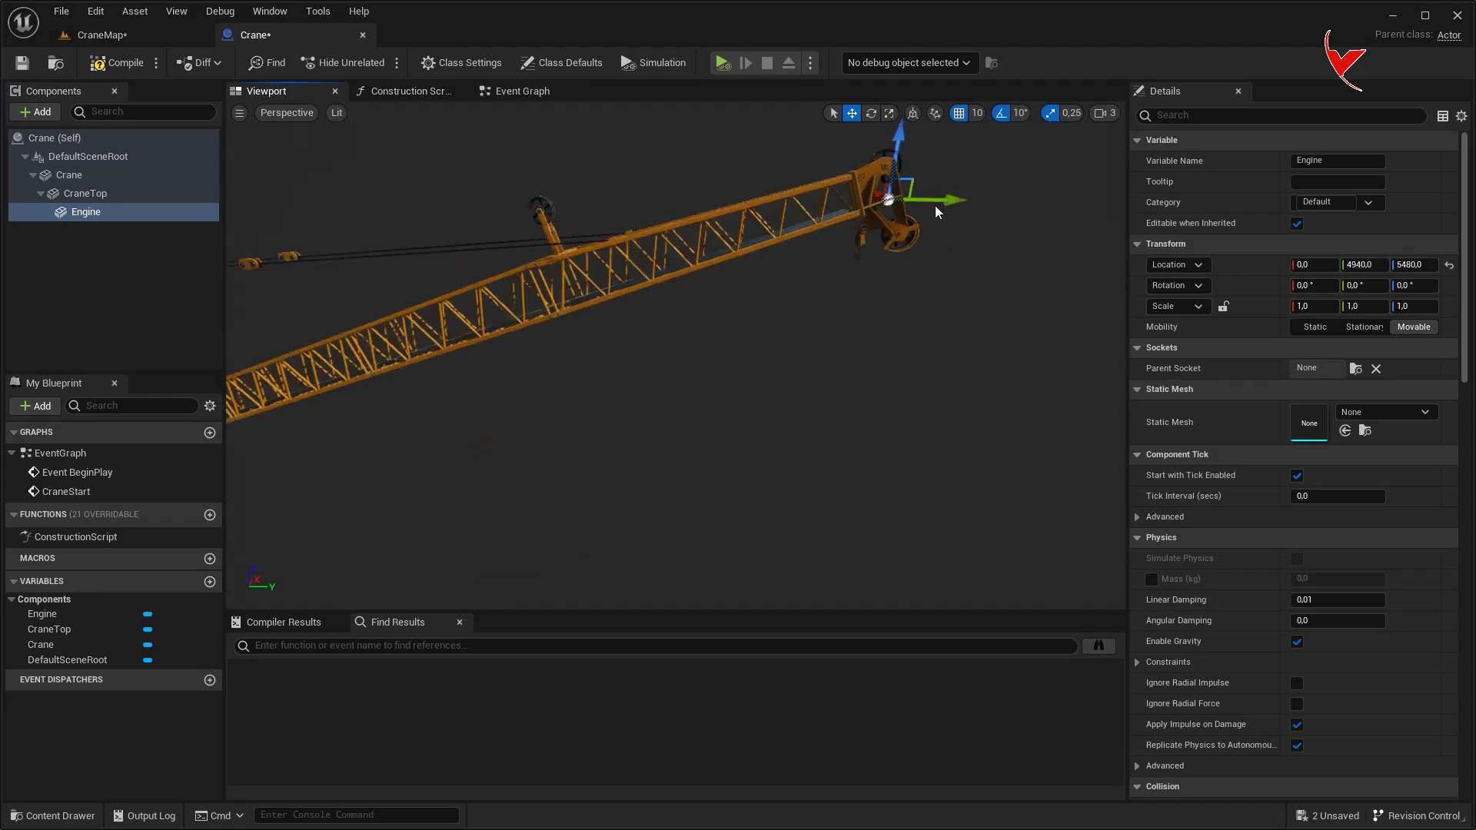
right_click_drag(950, 196, 950, 197)
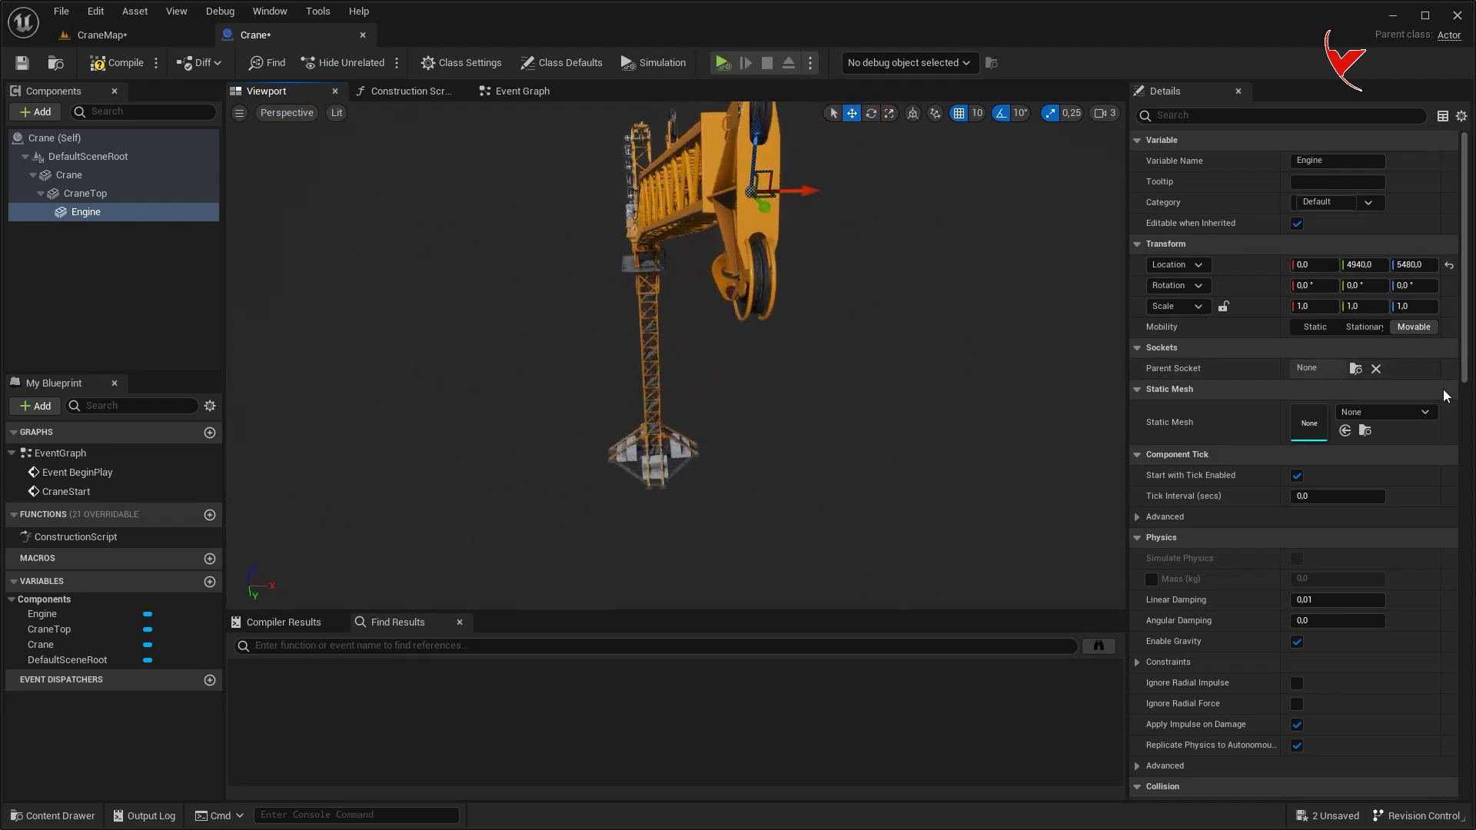
left_click(1382, 414)
type("cub")
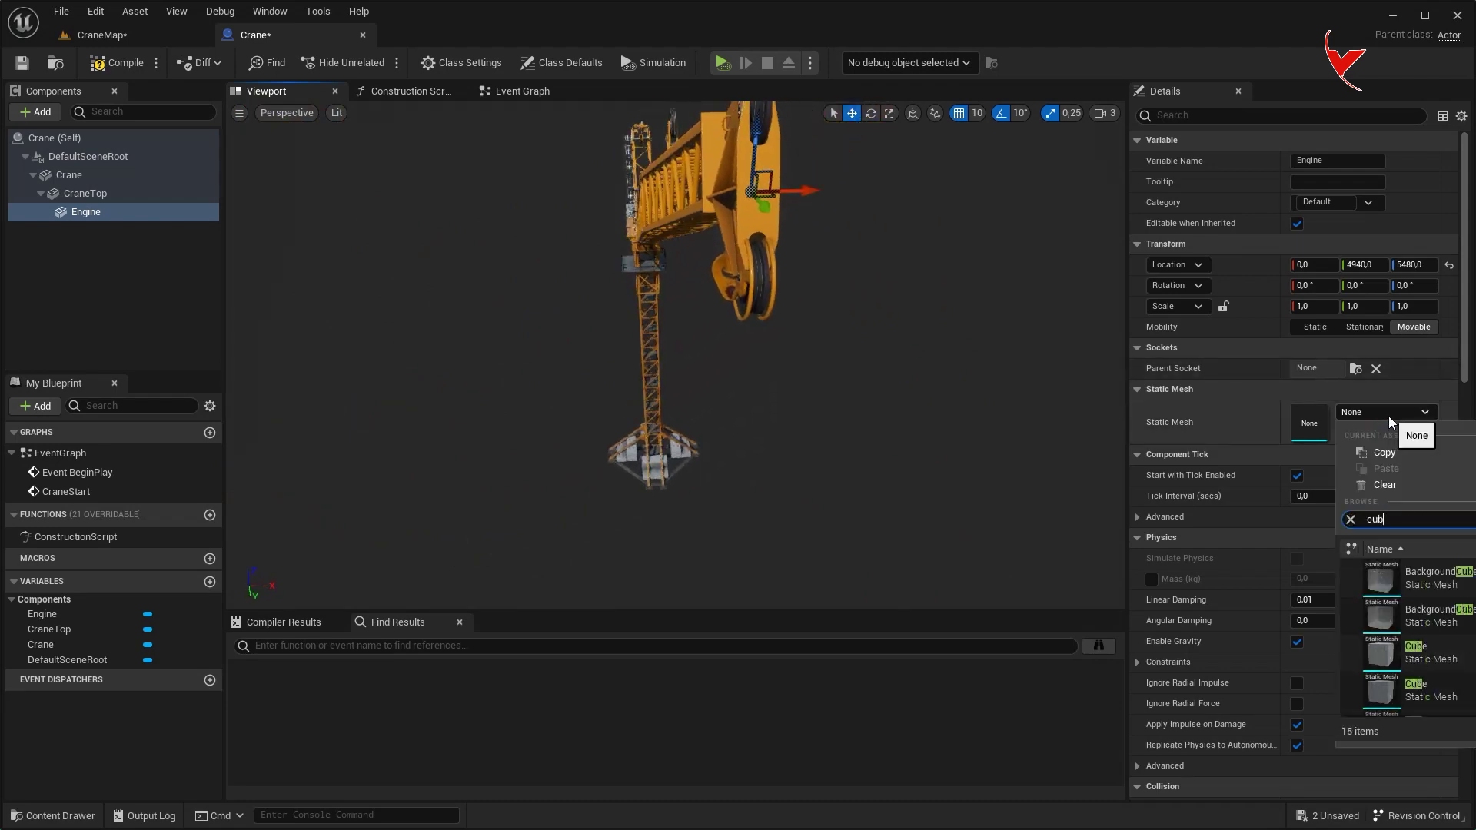
type("e")
left_click(1418, 662)
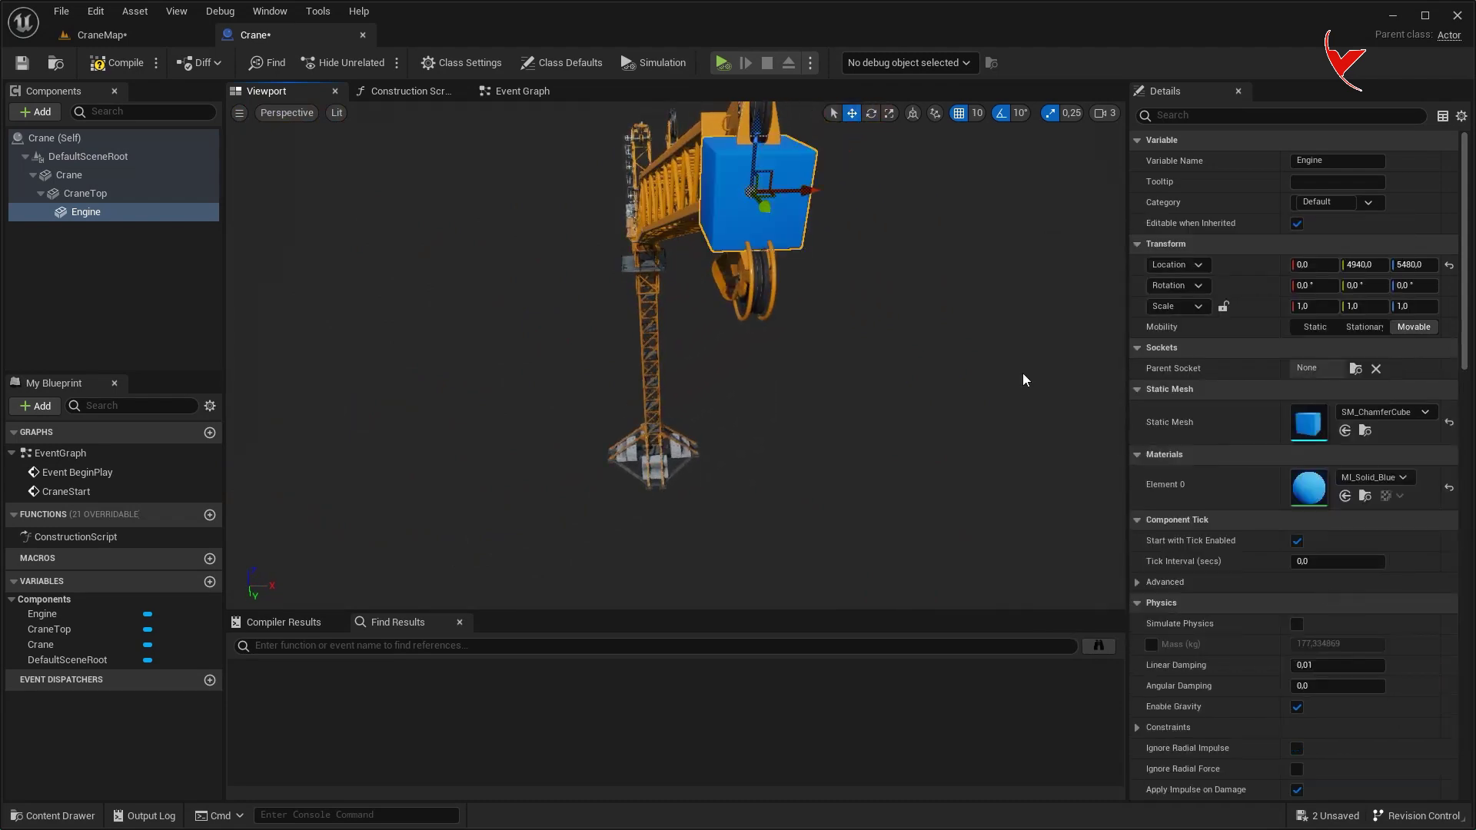
- Position the Engine cube at the boom tip and make it Hidden in Game
right_click_drag(922, 306, 922, 306)
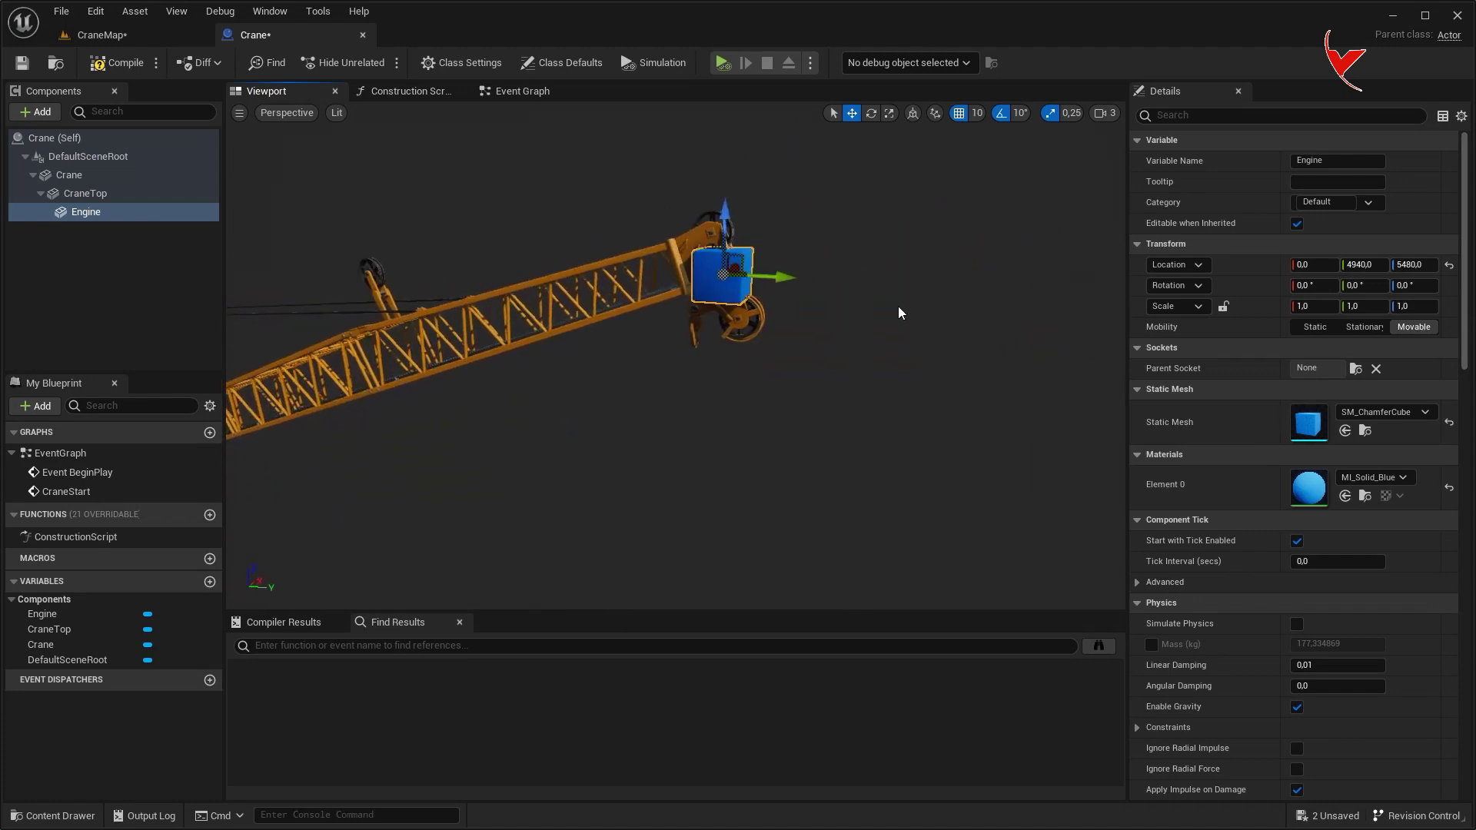
left_click_drag(734, 229, 732, 263)
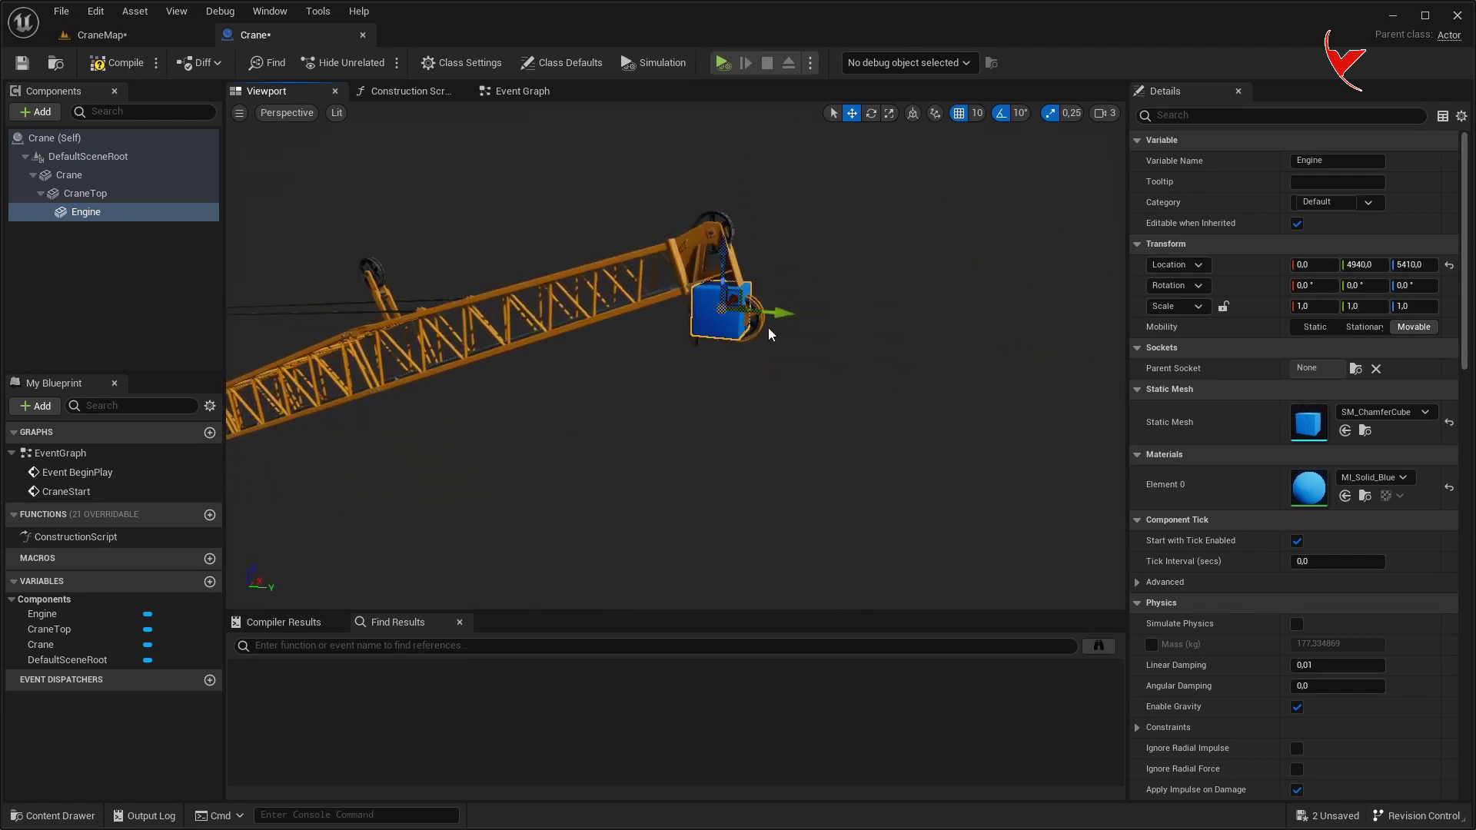
left_click_drag(737, 260, 740, 230)
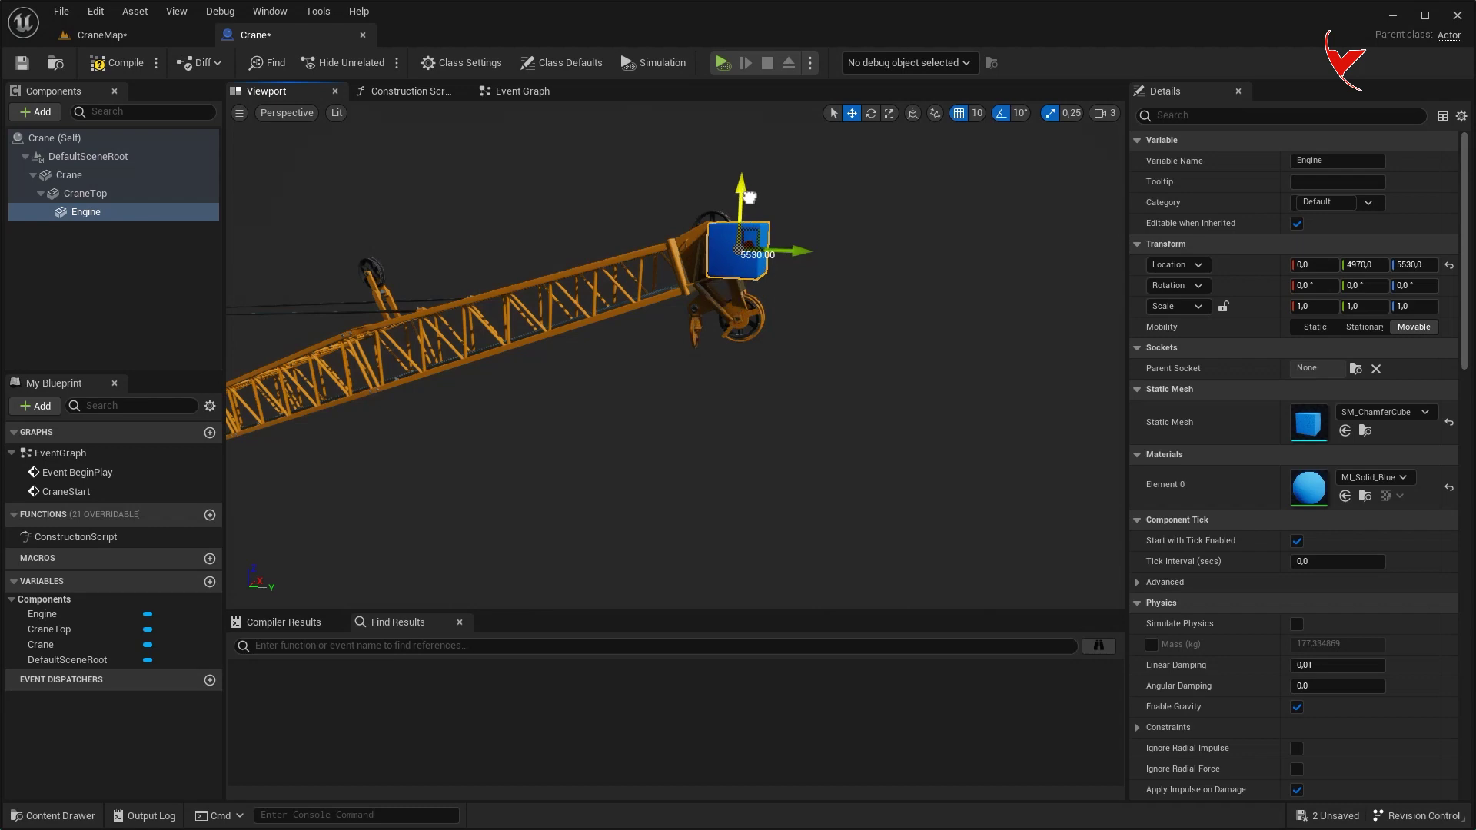
right_click_drag(845, 284, 876, 281)
left_click(1207, 115)
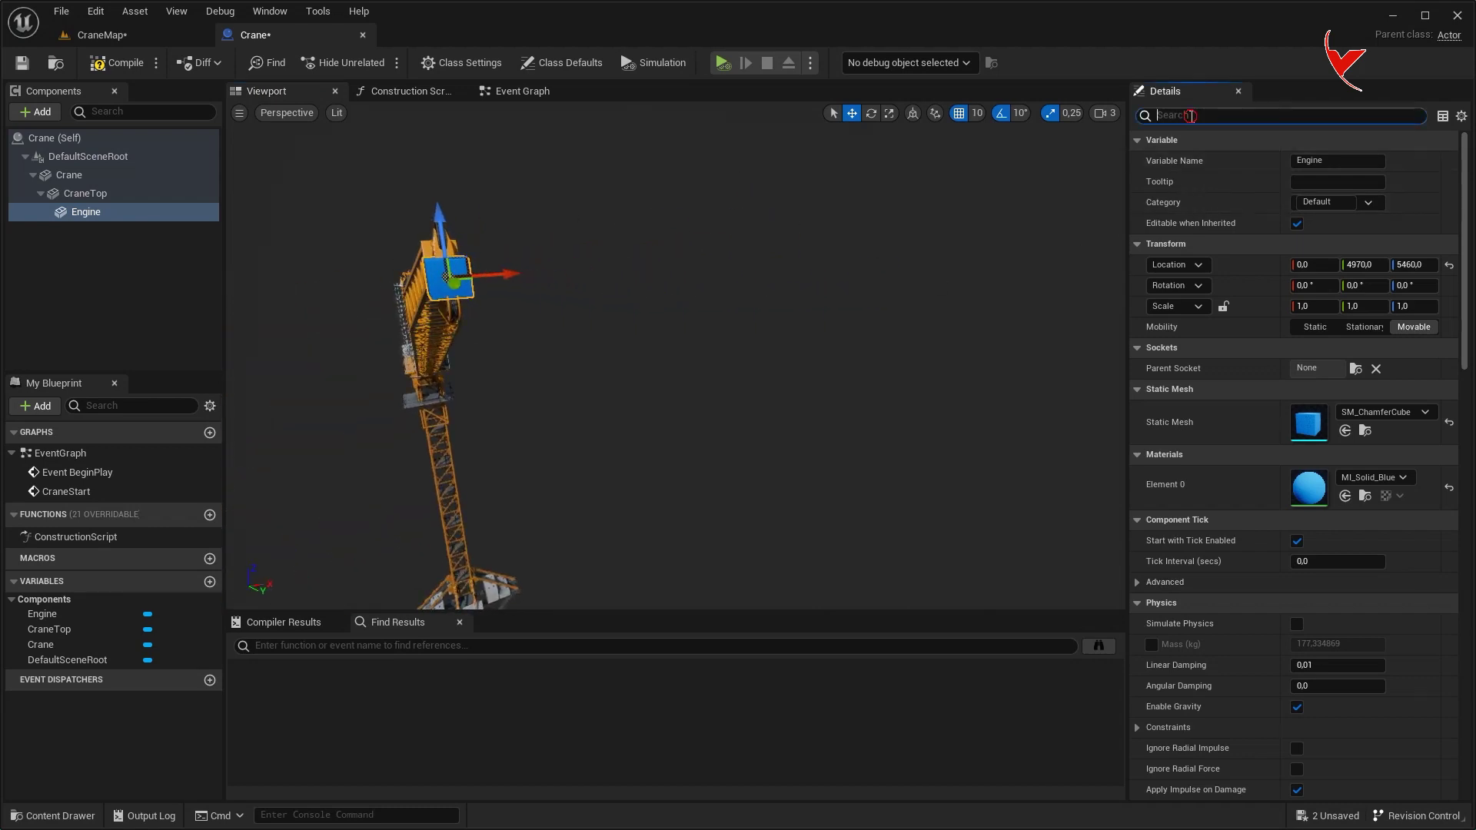
type("hid")
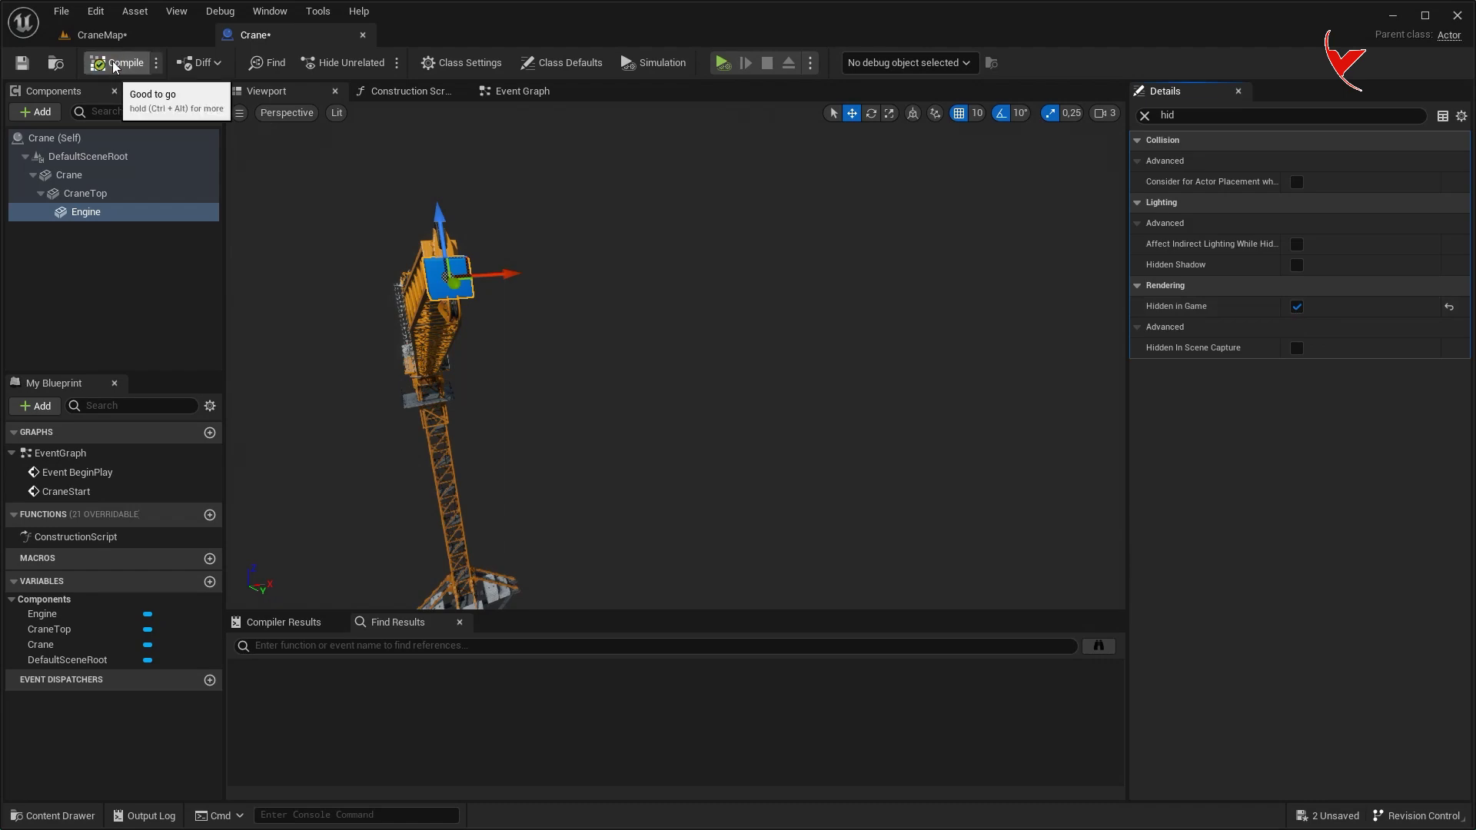
left_click(119, 39)
right_click(1188, 310)
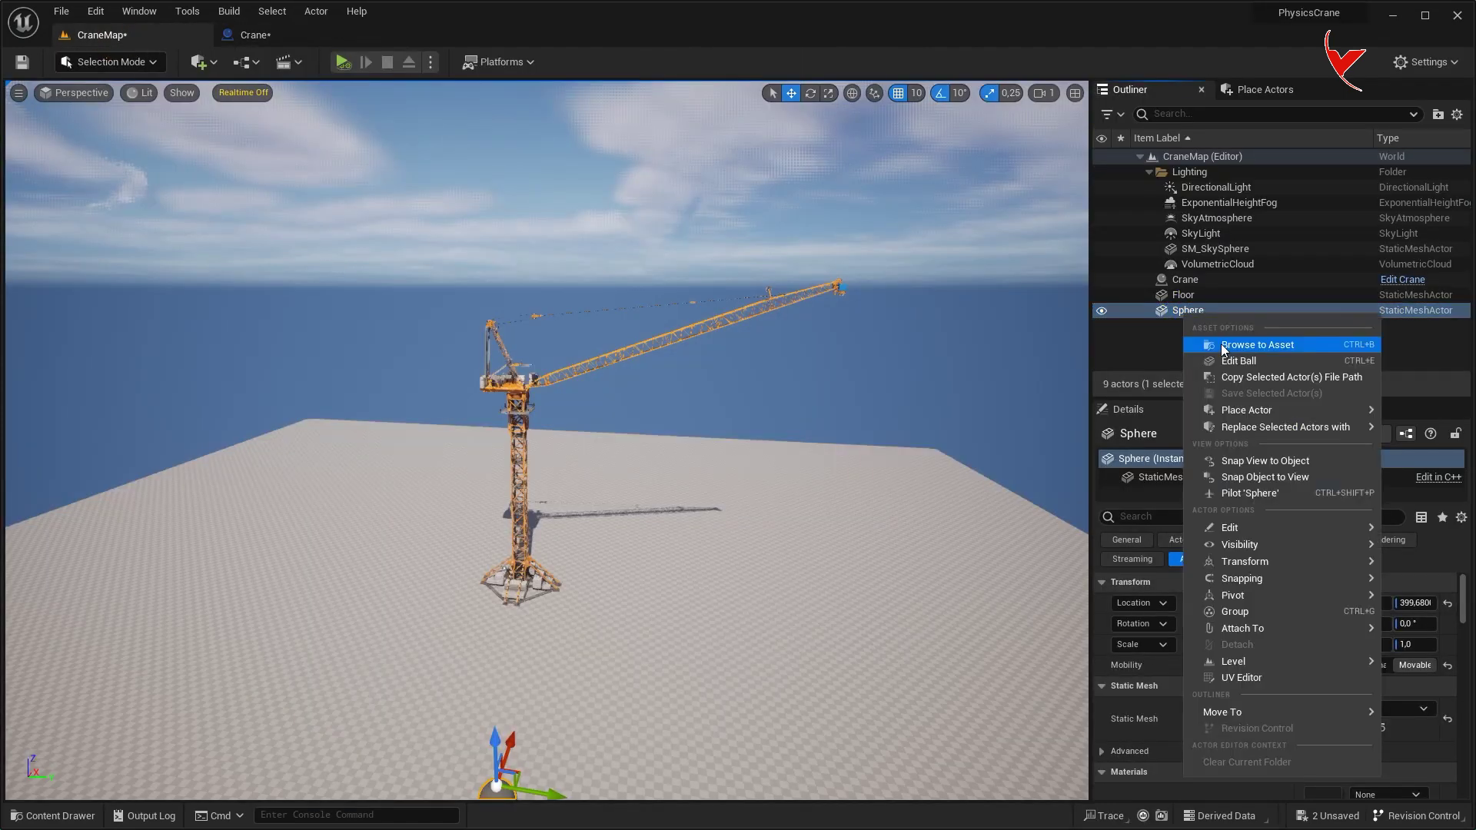
- Add a Sphere component under Engine and lower it to Z -410
left_click(1230, 334)
left_click(290, 39)
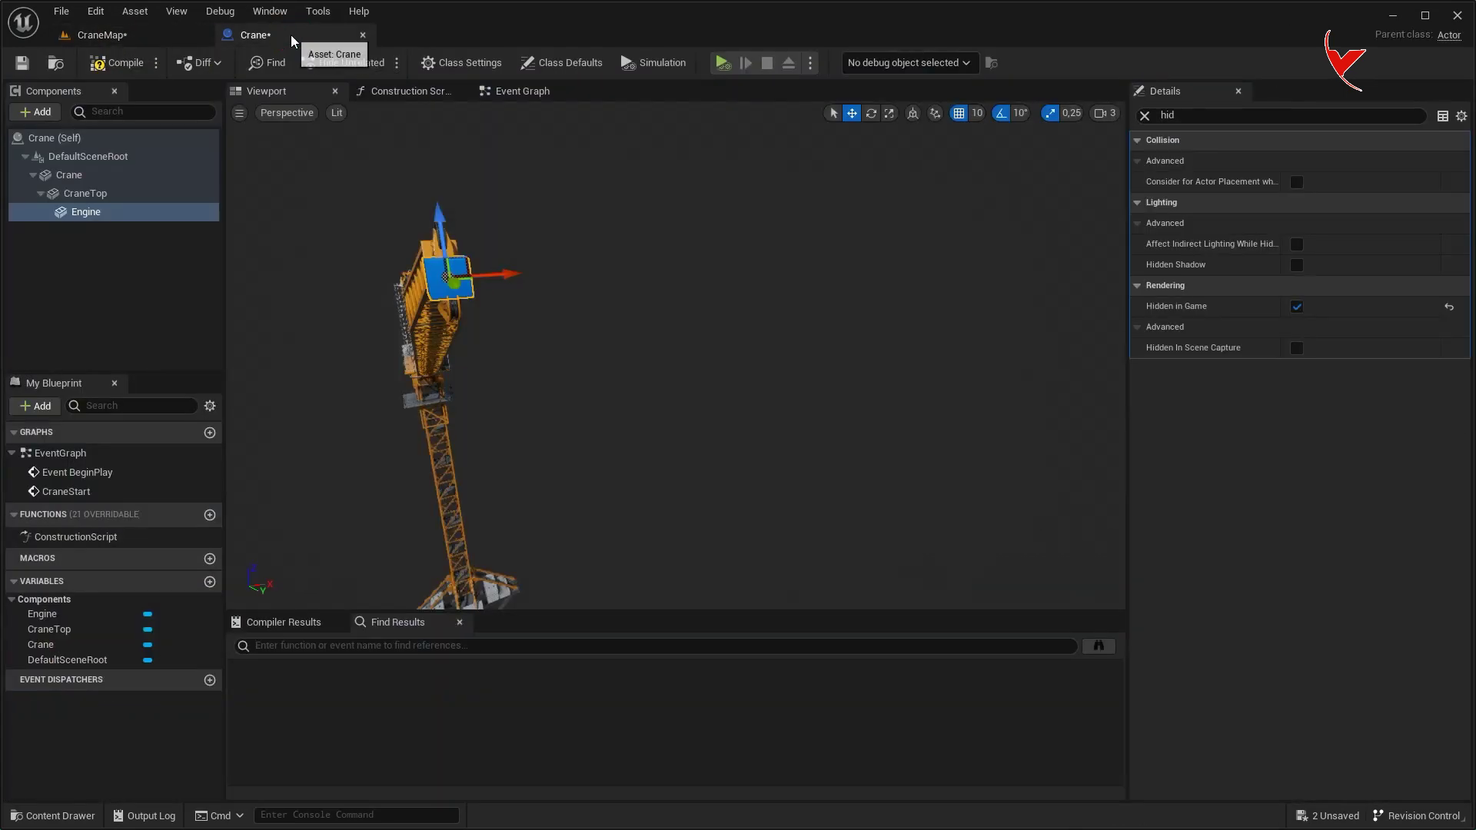
left_click(42, 112)
type("sphere")
left_click(84, 269)
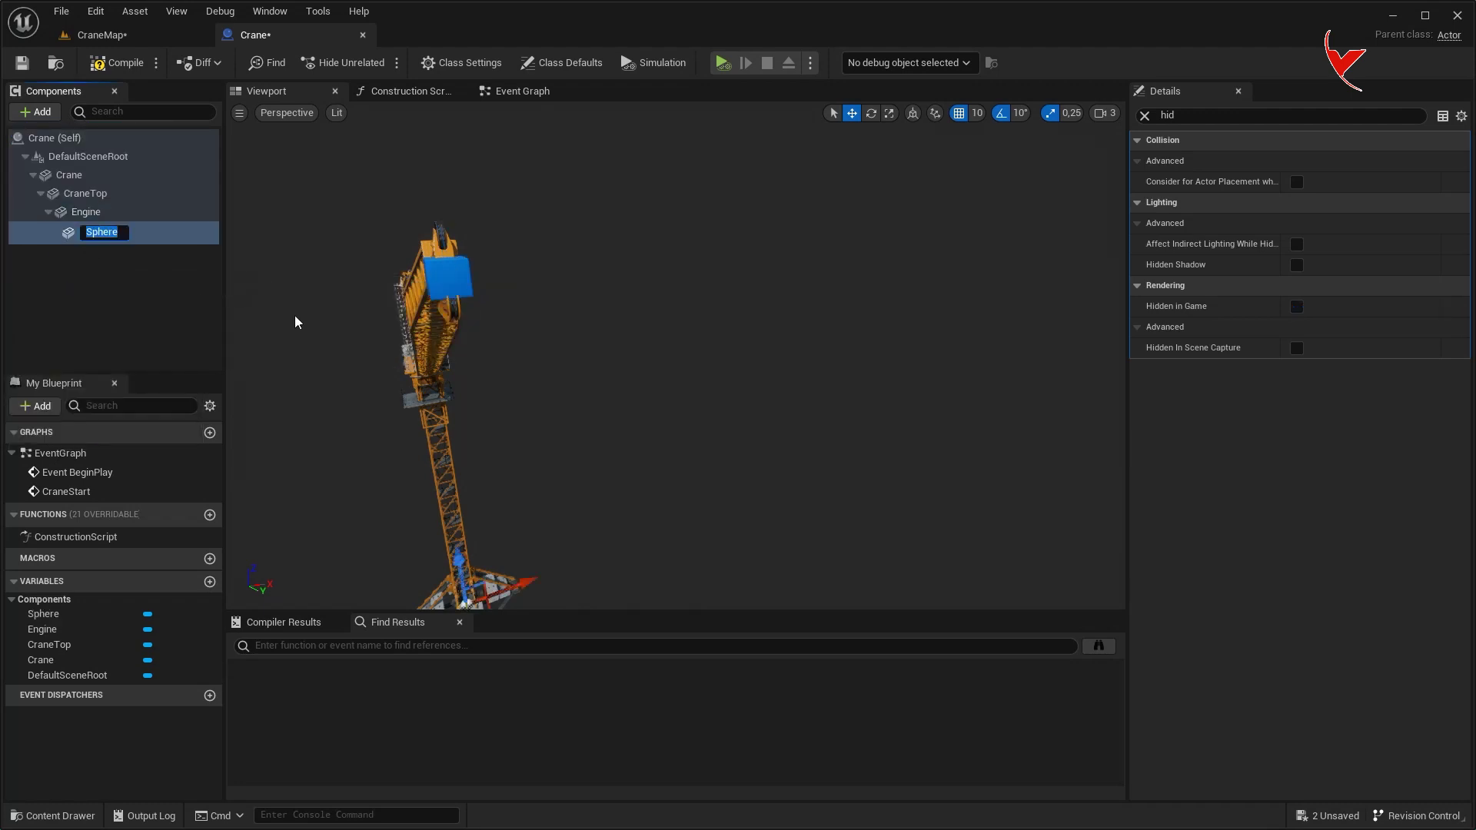
left_click(1145, 115)
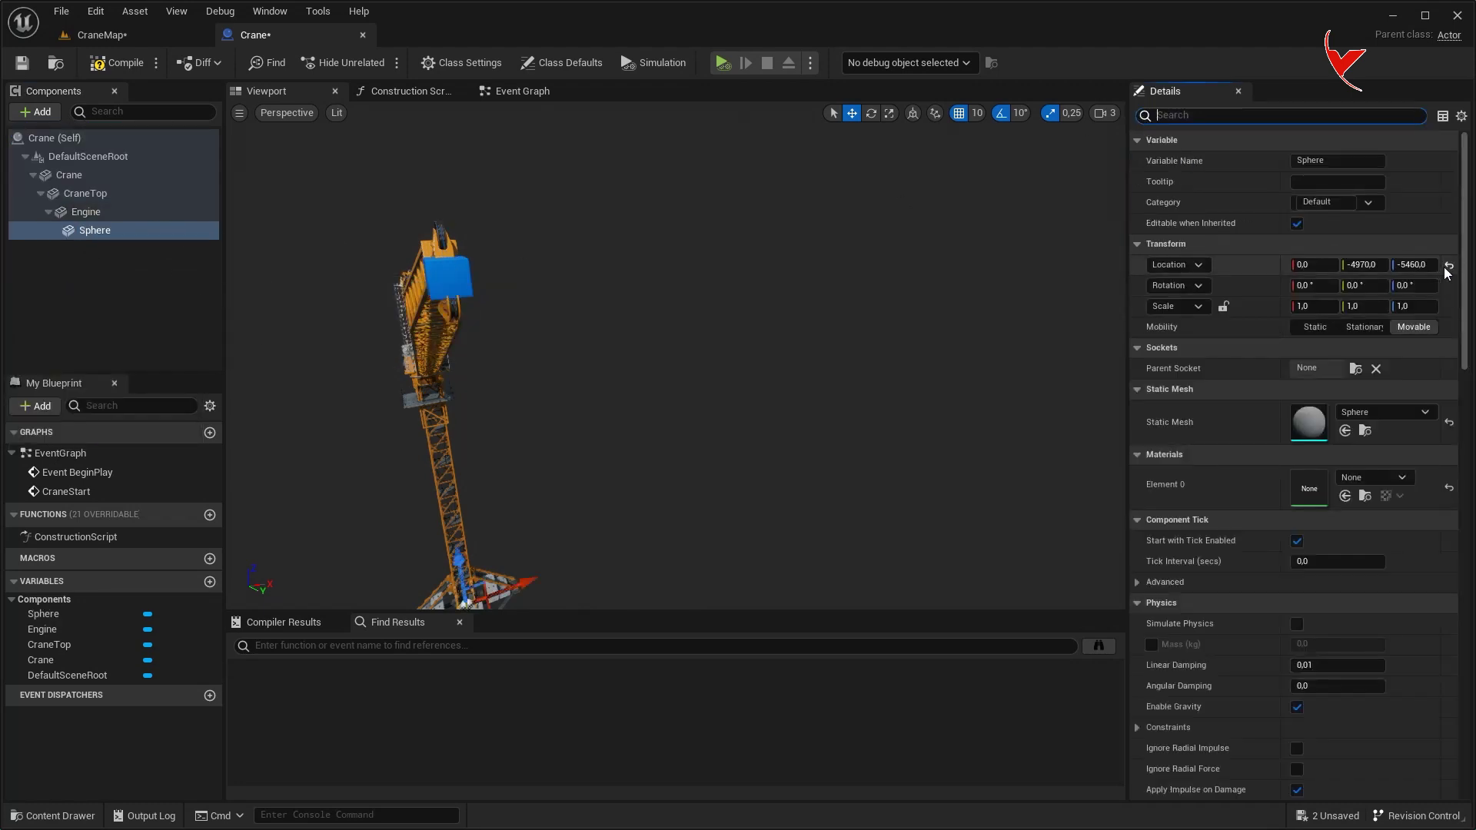
mouse_move(662, 284)
left_mouse_down()
mouse_move(674, 417)
mouse_move(679, 351)
left_mouse_up()
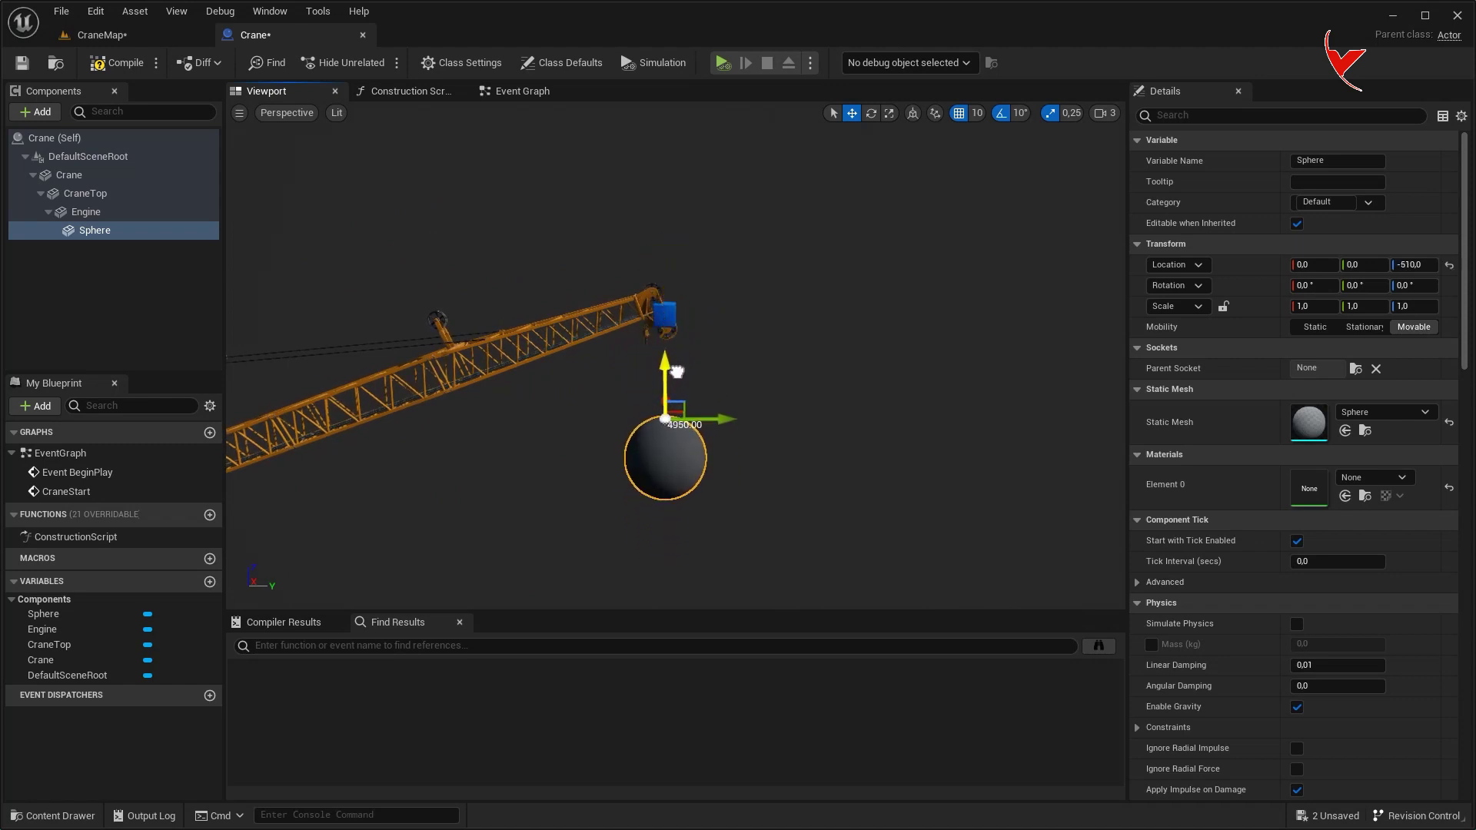
- Run a test simulation of the CraneMap level and stop it
left_click_drag(100, 233, 350, 79)
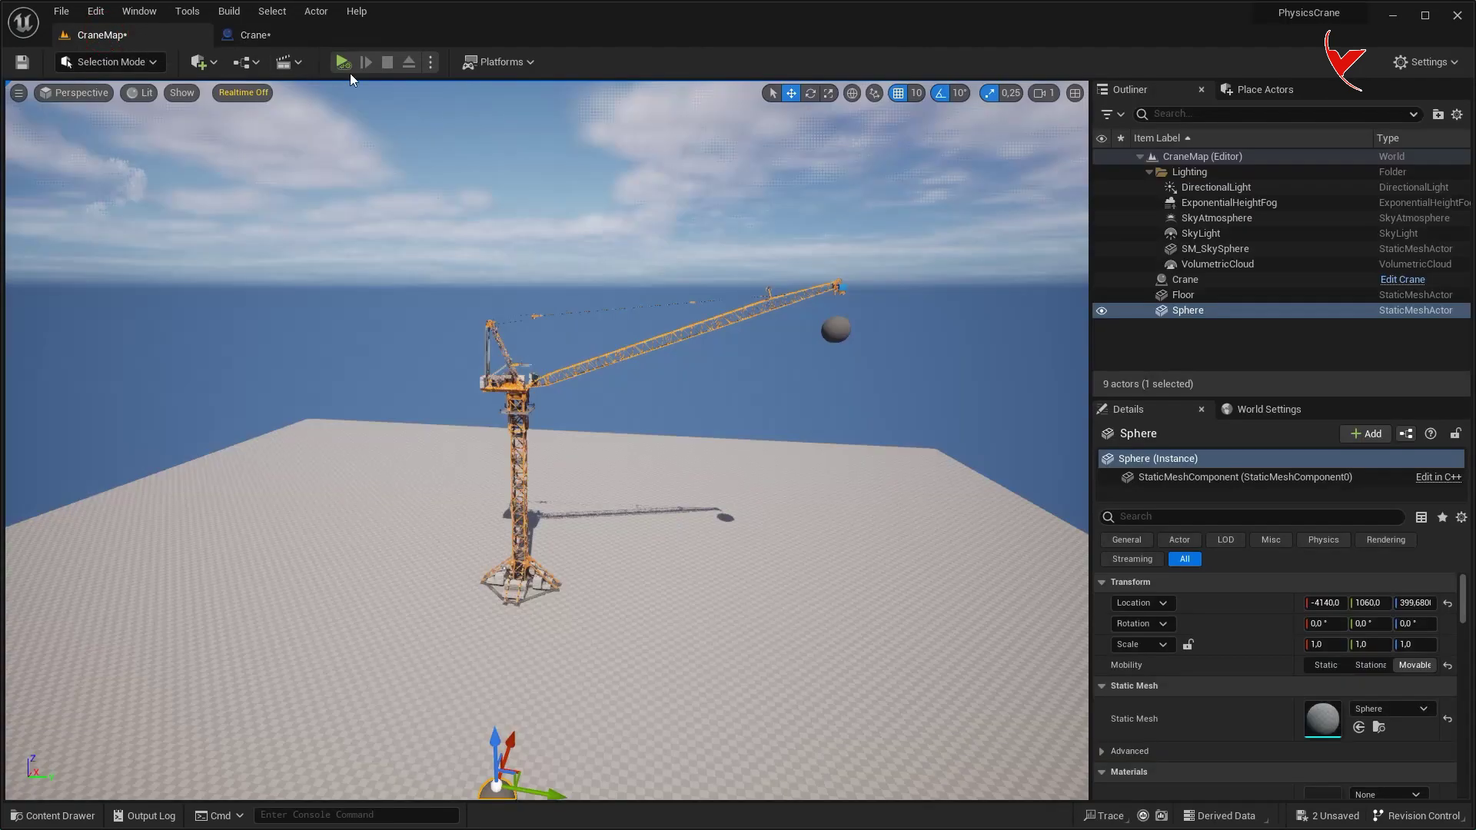
left_click(343, 62)
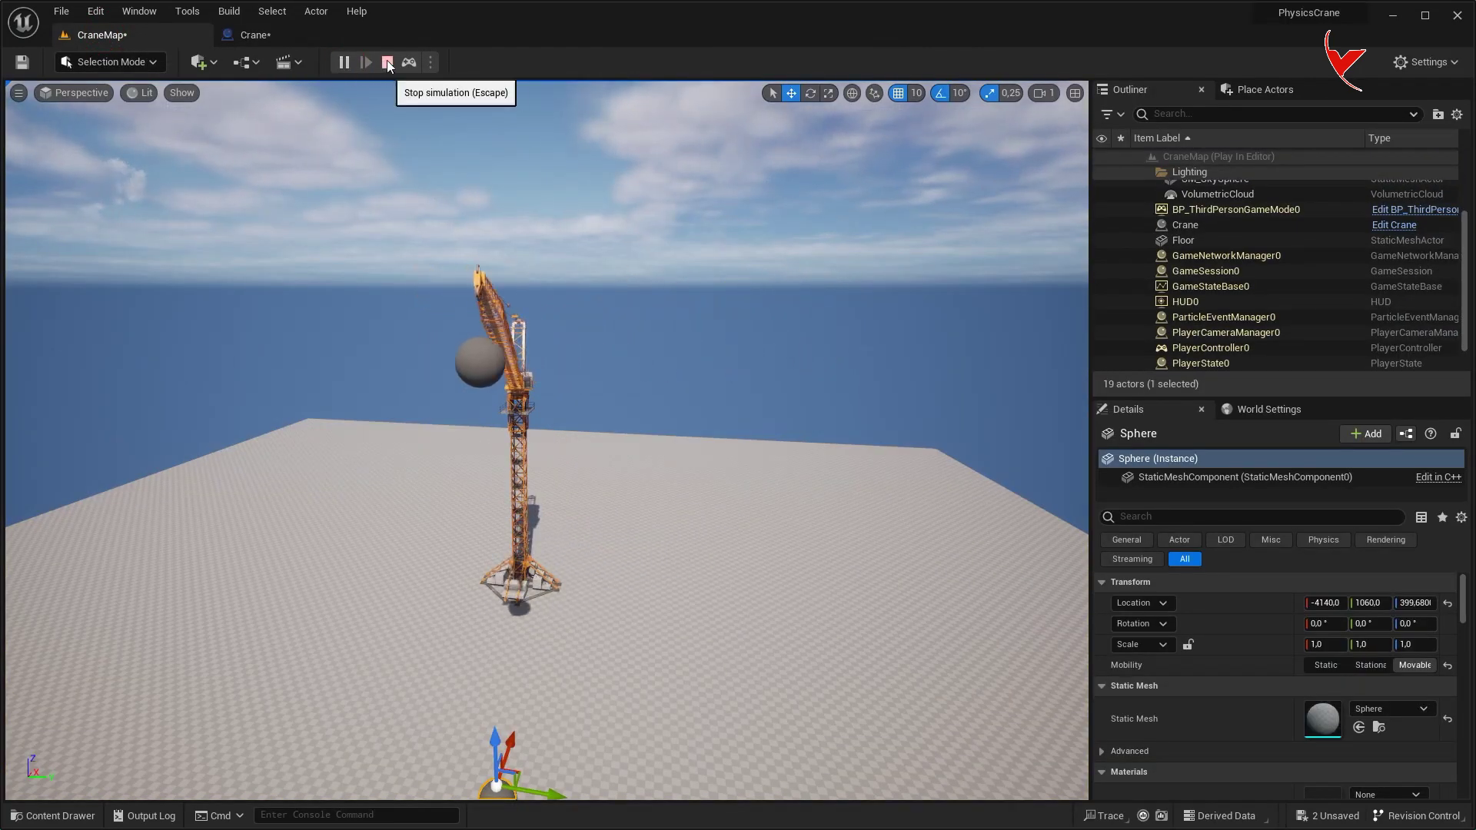
left_click(389, 63)
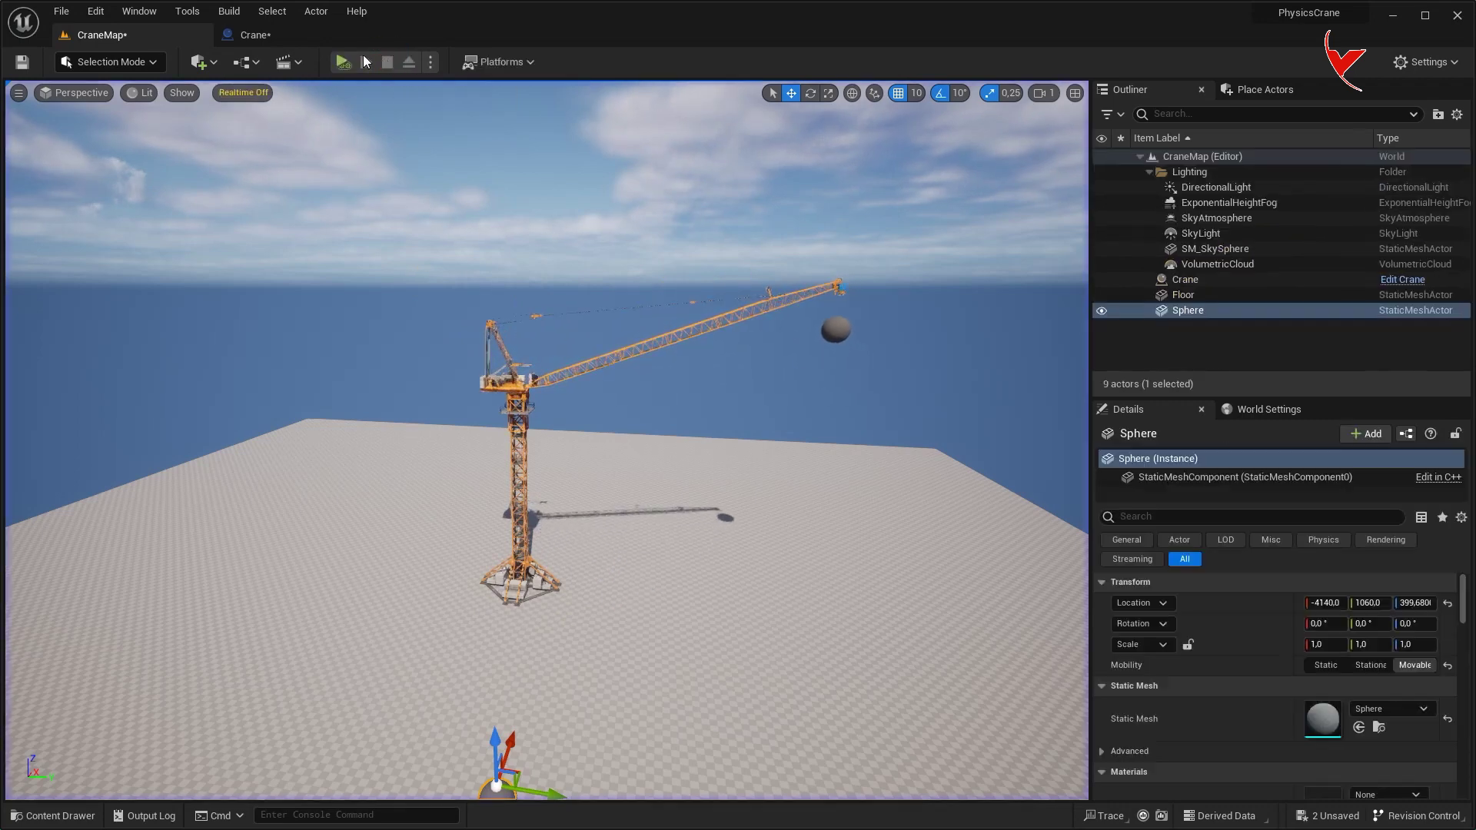
- Add a Physics Constraint component to the Crane root
left_click(292, 36)
left_click(512, 91)
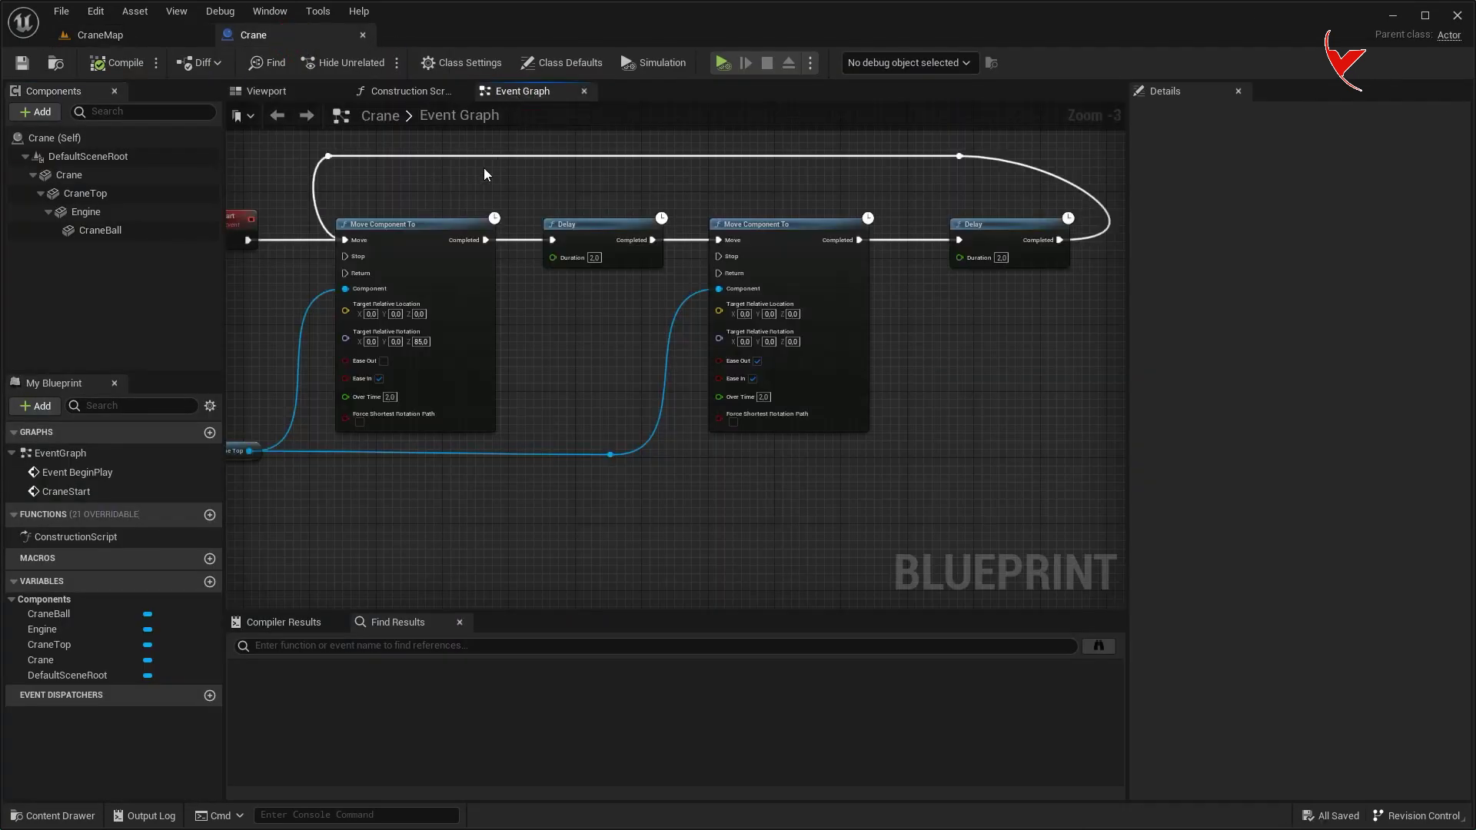
scroll(635, 271, "down", 5)
scroll(577, 395, "up", 3)
scroll(522, 354, "up", 2)
scroll(521, 352, "up", 2)
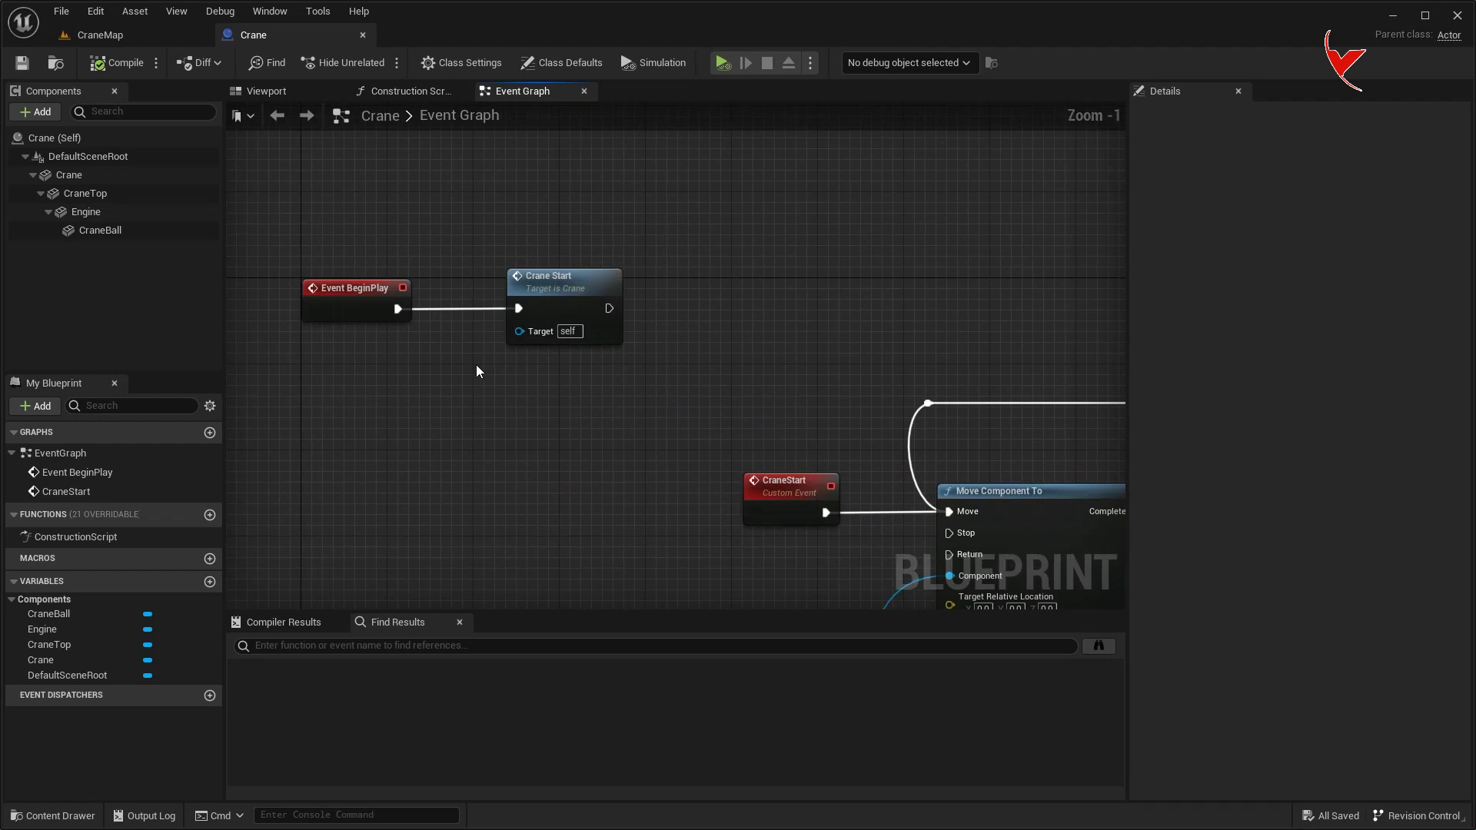
left_click(59, 134)
left_click(40, 112)
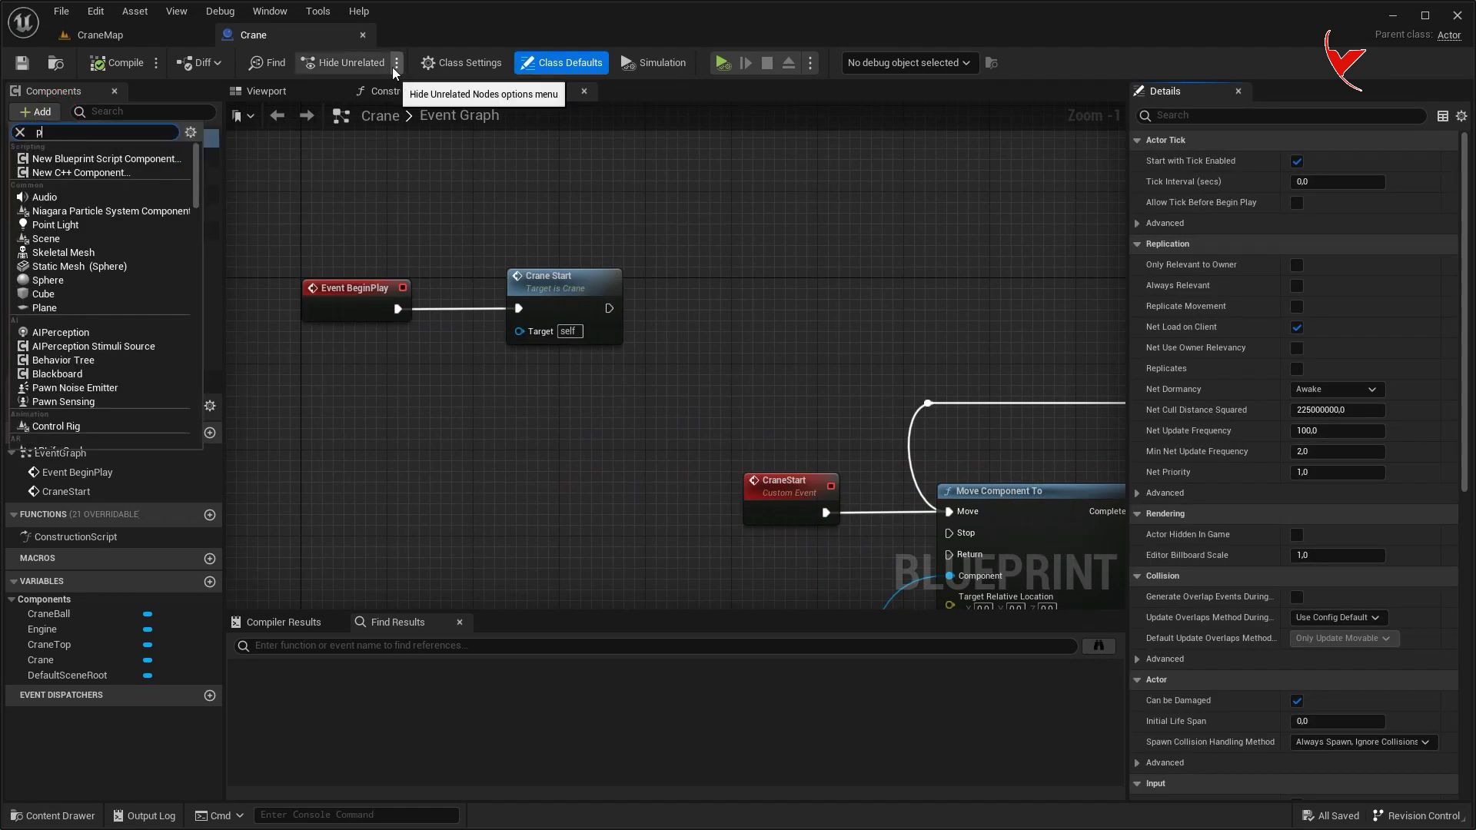
type("hys")
left_click(117, 196)
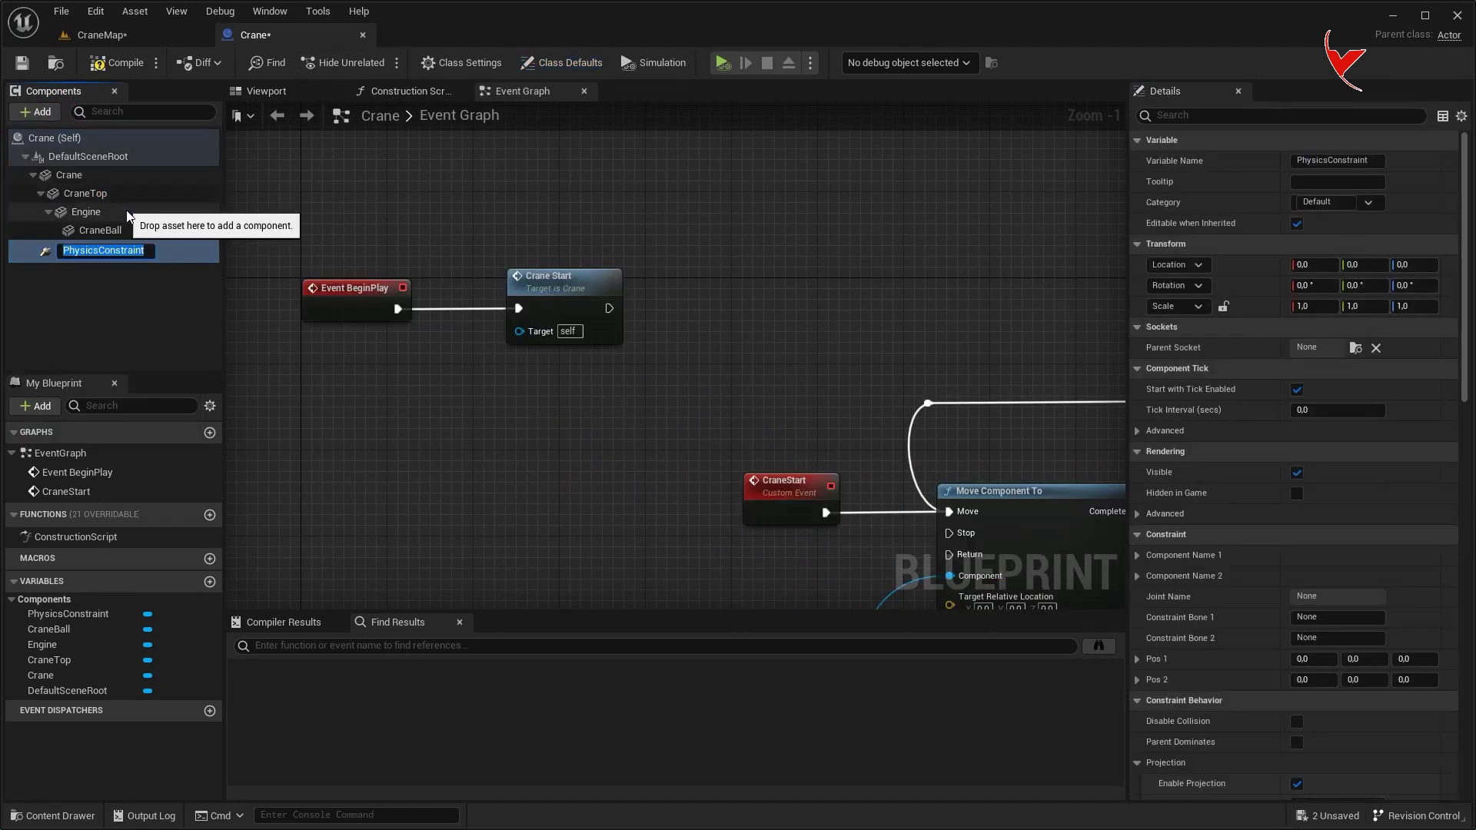
- After BeginPlay, call Set Constrained Components with Engine as Component 1 and CraneBall as Component 2
left_click_drag(568, 289, 856, 289)
mouse_move(111, 254)
left_mouse_down()
mouse_move(331, 396)
mouse_move(486, 304)
left_mouse_up()
type("set const")
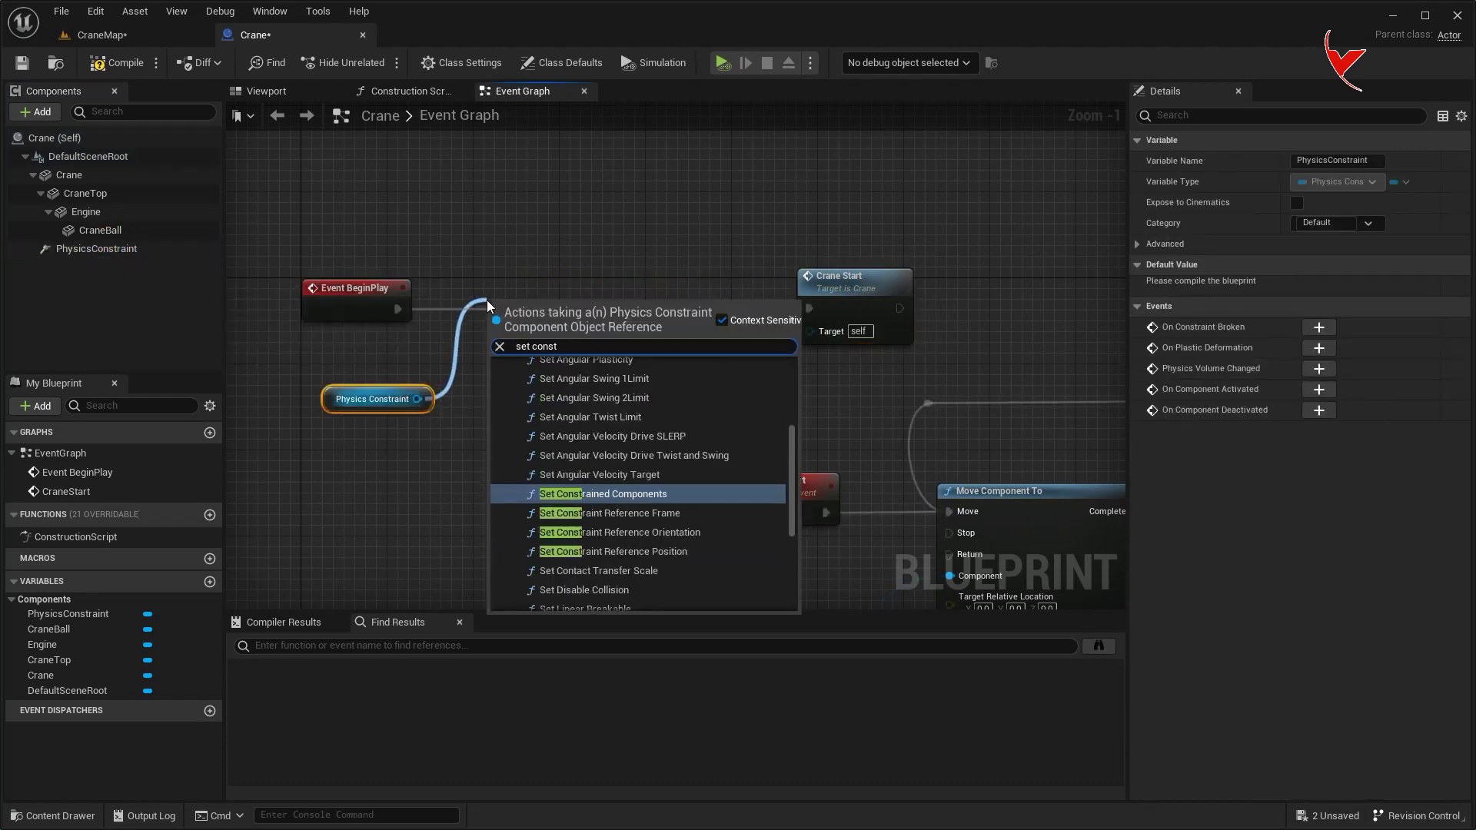
key("Return")
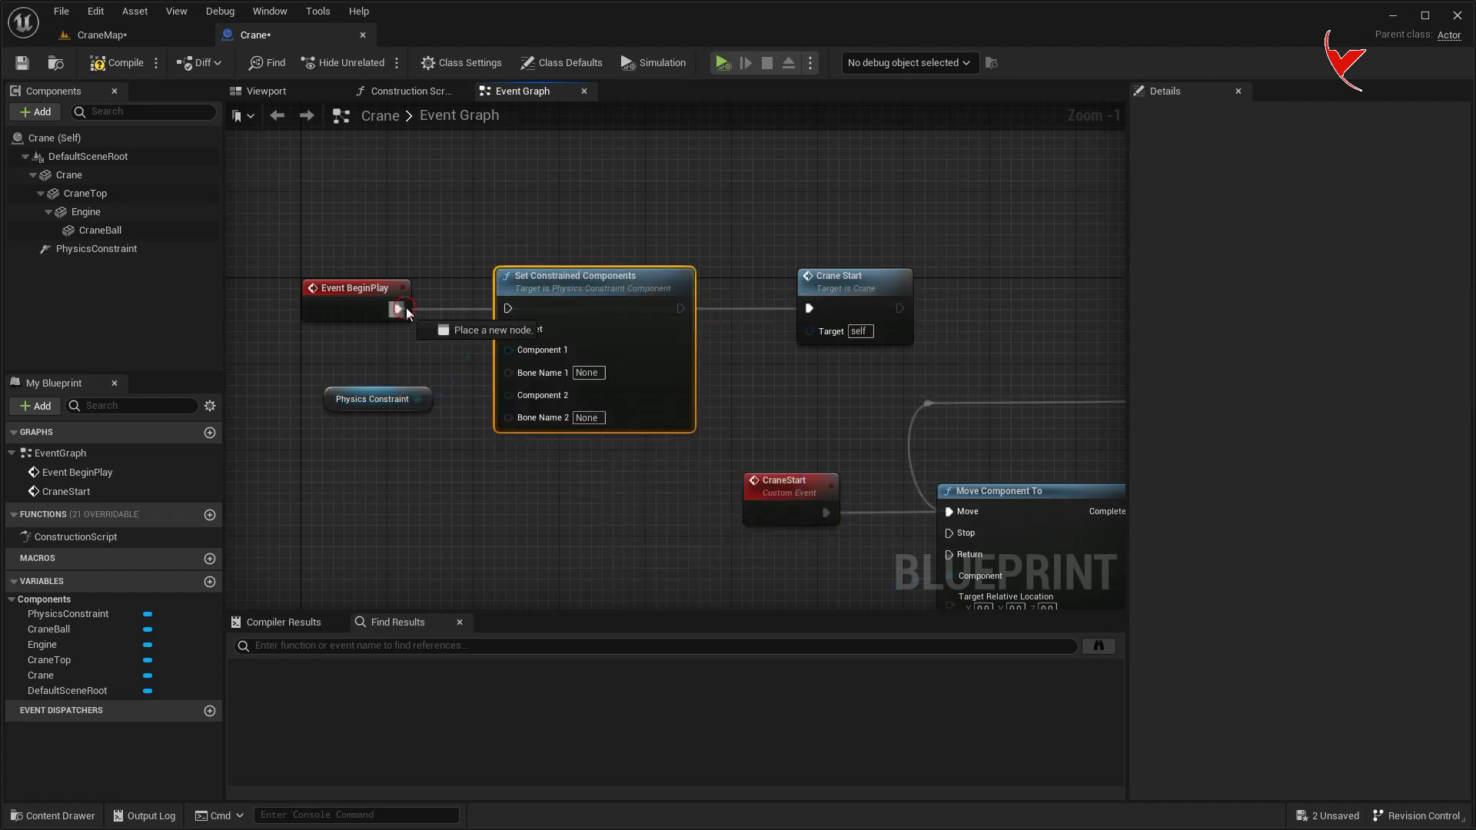
mouse_move(372, 401)
left_mouse_down()
mouse_move(325, 379)
mouse_move(322, 358)
left_mouse_up()
mouse_move(86, 212)
left_mouse_down()
mouse_move(332, 407)
mouse_move(509, 350)
left_mouse_up()
mouse_move(97, 236)
left_mouse_down()
mouse_move(338, 429)
mouse_move(508, 395)
left_mouse_up()
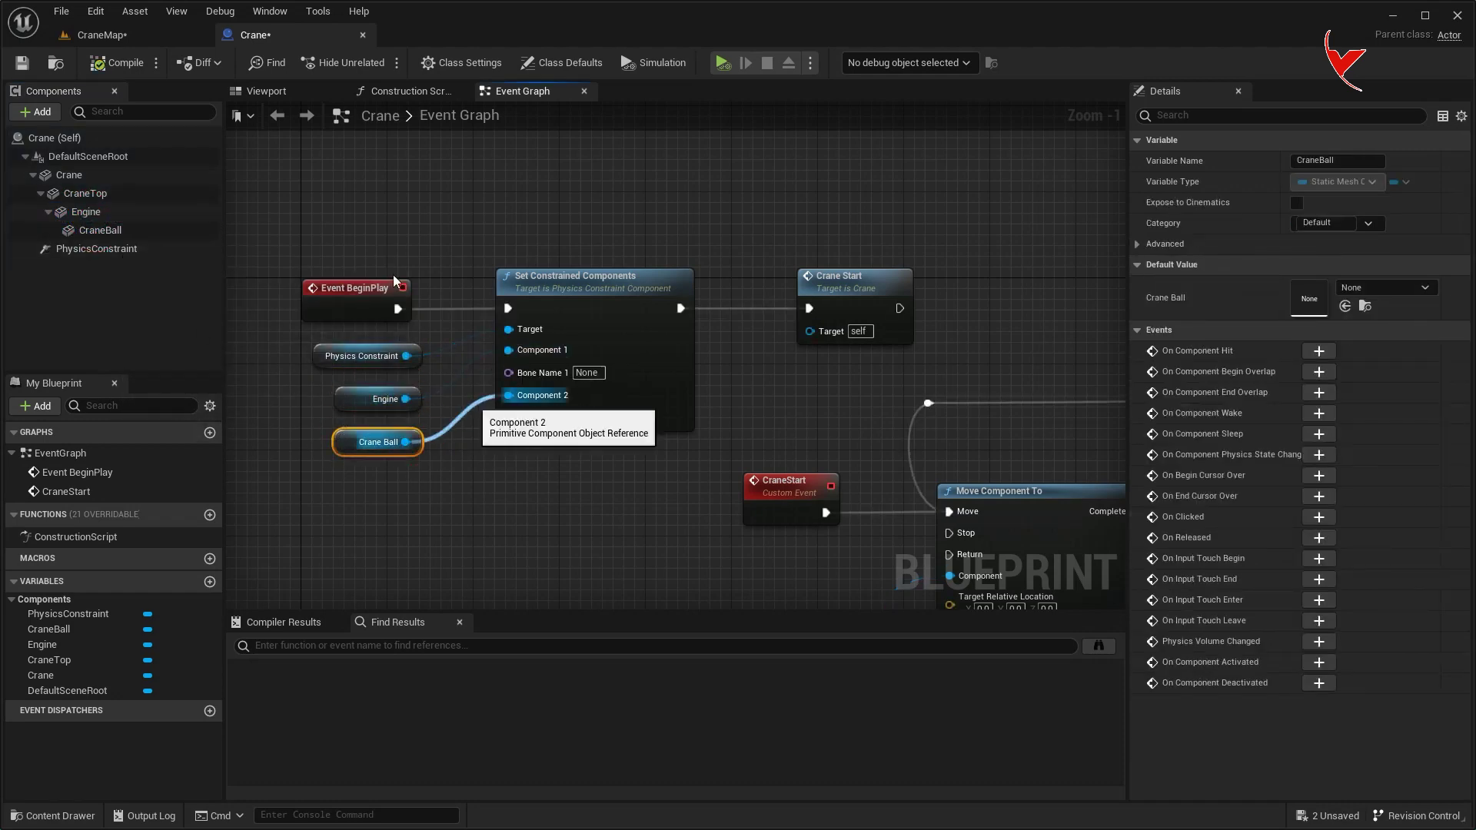
left_click(251, 92)
left_click(642, 431)
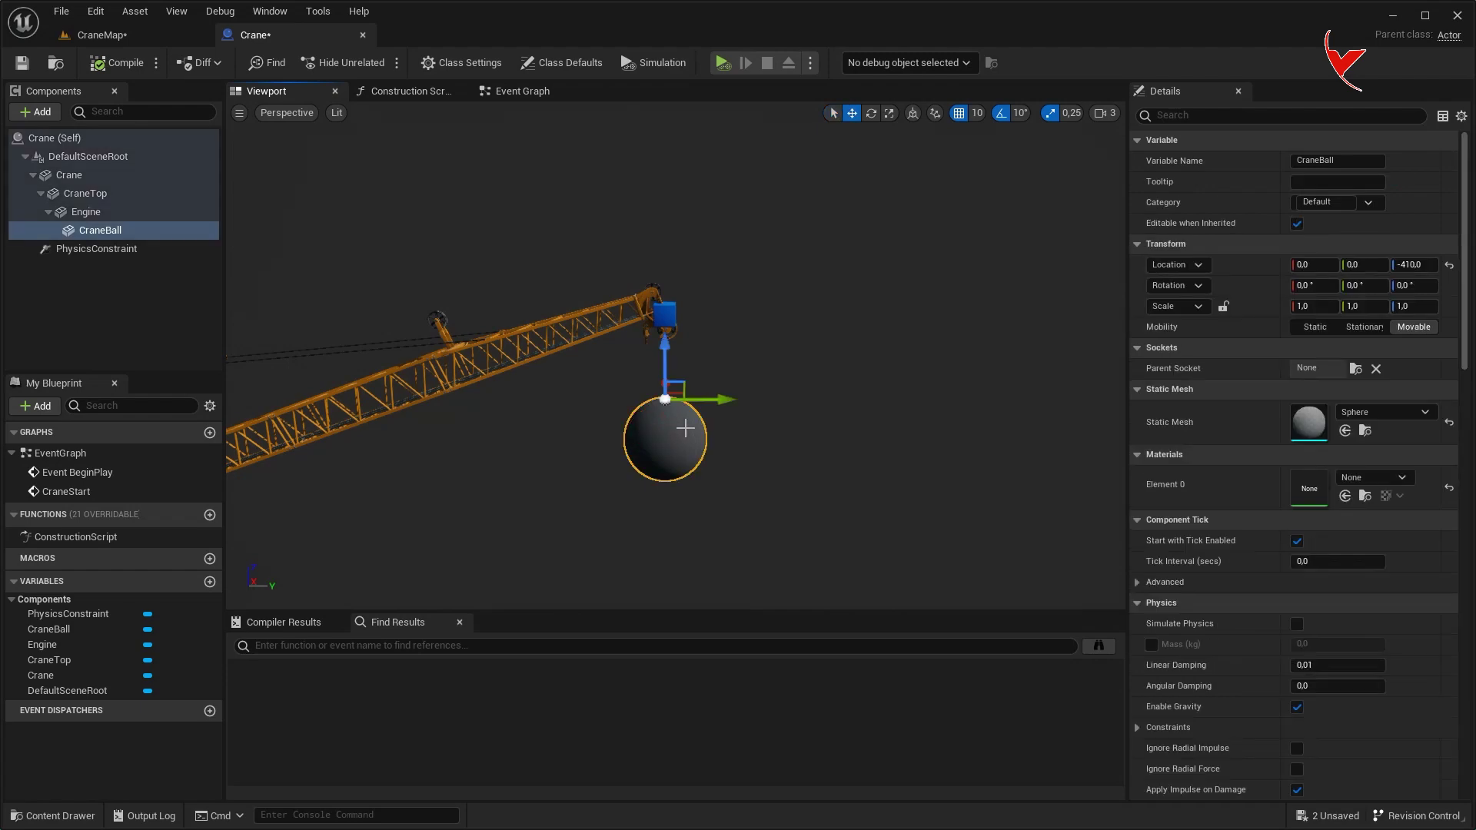
- Set the Sphere mesh's Collision Complexity to Simple And Complex and save it
left_click(1363, 432)
double_click(452, 627)
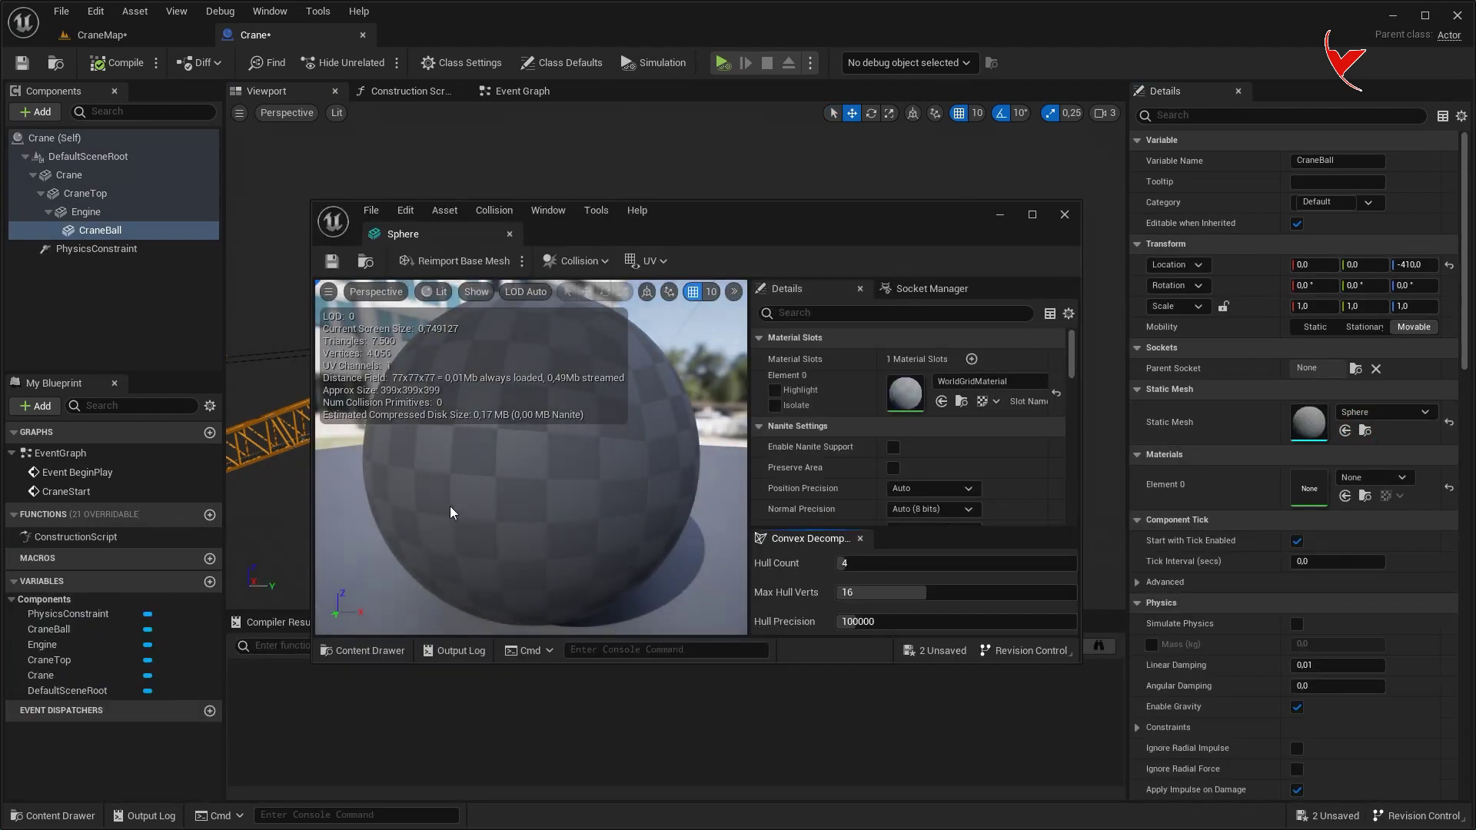
left_click_drag(412, 237, 429, 37)
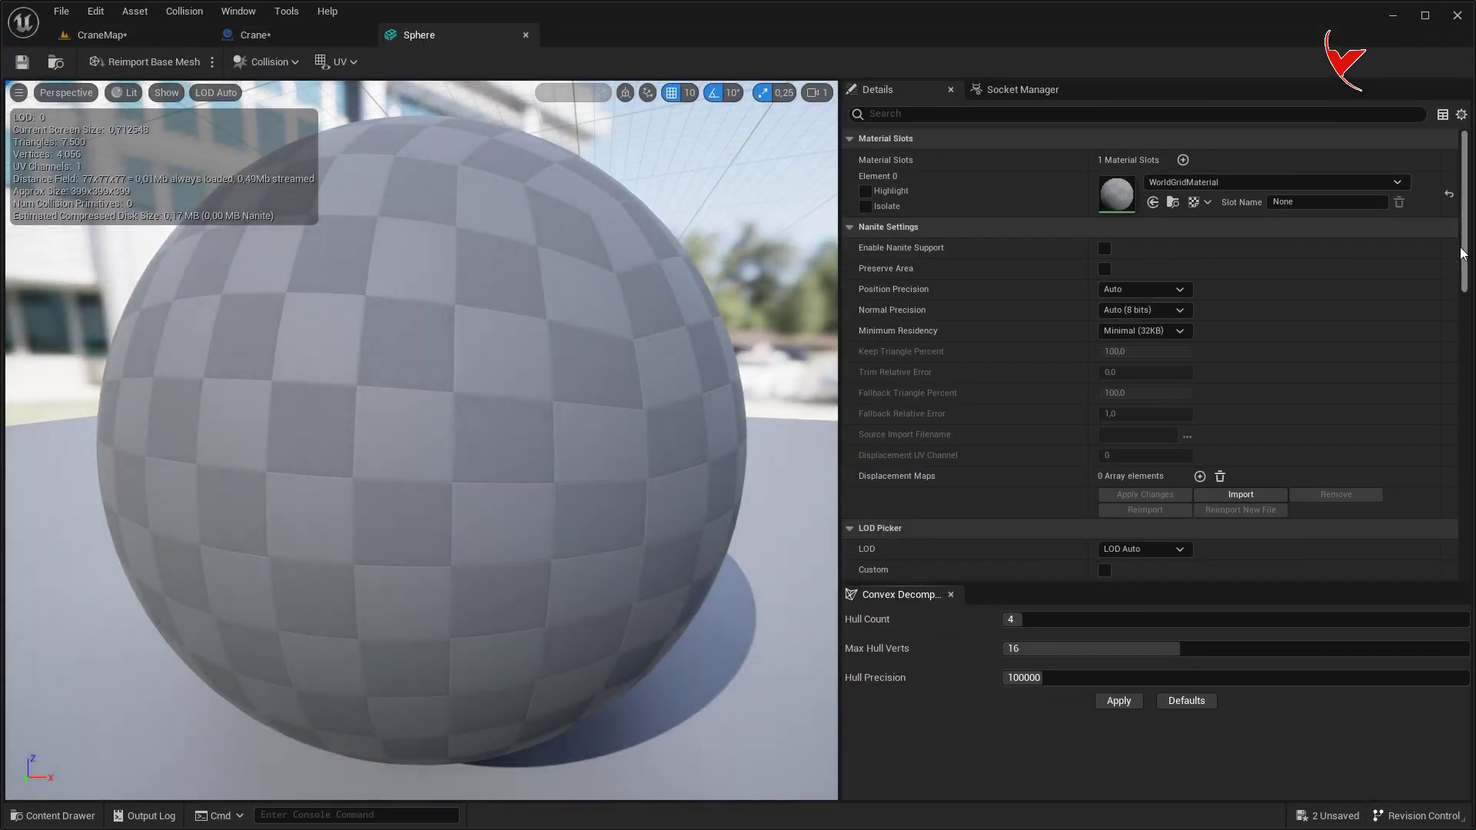
left_click_drag(1464, 252, 1454, 296)
scroll(1433, 395, "down", 4)
scroll(1434, 415, "down", 4)
scroll(1436, 441, "down", 3)
left_click(1177, 390)
left_click(1156, 413)
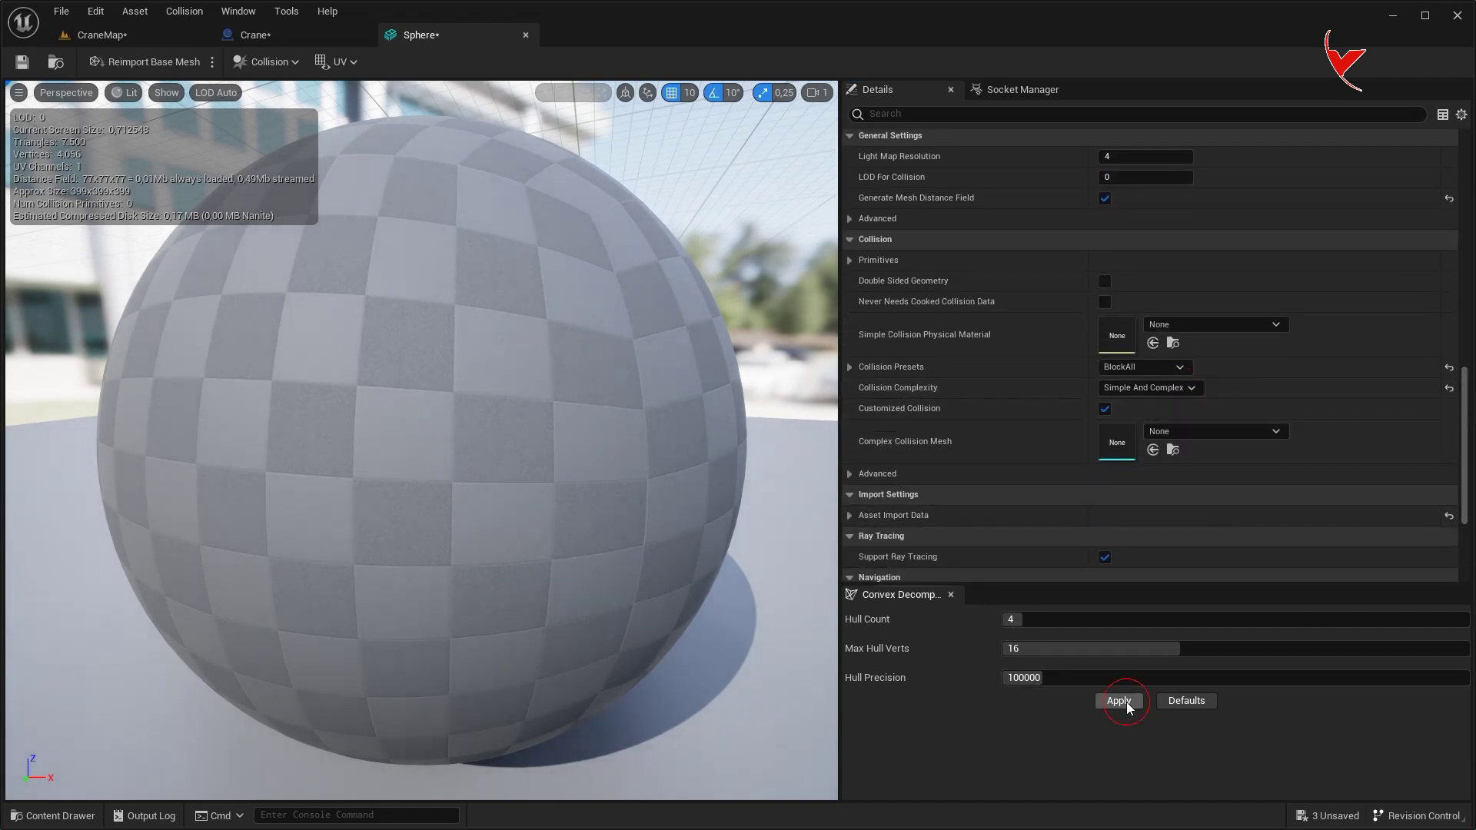
left_click(19, 62)
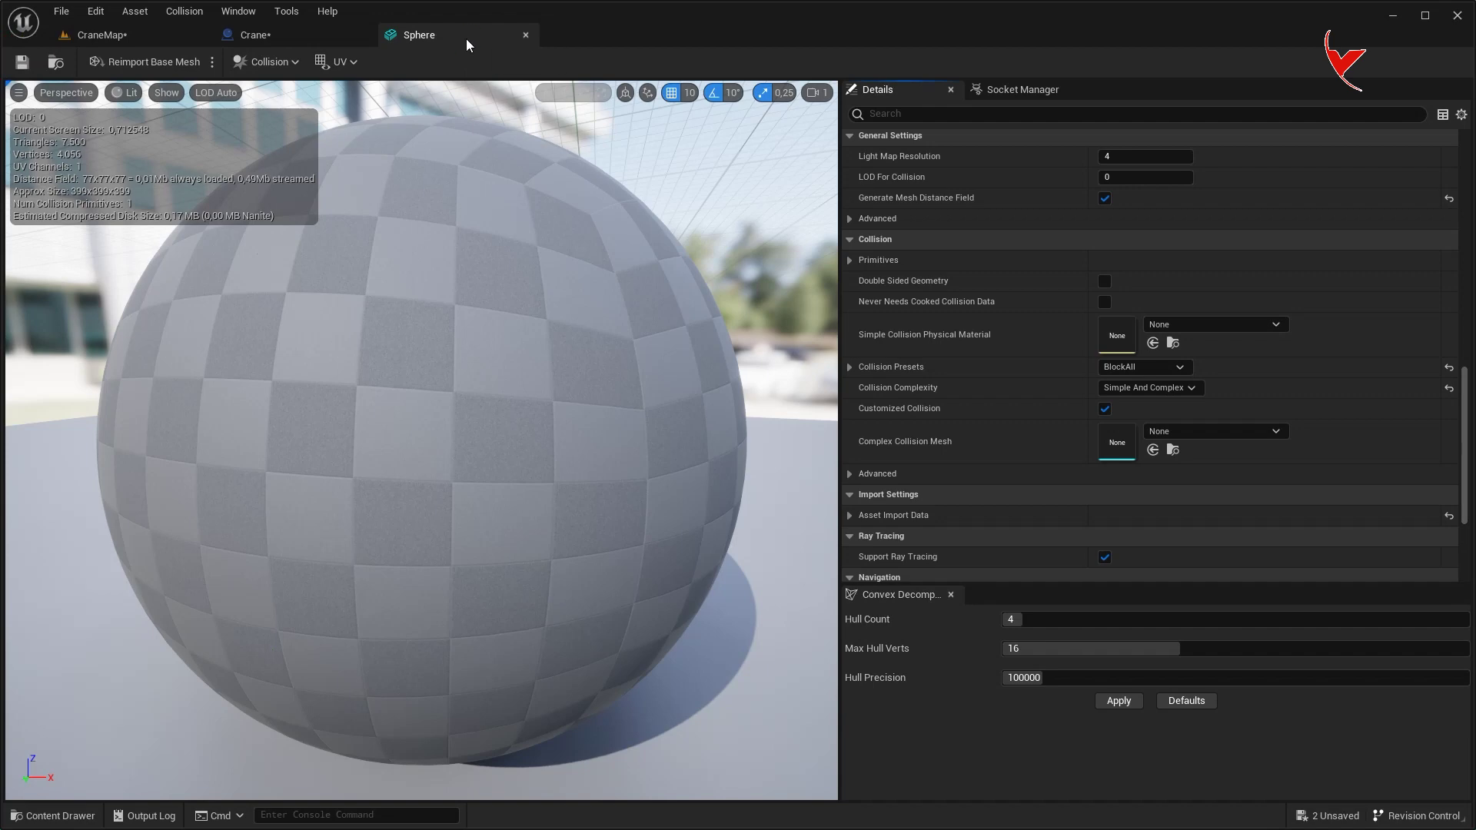
middle_click(466, 44)
- Enable Simulate Physics on CraneBall and test-simulate the CraneMap level
left_click(1191, 114)
type("sim")
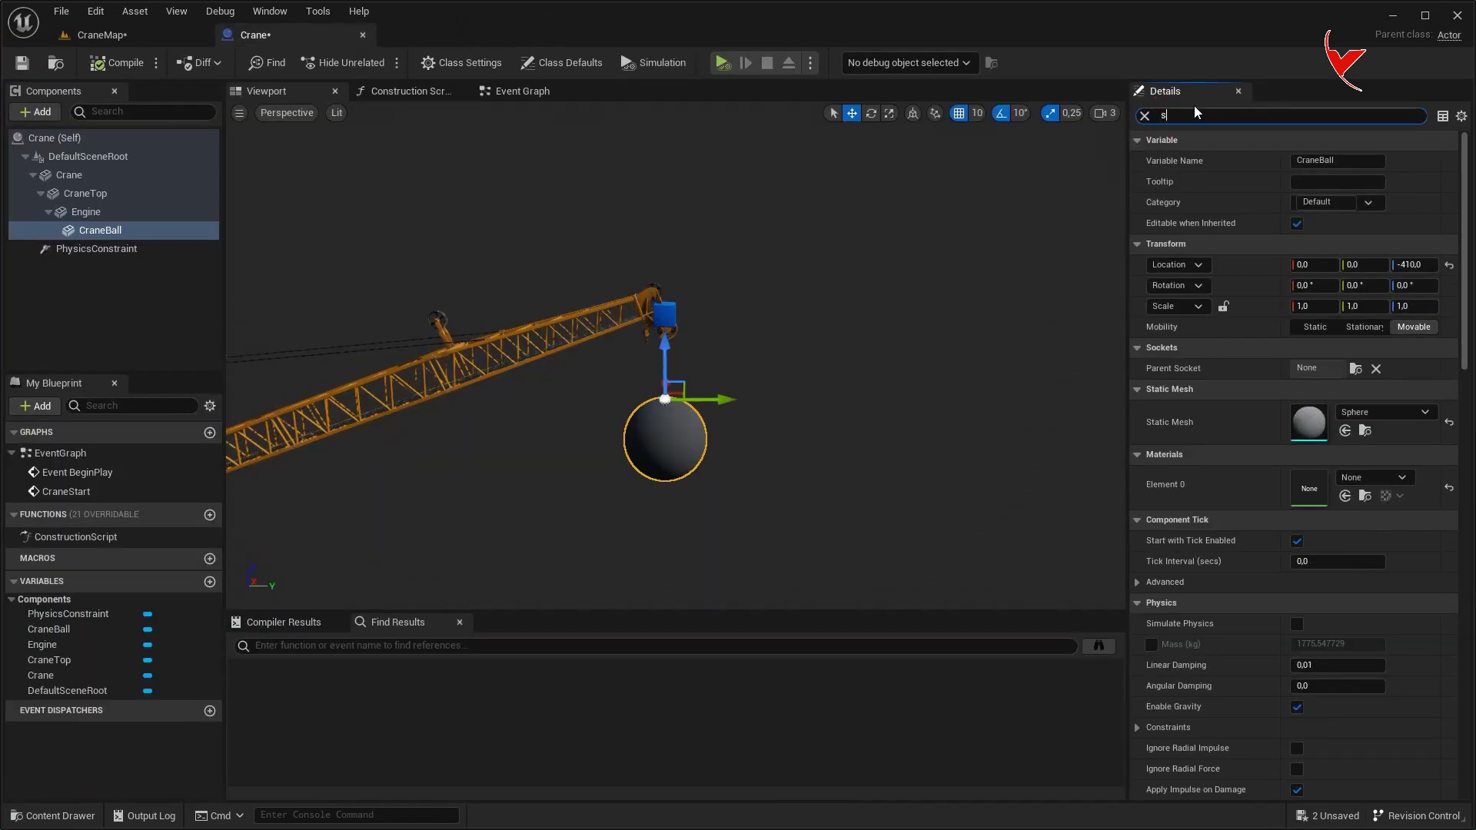
left_click(115, 34)
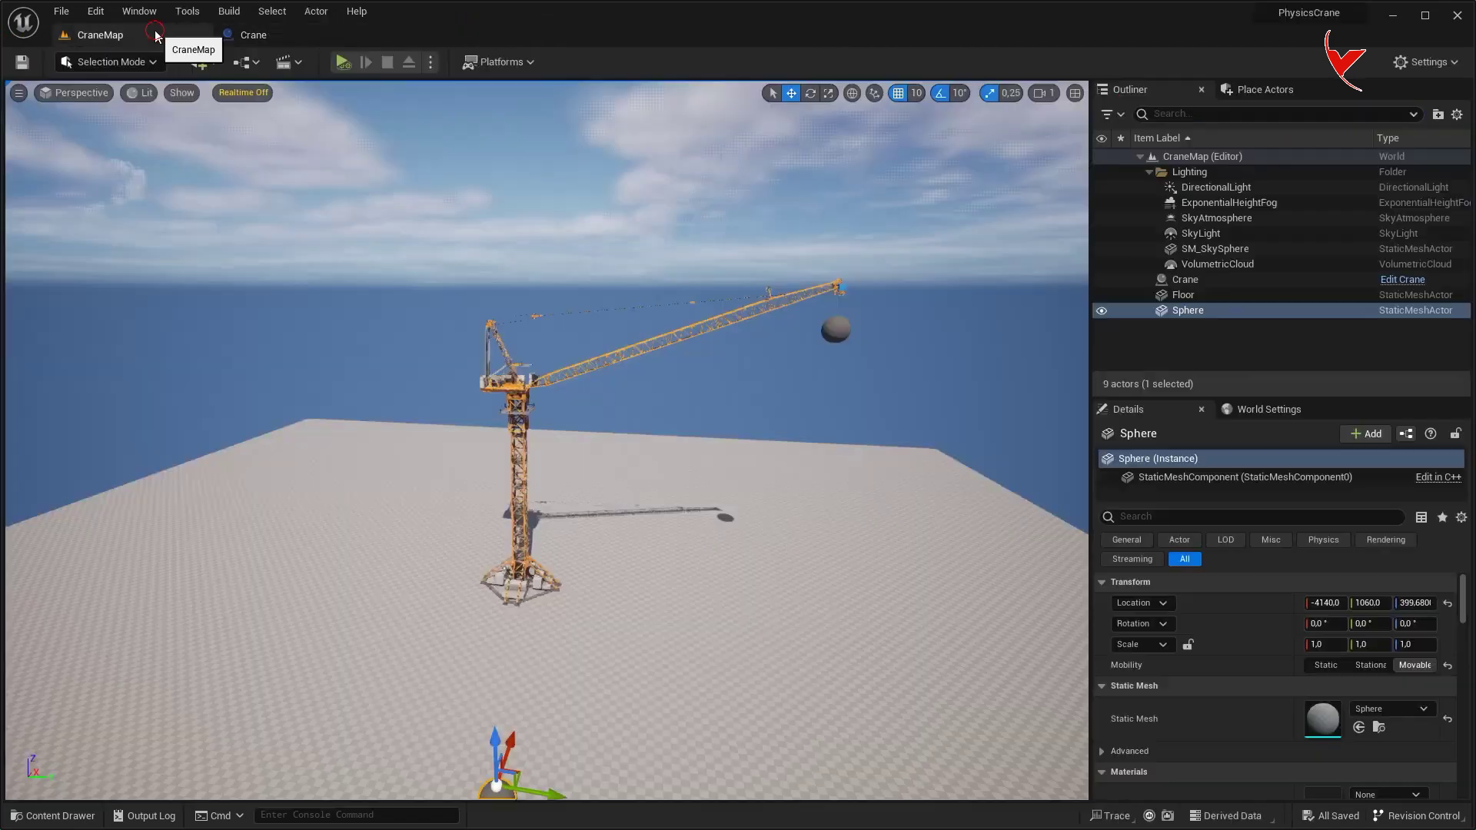
left_click(344, 63)
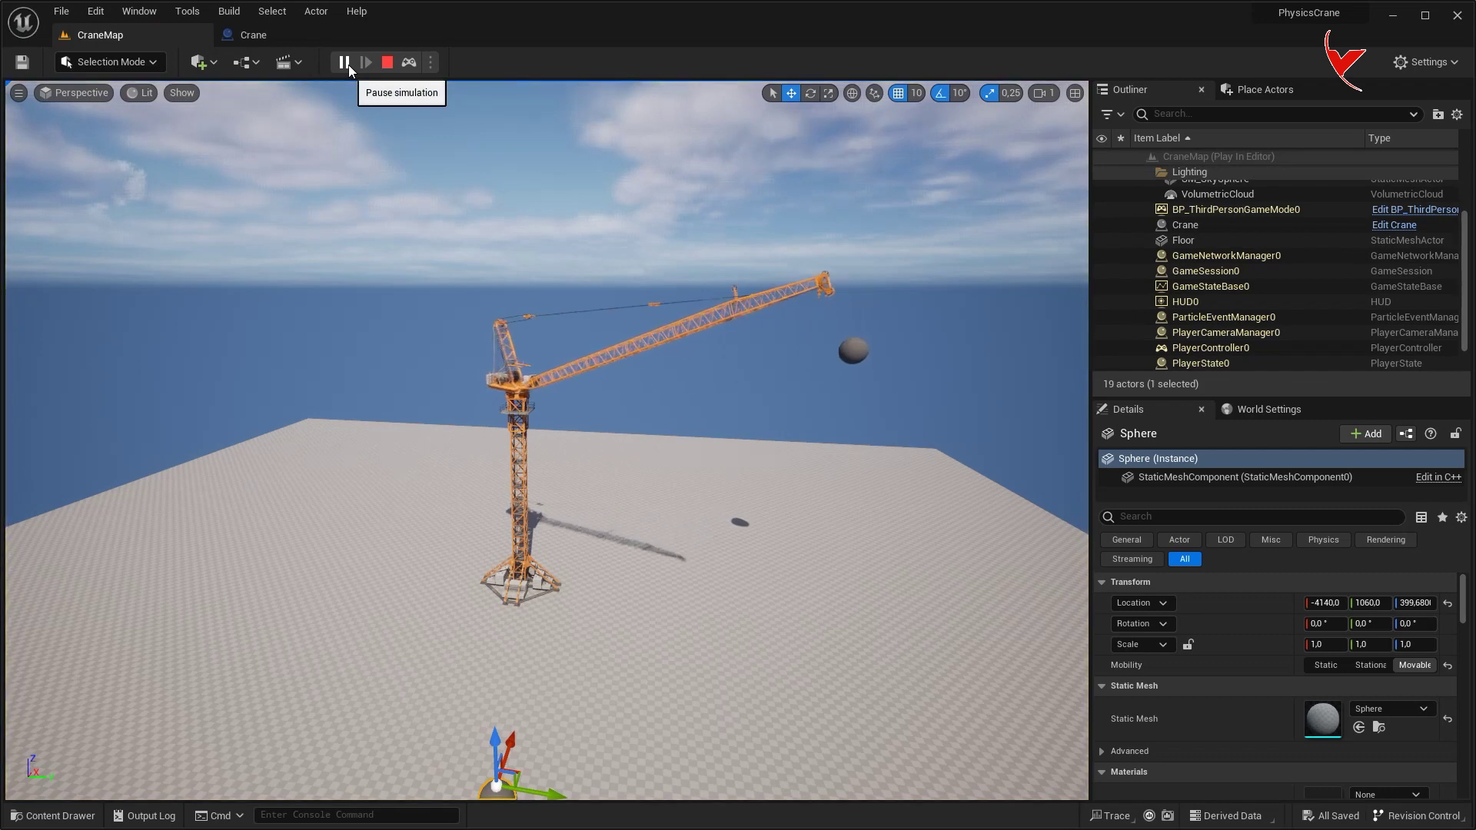
left_click(387, 63)
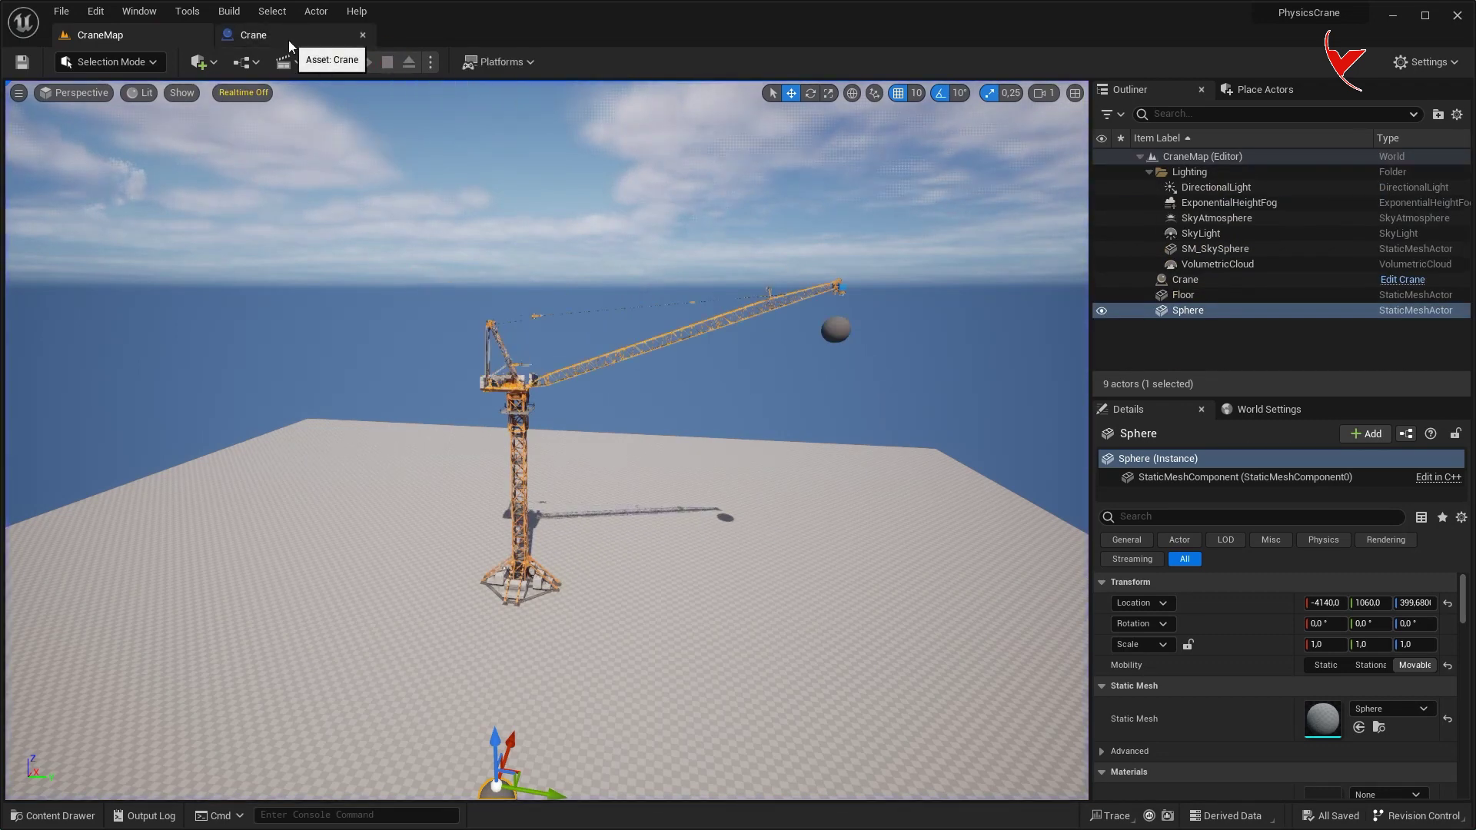
left_click(288, 40)
left_click(1146, 116)
left_click(184, 250)
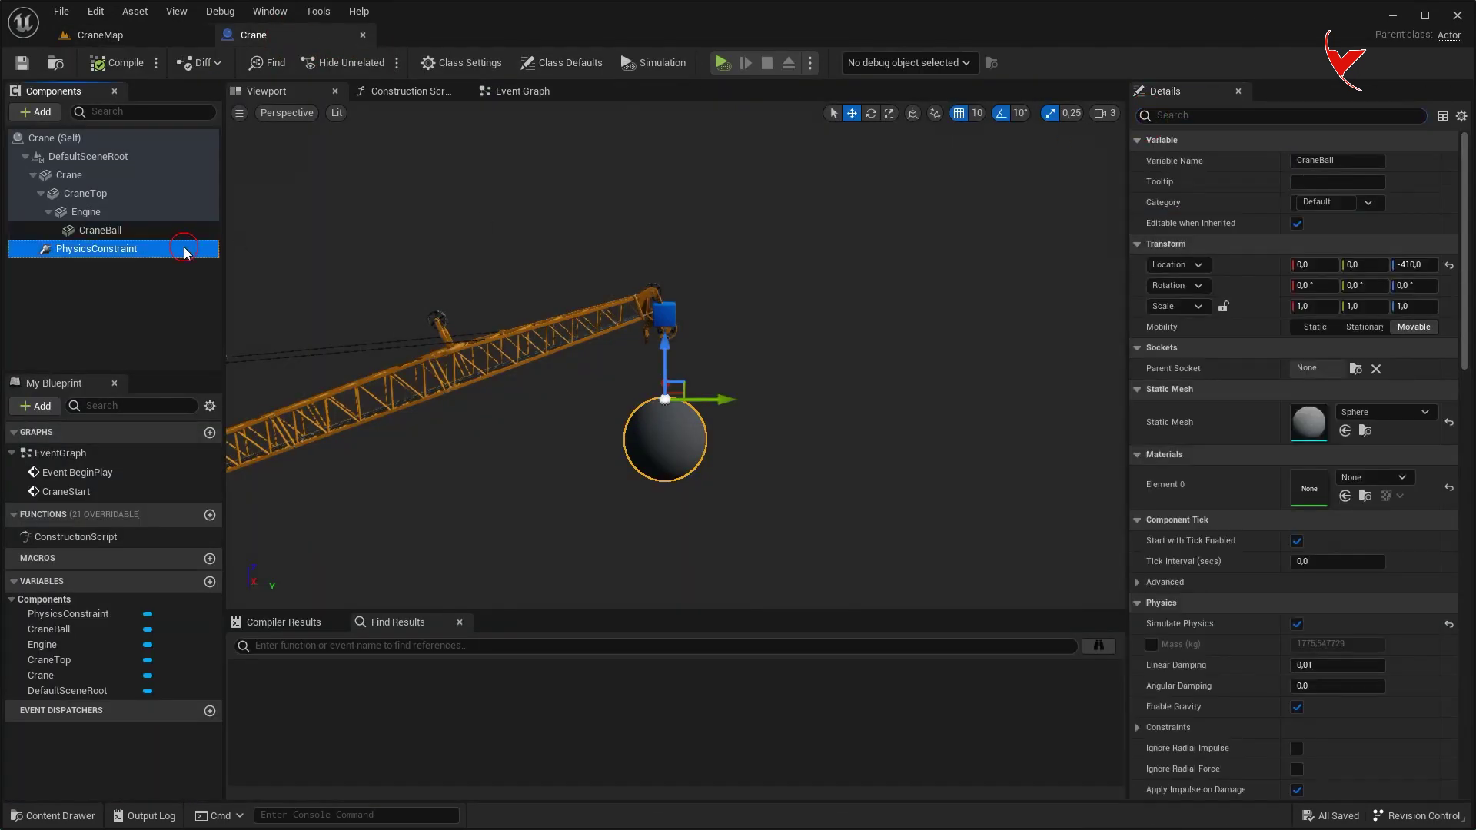
- Set the PhysicsConstraint's Swing 1, Swing 2 and Twist motions to Limited with limit 20
scroll(1307, 384, "down", 5)
scroll(1430, 506, "down", 2)
scroll(1430, 506, "down", 2)
scroll(1430, 506, "down", 2)
scroll(1430, 505, "down", 2)
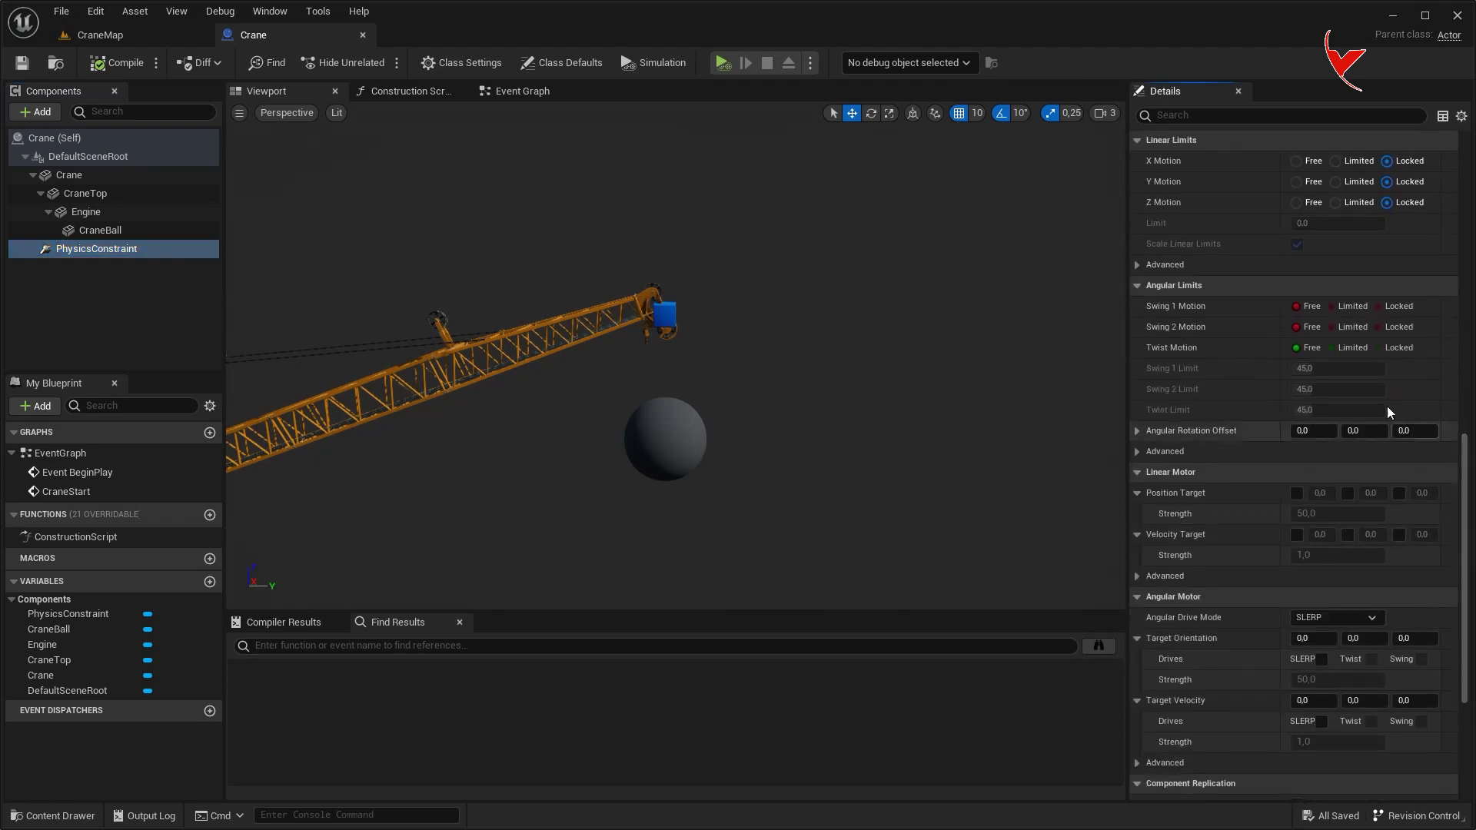
left_click(1353, 347)
left_click(1349, 327)
left_click(1349, 306)
left_click(1330, 373)
type("20")
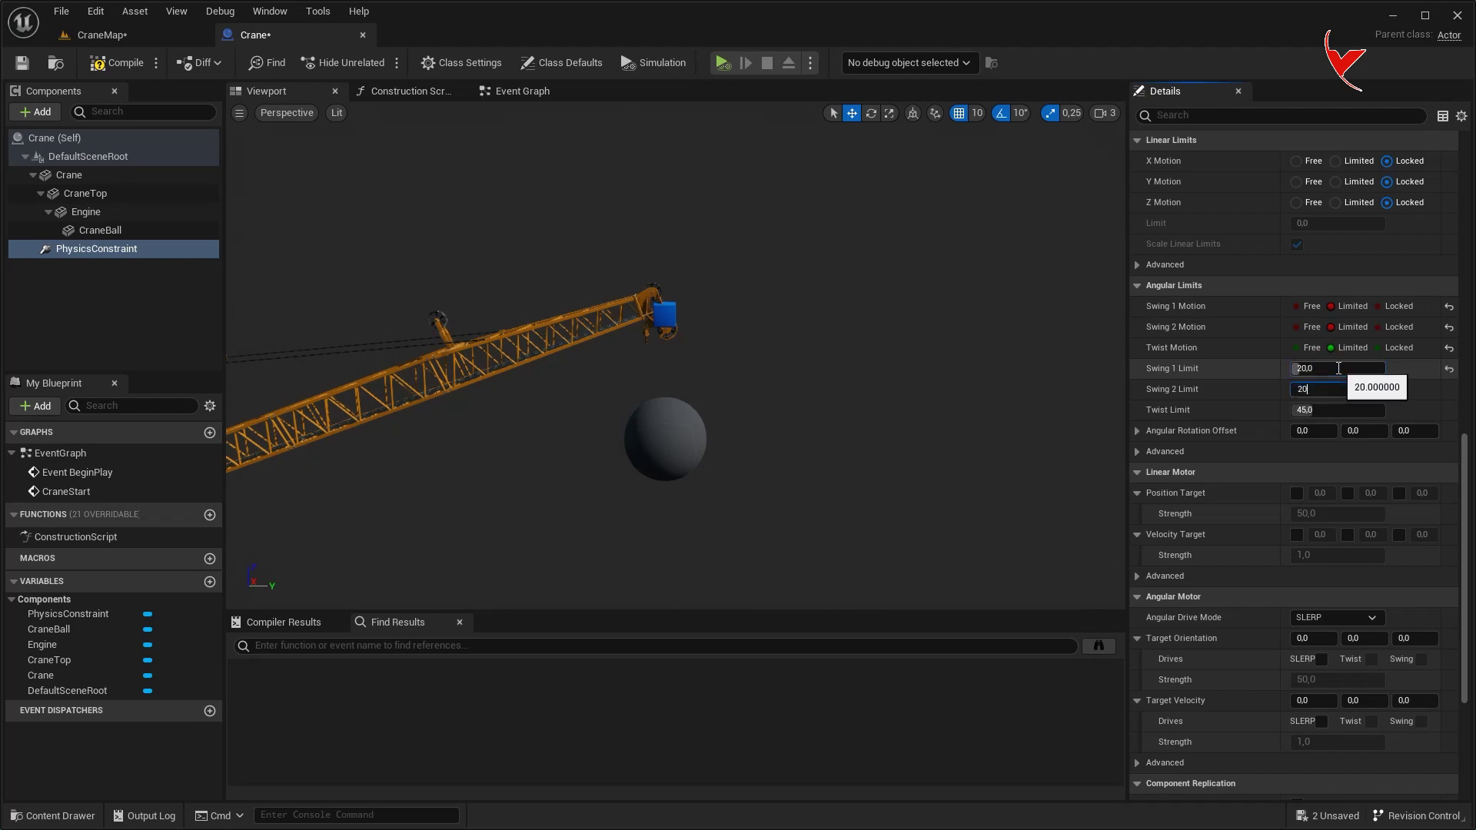
- Simulate the CraneMap level to watch the crane swing, then stop
left_click(100, 34)
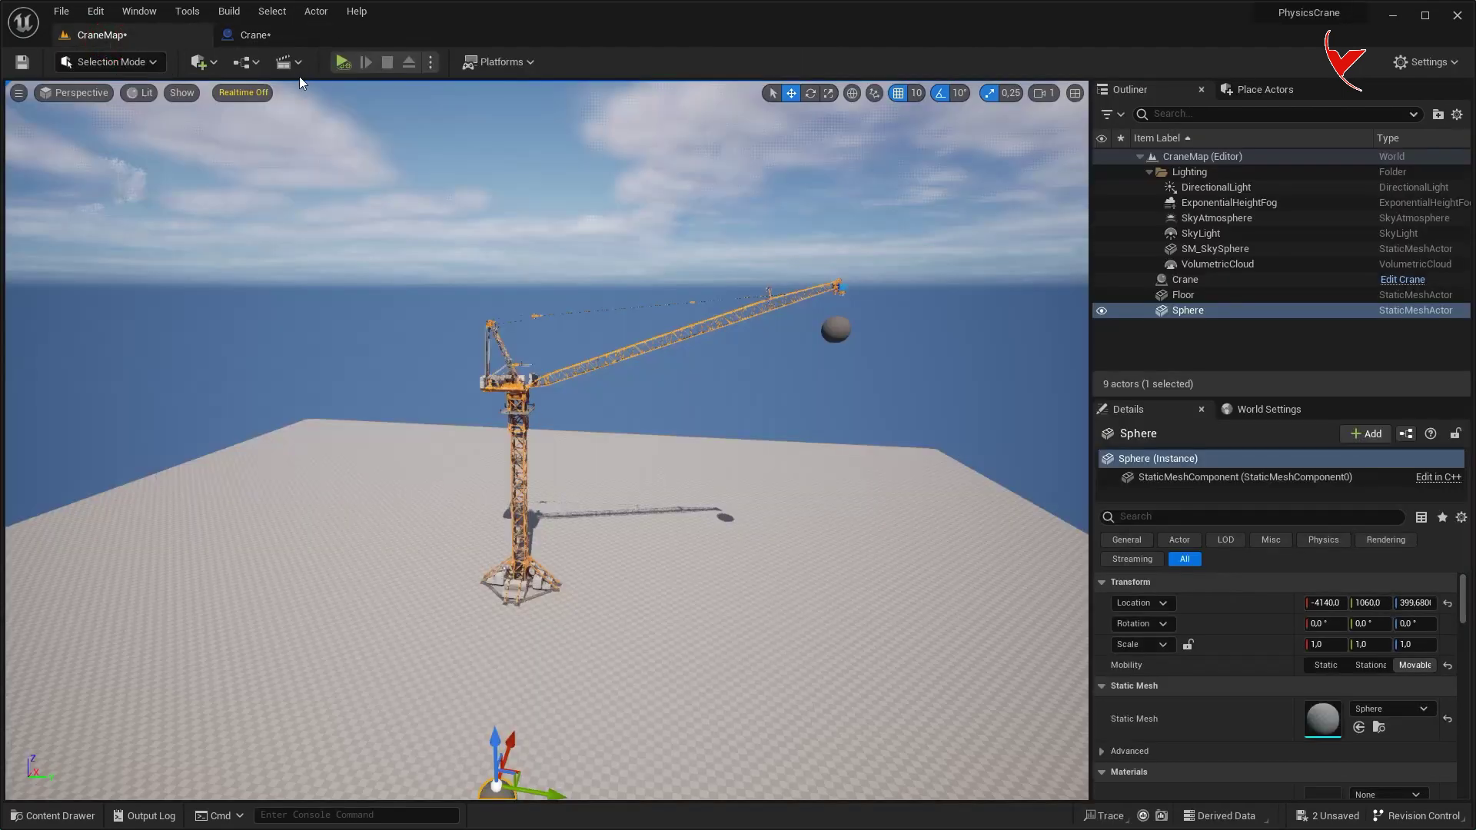
left_click(343, 64)
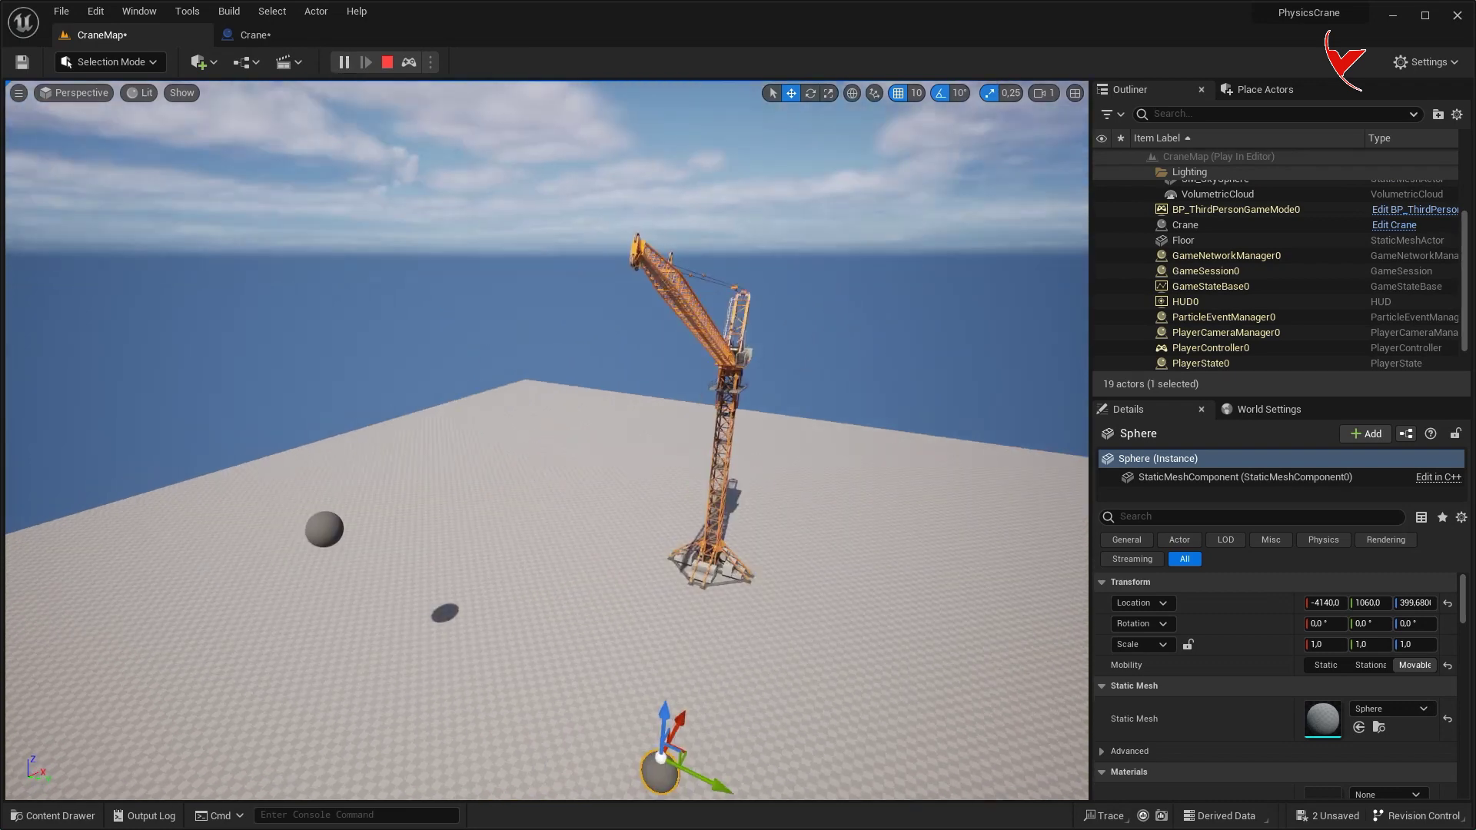
right_click_drag(419, 188, 401, 175)
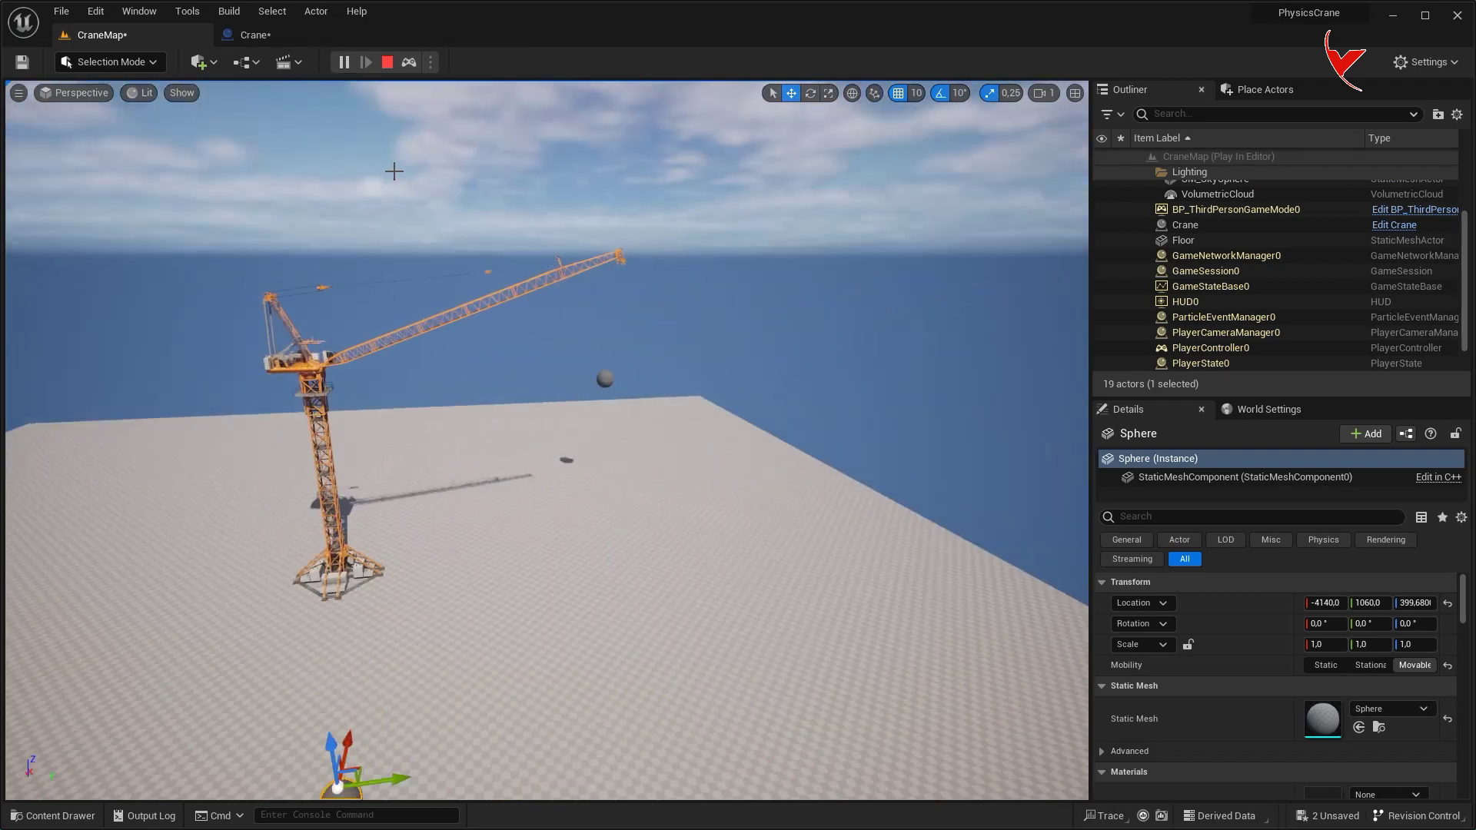
left_click(387, 62)
left_click(308, 37)
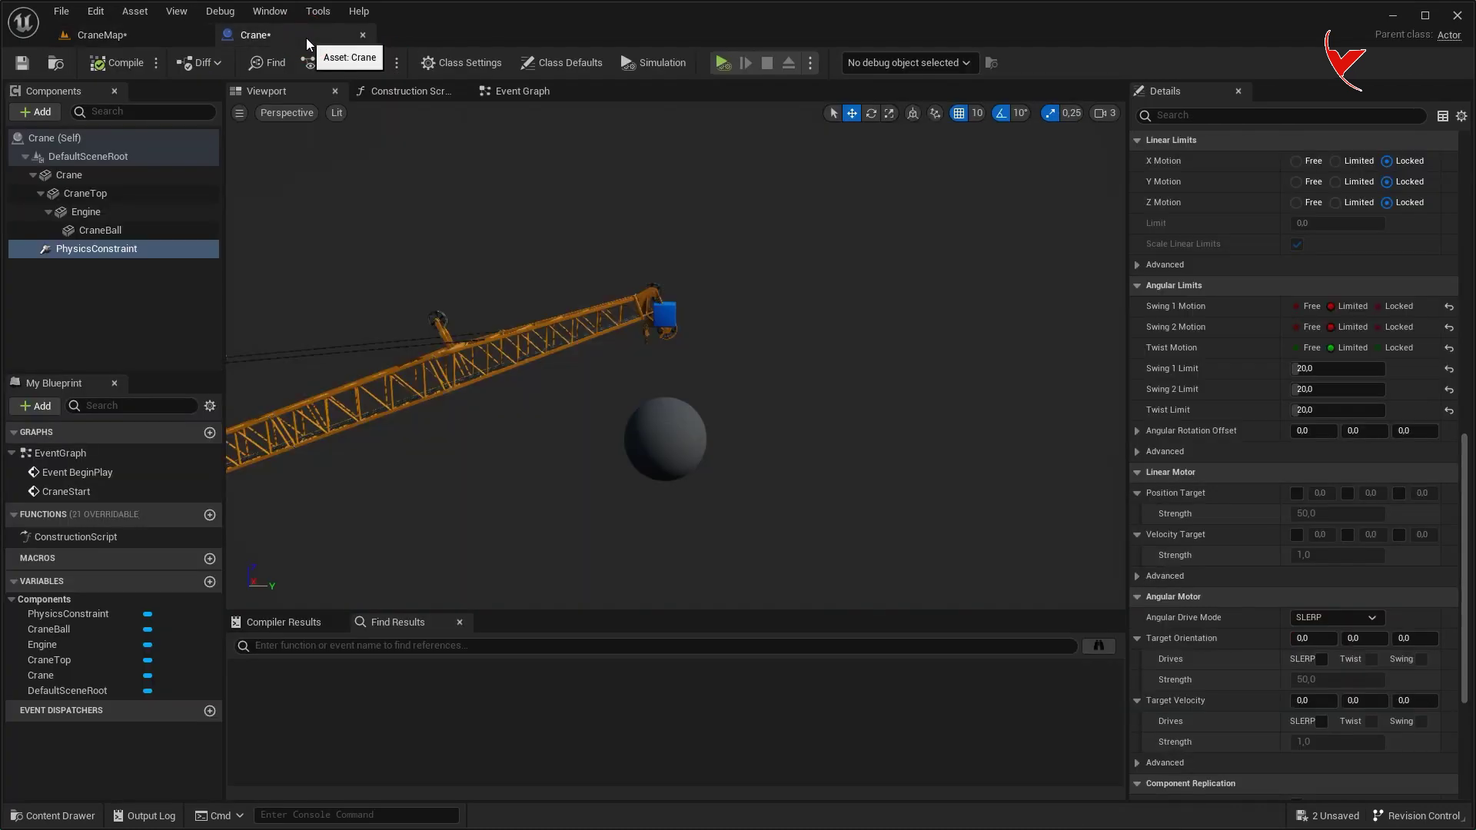
- Set the angular drive to Twist and Swing with a Twist velocity drive of strength 100
left_click(1338, 617)
left_click(1317, 644)
scroll(1249, 619, "down", 3)
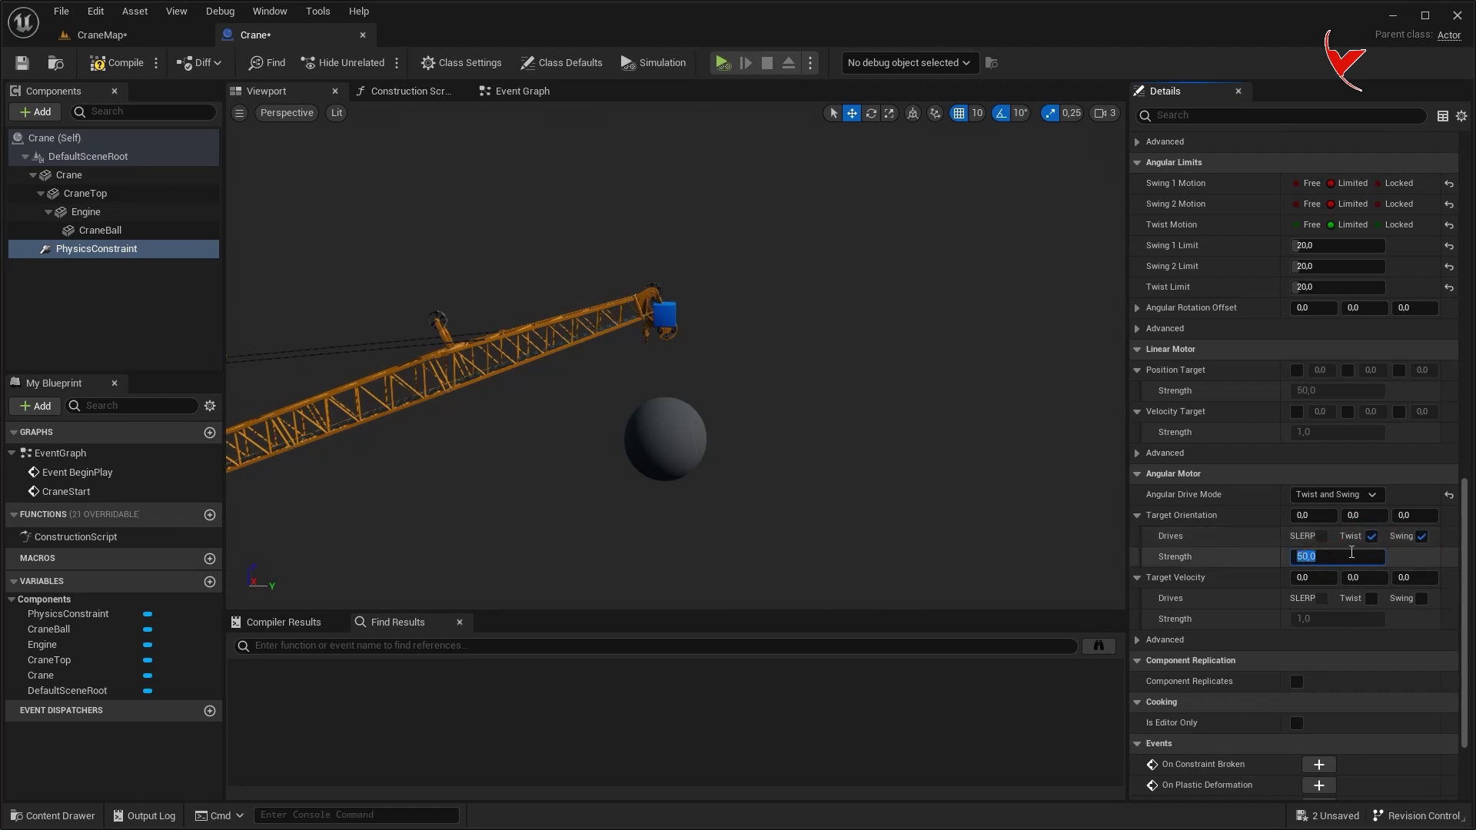
type("20")
left_click(1373, 598)
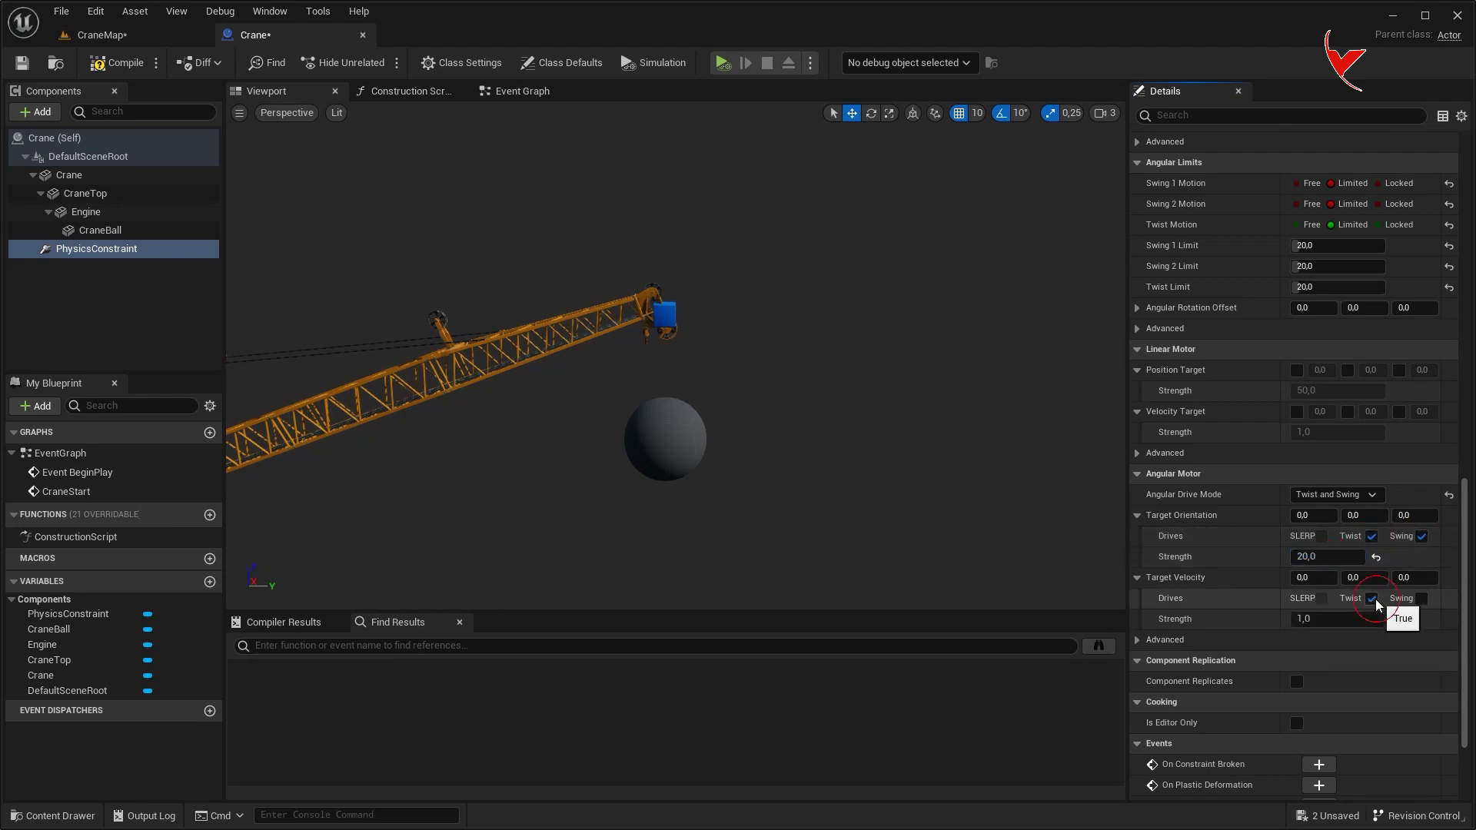
left_click(1353, 618)
type("100")
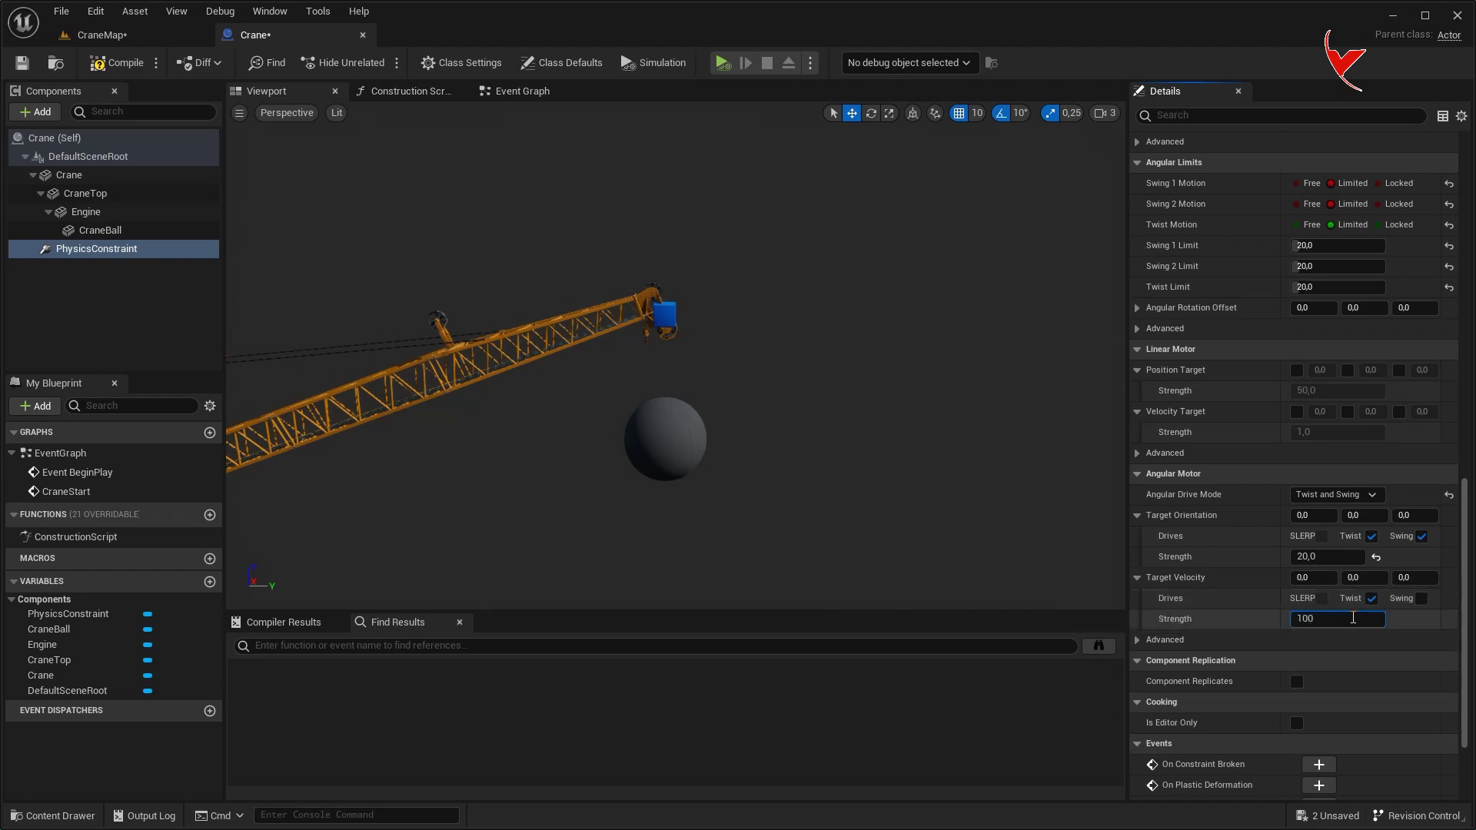
- Test-play the level, then set the Swing 2 Limit to 0
left_click(168, 35)
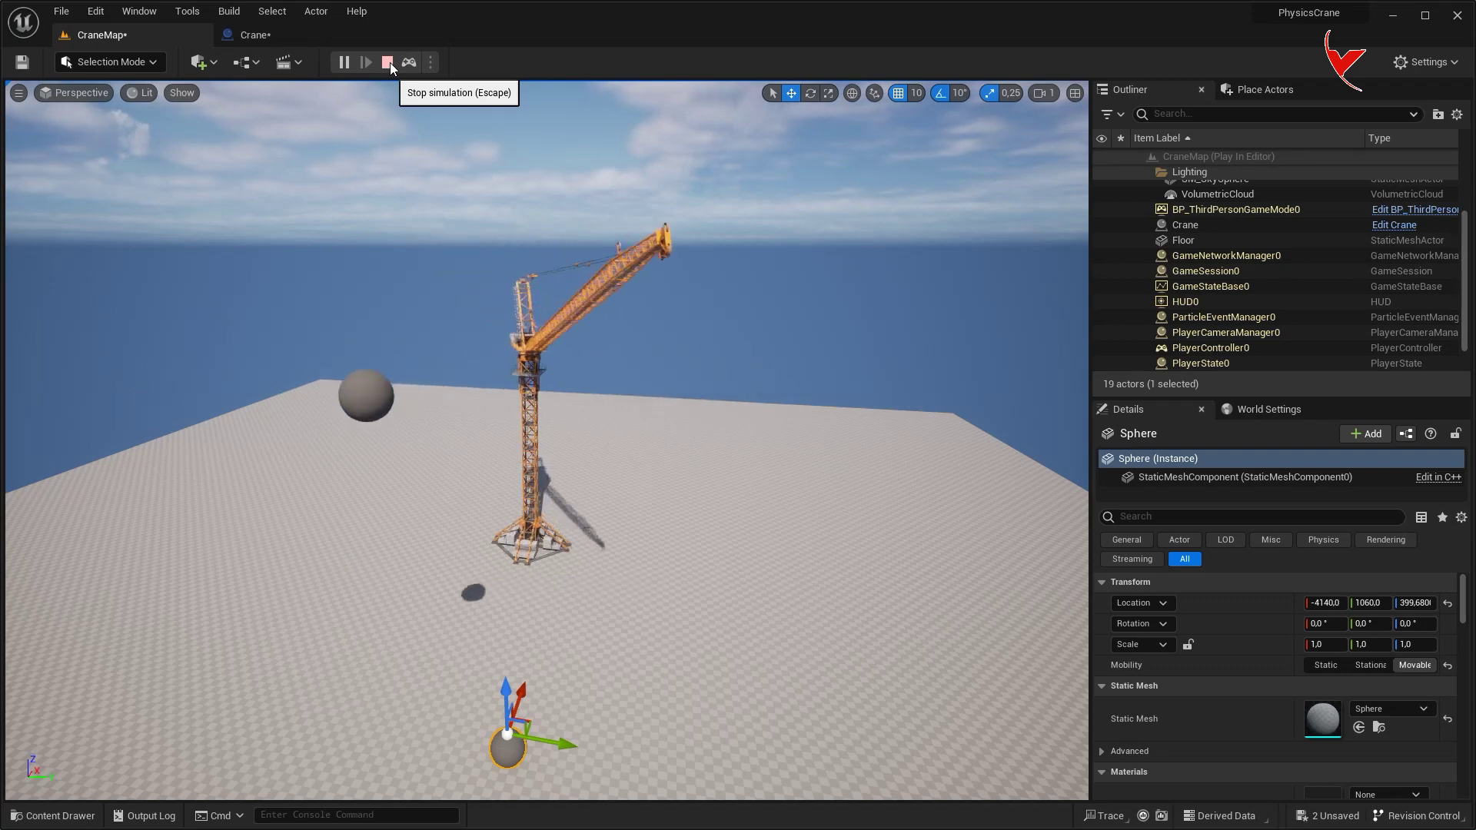
left_click(390, 62)
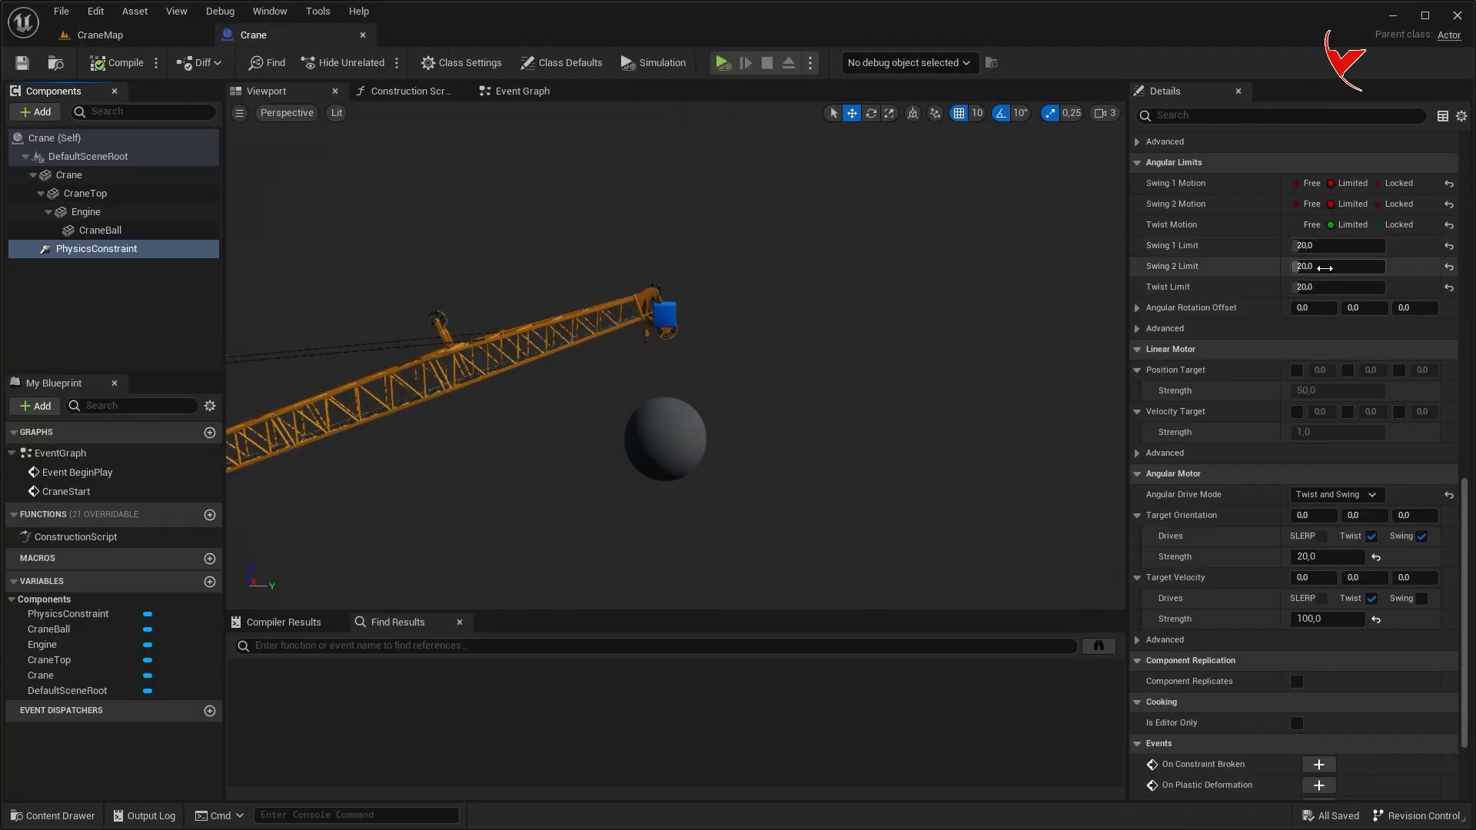
key("Return")
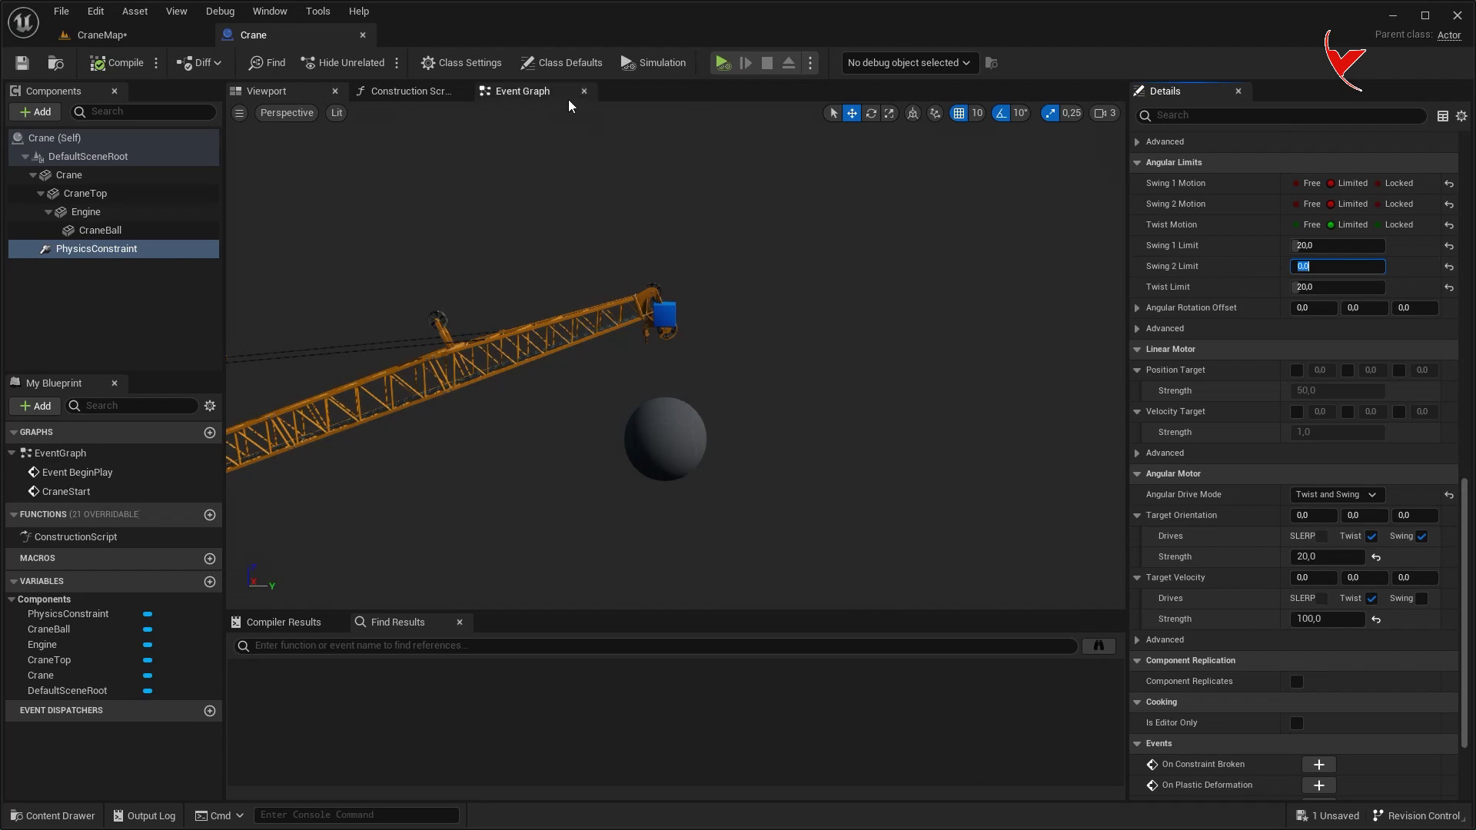
- Edit the Over Time value of Move Component To in the event graph
left_click(523, 91)
right_click_drag(576, 188, 645, 236)
scroll(692, 416, "up", 4)
left_click(752, 388)
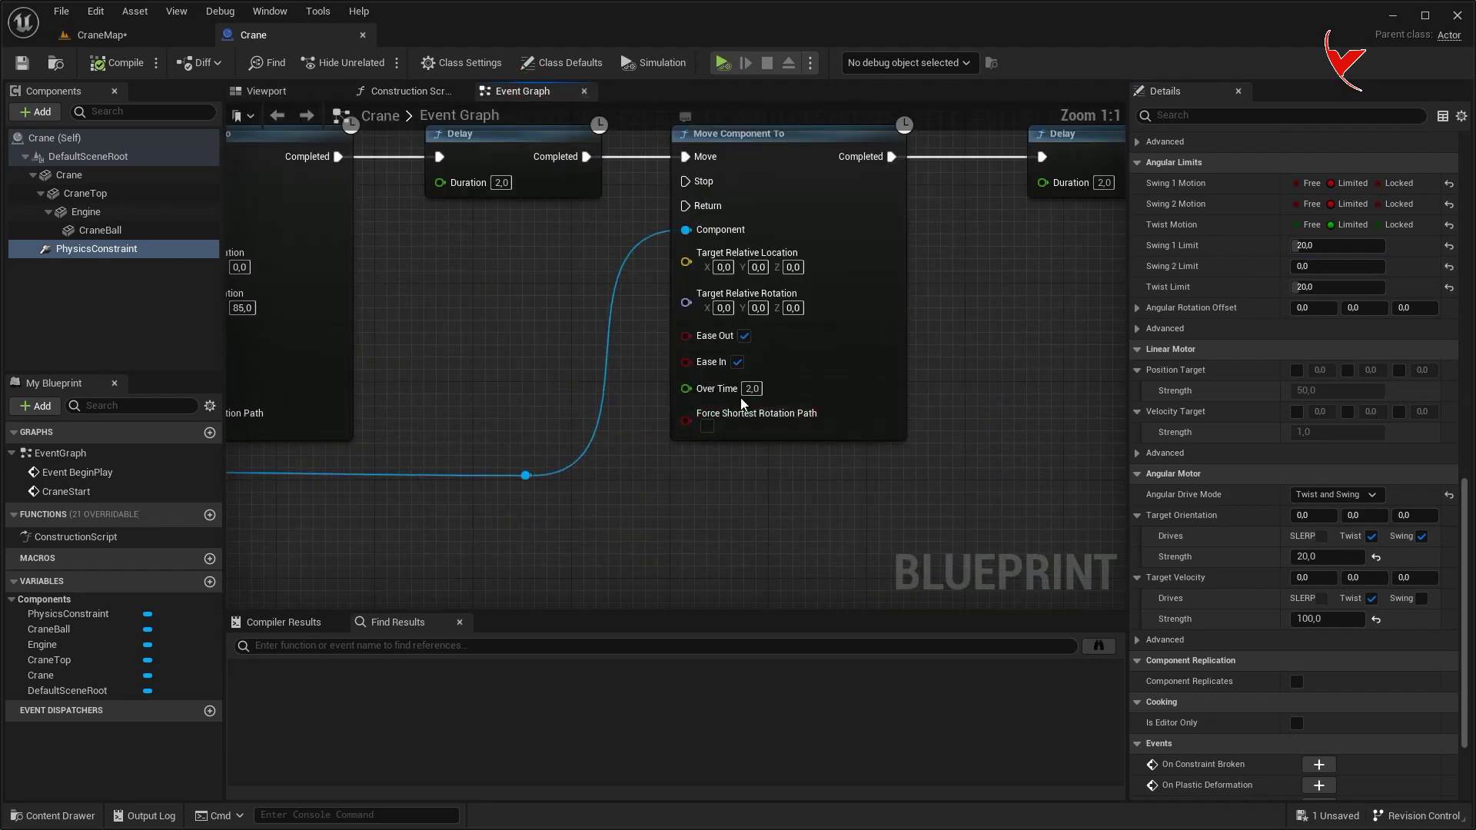
- Set the crane swing's Over Time to 6 seconds, test-play it in CraneMap, then return to the Crane blueprint
type("6")
key("Return")
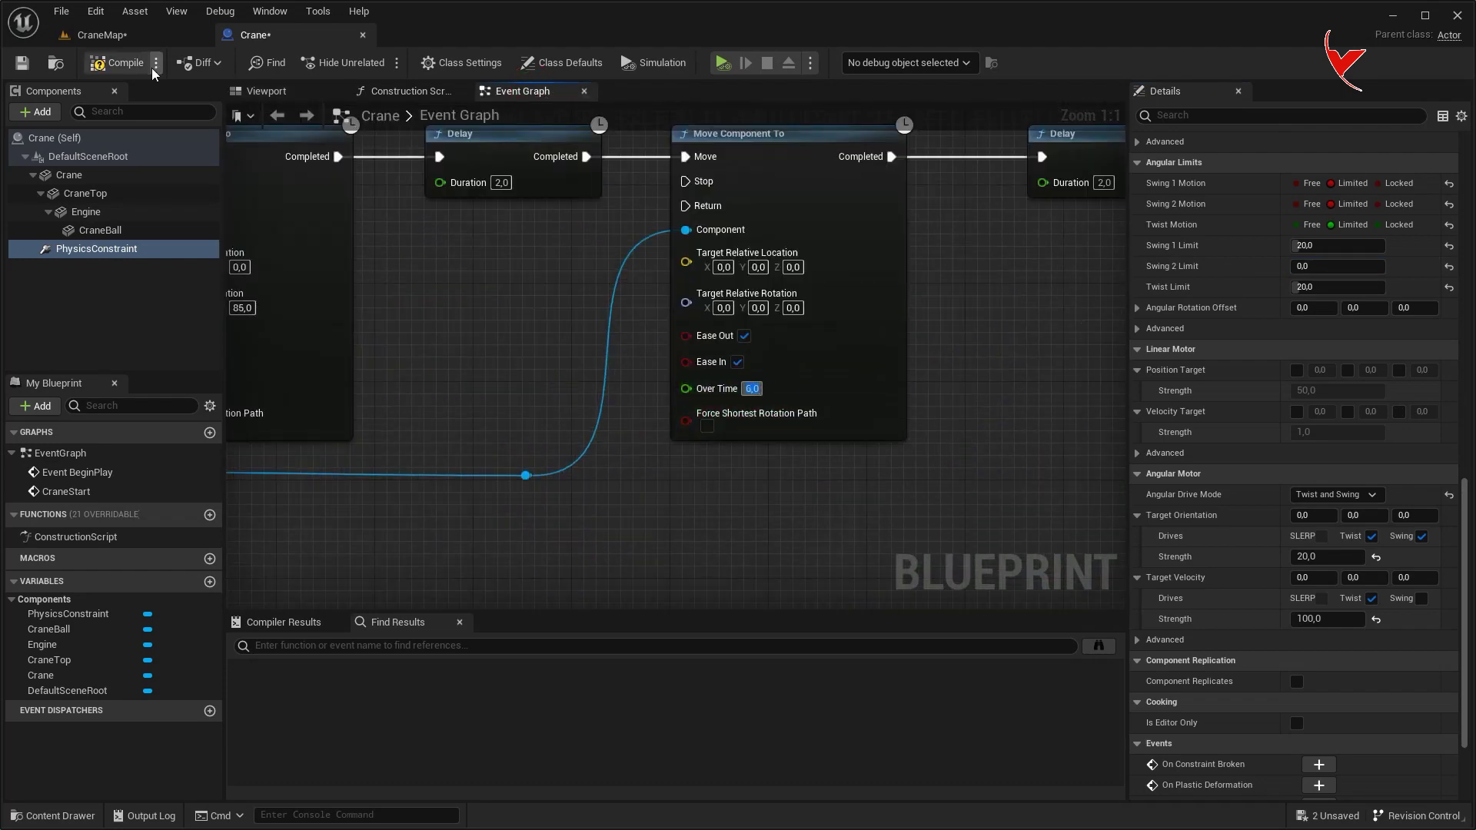
left_click(128, 33)
left_click(348, 66)
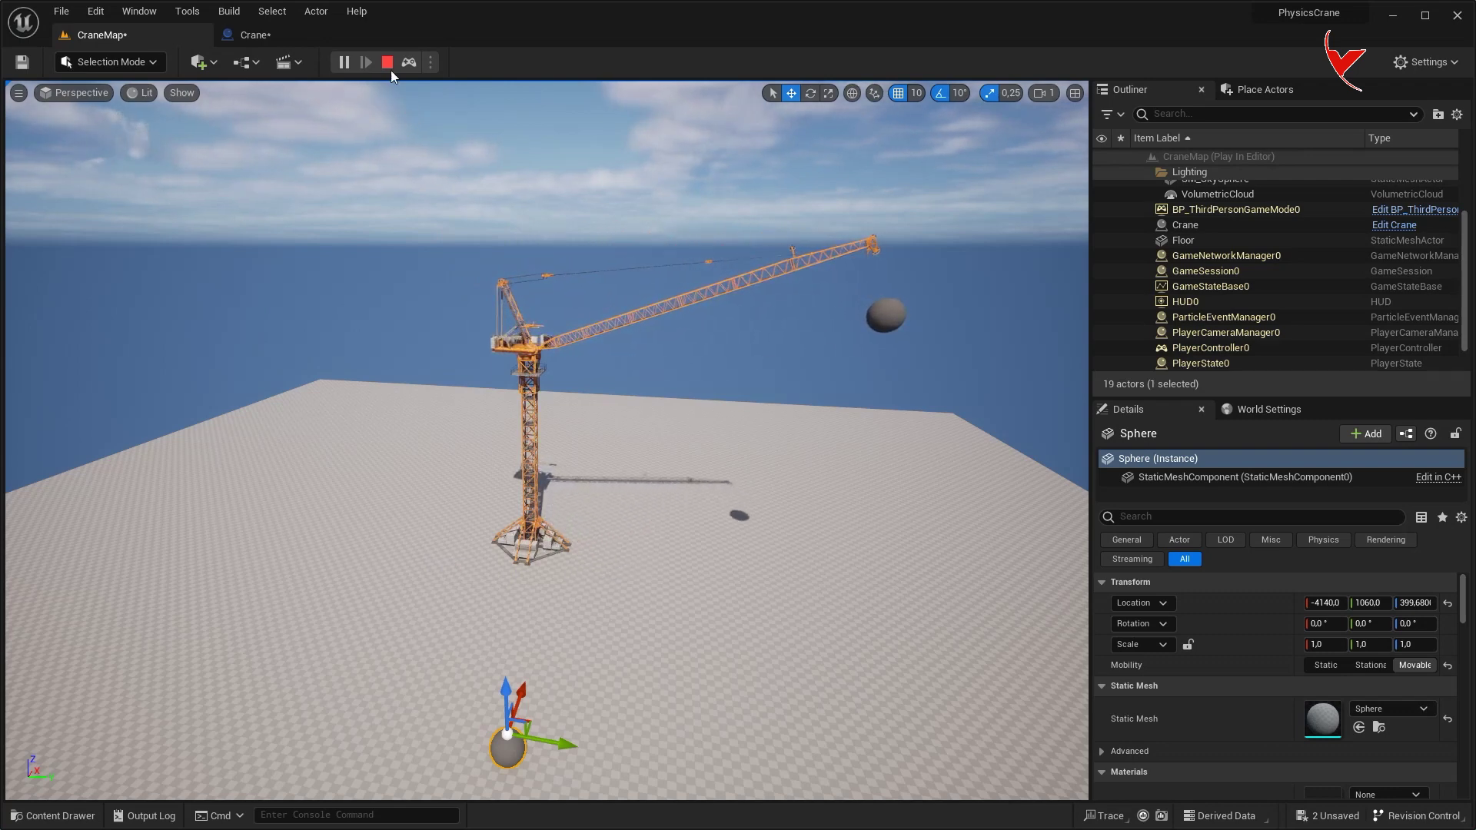
left_click(389, 66)
left_click(254, 35)
left_click(279, 94)
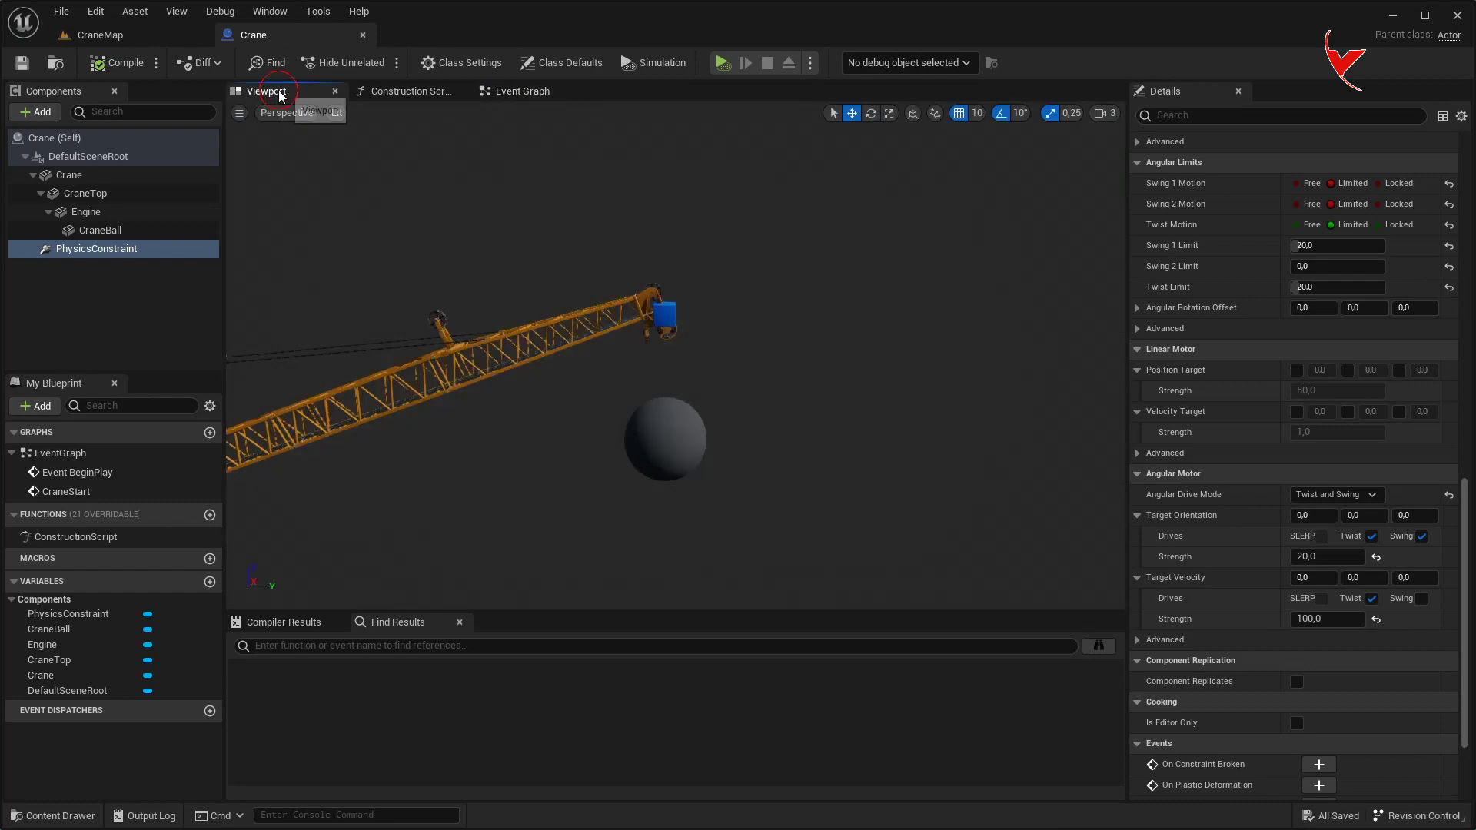
- Give CraneBall the grey metal template material and save all
left_click(675, 437)
scroll(1294, 484, "up", 10)
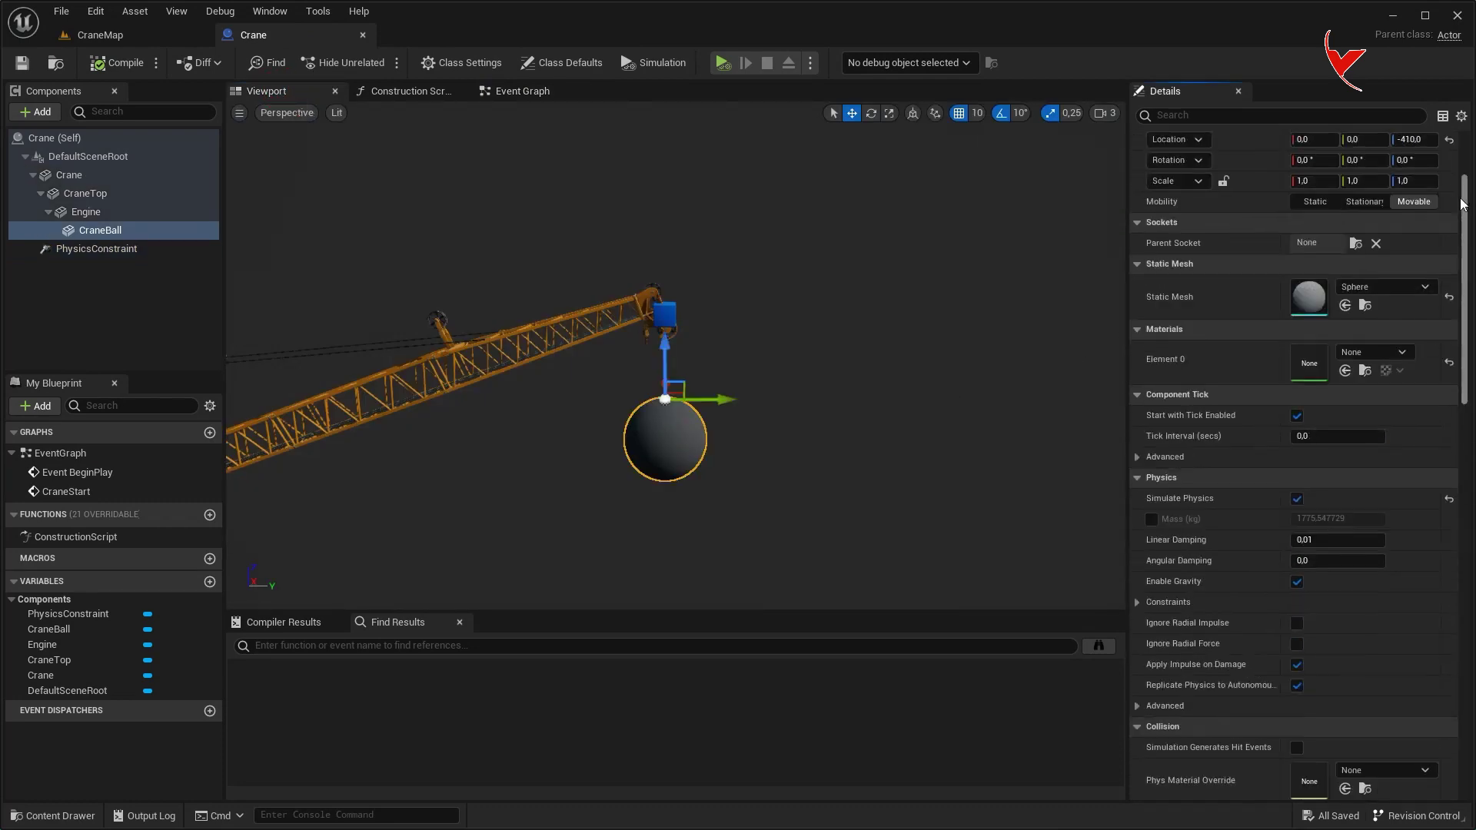
left_click(1386, 356)
type("metal")
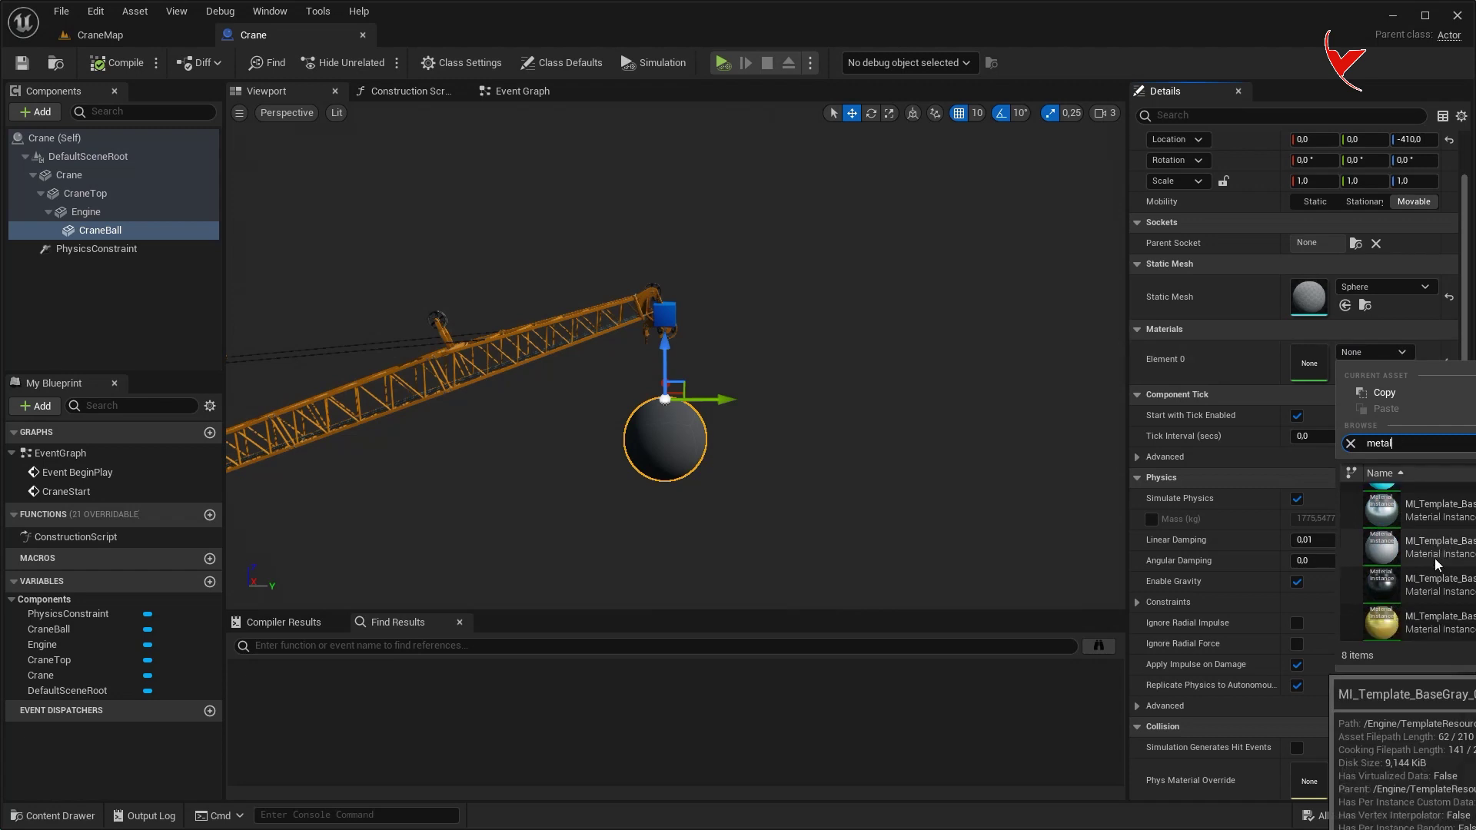
left_click(1435, 556)
key("ctrl+shift+s")
- Add a Cable component under CraneBall with a child Scene component named CableEnd
left_click(36, 111)
type("cable")
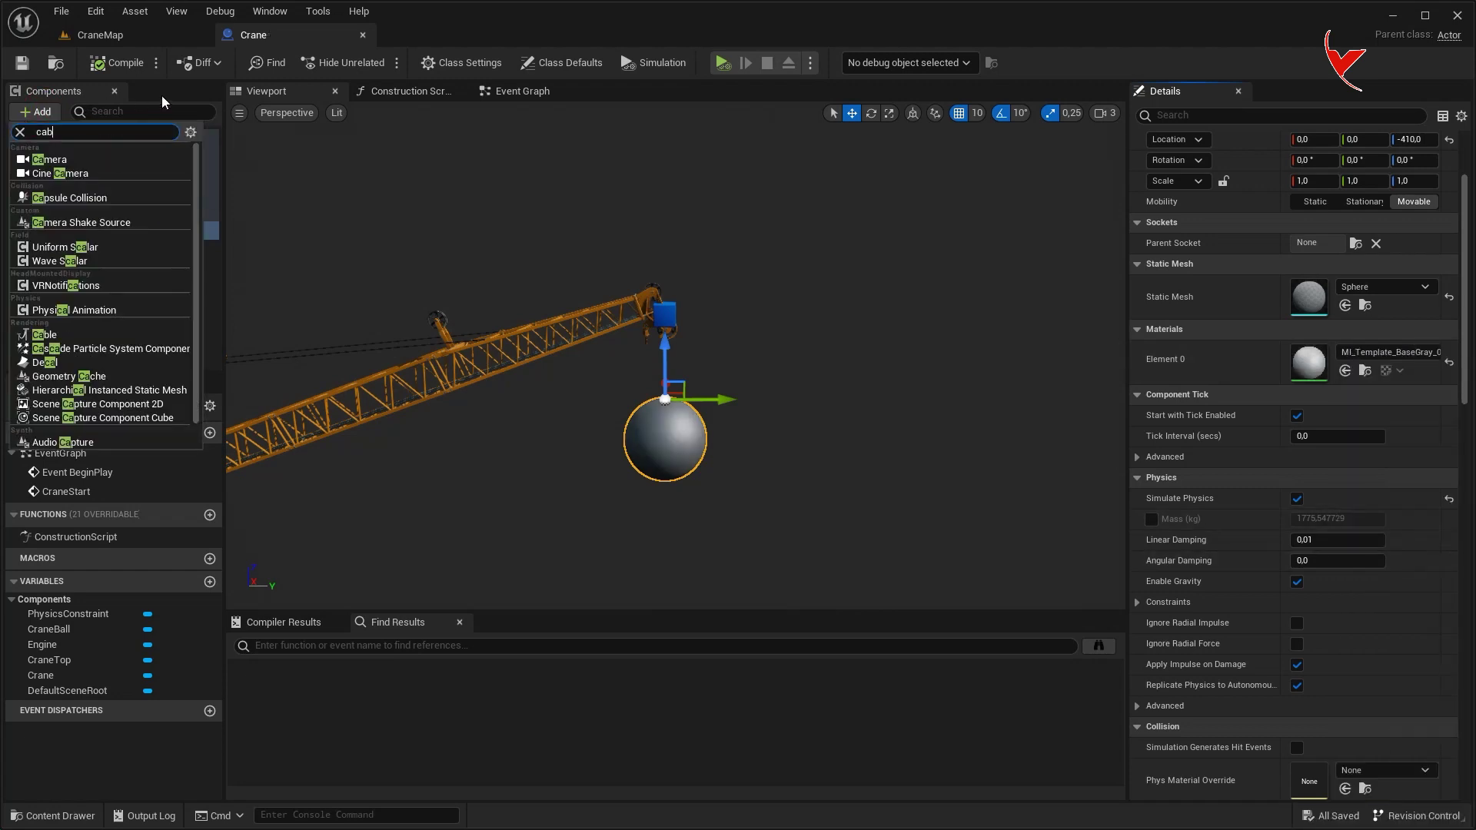
left_click(75, 159)
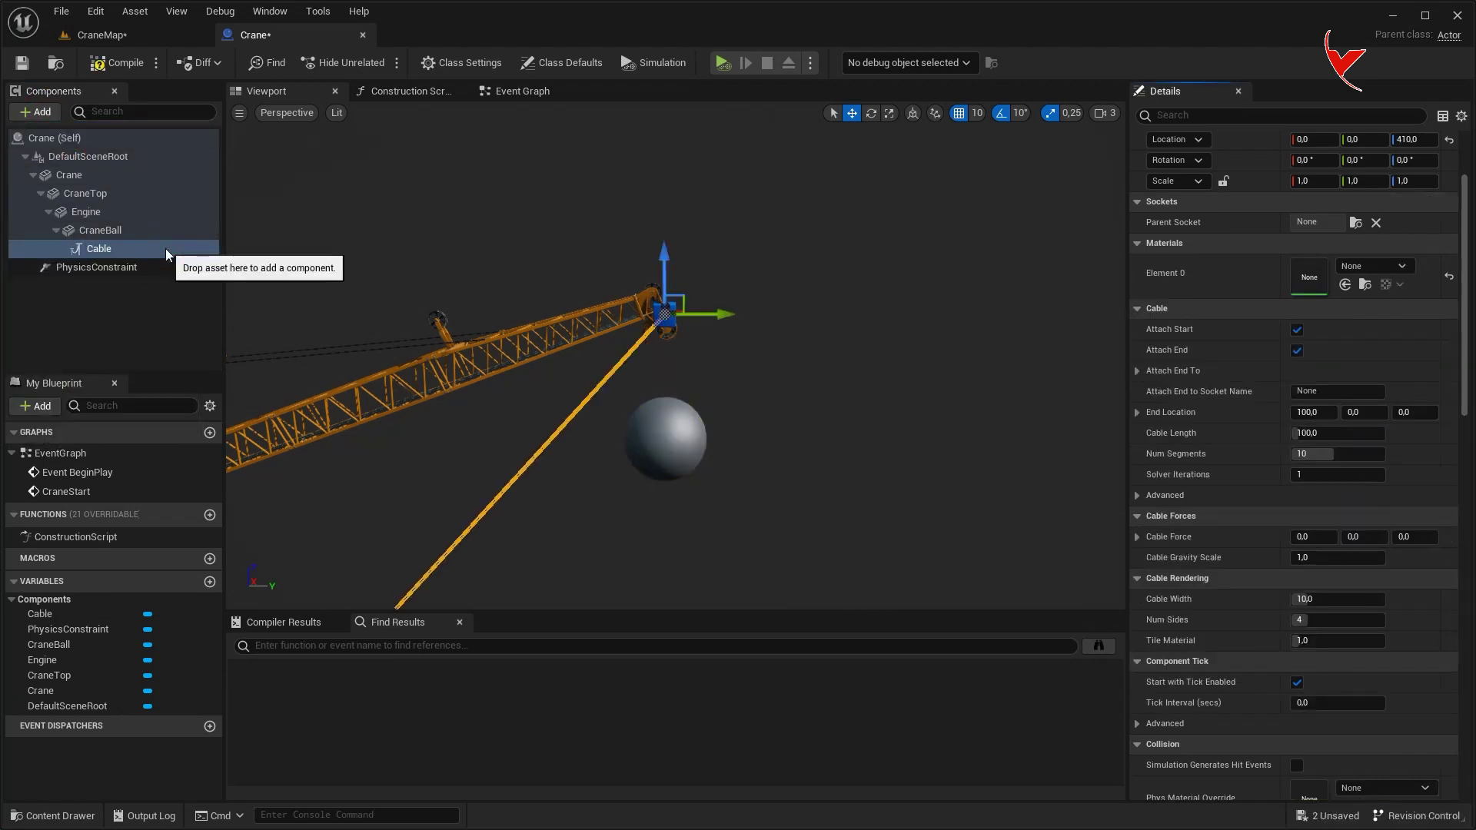
left_click(42, 113)
type("scene")
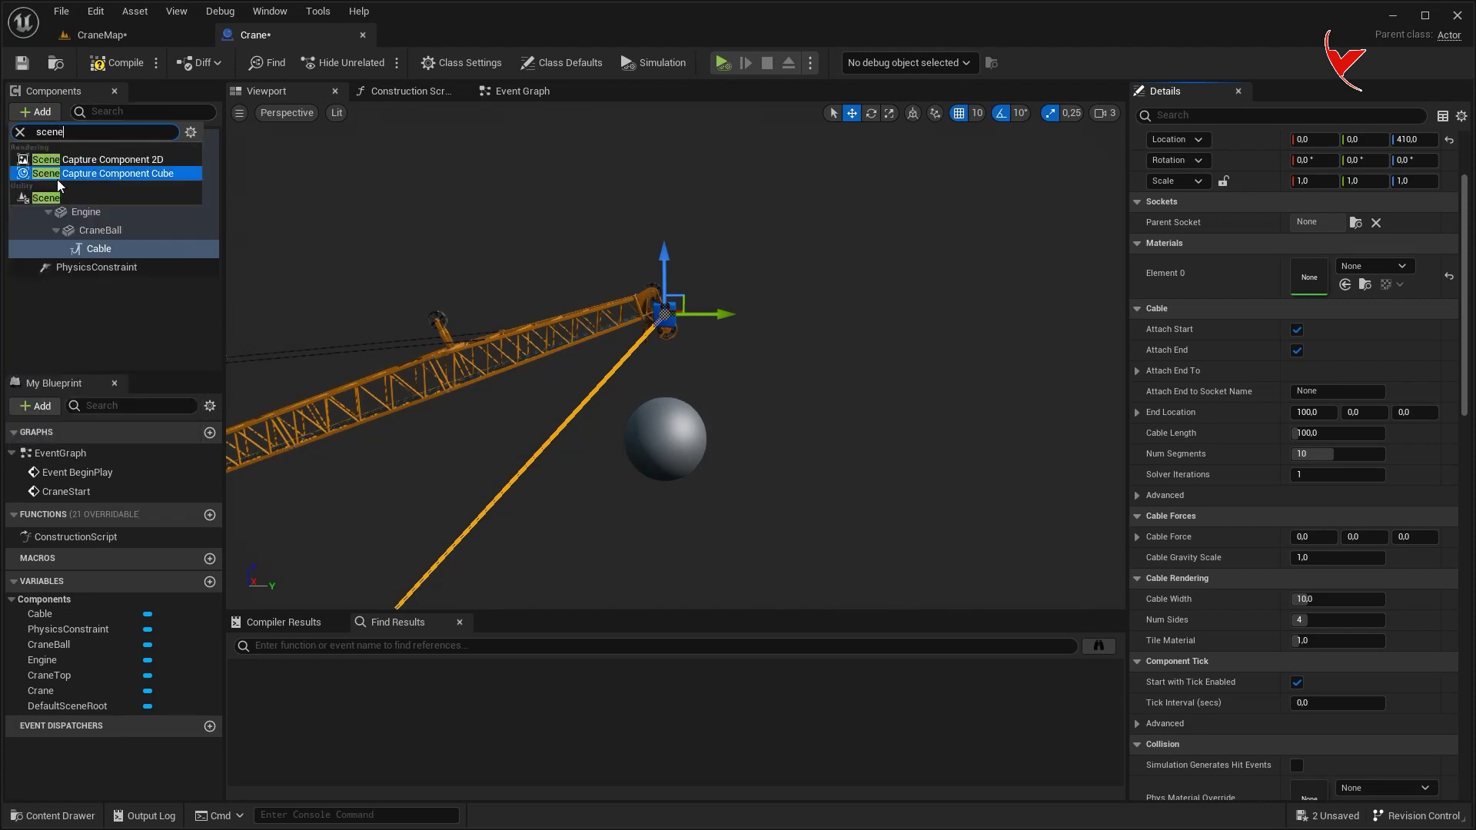
left_click(56, 178)
type("CableEnd")
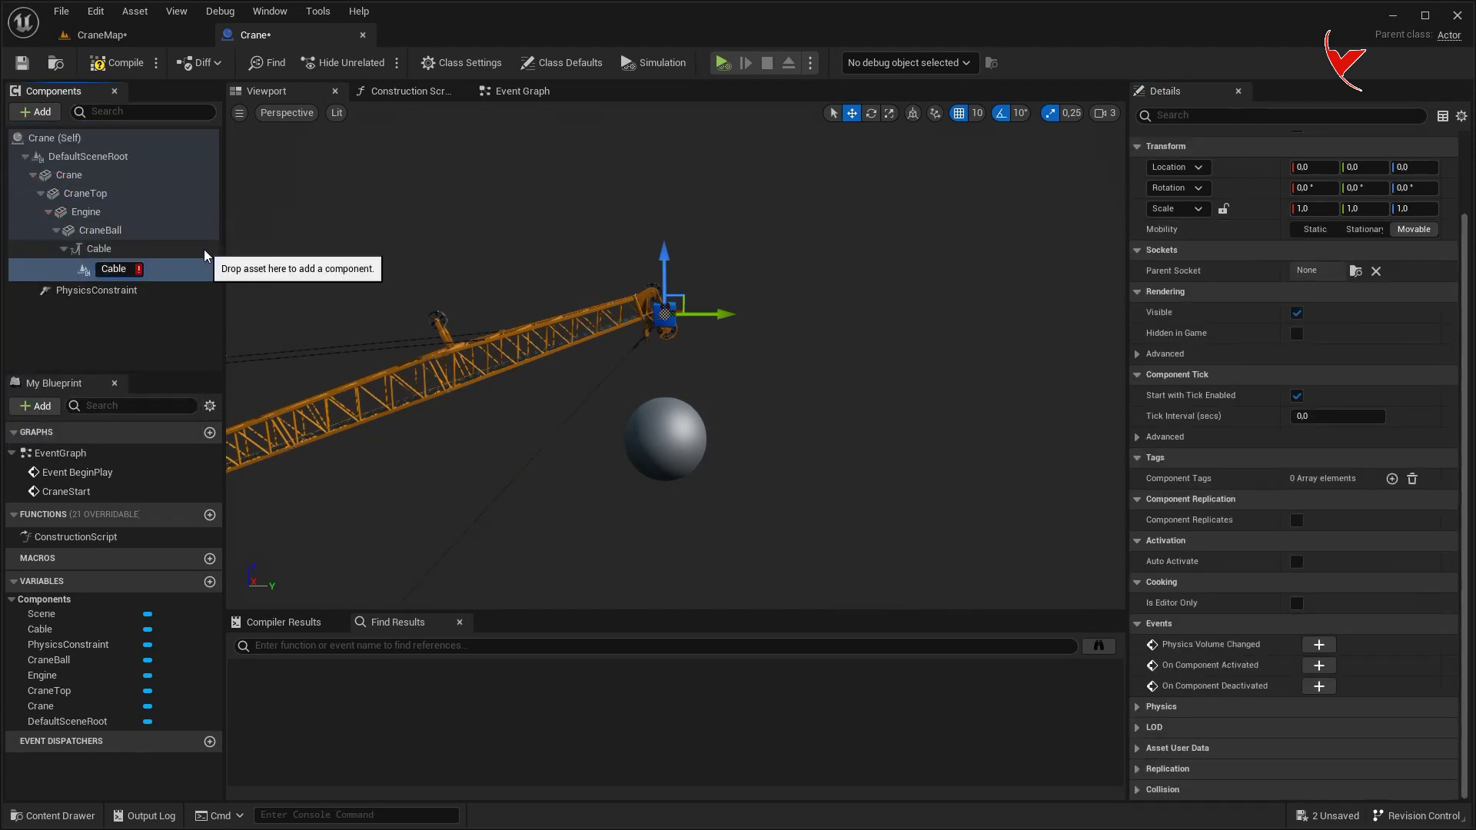
key("Return")
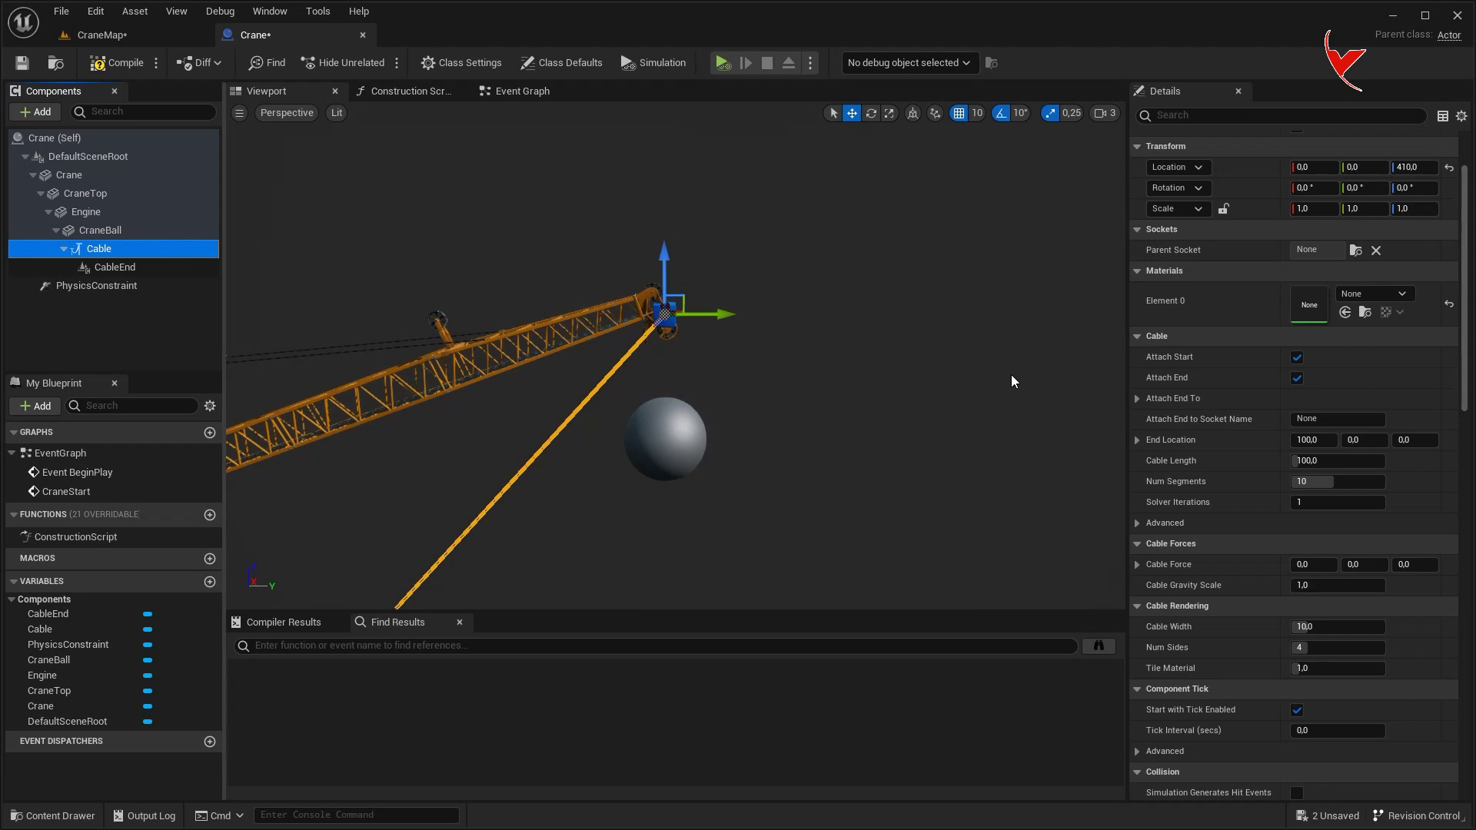
- Attach the cable end to CableEnd, use 5 segments, adjust its length and give it the grey material
left_click(1138, 398)
left_click(1337, 419)
type("CableEnd")
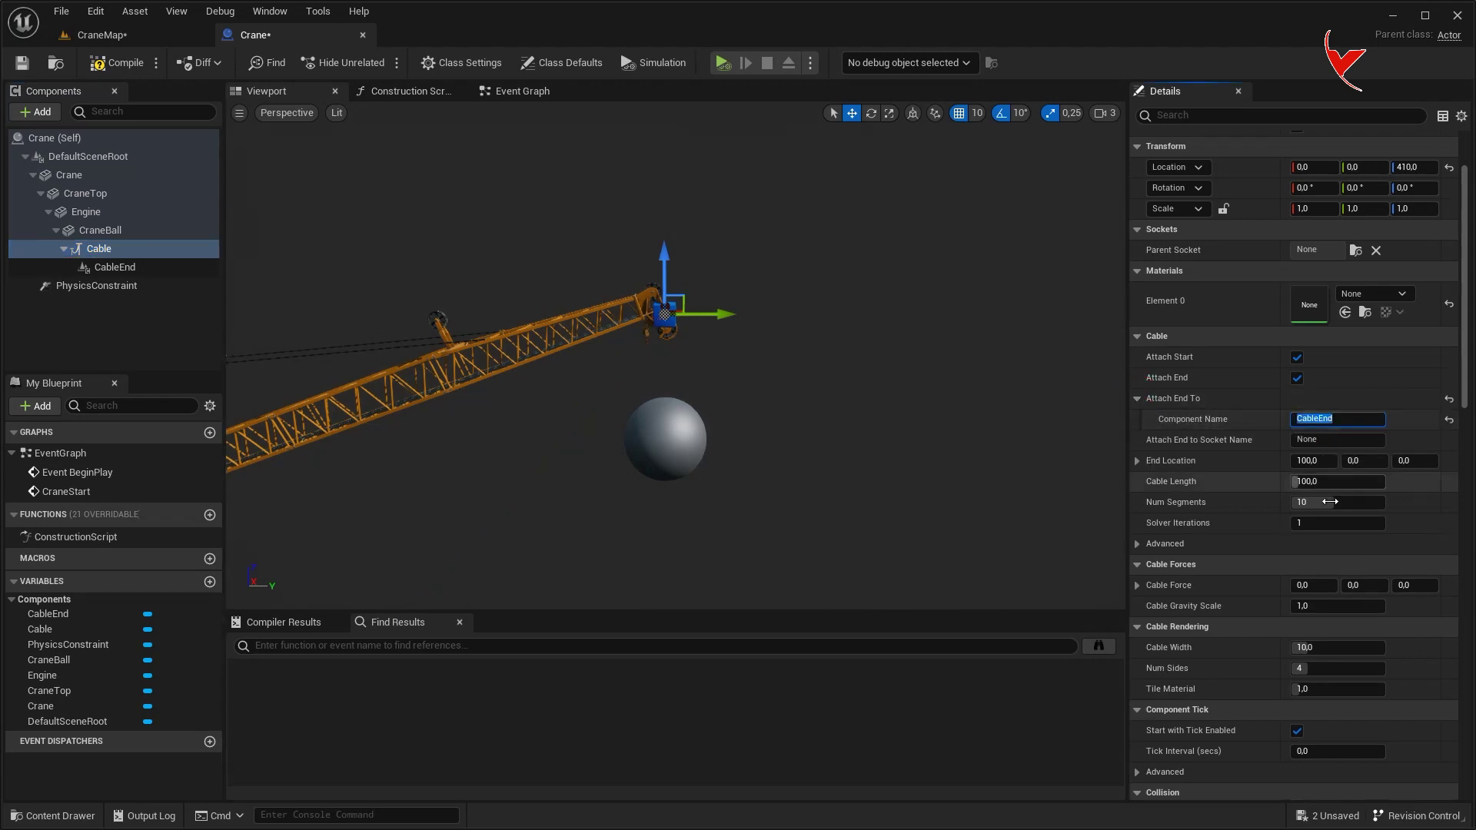
left_click(1338, 502)
type("5")
key("Return")
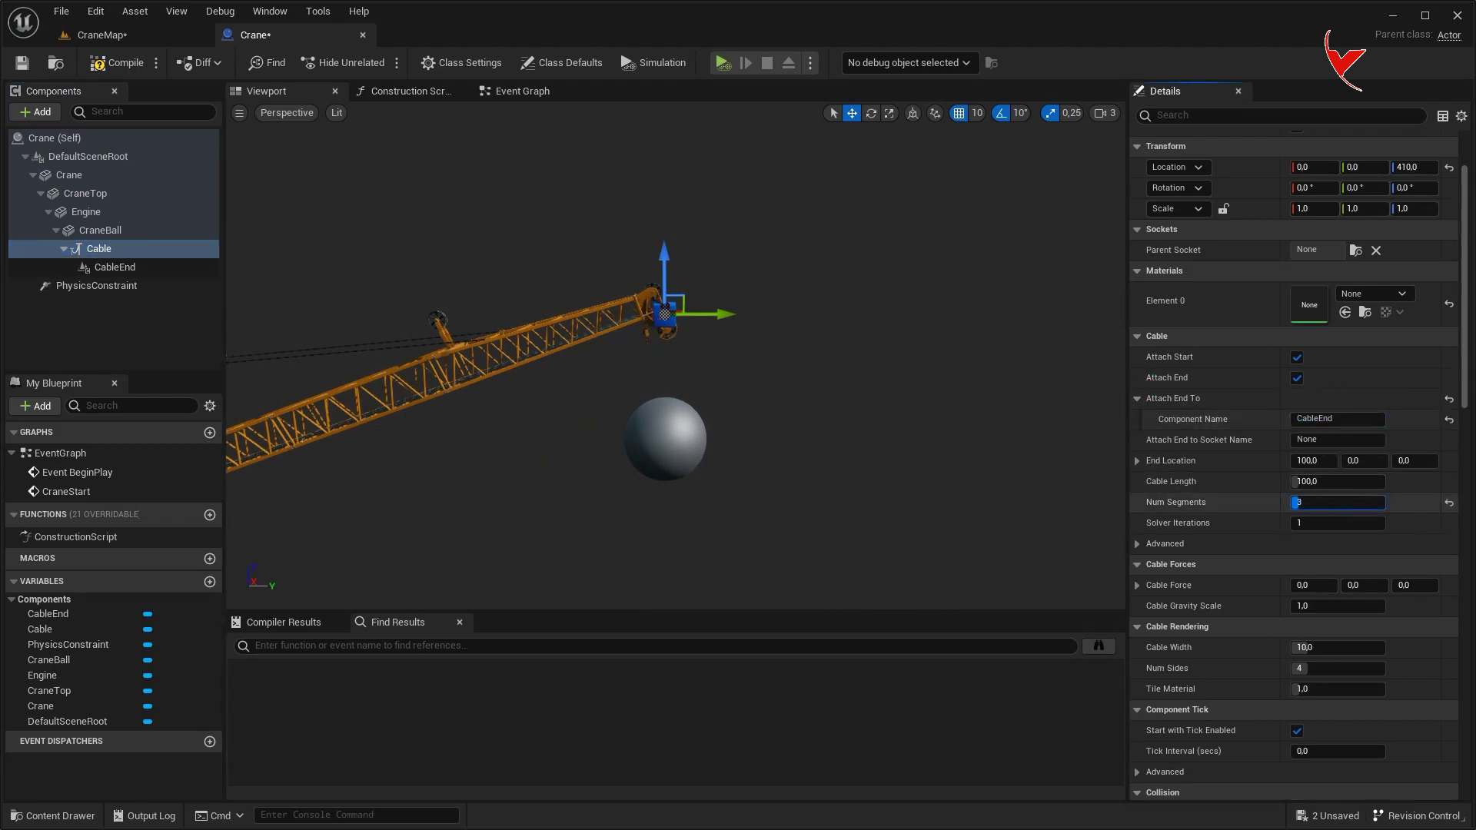
left_click(1331, 483)
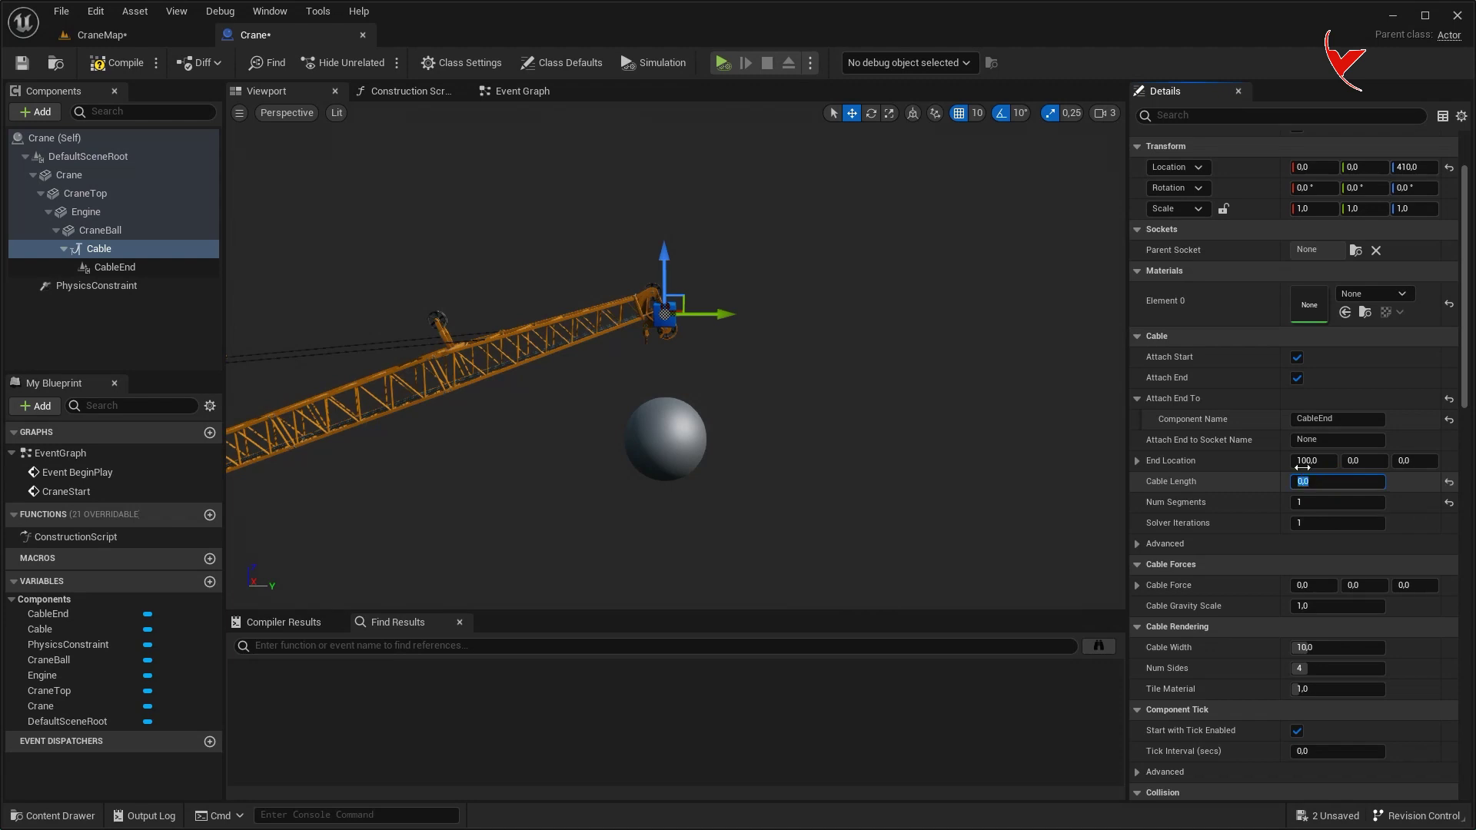
left_click(1353, 294)
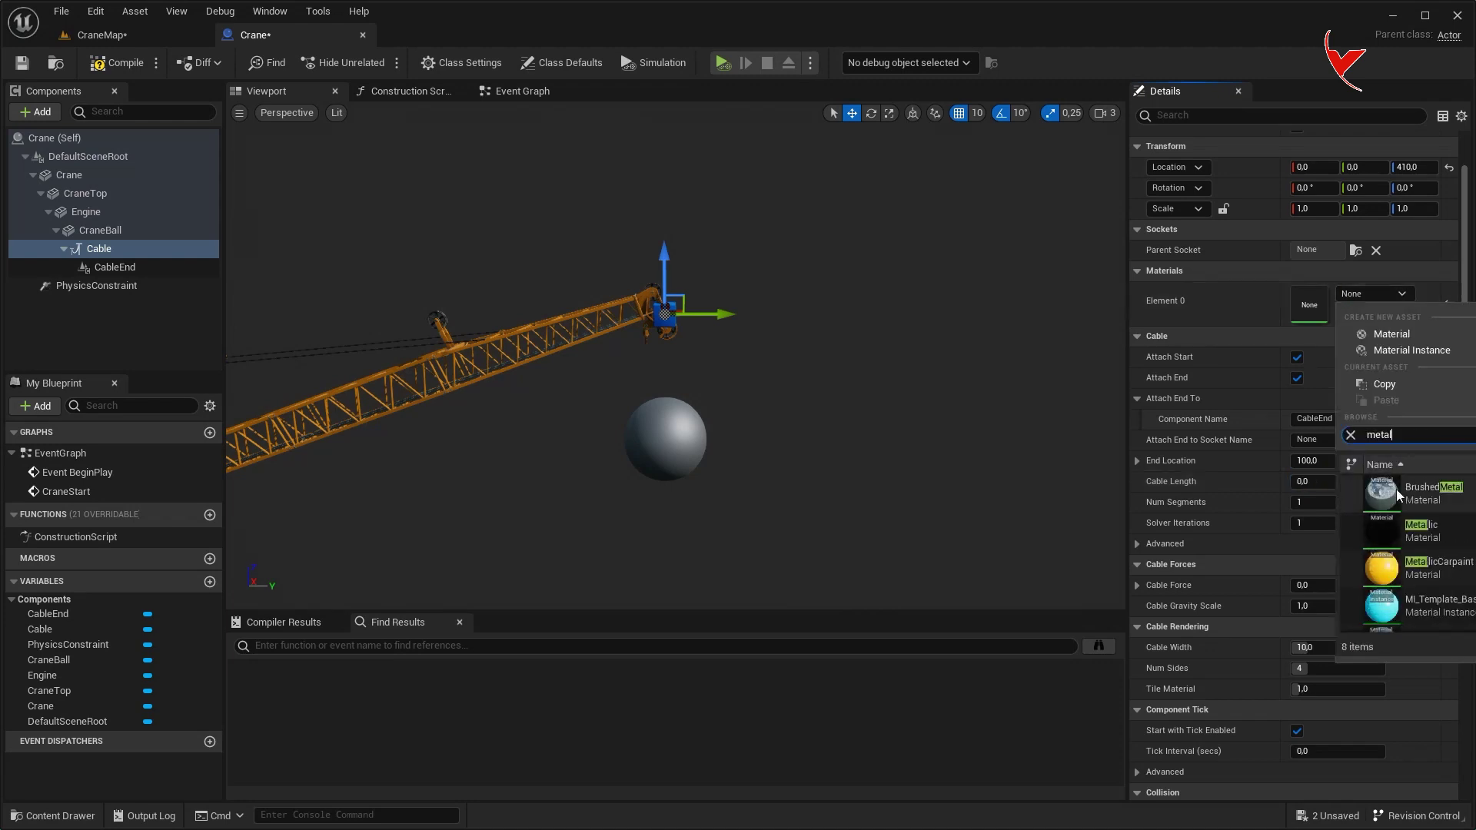
left_click(1433, 557)
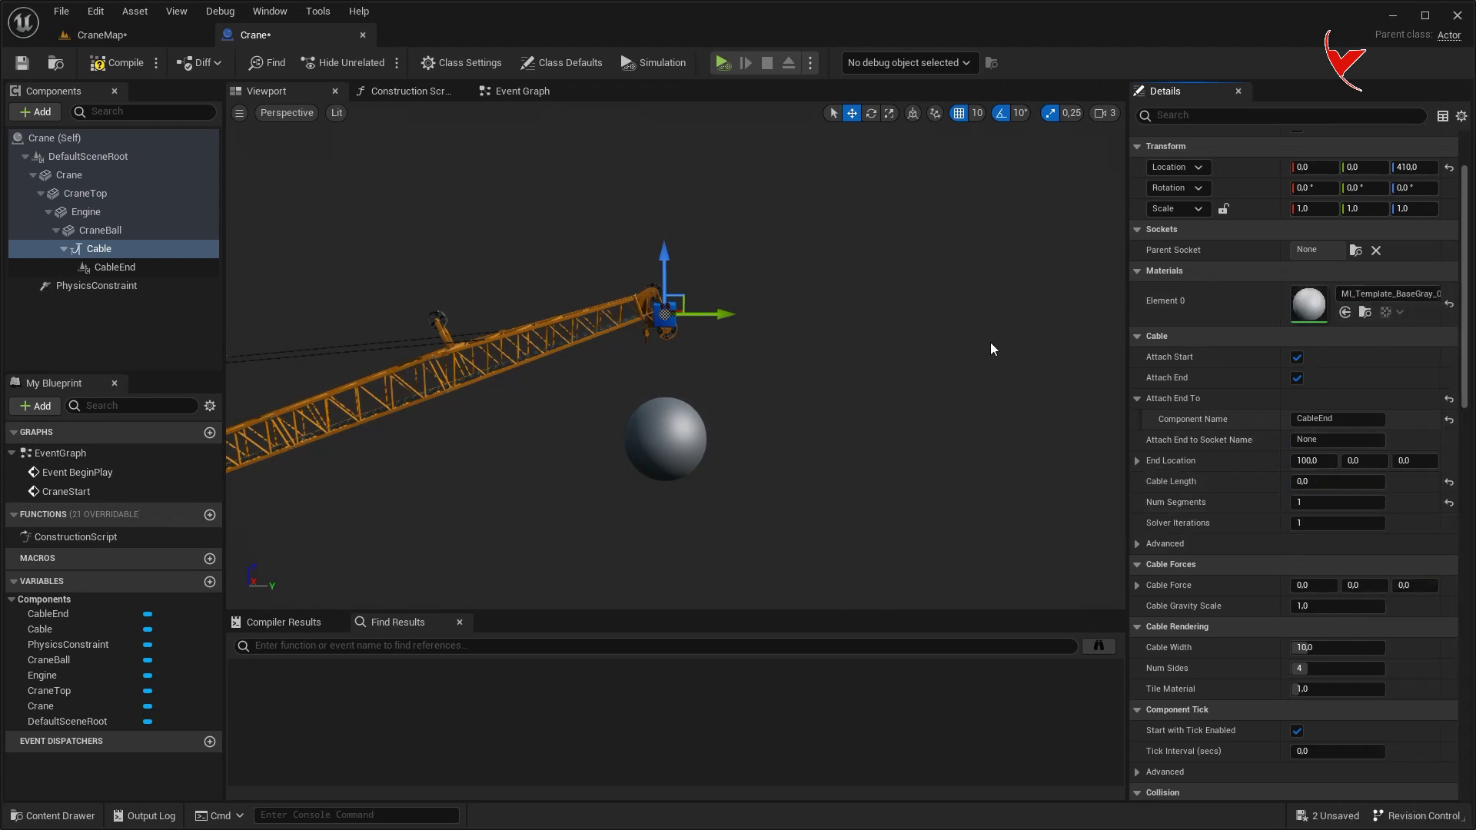
- Inspect the cable around CableEnd and set the Cable's End Location X to 0
left_click(151, 269)
mouse_move(791, 353)
right_mouse_down()
mouse_move(769, 338)
mouse_move(814, 334)
right_mouse_up()
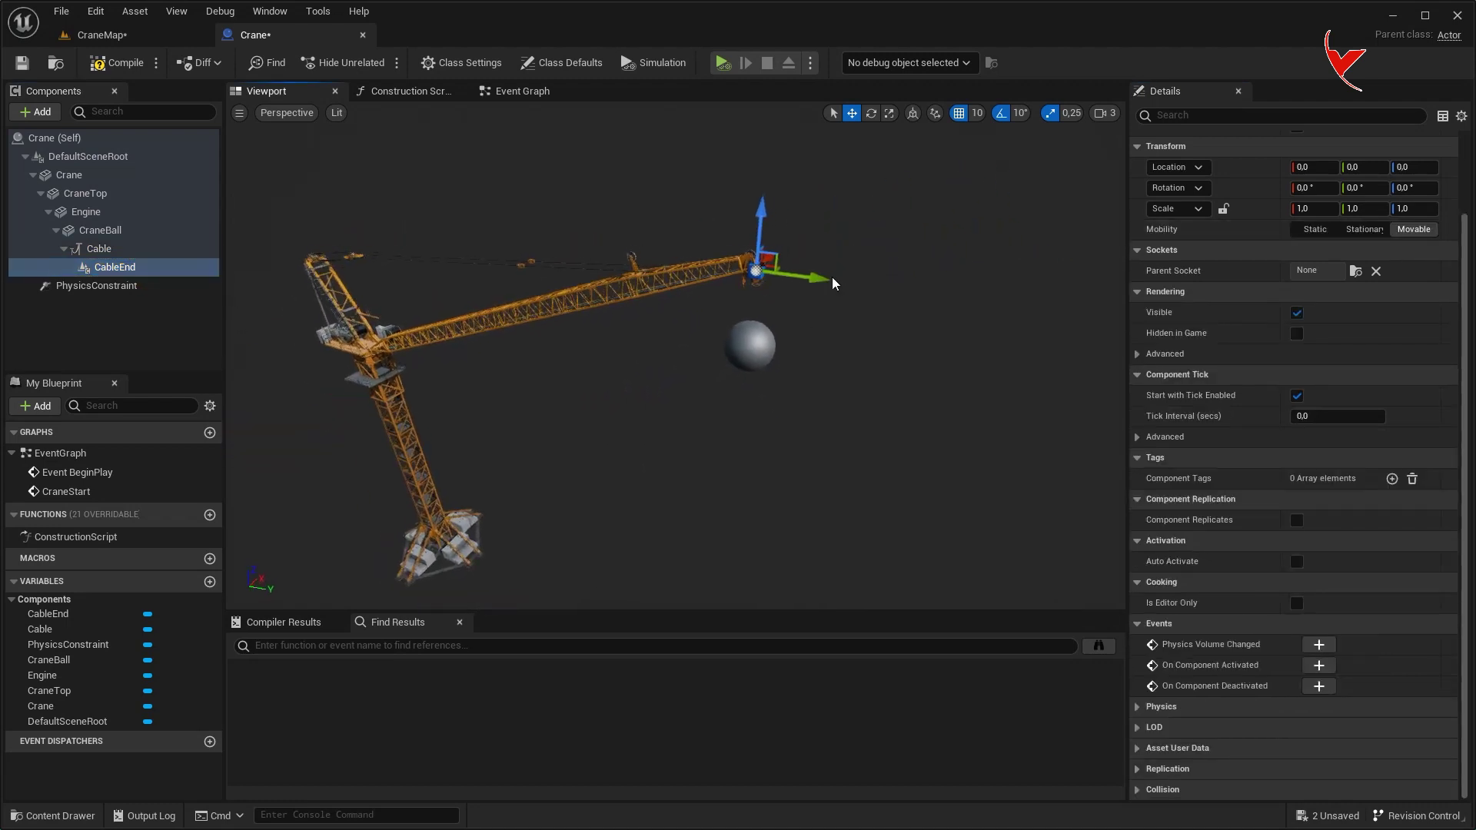
key("f")
mouse_move(755, 274)
left_mouse_down("alt")
mouse_move(938, 335)
mouse_move(717, 338)
left_mouse_up("alt")
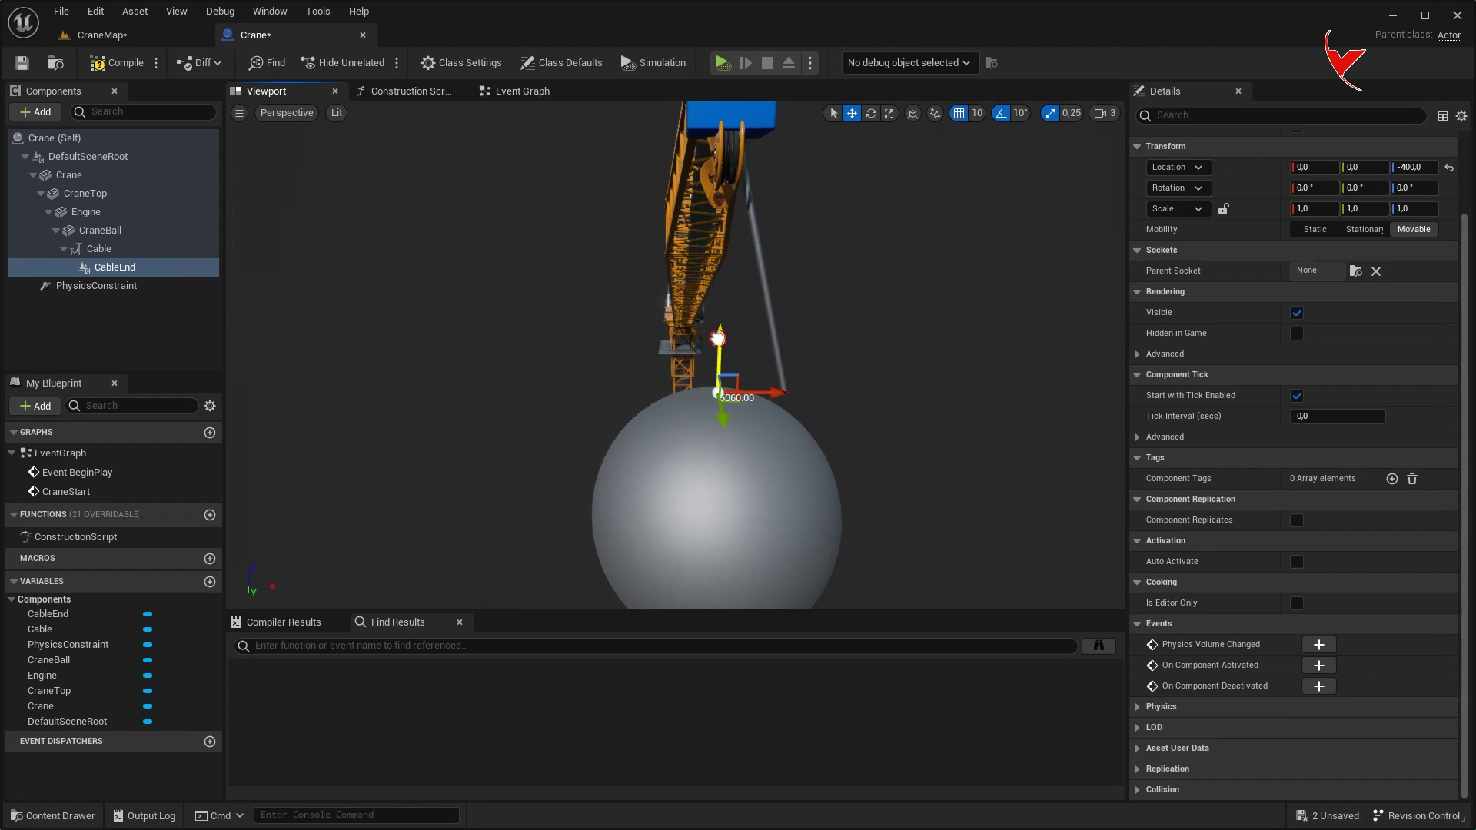
left_click(99, 249)
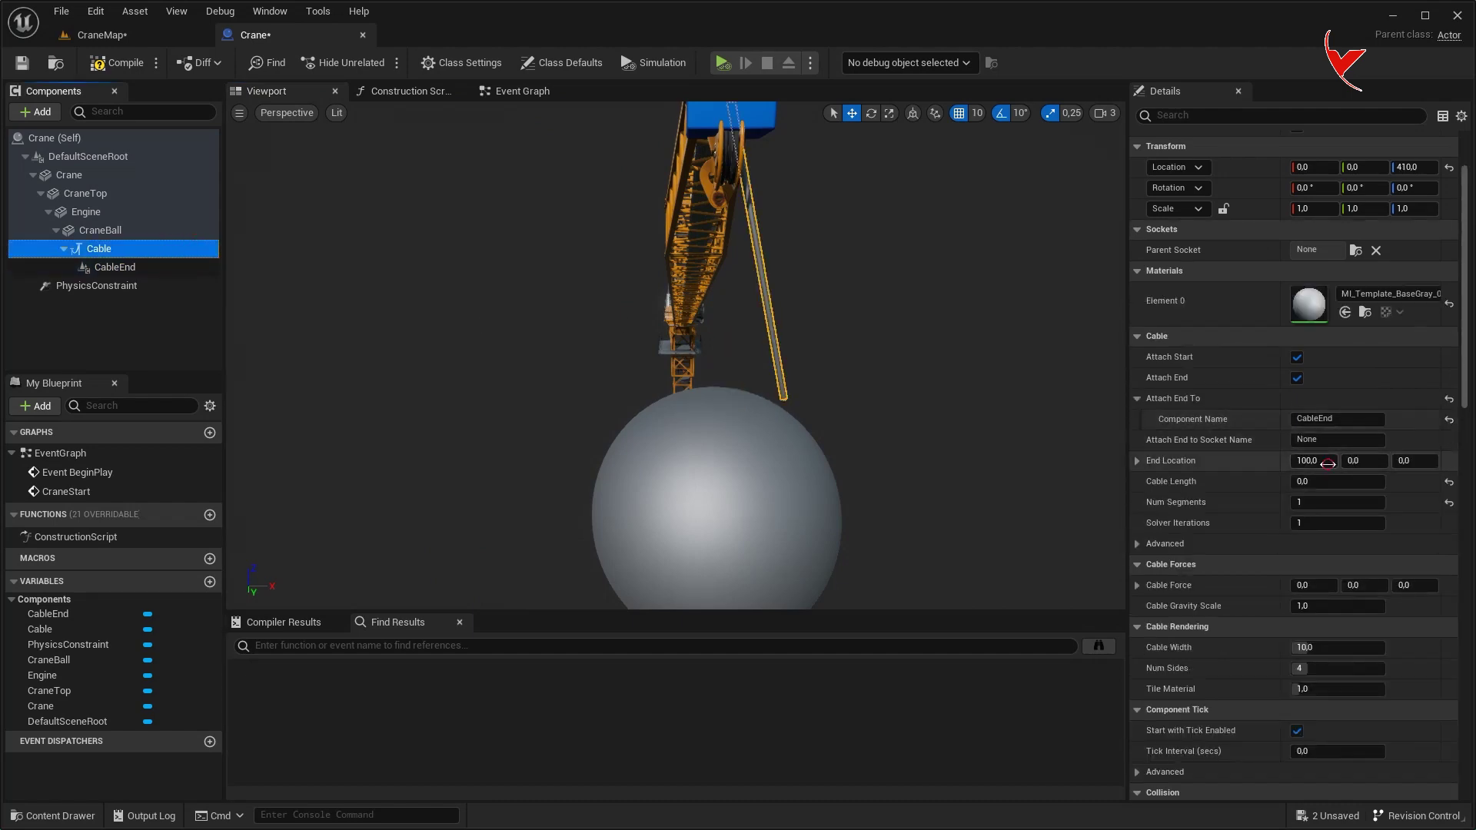
type("0")
key("Return")
left_click(177, 34)
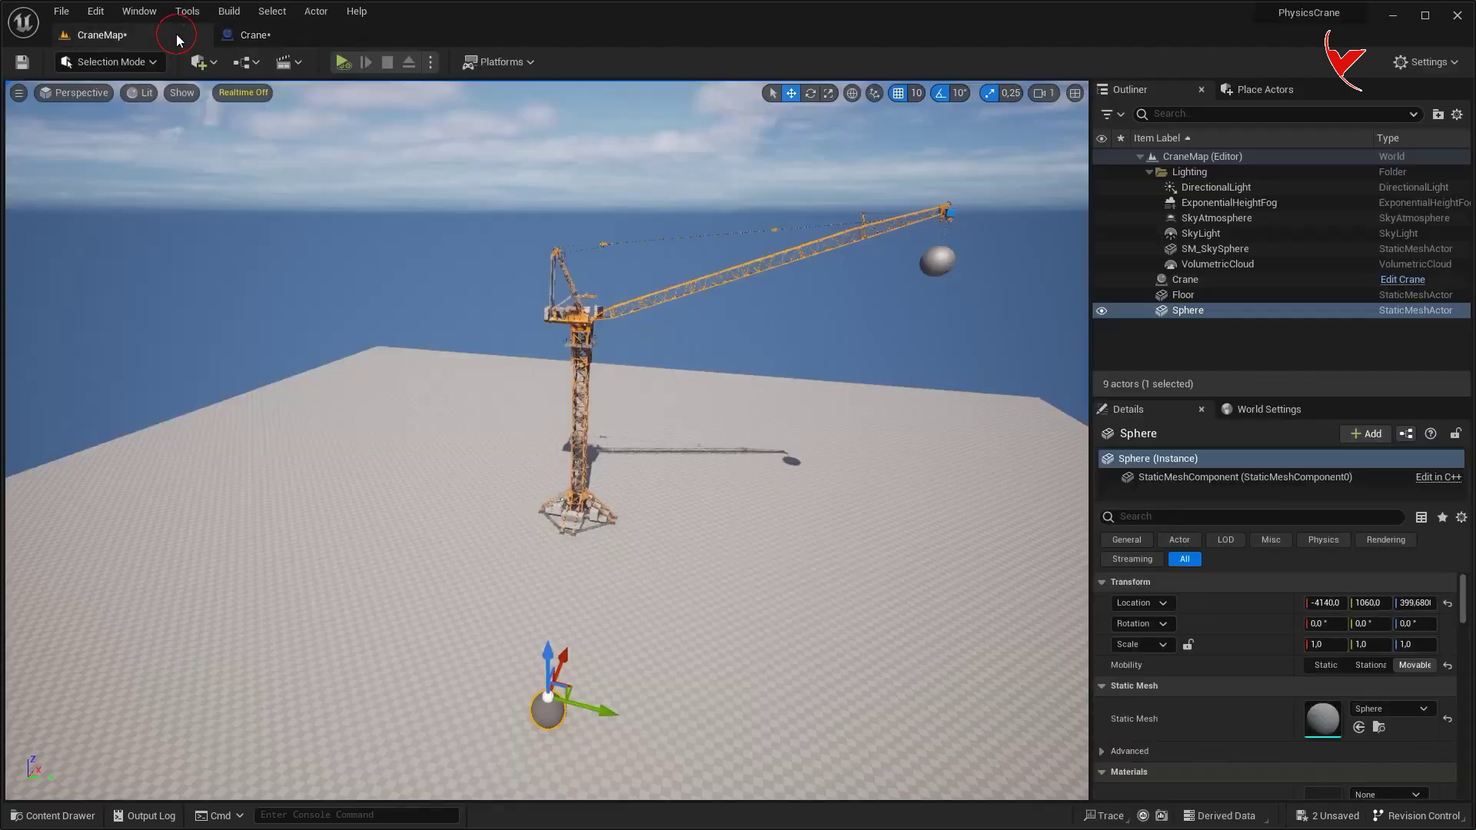
- After a test play, move Cable out from under CraneBall while keeping CableEnd under it
left_click(335, 60)
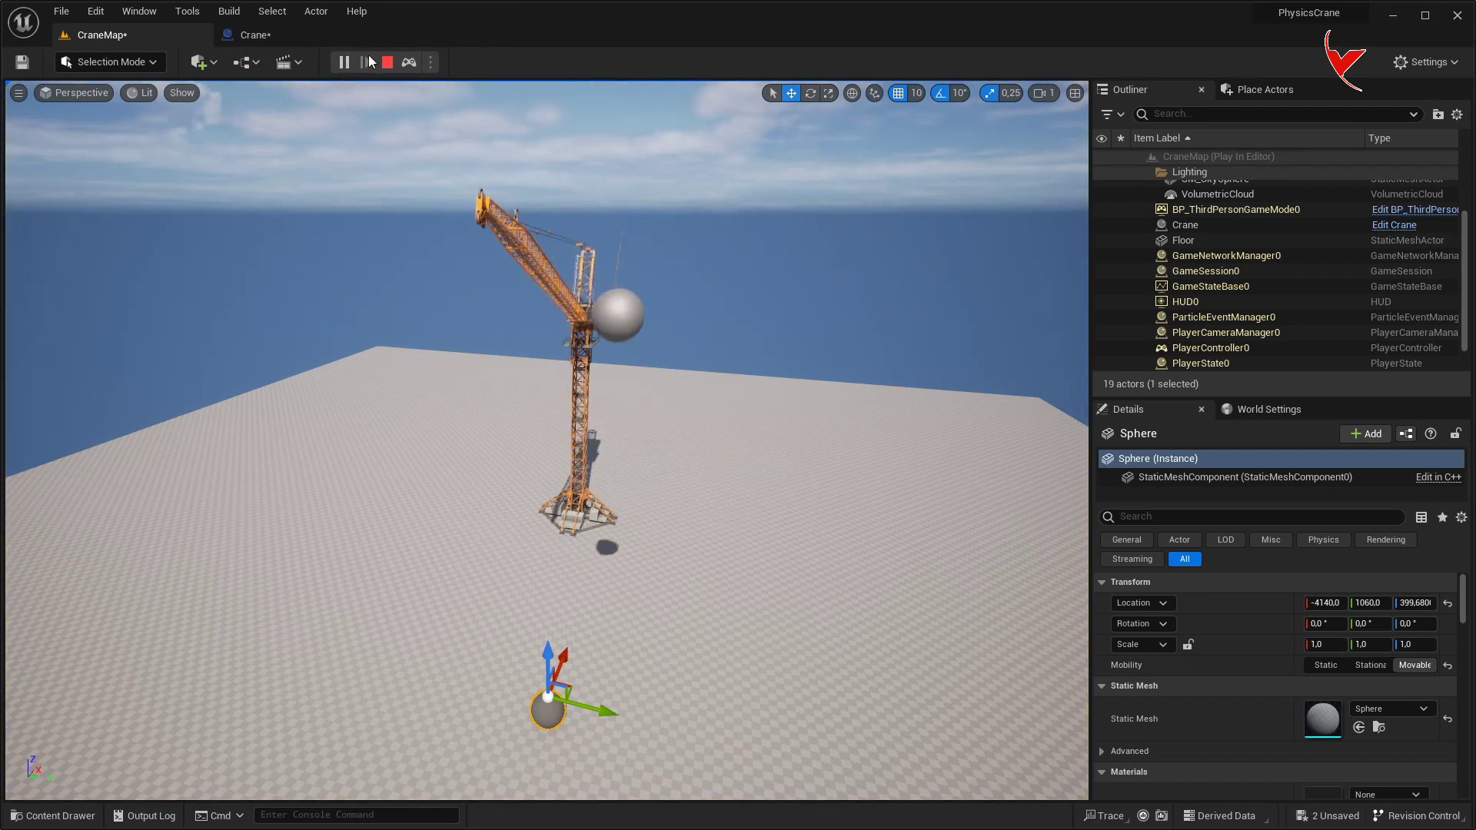
left_click(310, 36)
left_click_drag(118, 252, 100, 196)
left_click_drag(98, 265, 100, 230)
- Play CraneMap again to check the cable holds the swinging ball, then reopen the Crane blueprint
left_click(102, 35)
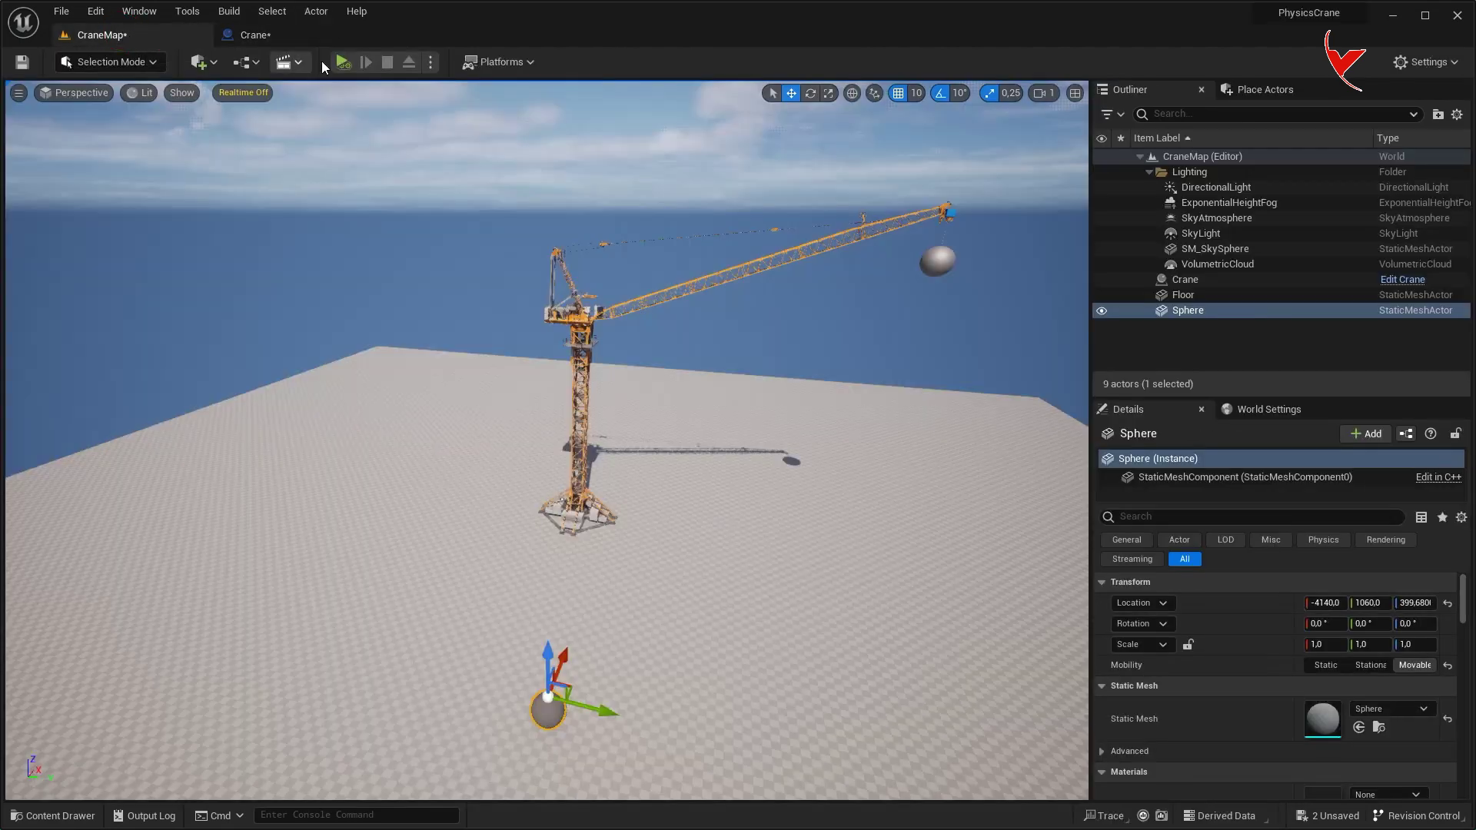
left_click(342, 62)
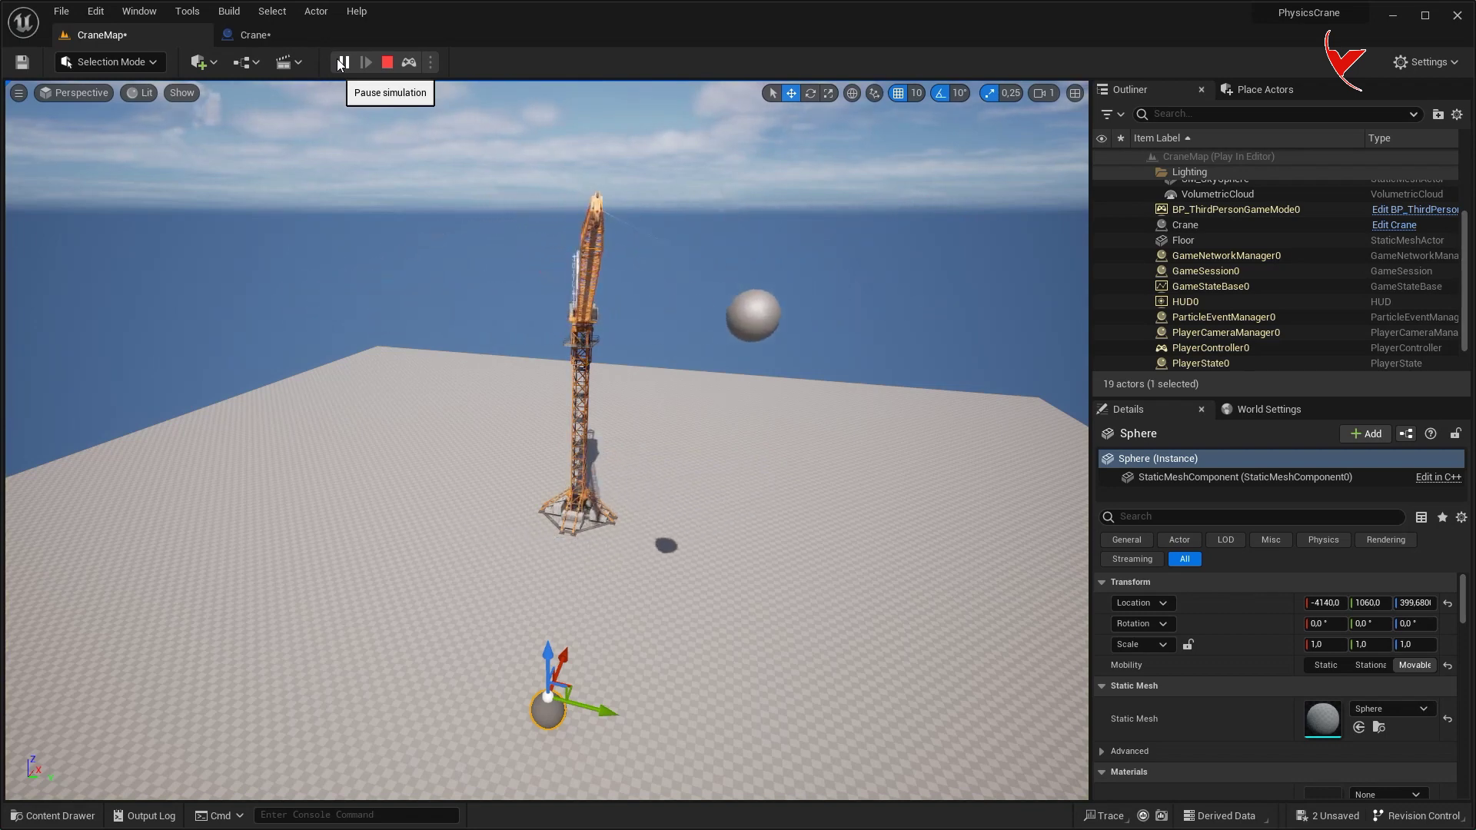
left_click(396, 67)
left_click(302, 39)
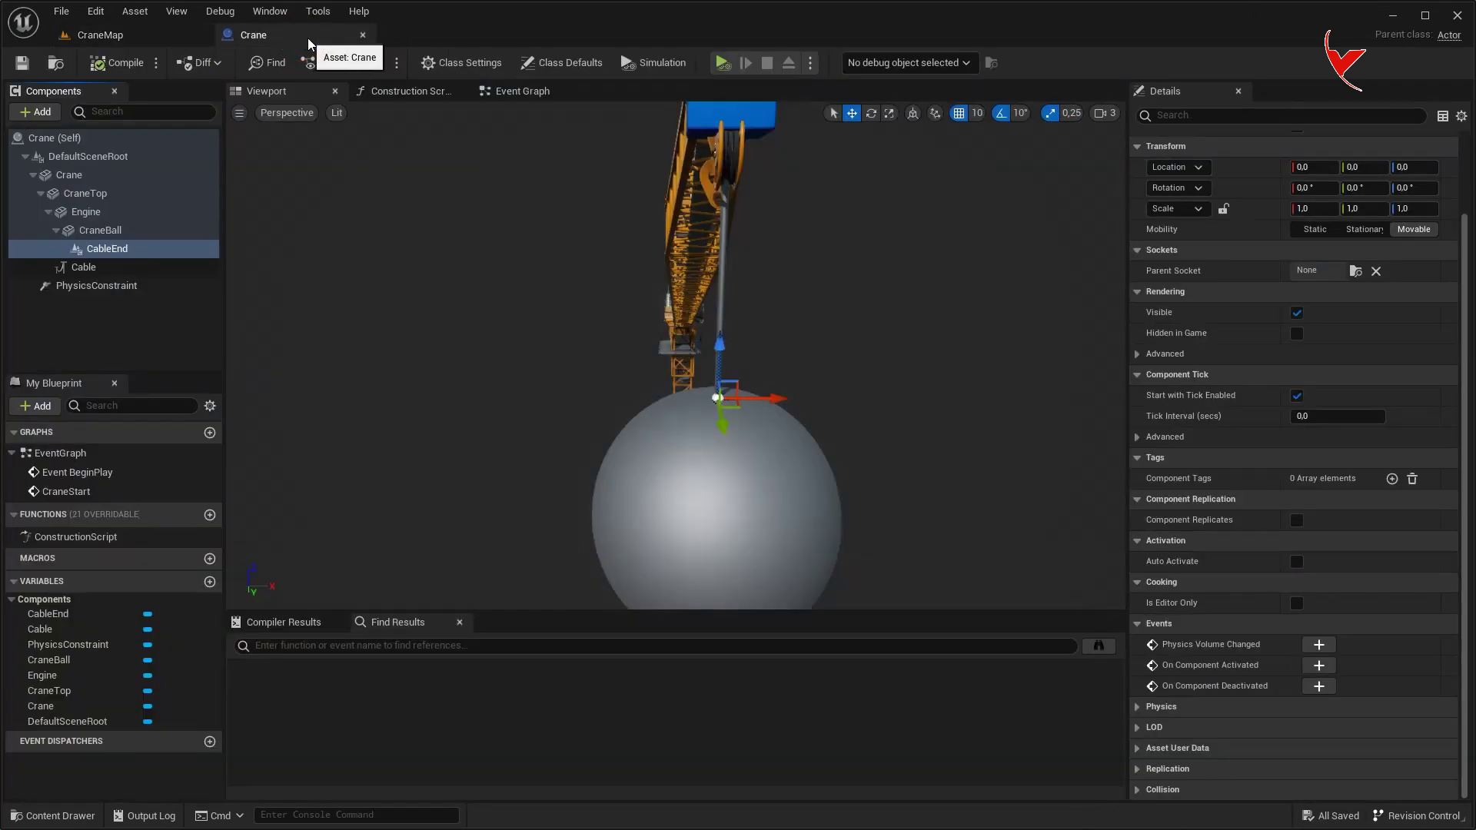
- Add a Move Component To node driven from CraneStart's exec pin
left_click(523, 91)
scroll(547, 319, "down", 1)
scroll(800, 343, "down", 4)
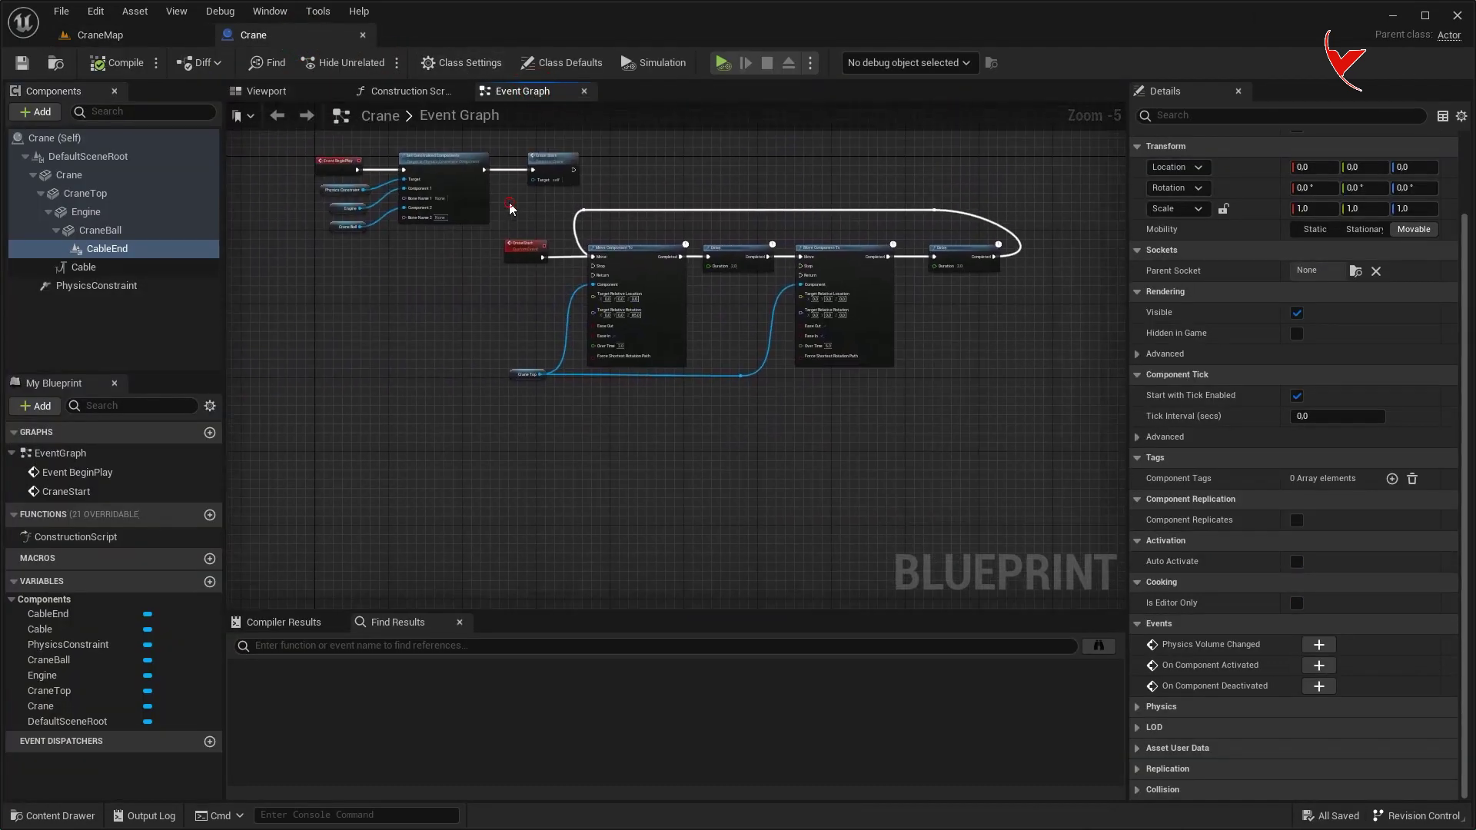
left_click_drag(510, 209, 1014, 381)
scroll(611, 256, "up", 3)
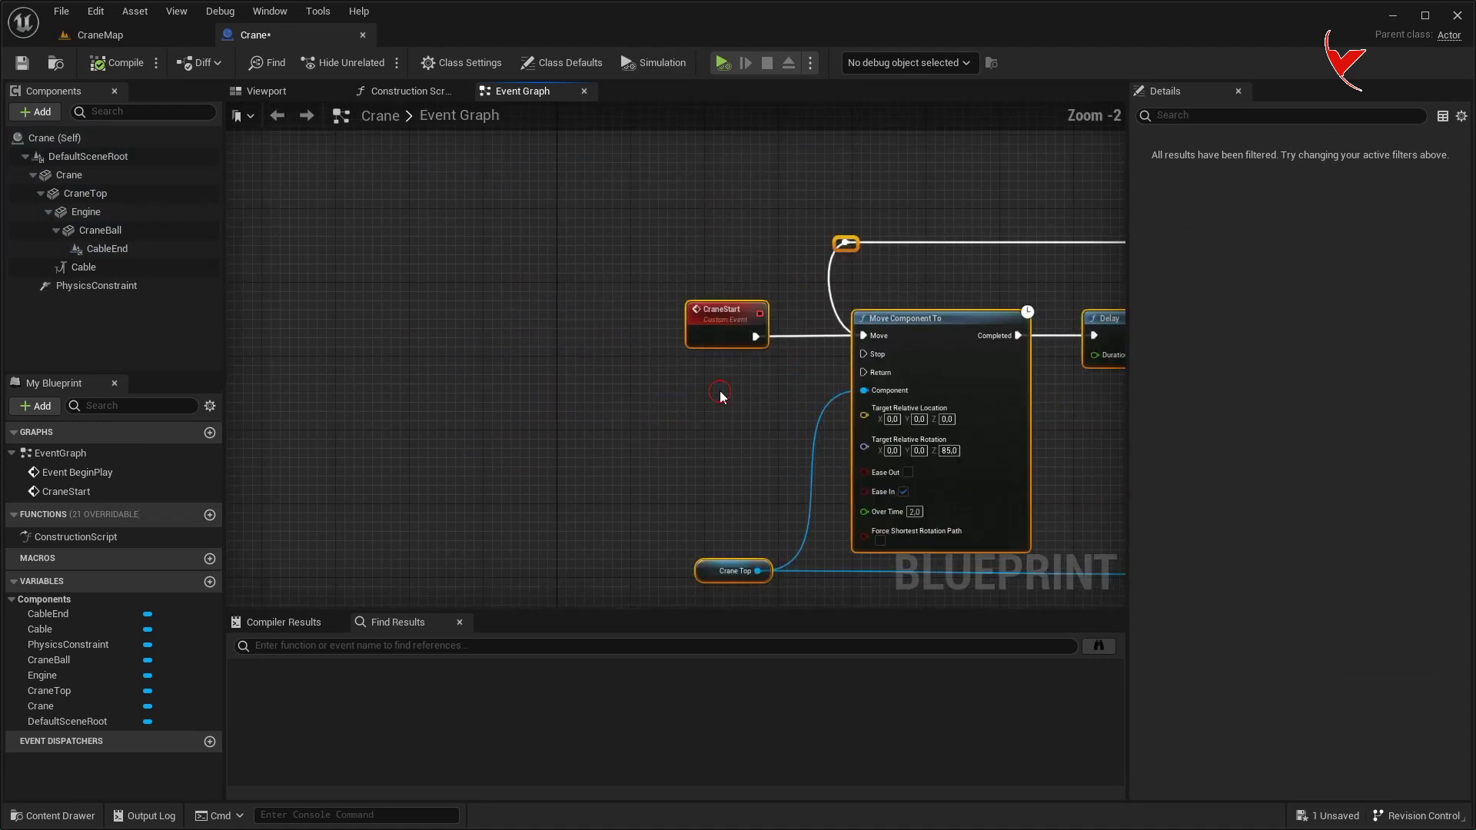
left_click(388, 315)
scroll(485, 349, "up", 2)
mouse_move(365, 304)
left_mouse_down()
mouse_move(352, 304)
mouse_move(585, 328)
left_mouse_up()
type("move ")
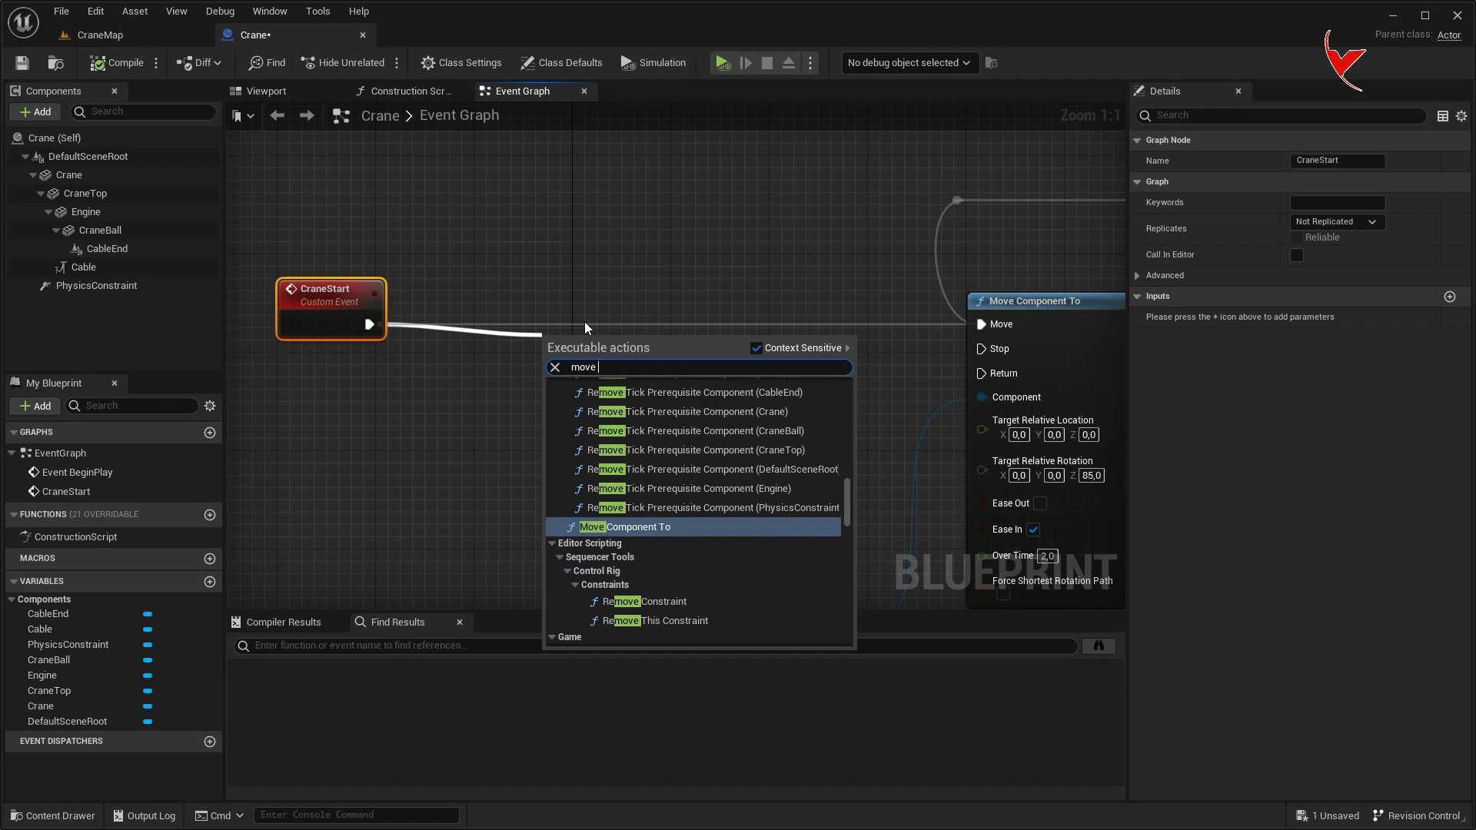
type("compo")
key("Return")
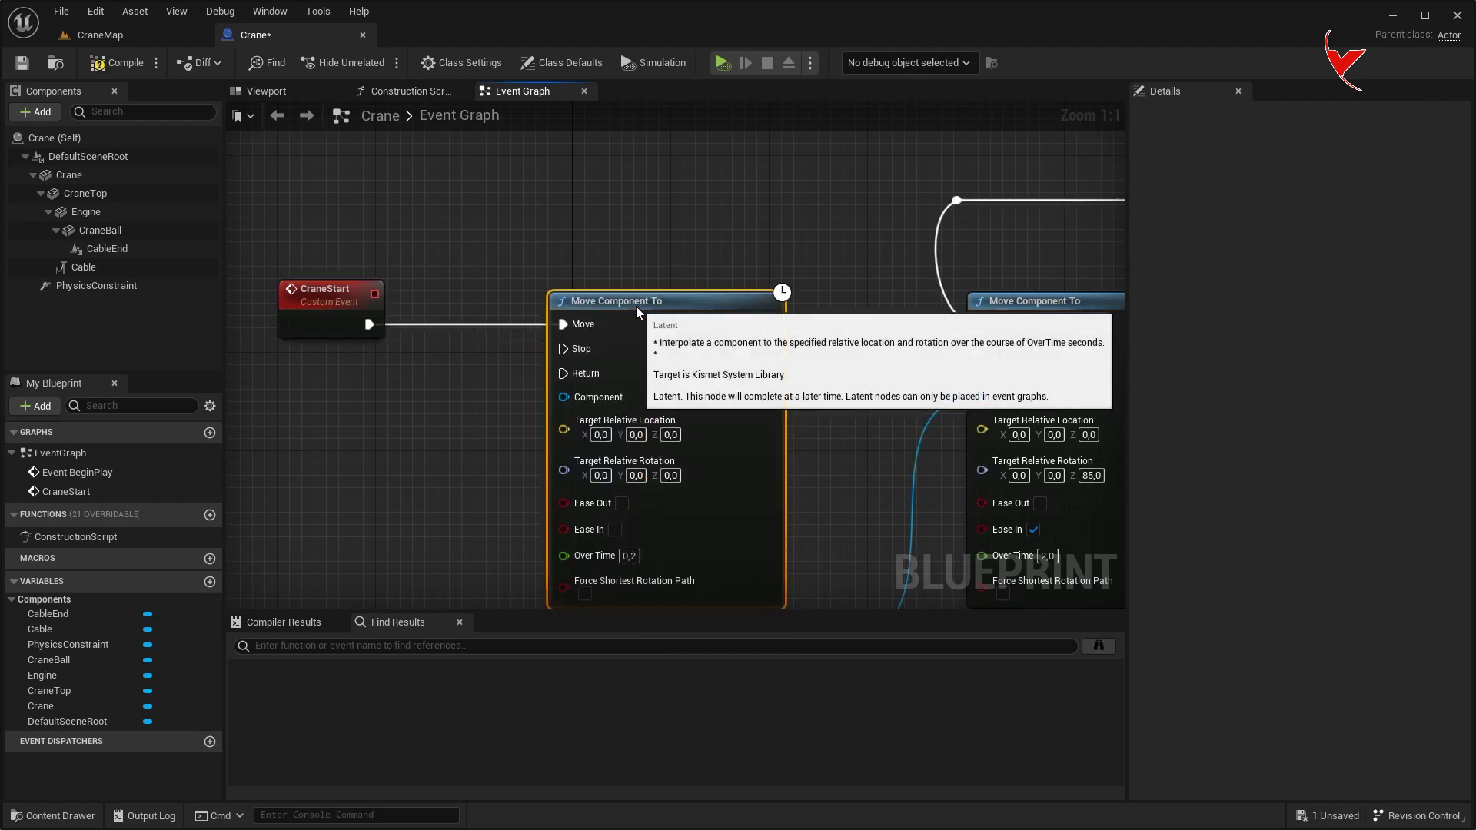
- Wire an Engine reference into the new node's Component pin and select the wrecking ball in the preview
right_click_drag(635, 306, 619, 205)
left_click_drag(364, 314, 547, 295)
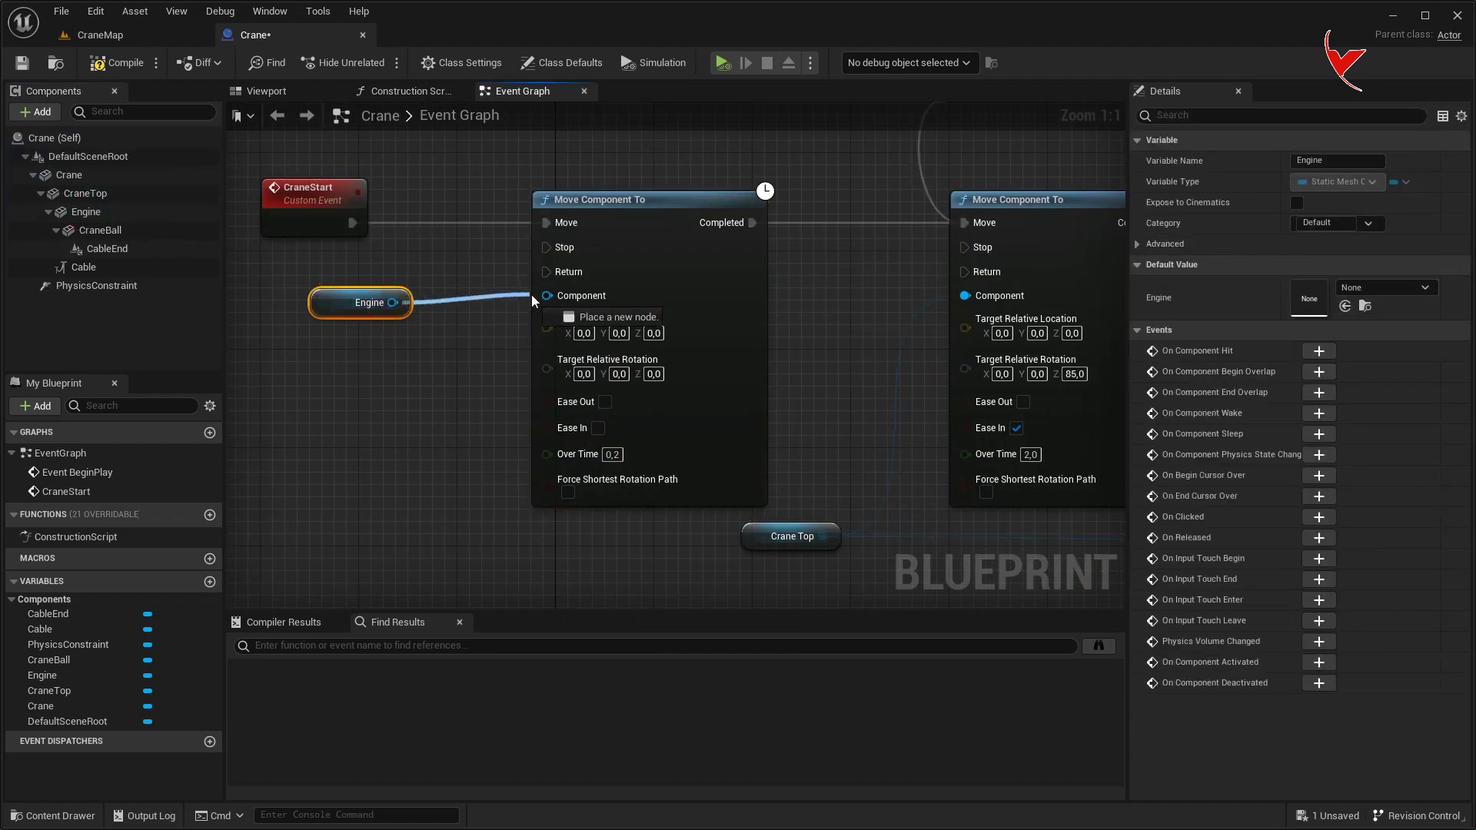
left_click(266, 91)
mouse_move(666, 383)
left_mouse_down()
mouse_move(769, 382)
mouse_move(457, 336)
left_mouse_up()
left_click(457, 336)
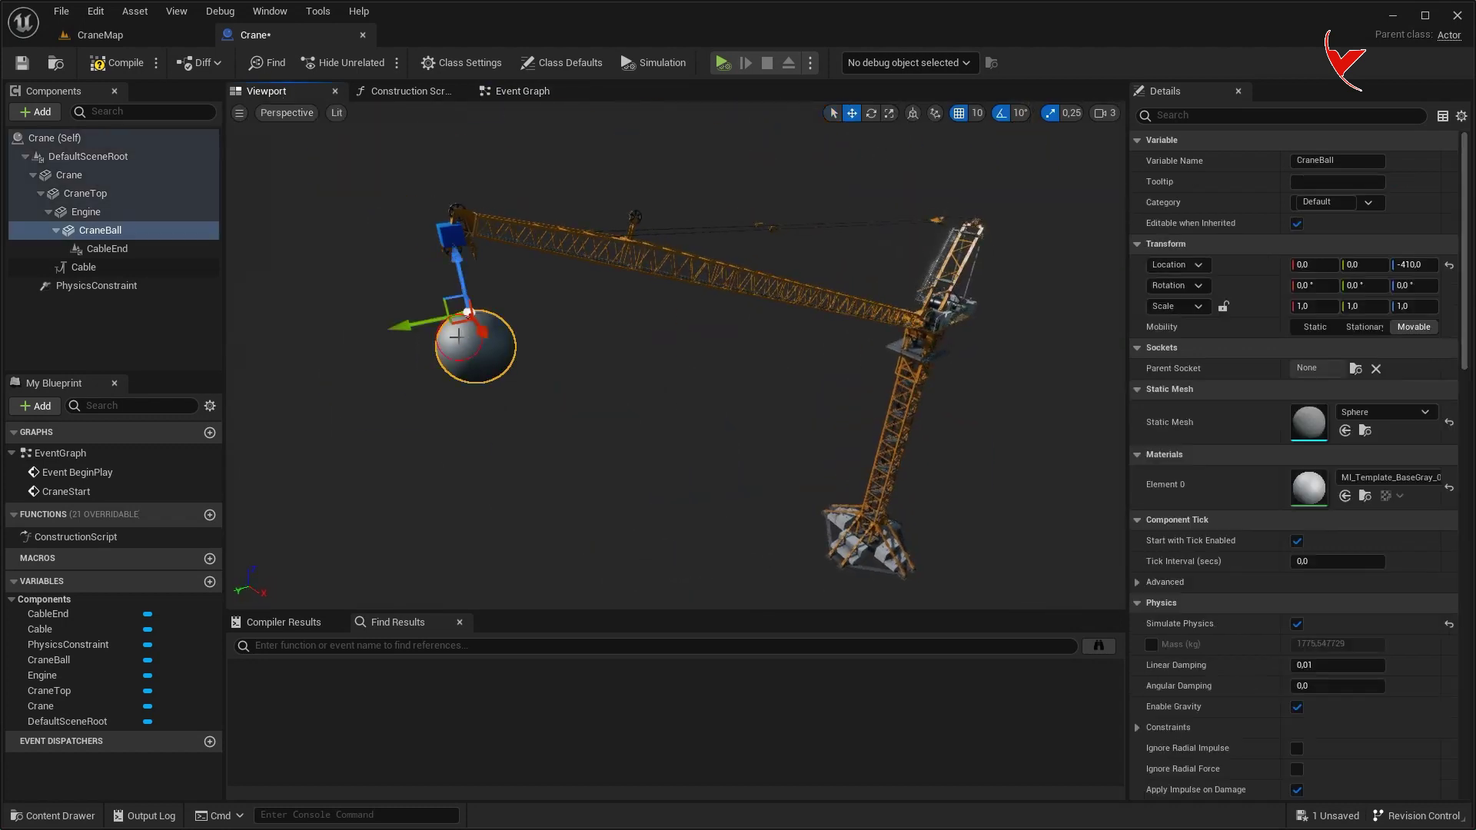
- Lower CraneBall further below the boom and select Engine to read its location
mouse_move(455, 256)
left_mouse_down()
mouse_move(461, 392)
mouse_move(692, 399)
mouse_move(776, 273)
left_mouse_up()
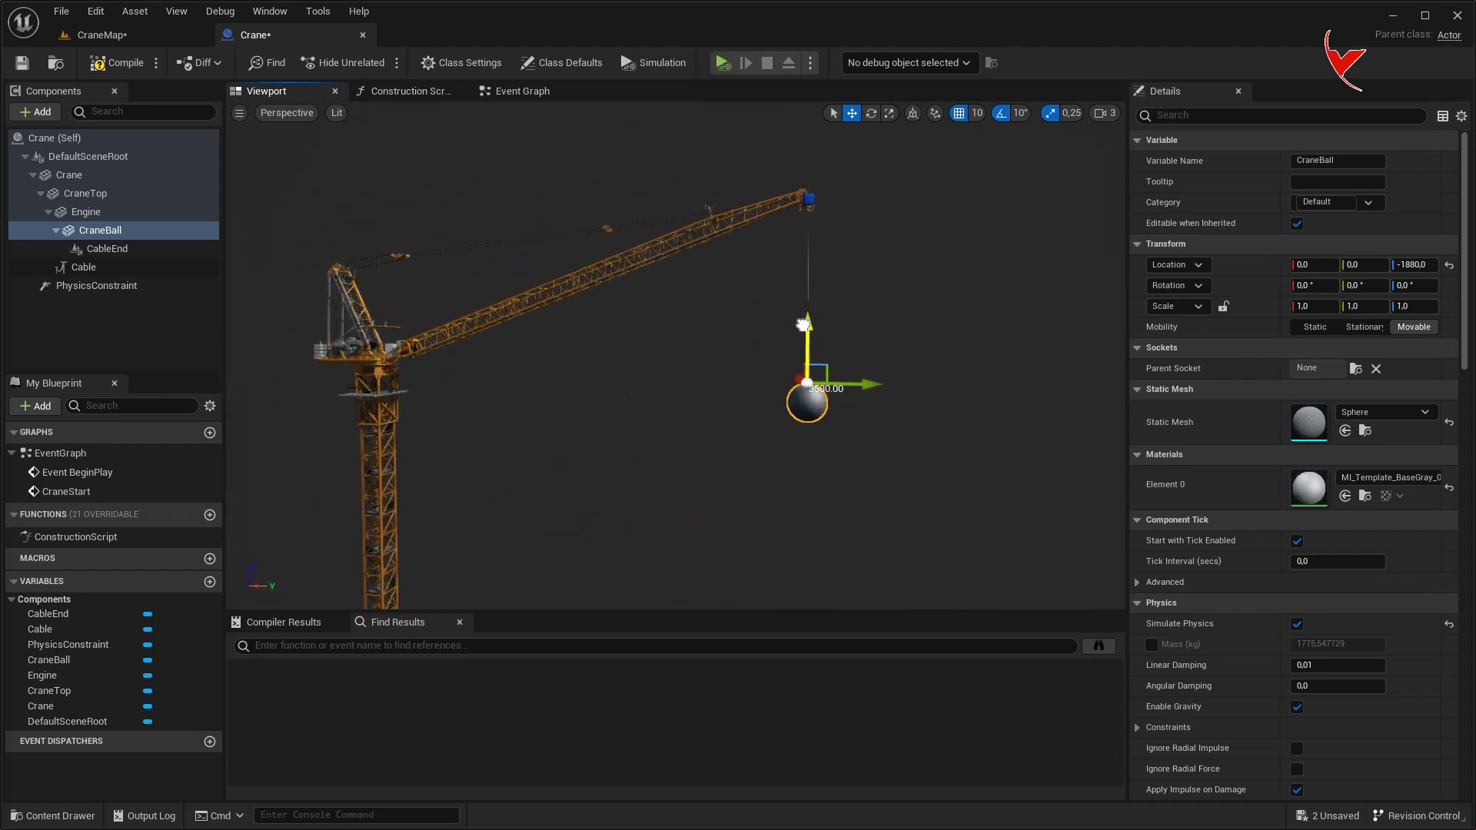
left_click_drag(803, 324, 803, 323)
left_click_drag(803, 330, 763, 306)
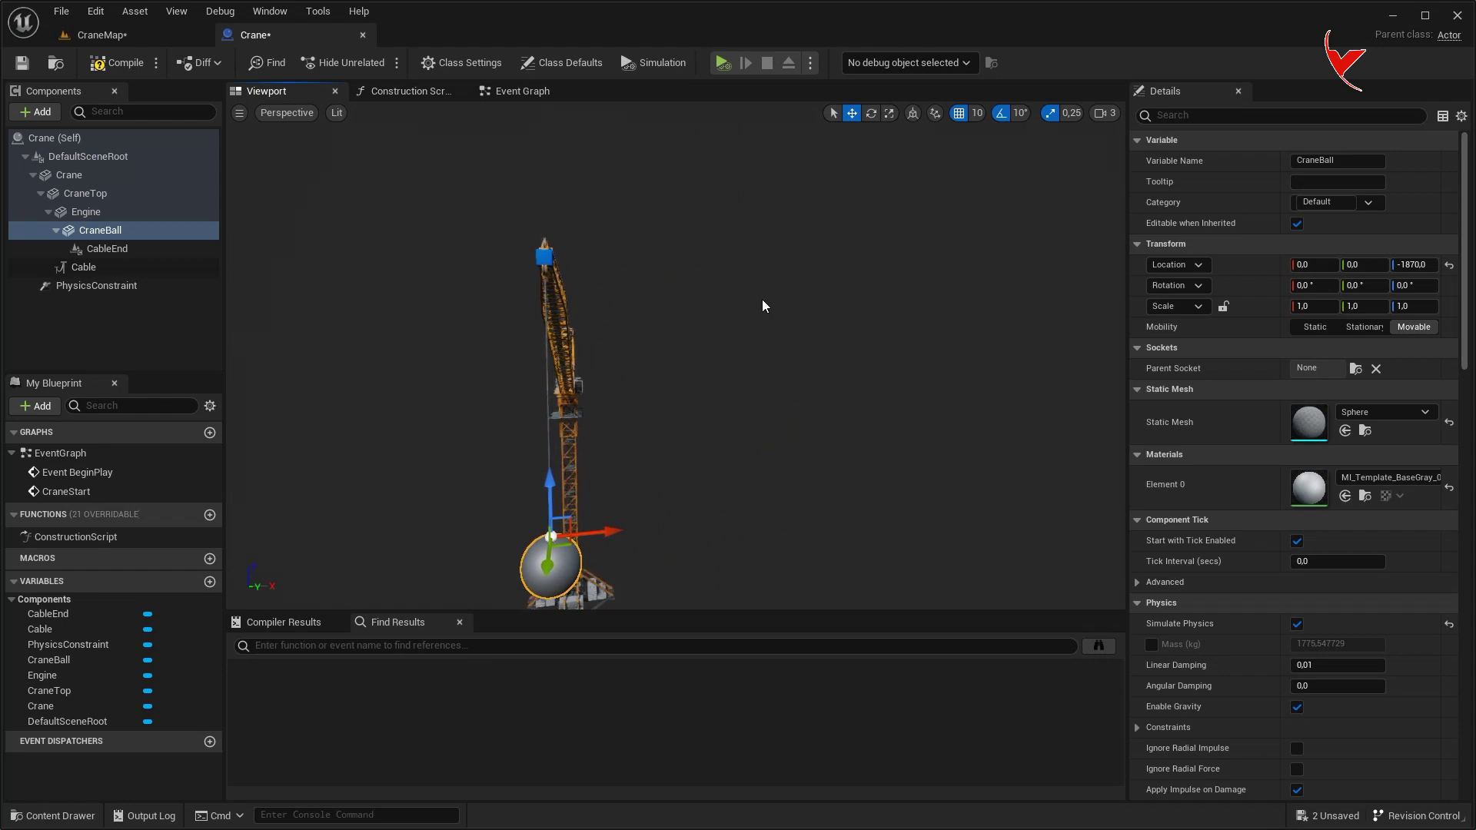
left_click(544, 256)
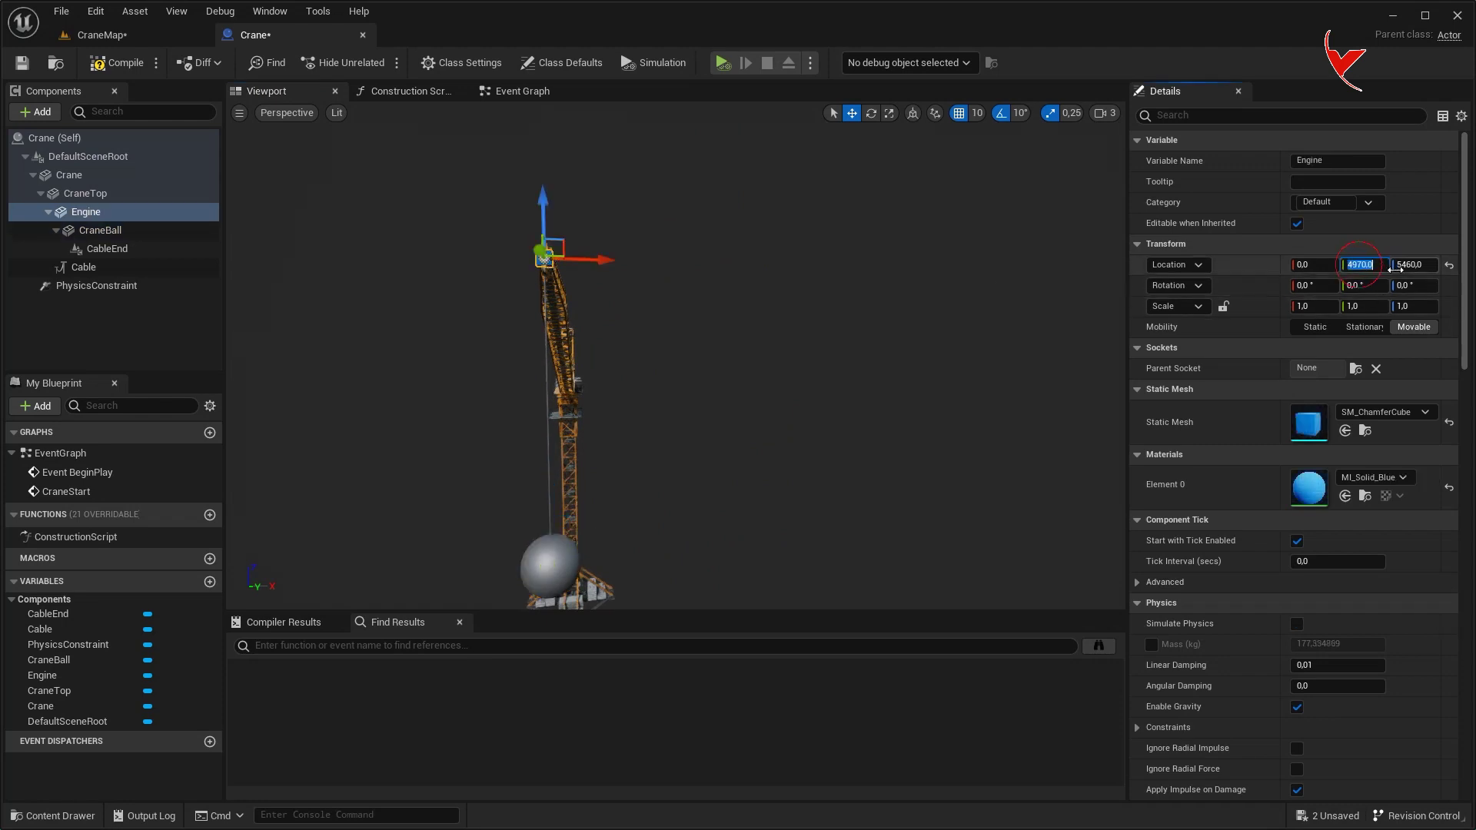
- Set the Engine move target to Y 4970, Z 5460 over 5 seconds with Ease In
left_click(544, 95)
left_click(618, 333)
type("4970,0")
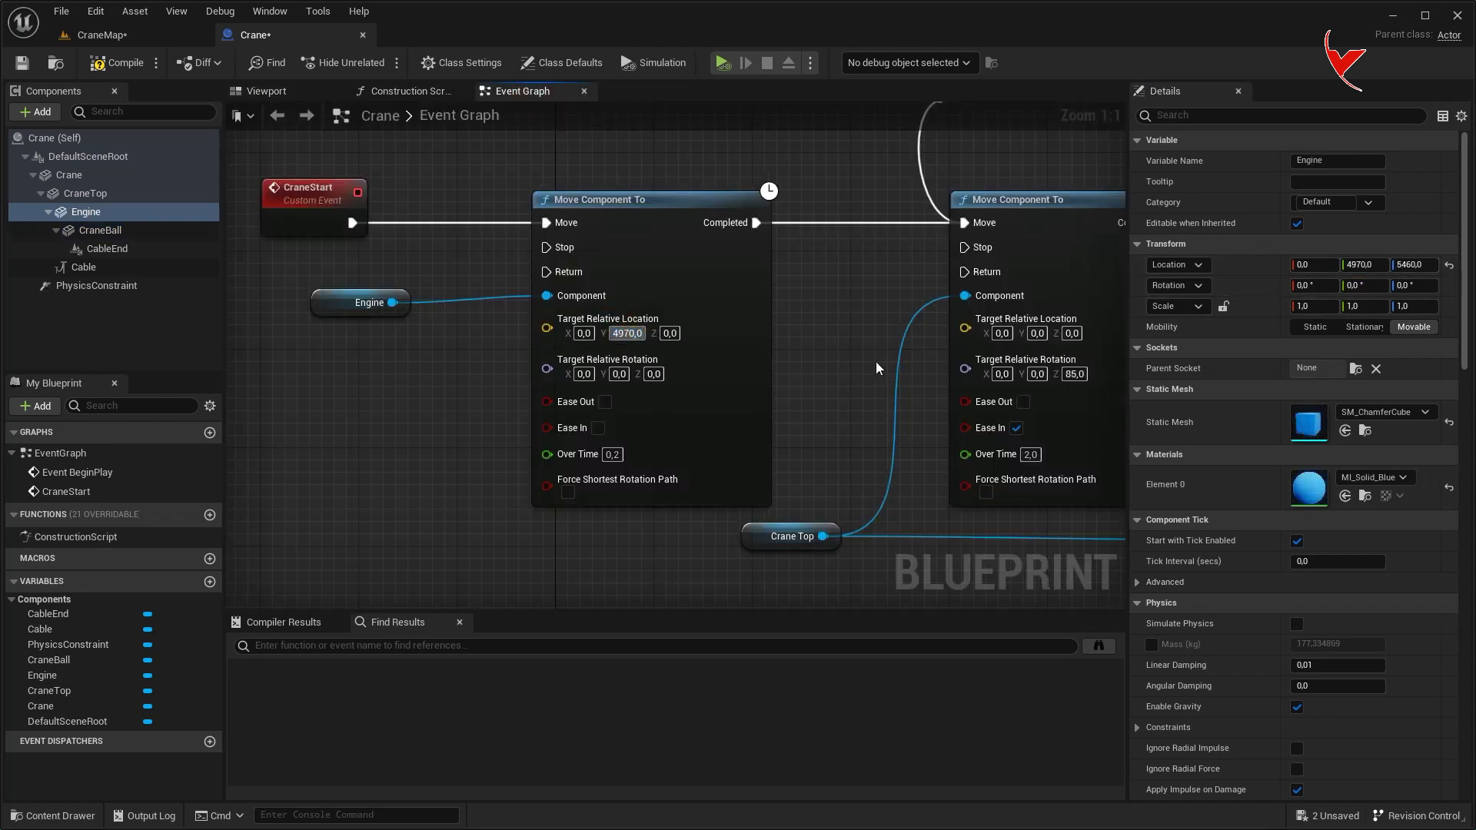
left_click(670, 333)
key("ctrl+v")
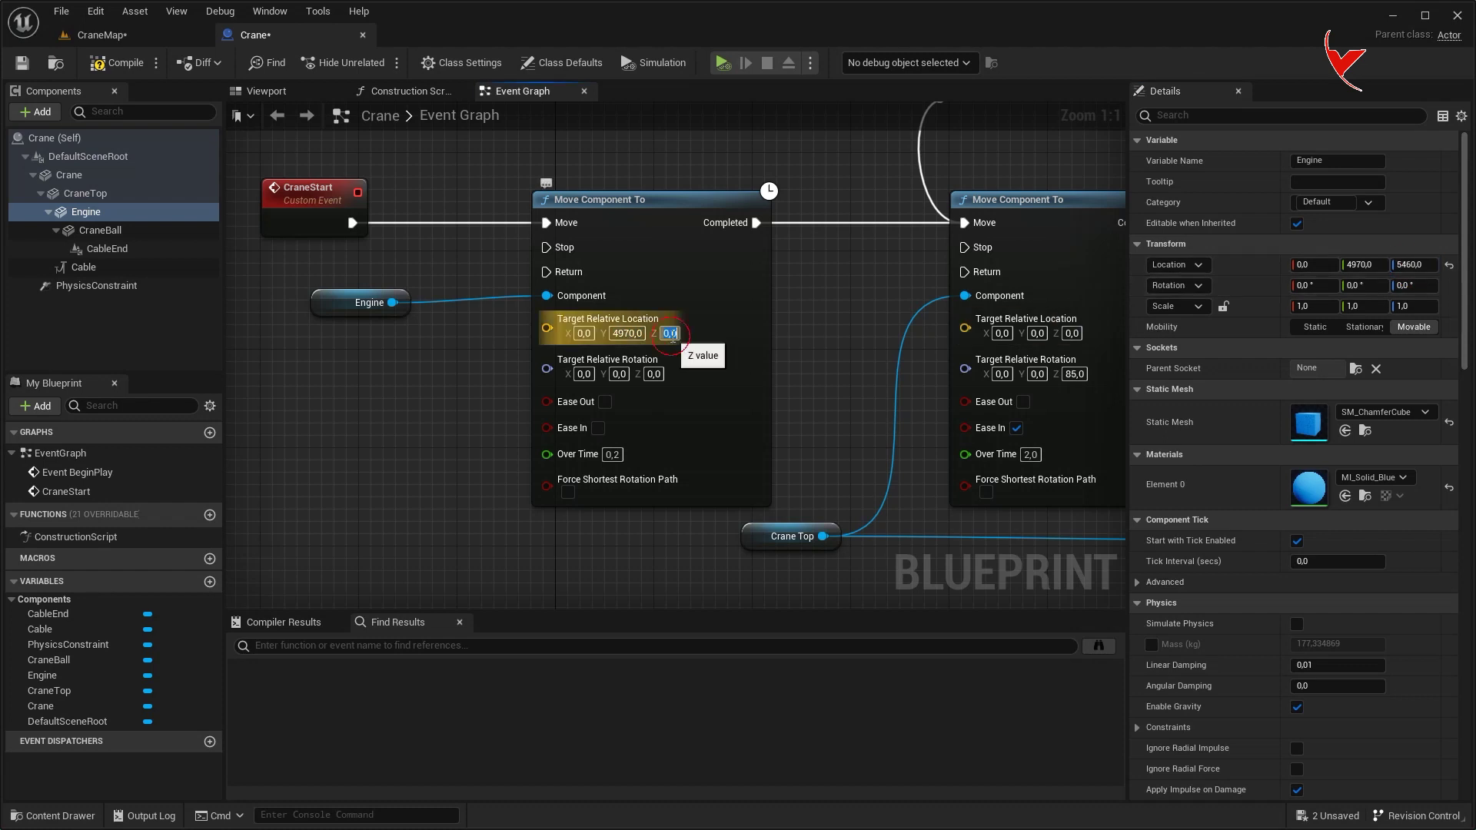
key("Return")
left_click(612, 454)
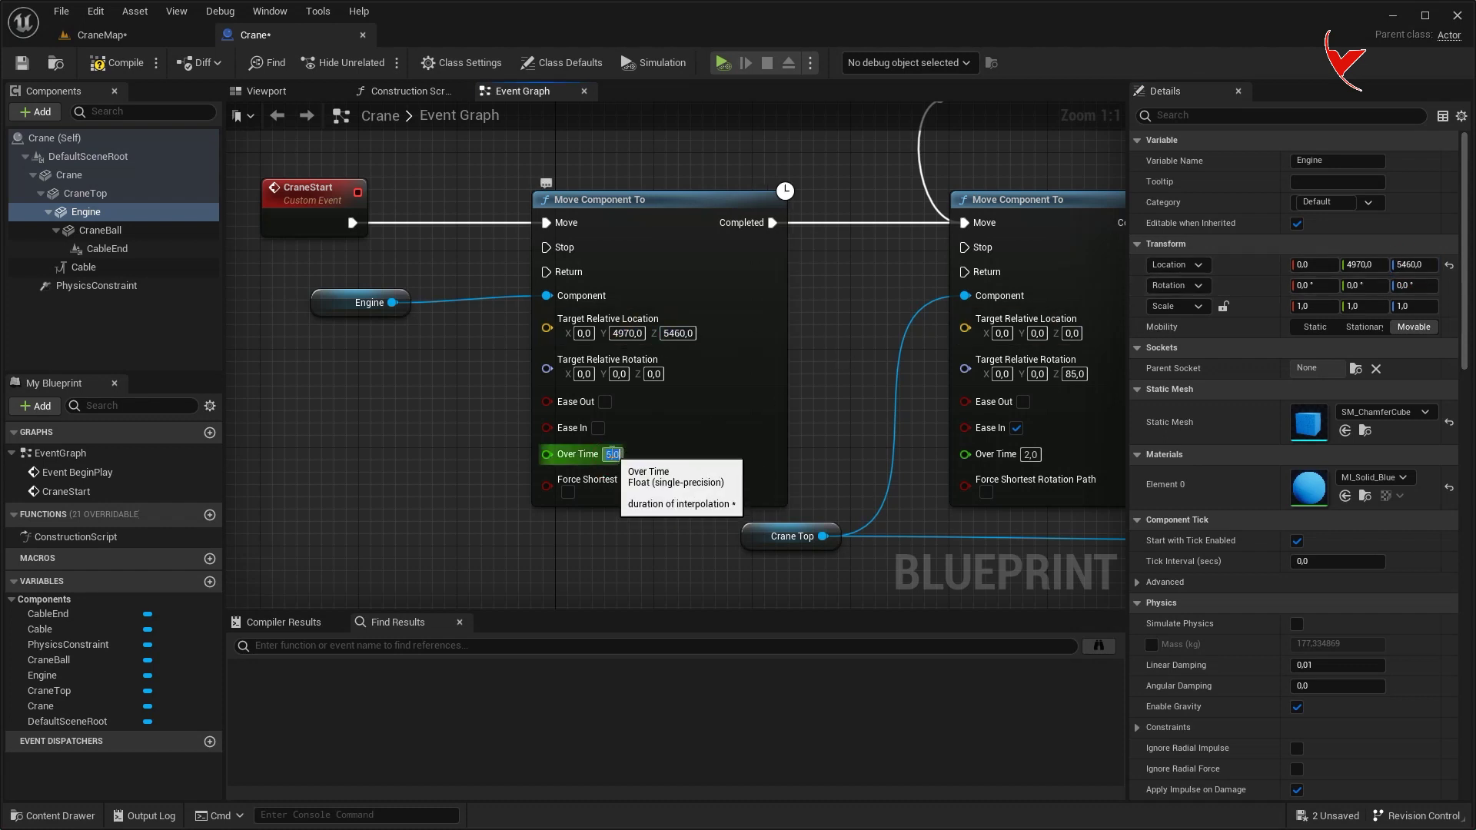
left_click(598, 427)
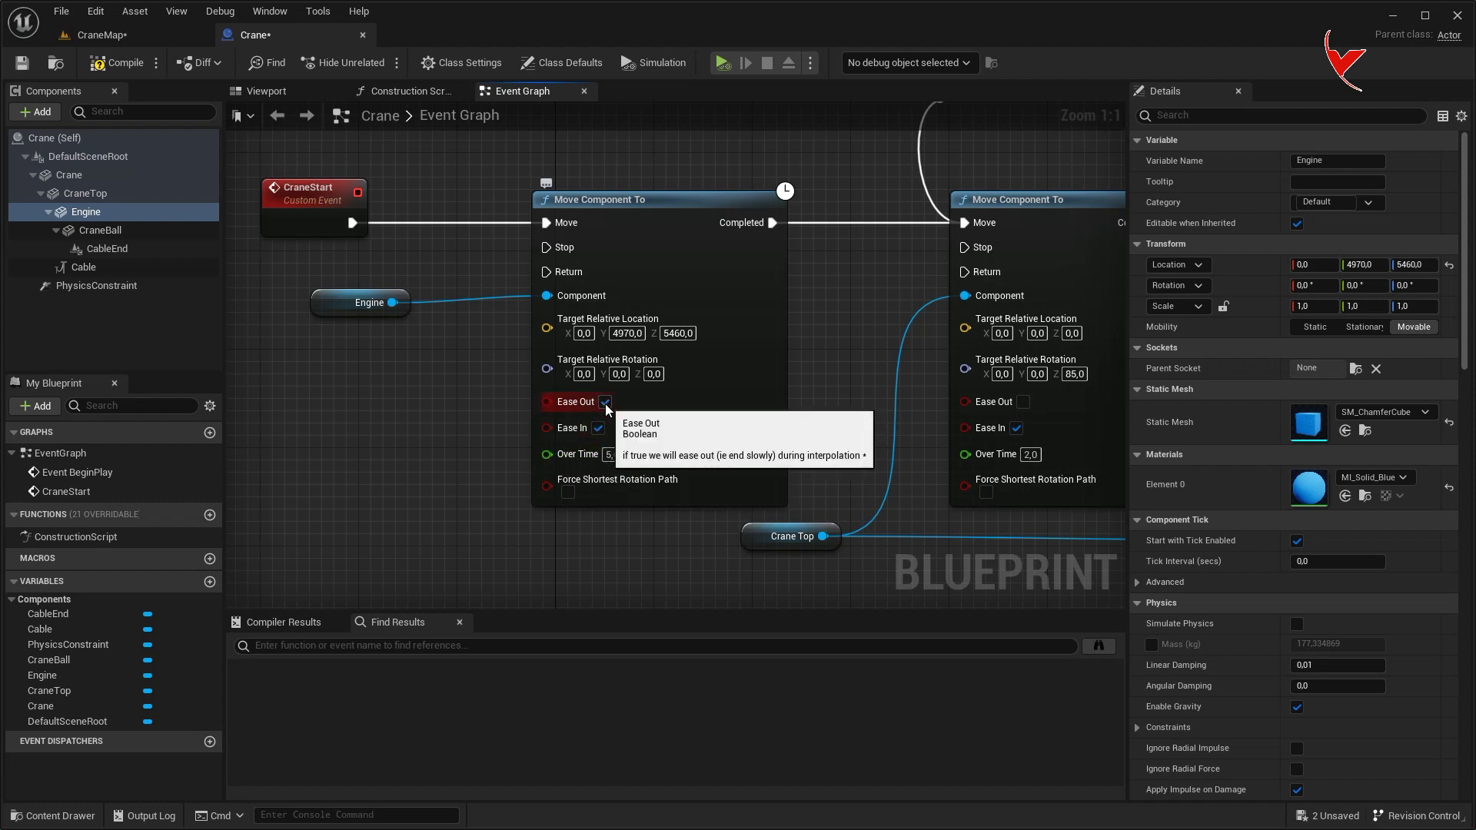
- Raise the Engine component in the preview and play the level with Alt+P
left_click(286, 97)
mouse_move(526, 195)
left_mouse_down()
mouse_move(585, 188)
mouse_move(600, 121)
left_mouse_up()
key("alt+p")
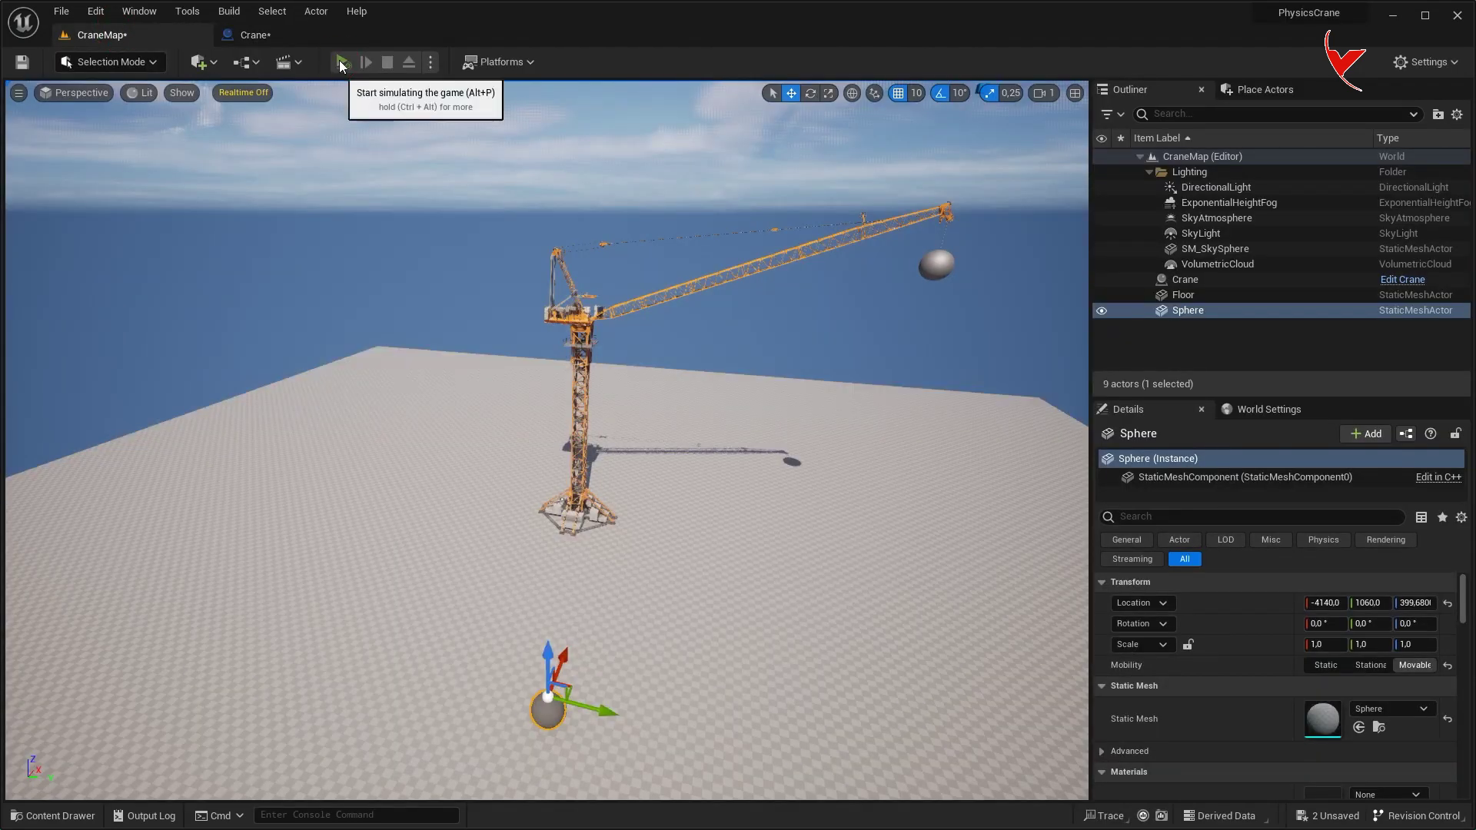
right_click_drag(598, 124, 661, 125)
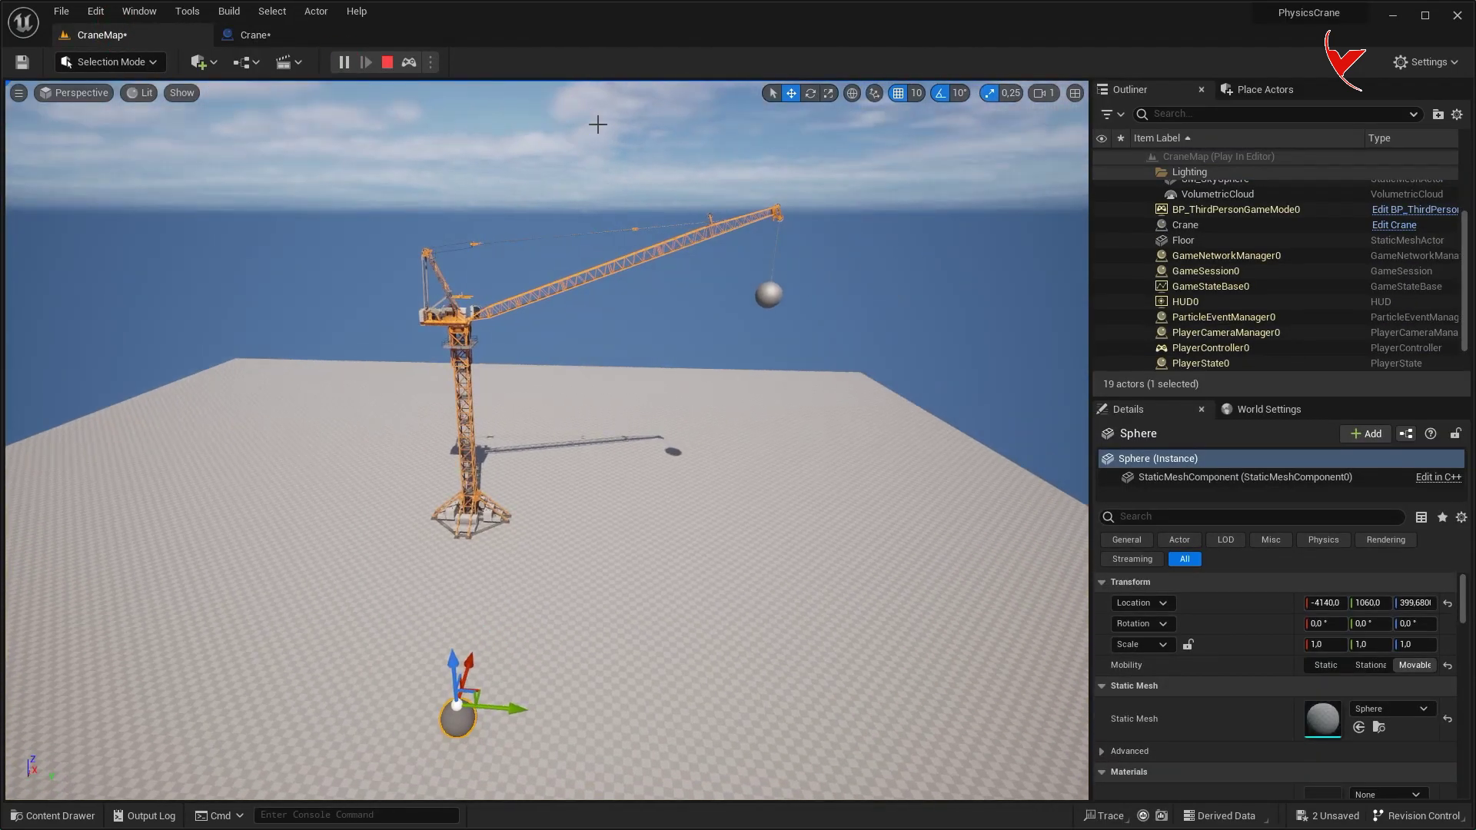
right_click_drag(598, 123, 646, 127)
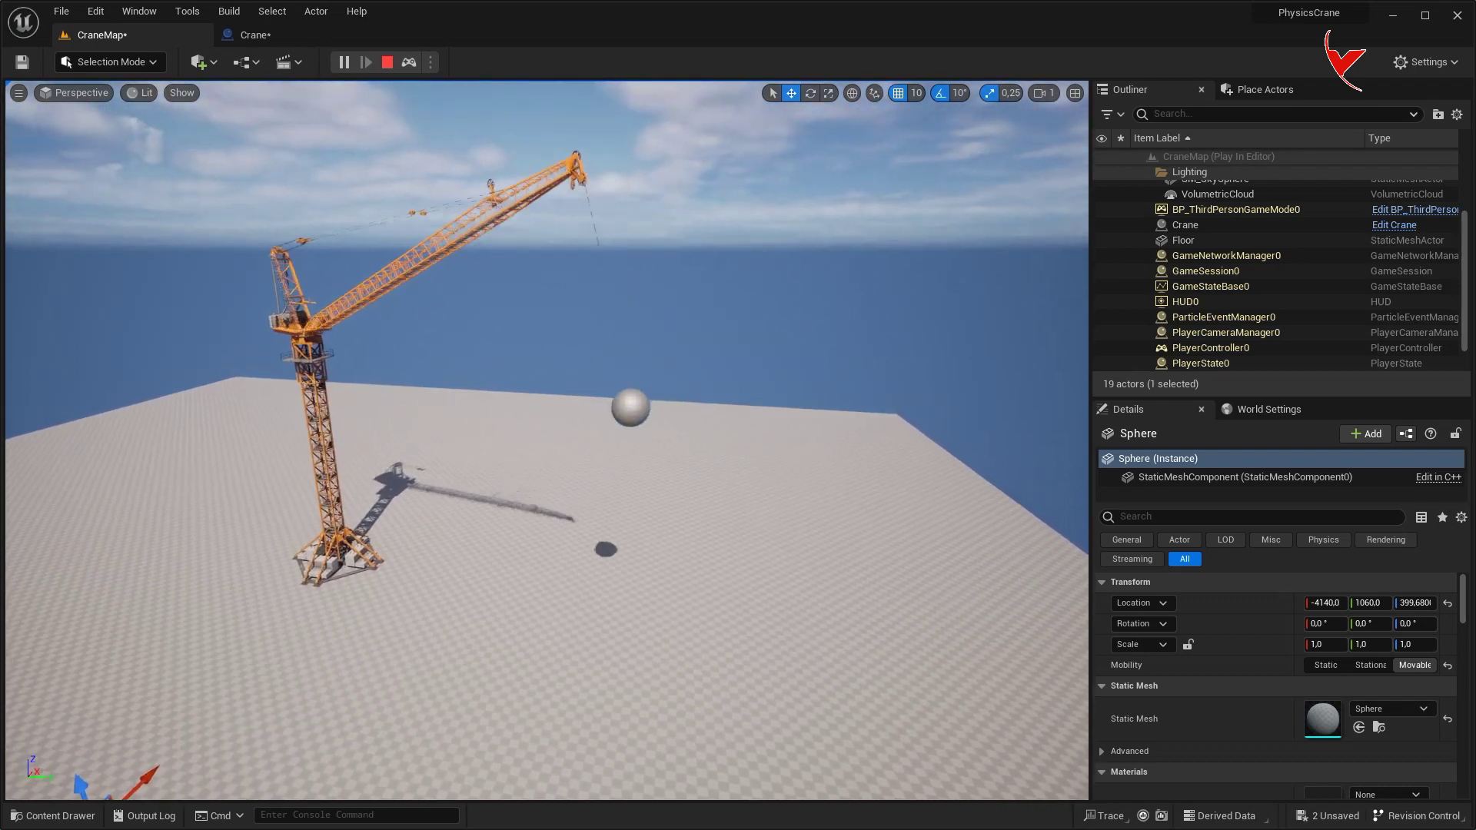
right_click_drag(597, 124, 538, 131)
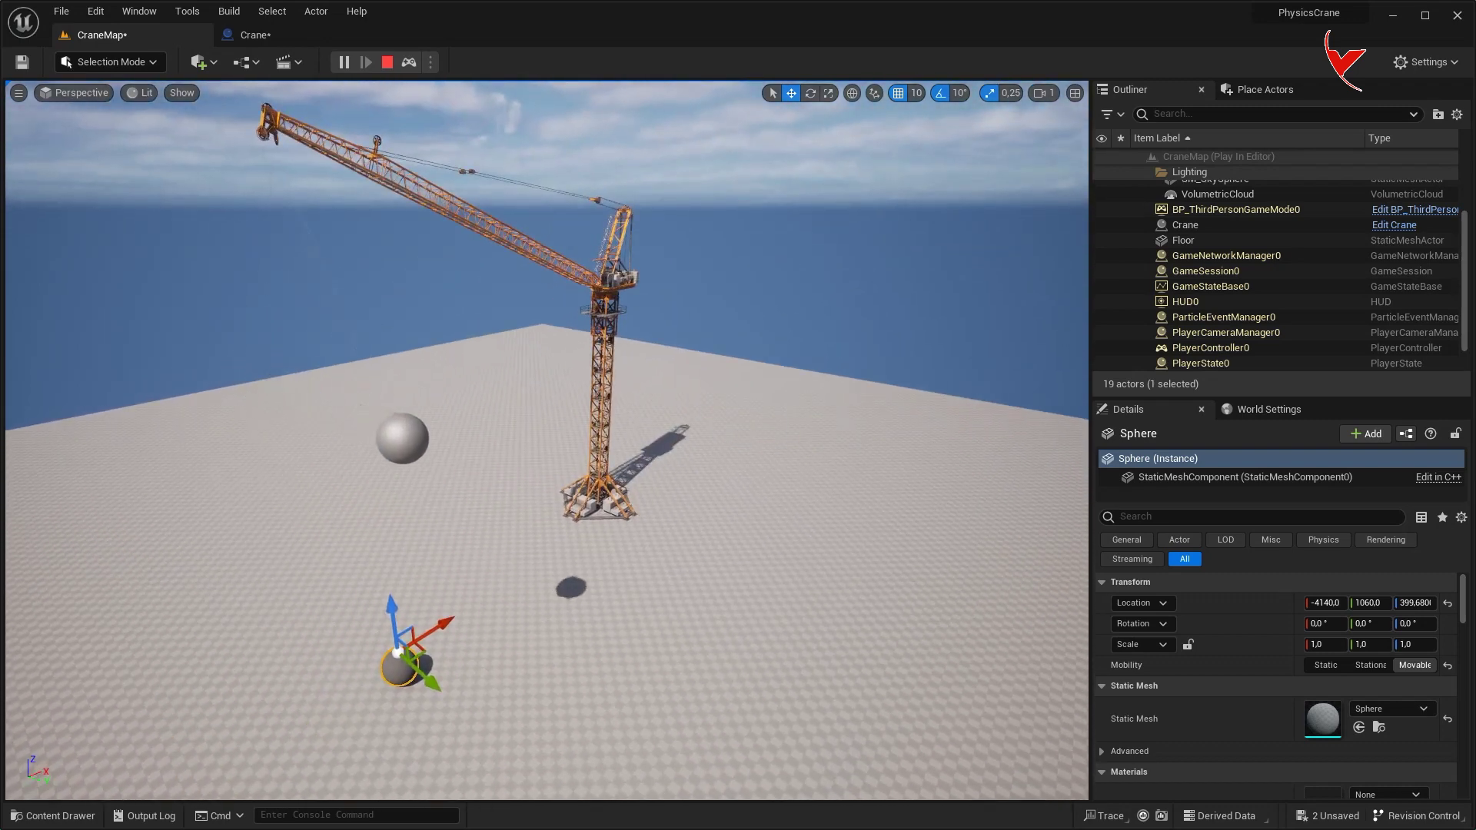
mouse_move(597, 124)
right_mouse_down()
mouse_move(638, 126)
mouse_move(574, 124)
right_mouse_up()
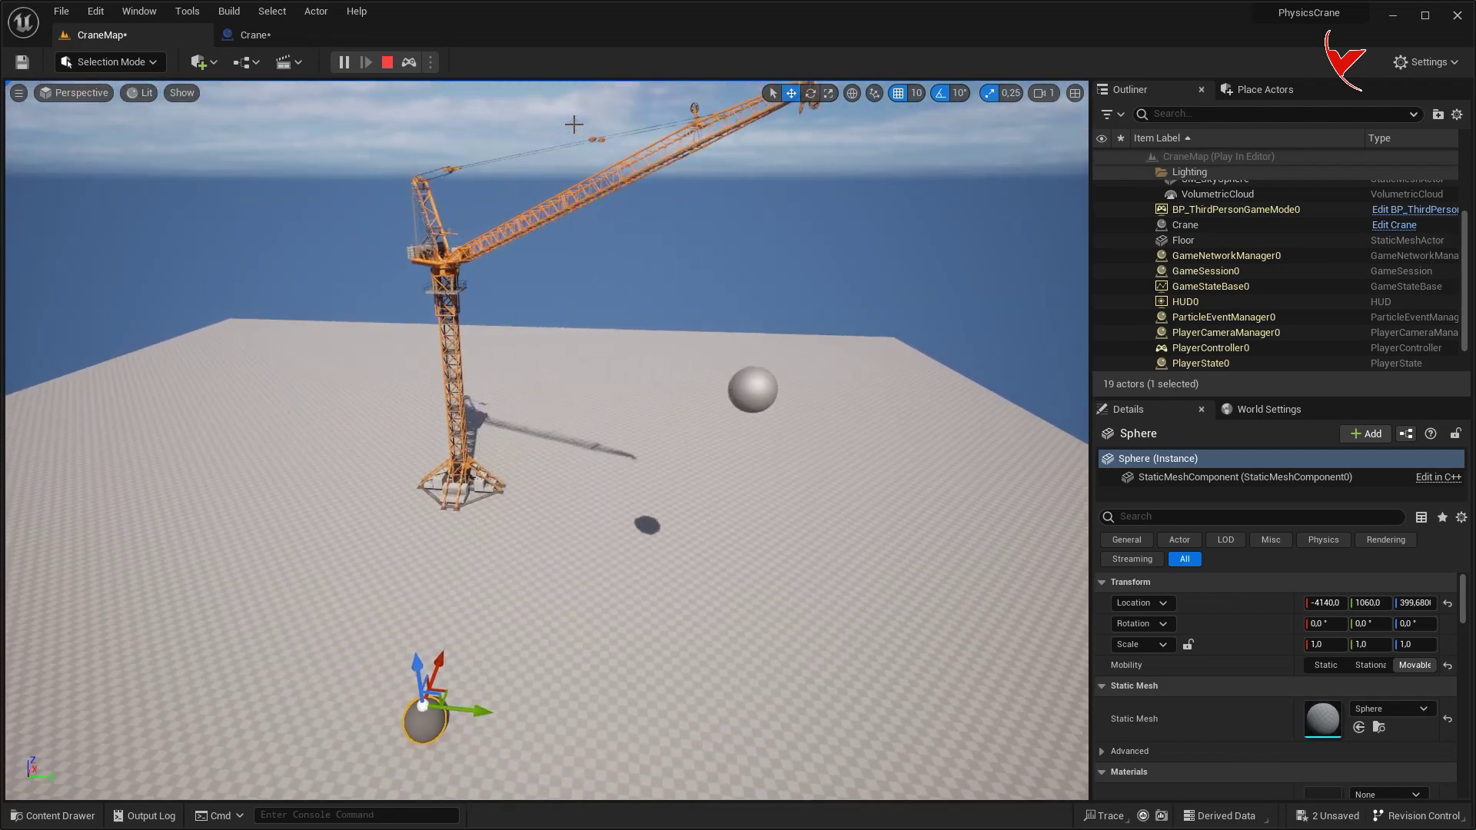
left_click(387, 62)
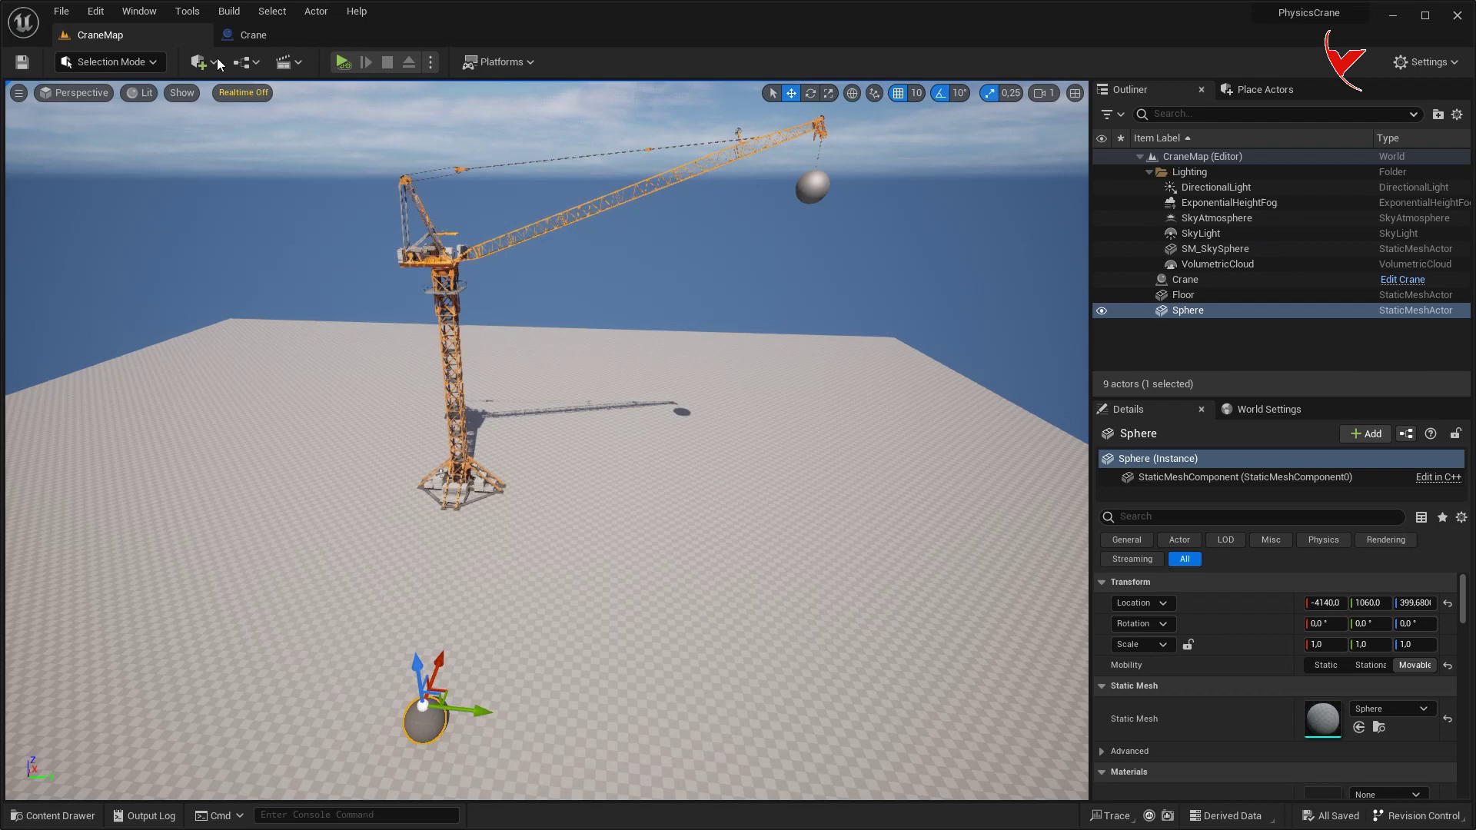
- Create a 5000×5000×5000 Box in Modeling Mode, place it near the crane and accept it
left_click(96, 60)
left_click(123, 158)
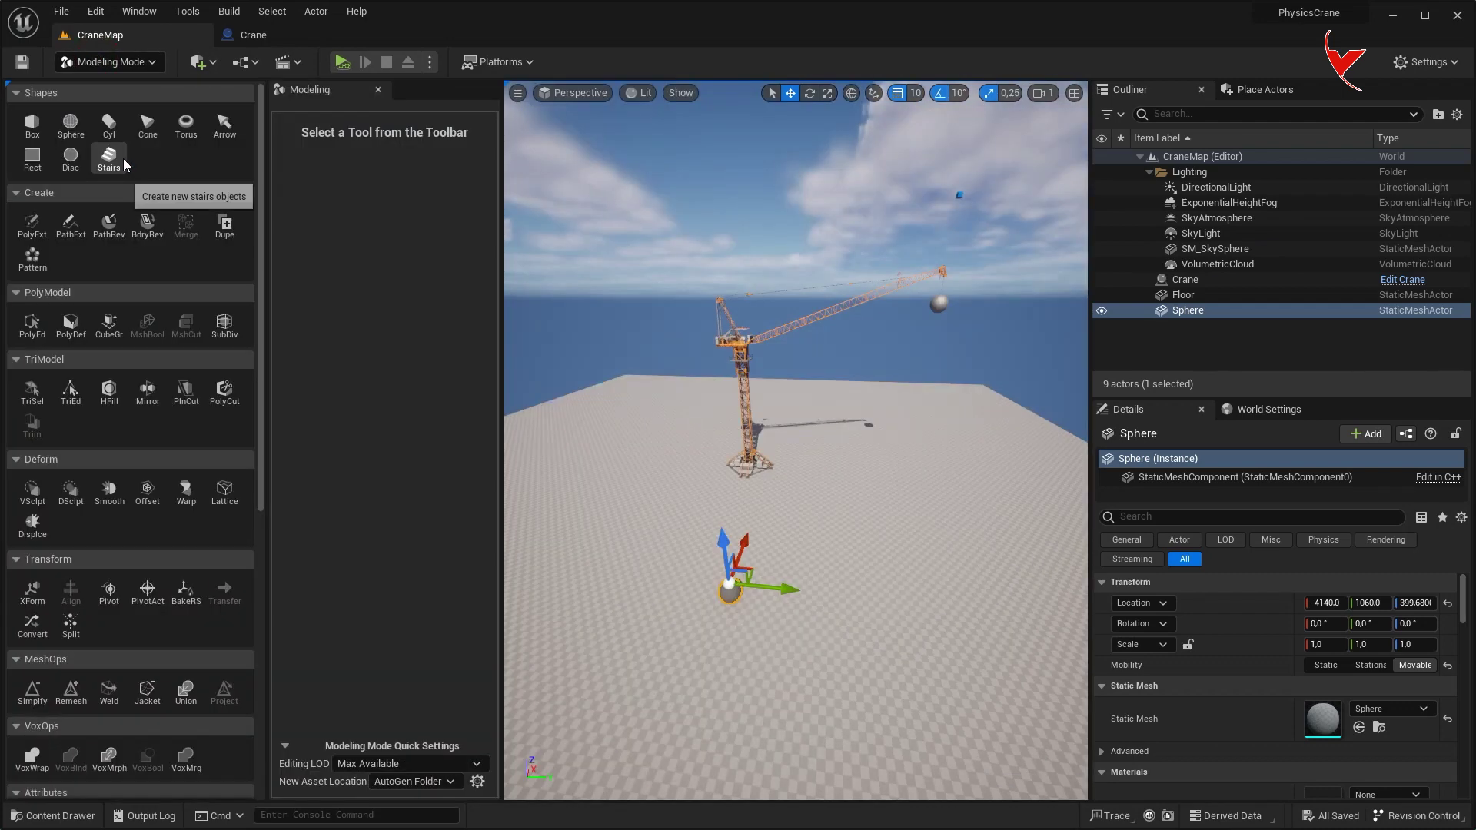
left_click(41, 134)
type("5000")
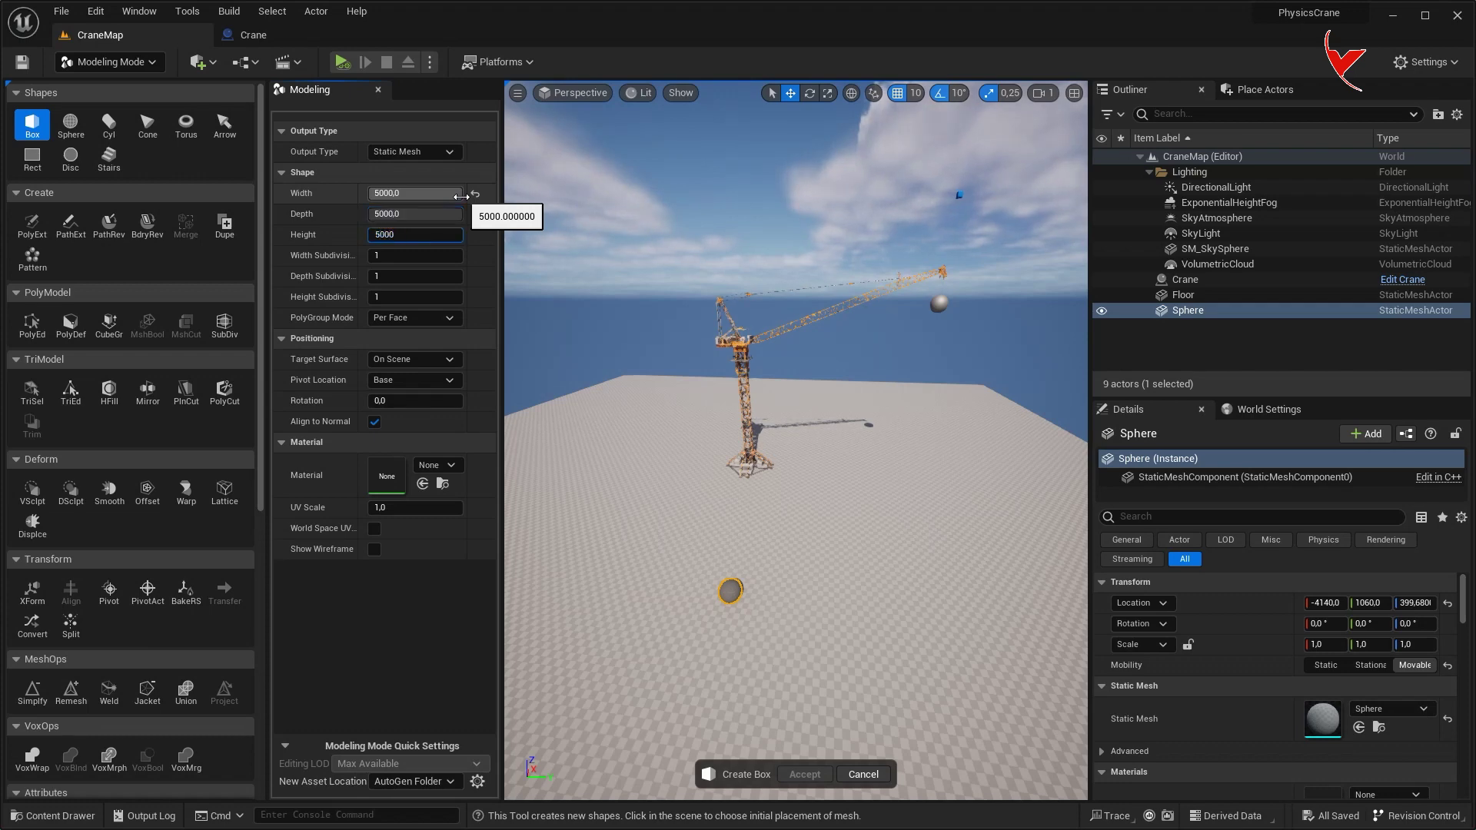
key("Return")
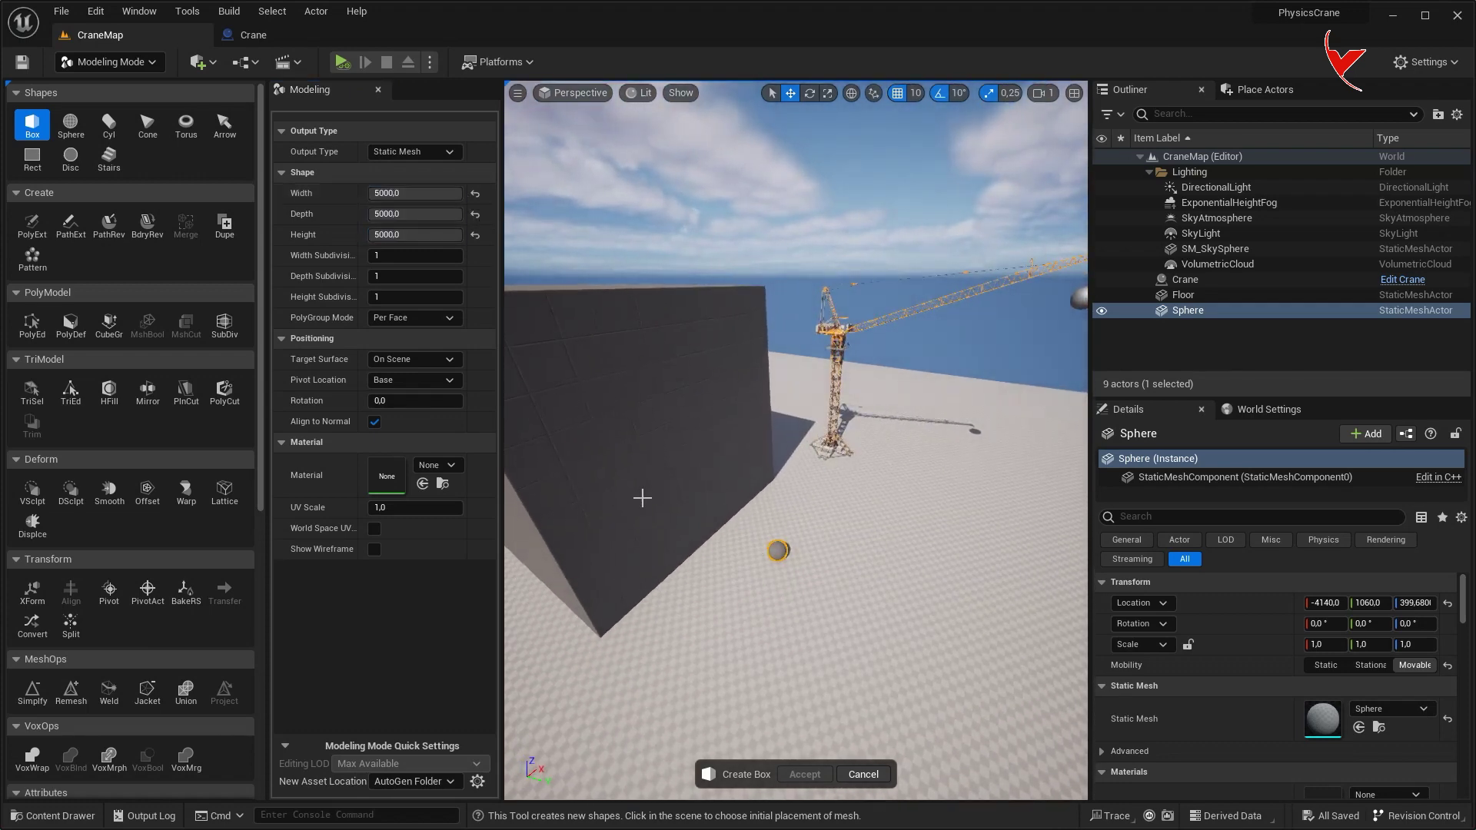
left_click(644, 497)
left_click(804, 774)
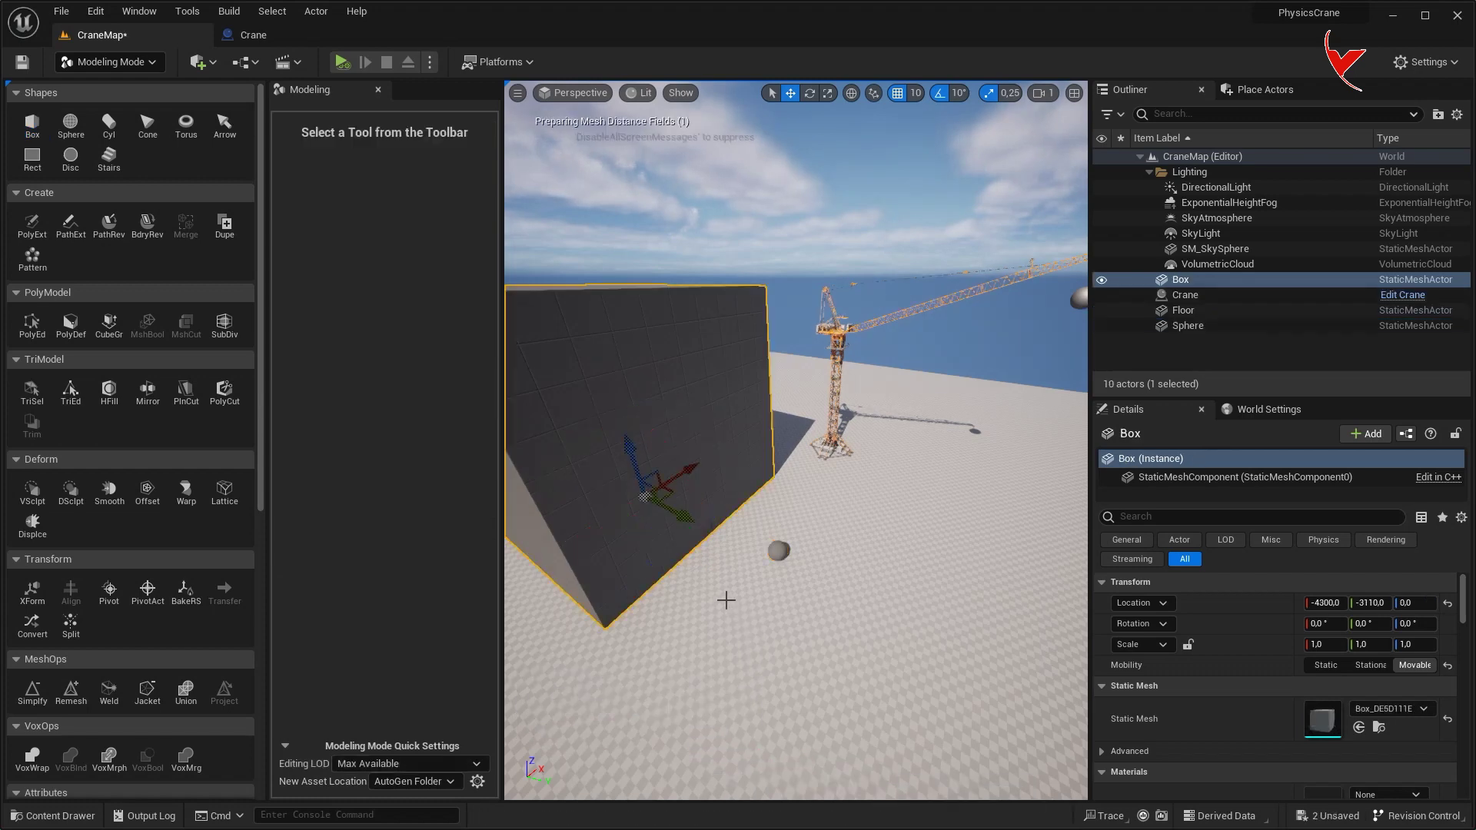
left_click(108, 62)
- Convert the box into a new geometry collection in Fracture Mode
left_click(111, 167)
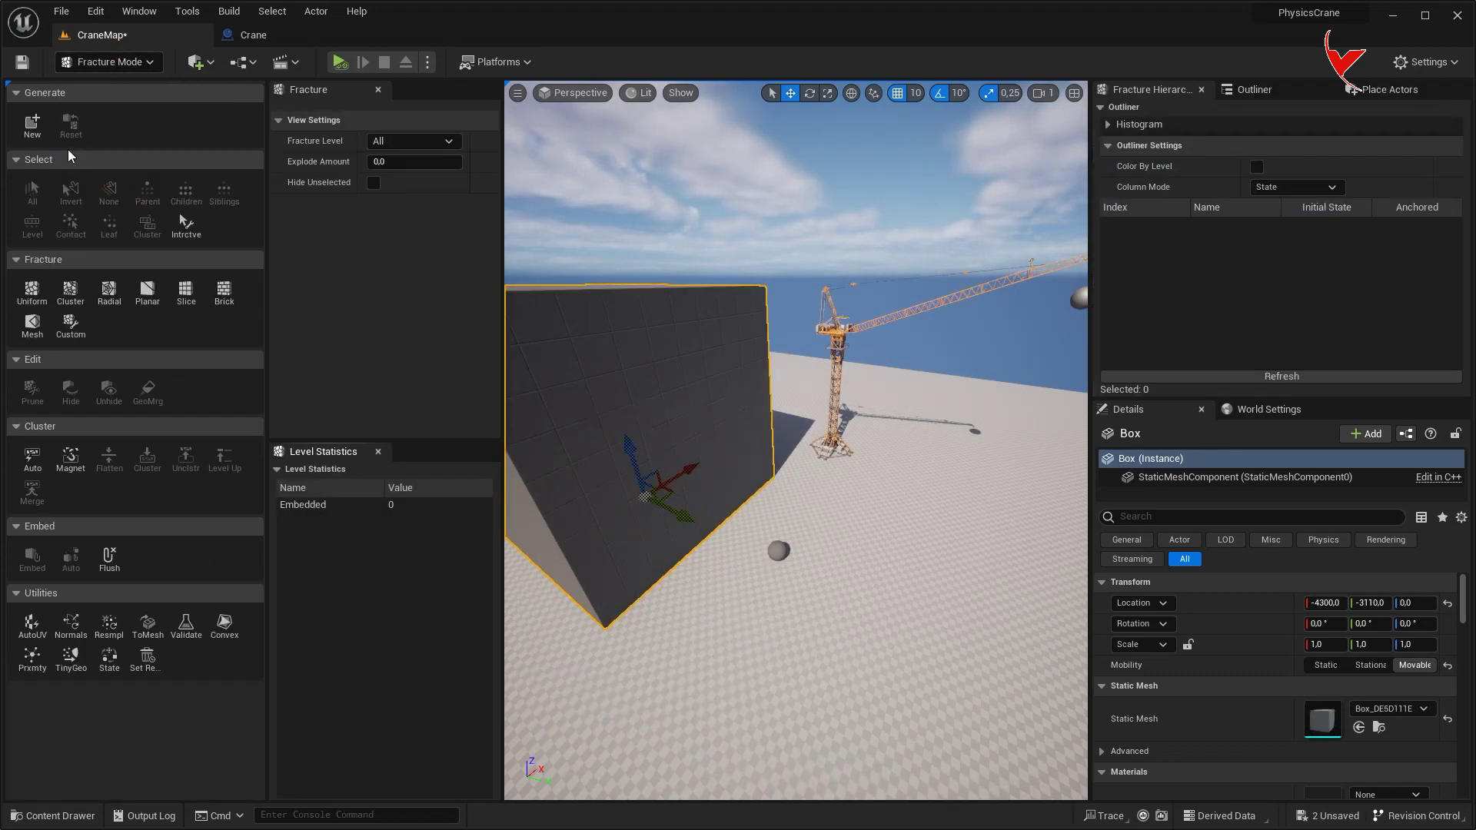
left_click(32, 123)
left_click(753, 598)
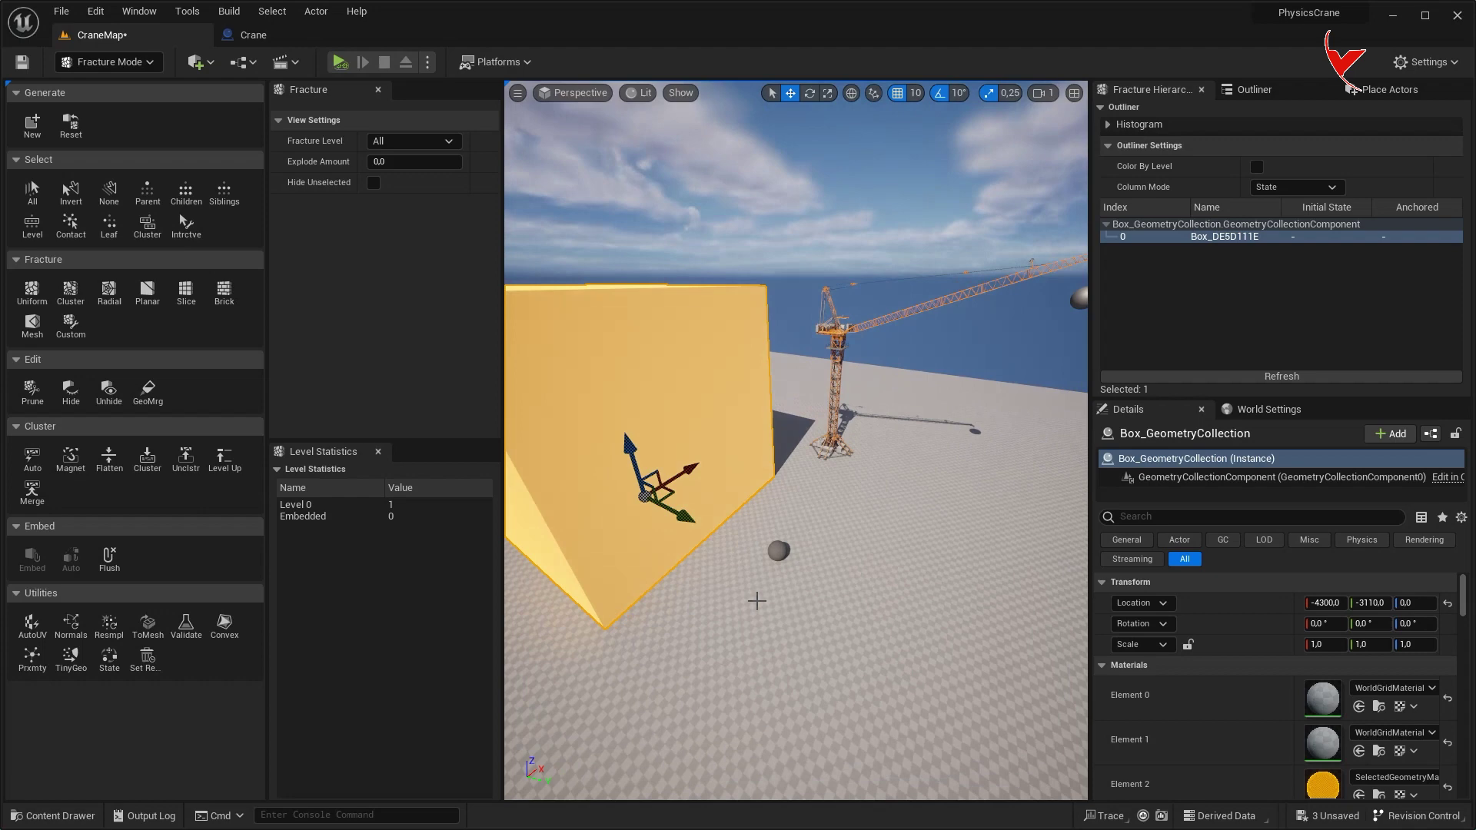
- Cluster-fracture the box with Min 20, Max 100 and Min Sites 5, yielding 1637 pieces
left_click(71, 292)
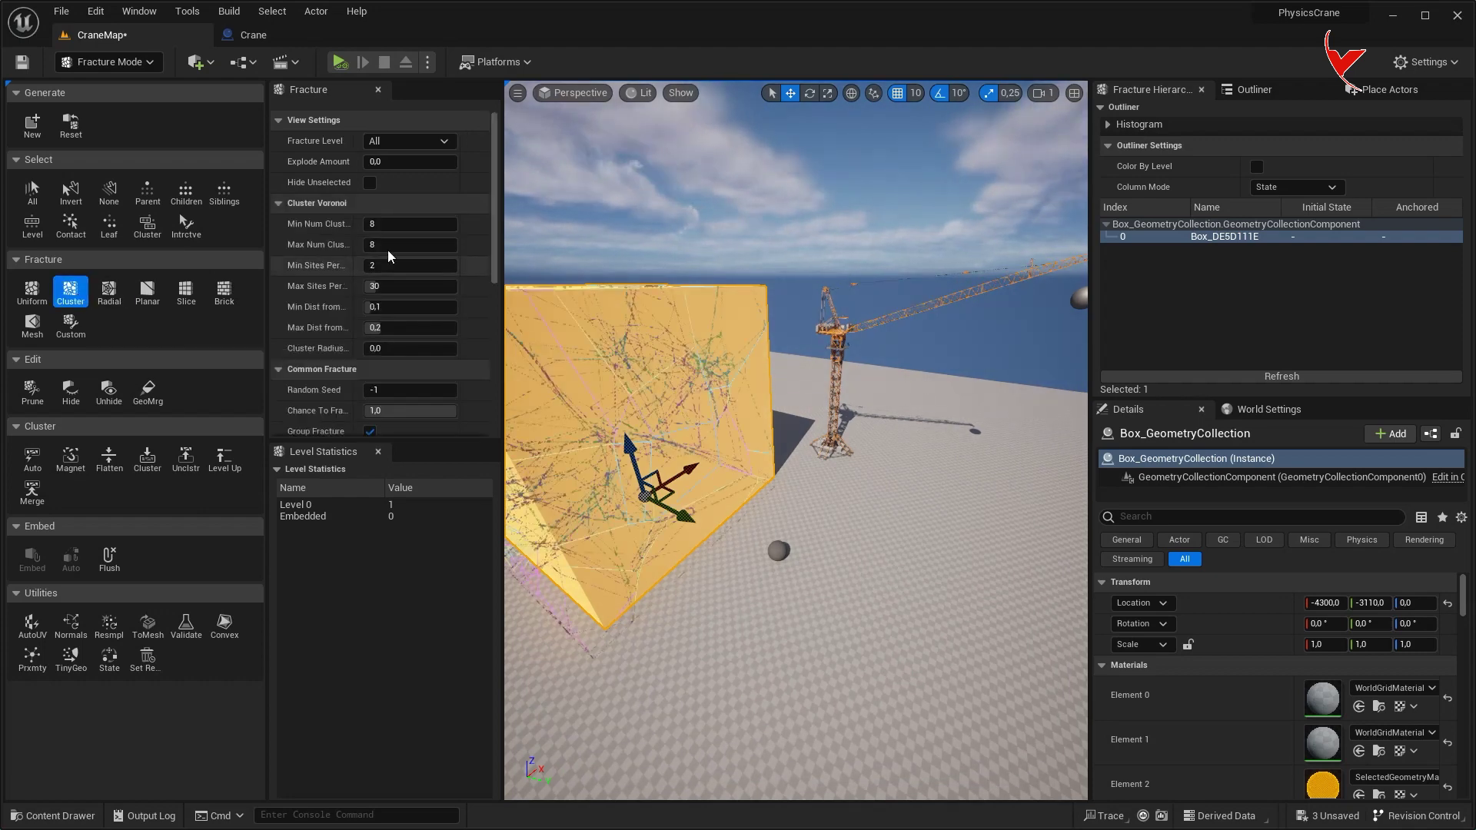
left_click(392, 221)
type("20")
key("Return")
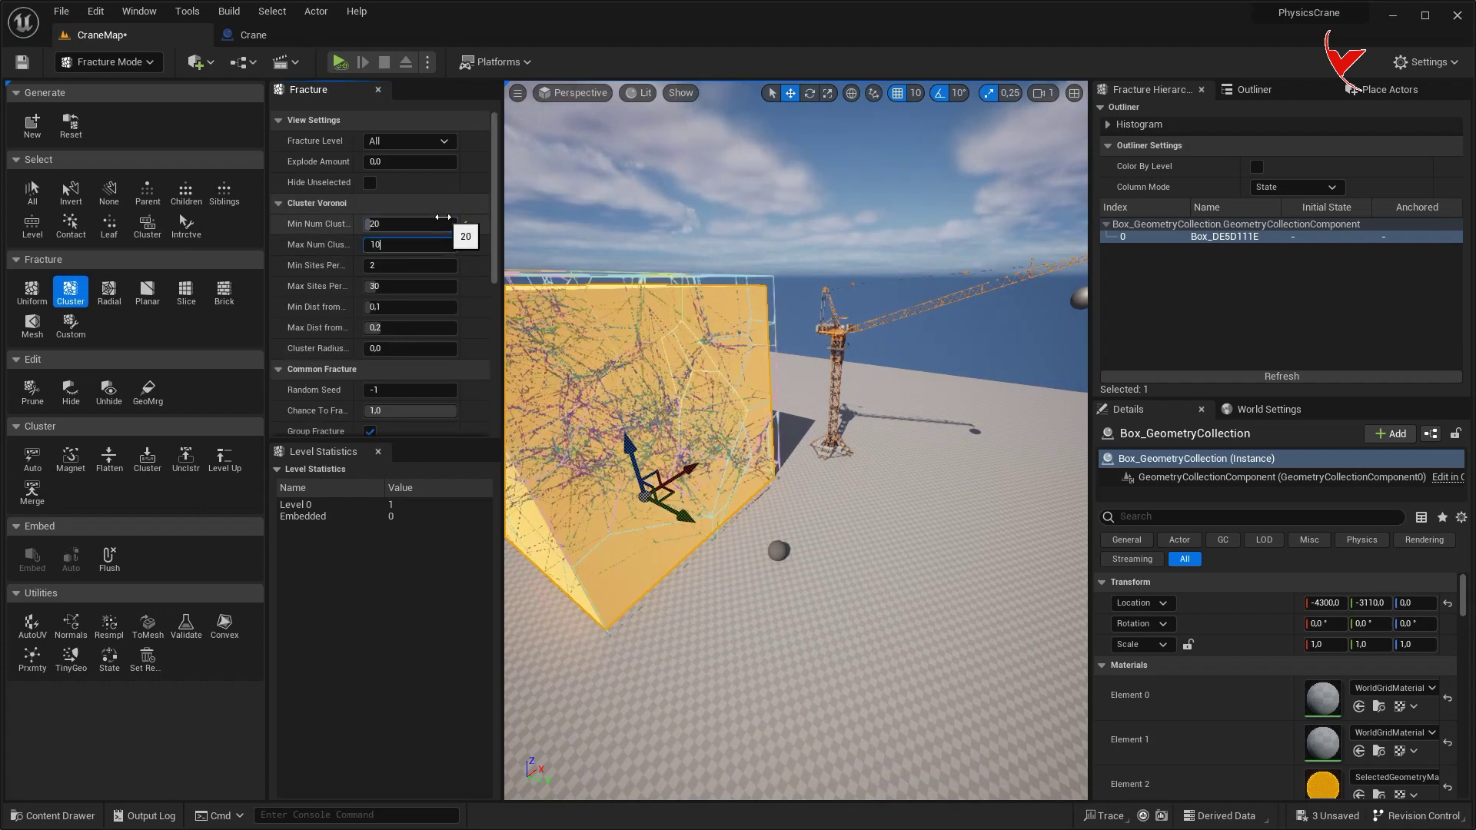
type("0")
key("Return")
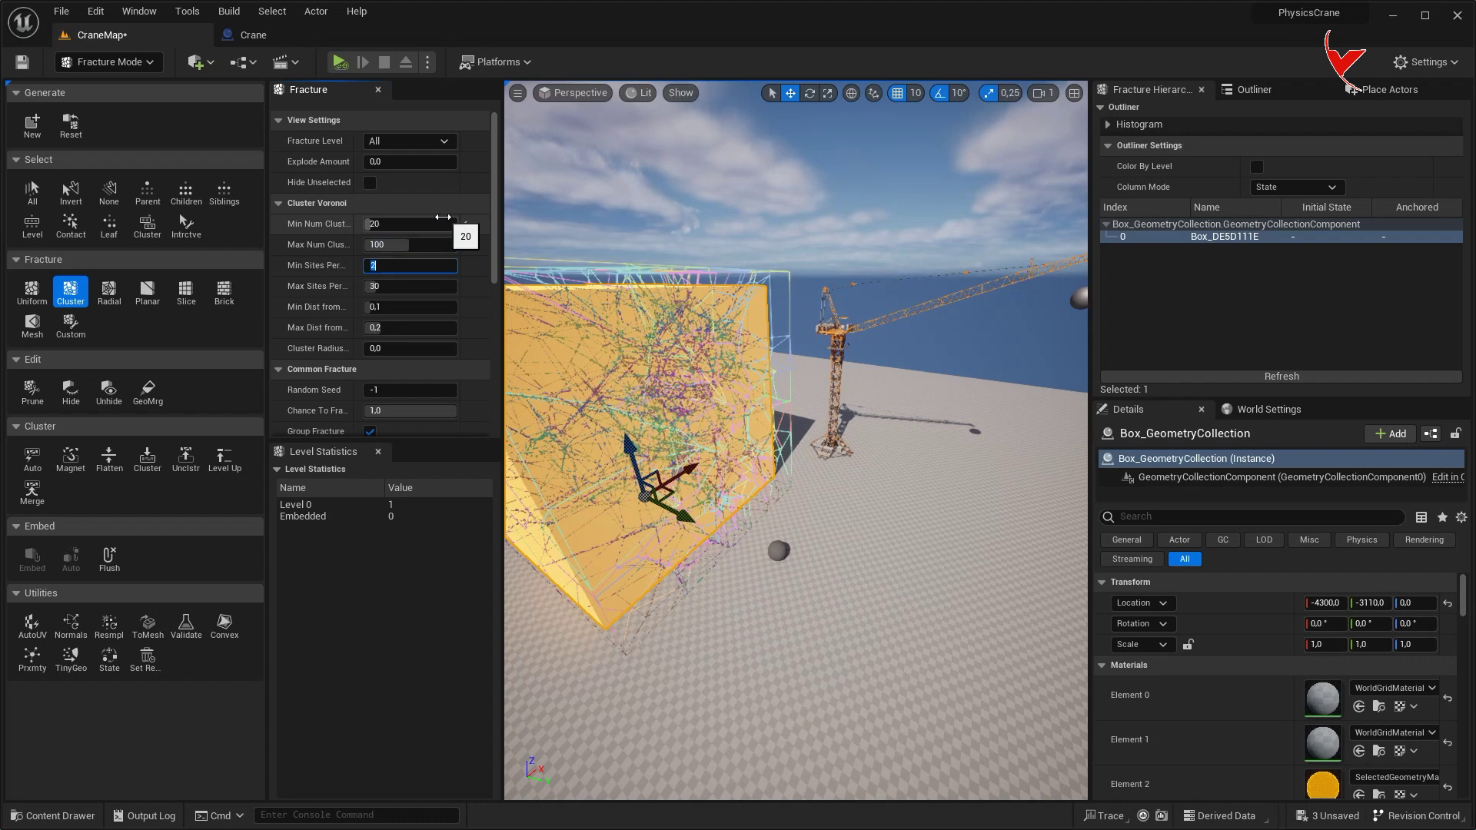
type("5")
key("Return")
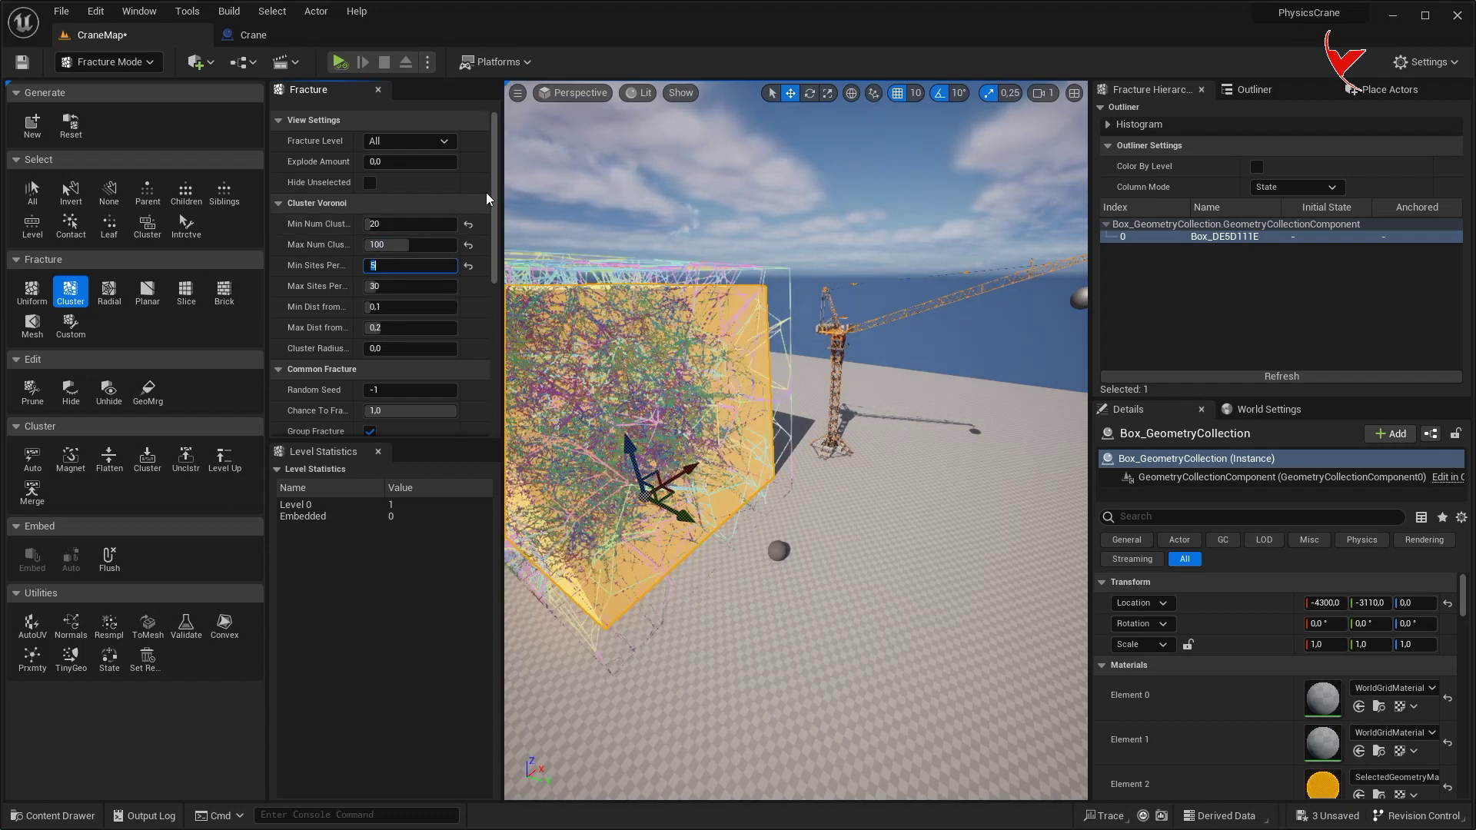
left_click_drag(494, 200, 496, 428)
left_click(394, 425)
- Return to Selection Mode
left_click(108, 61)
left_click(104, 88)
left_click(200, 62)
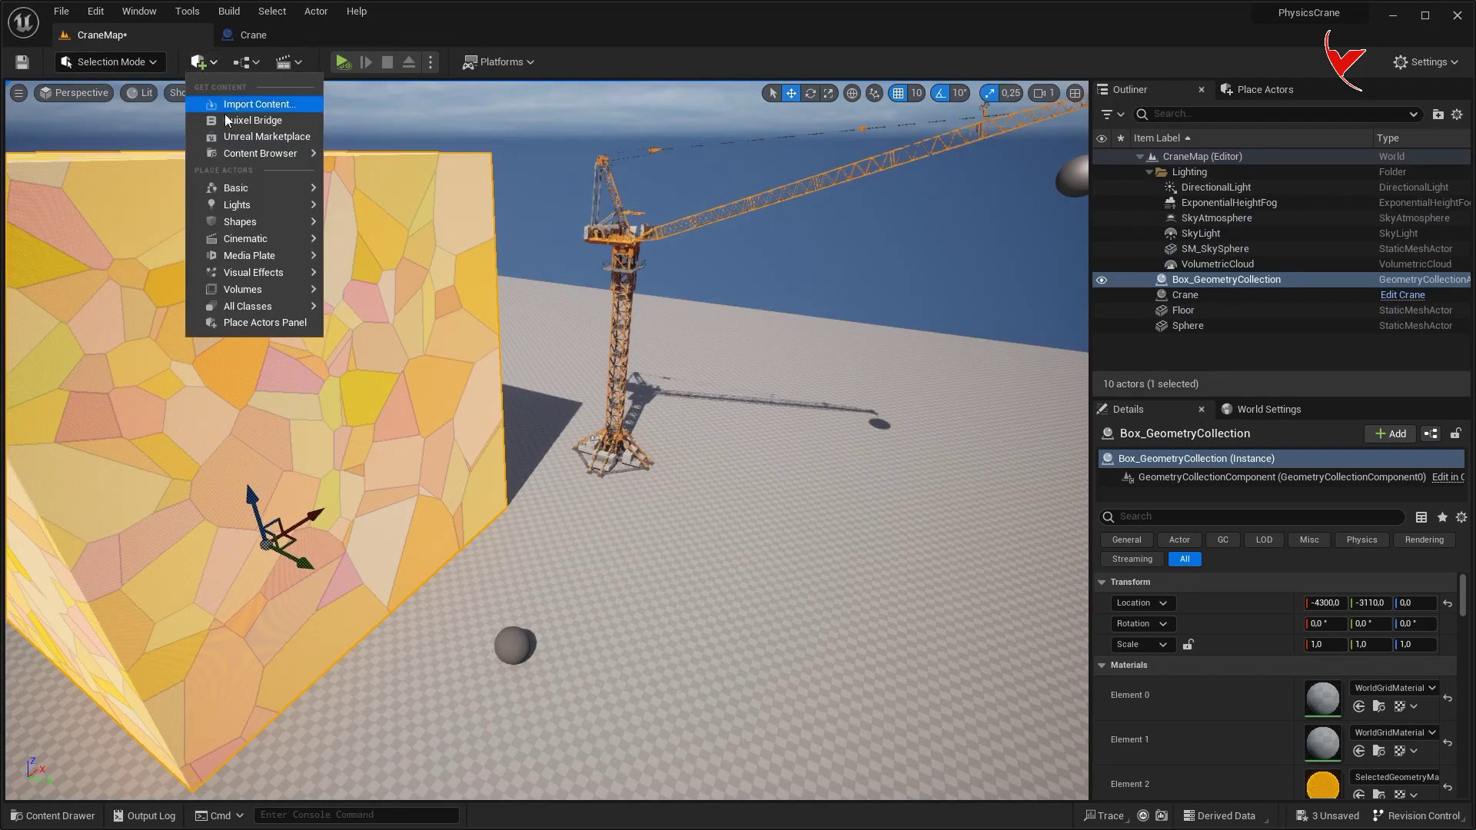
- Export Dirty Stone Wall from Bridge, assign it to Element 0, and turn off Show Bone Colors
left_click(228, 120)
left_click(136, 387)
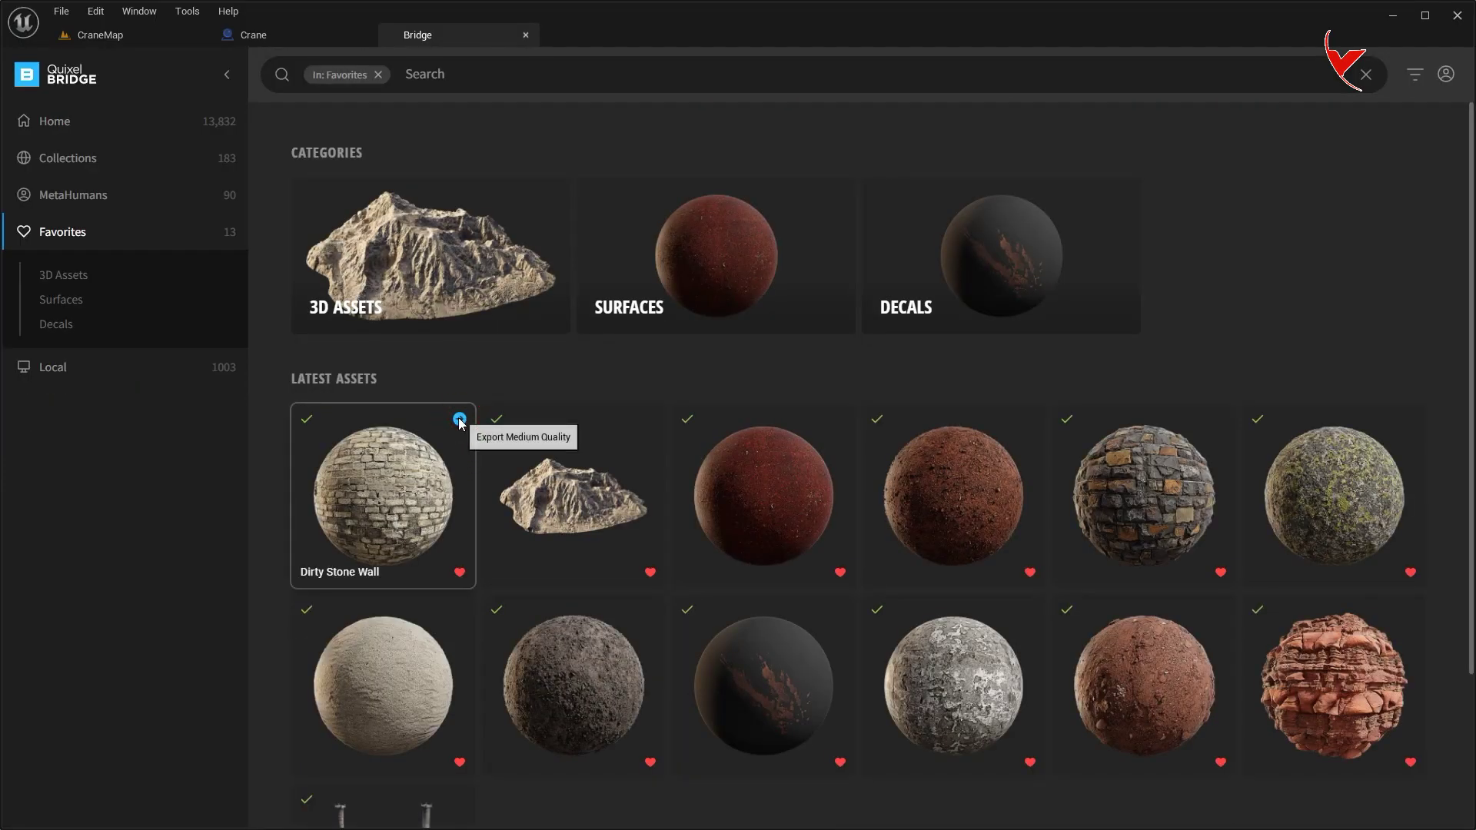
left_click(459, 419)
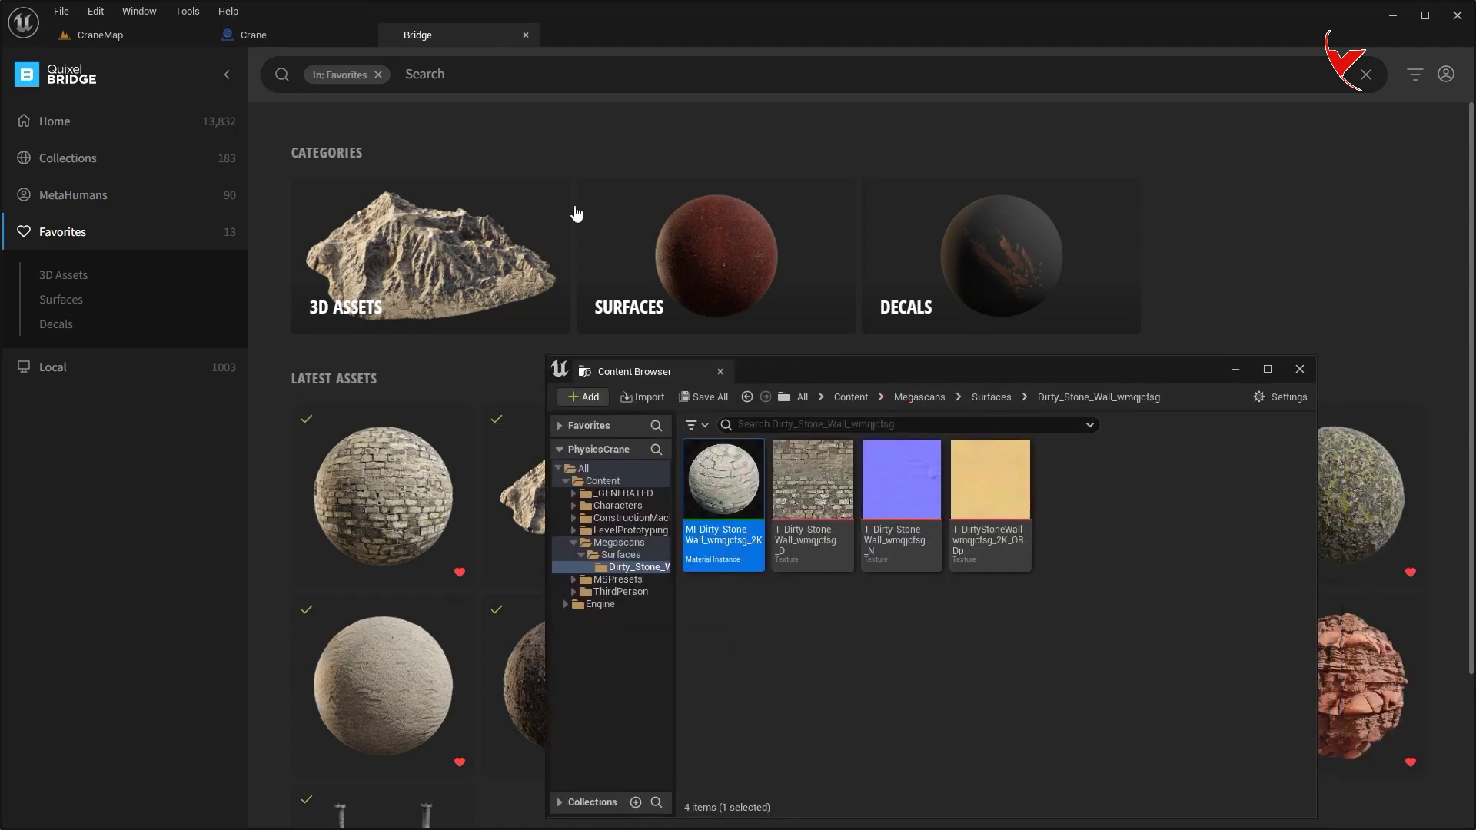
left_click(136, 40)
left_click_drag(1016, 384, 781, 369)
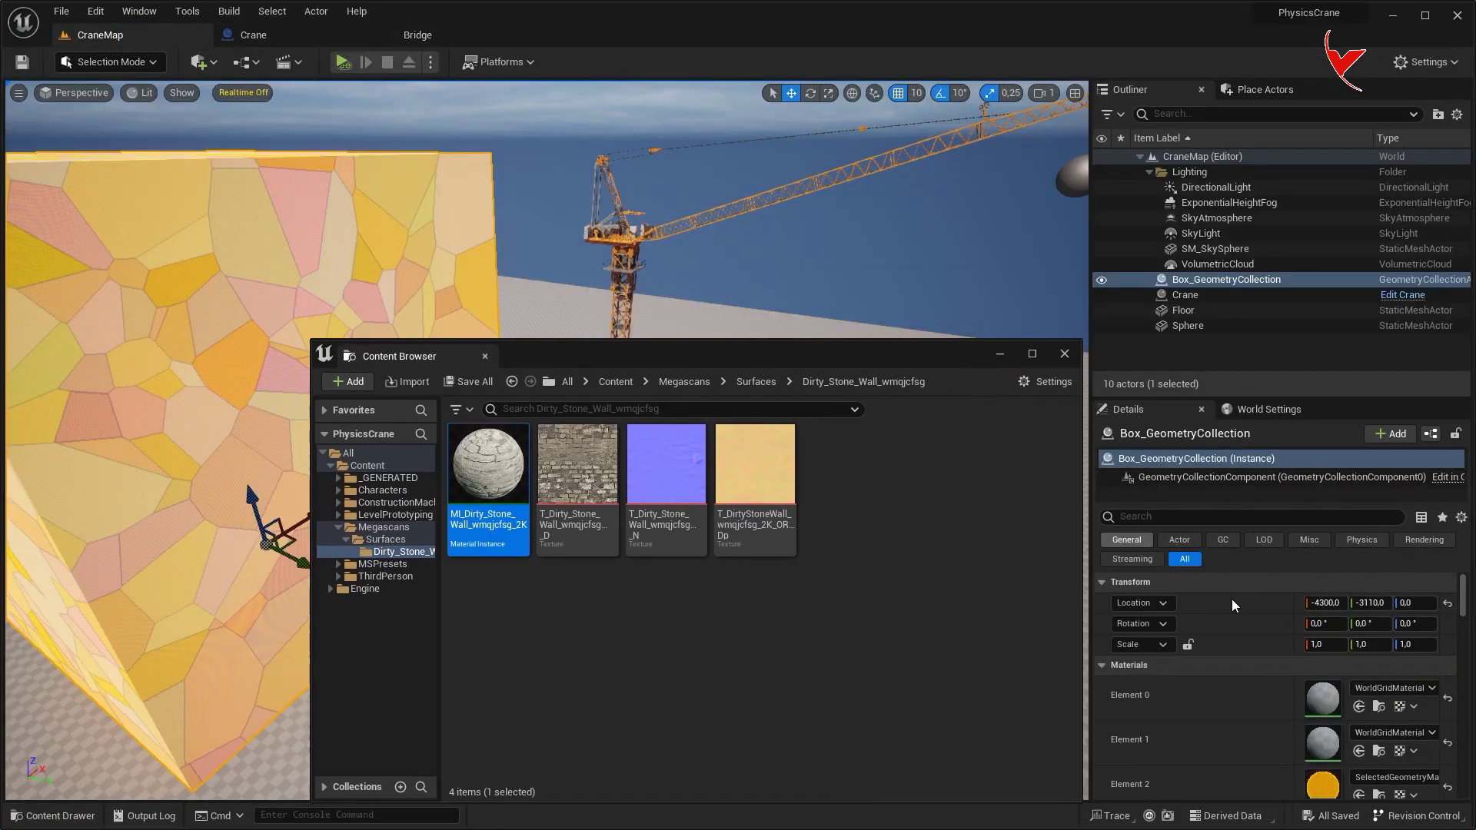
left_click(1359, 706)
left_click(1287, 516)
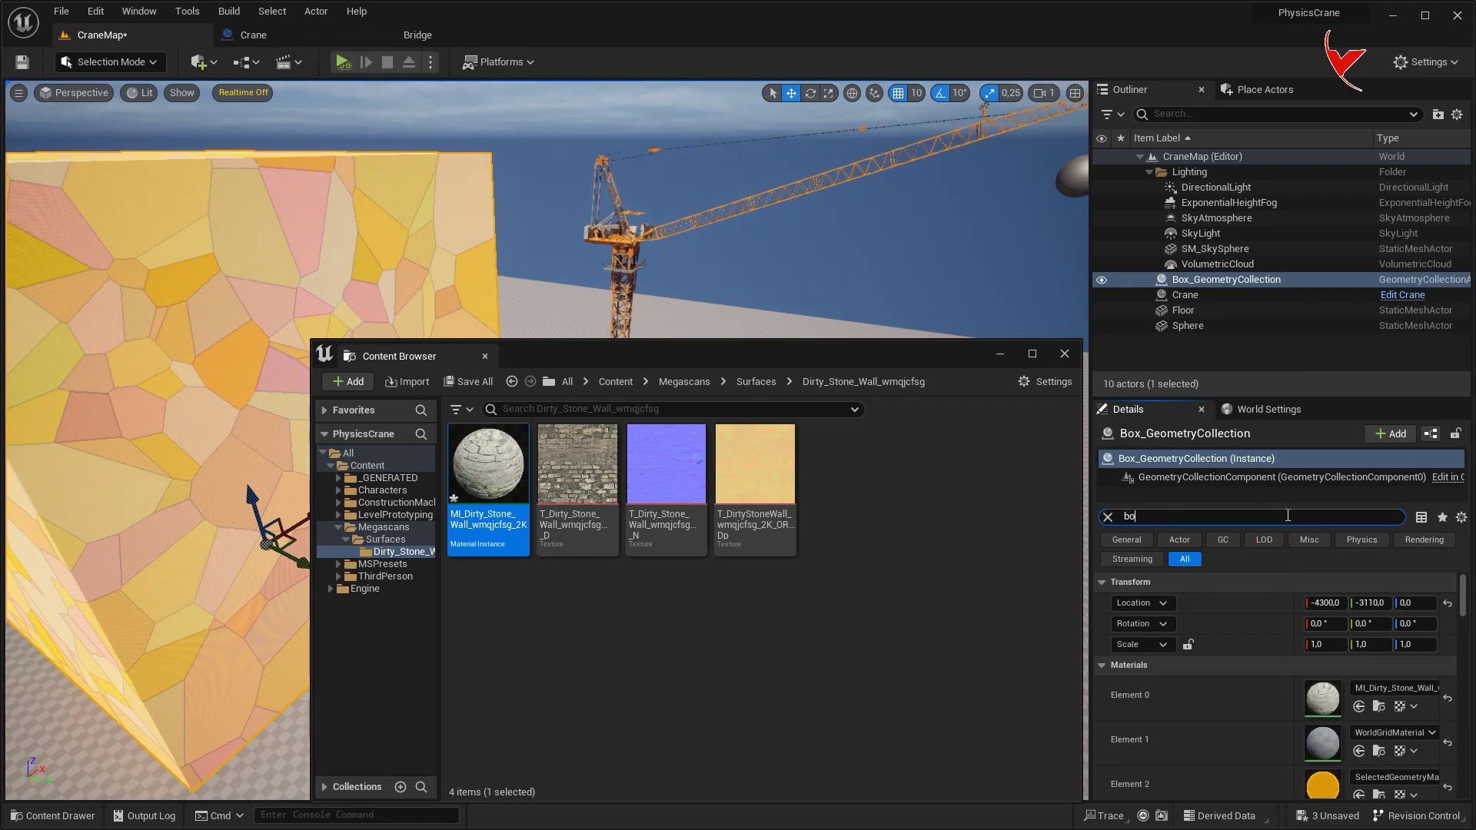
type("one")
left_click(1311, 624)
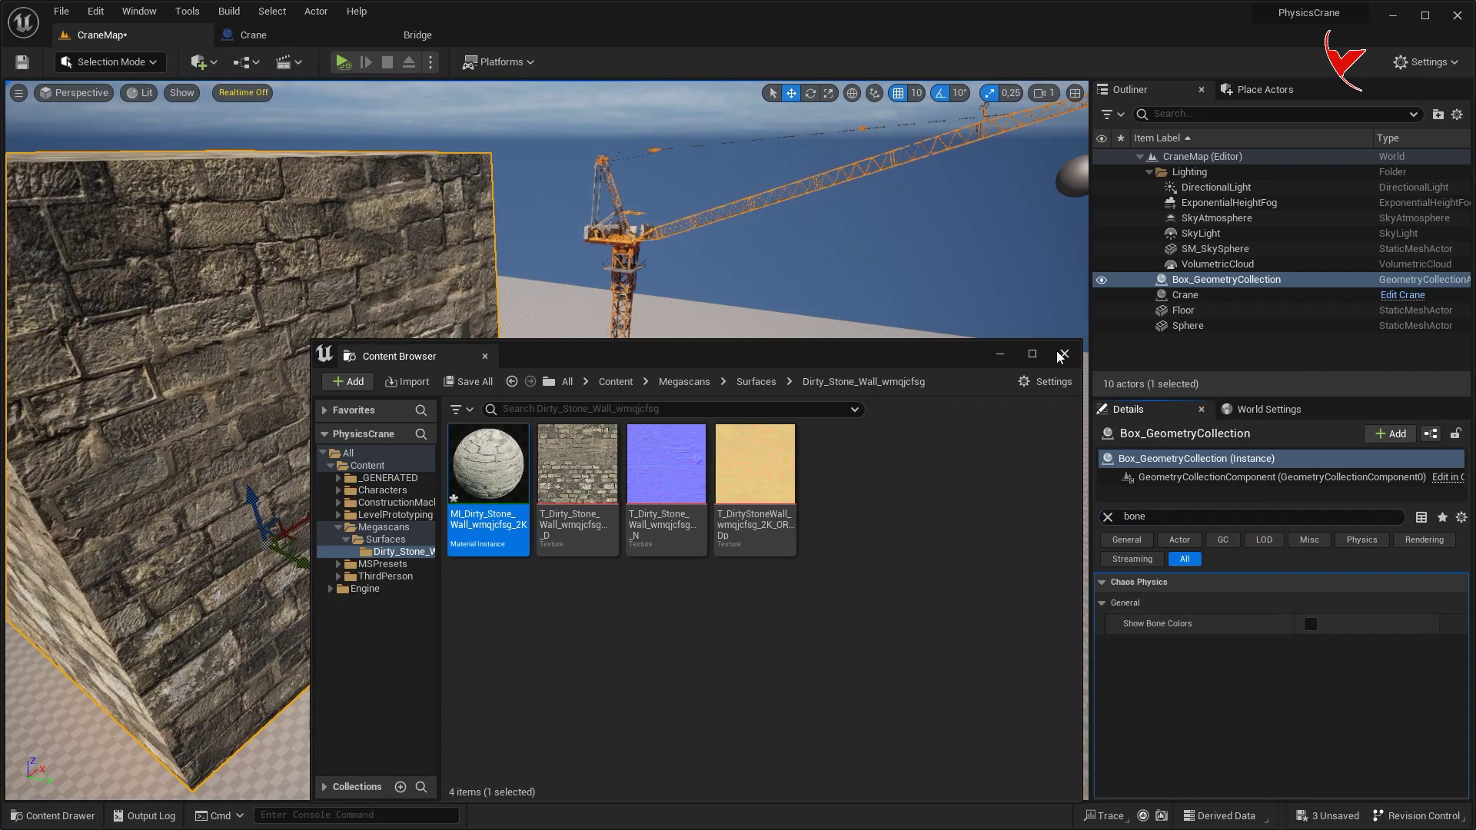
left_click(1065, 354)
- Export Damaged Concrete Wall for Element 1 and delete the Sphere from the level
left_click(421, 38)
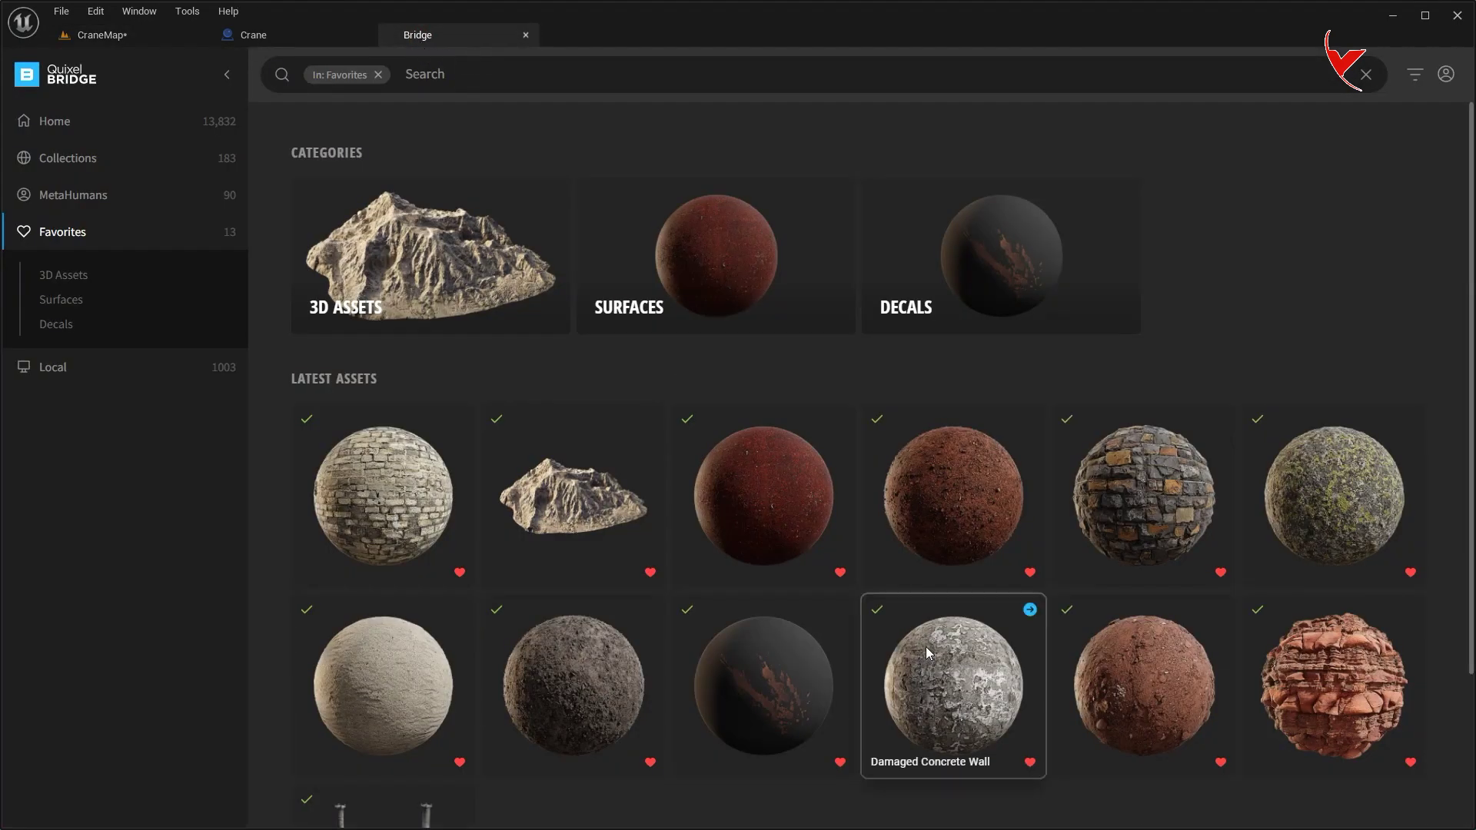
scroll(928, 652, "down", 2)
left_click(1030, 456)
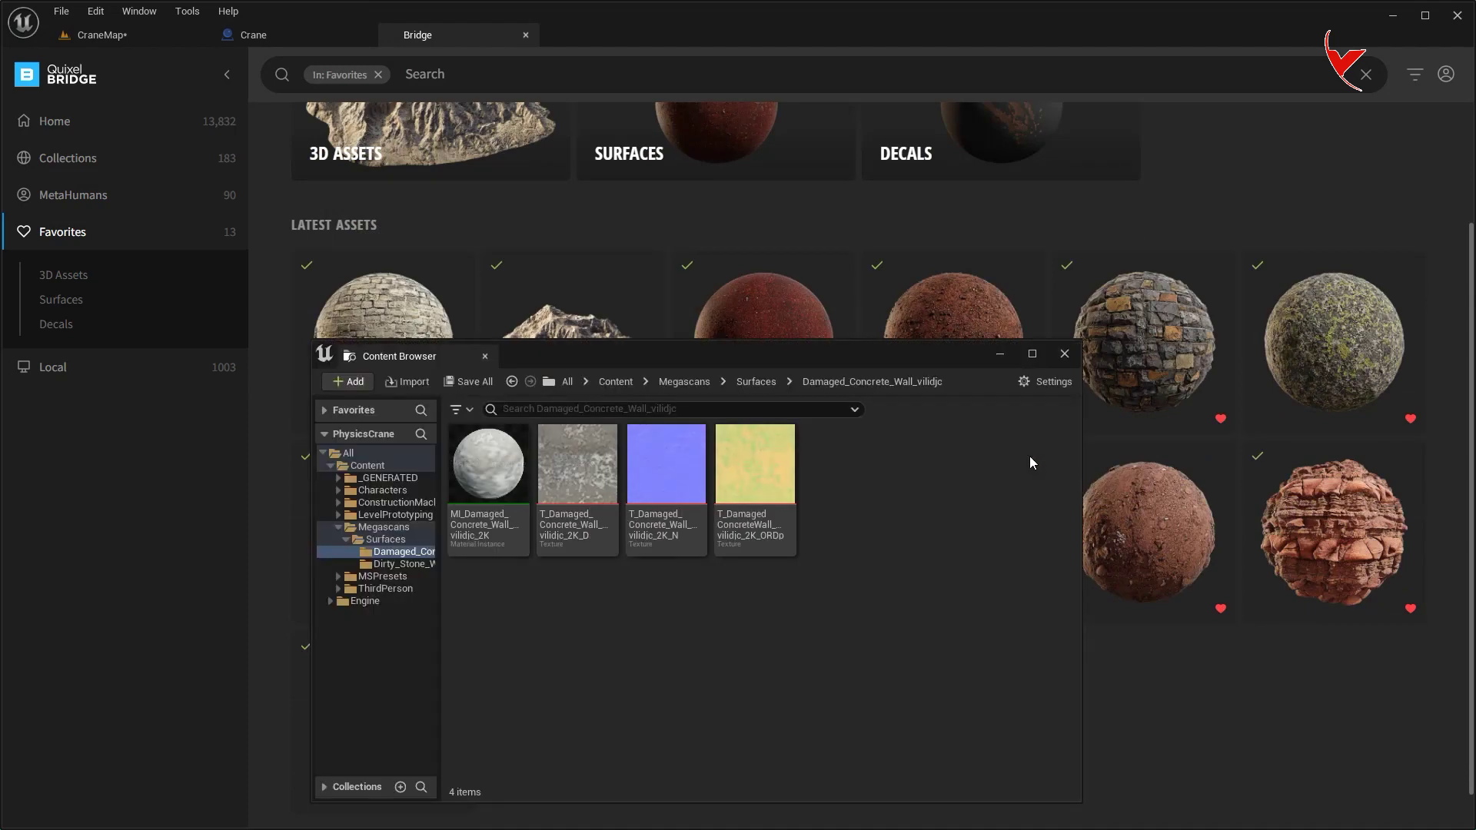
left_click(148, 35)
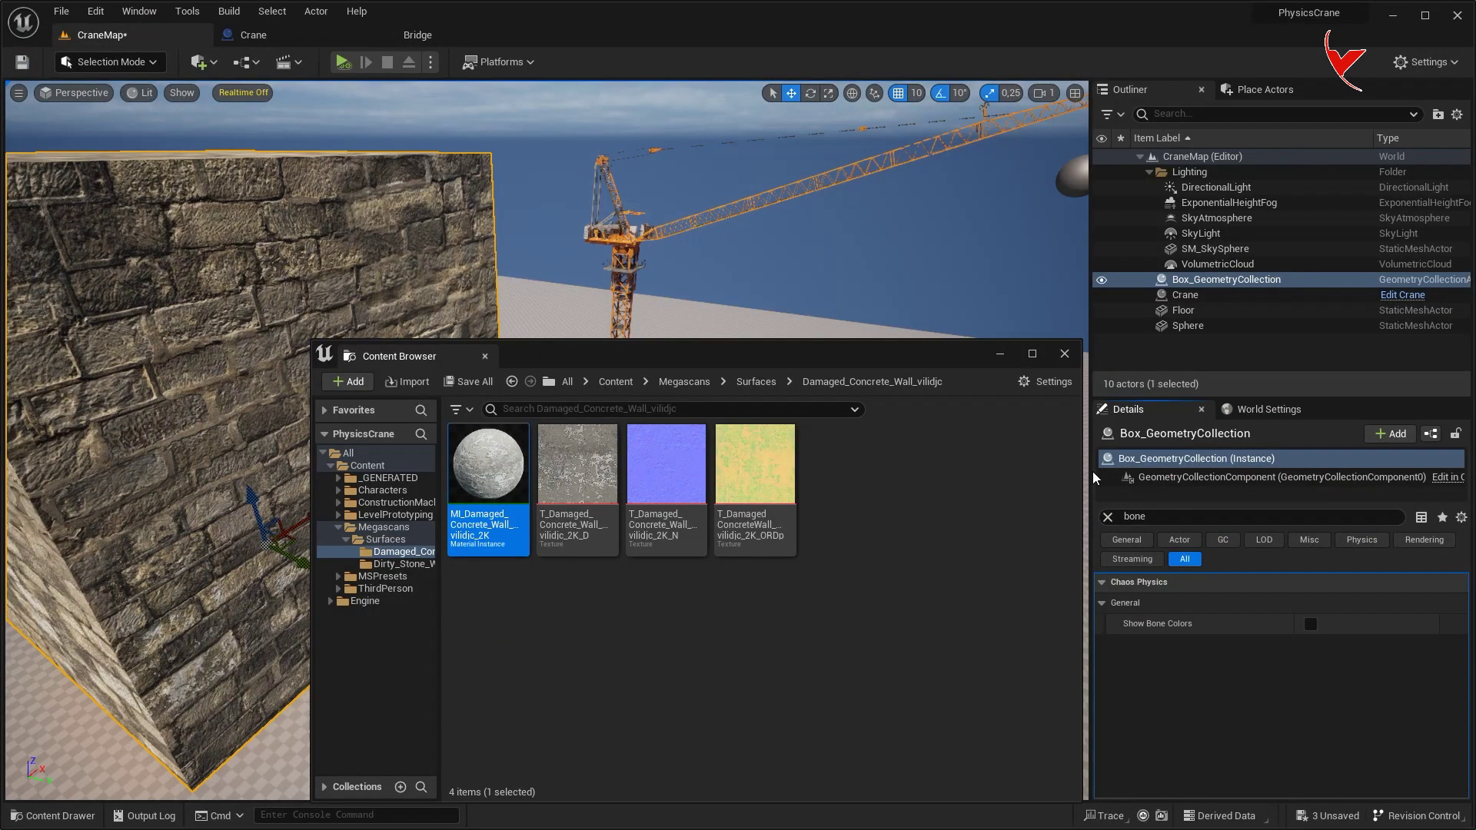
left_click(1108, 518)
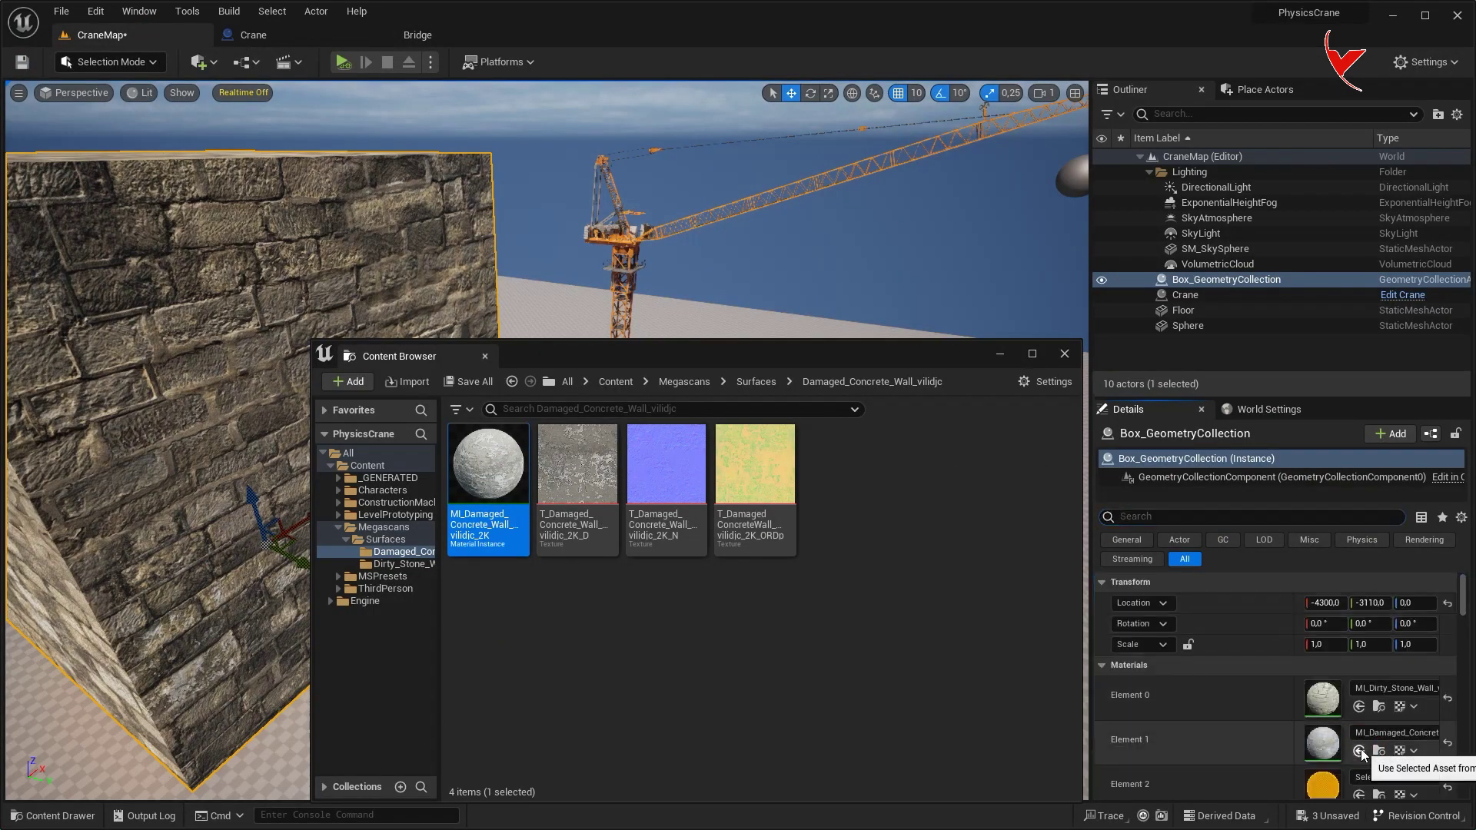
left_click(1064, 354)
left_click(515, 647)
key("Delete")
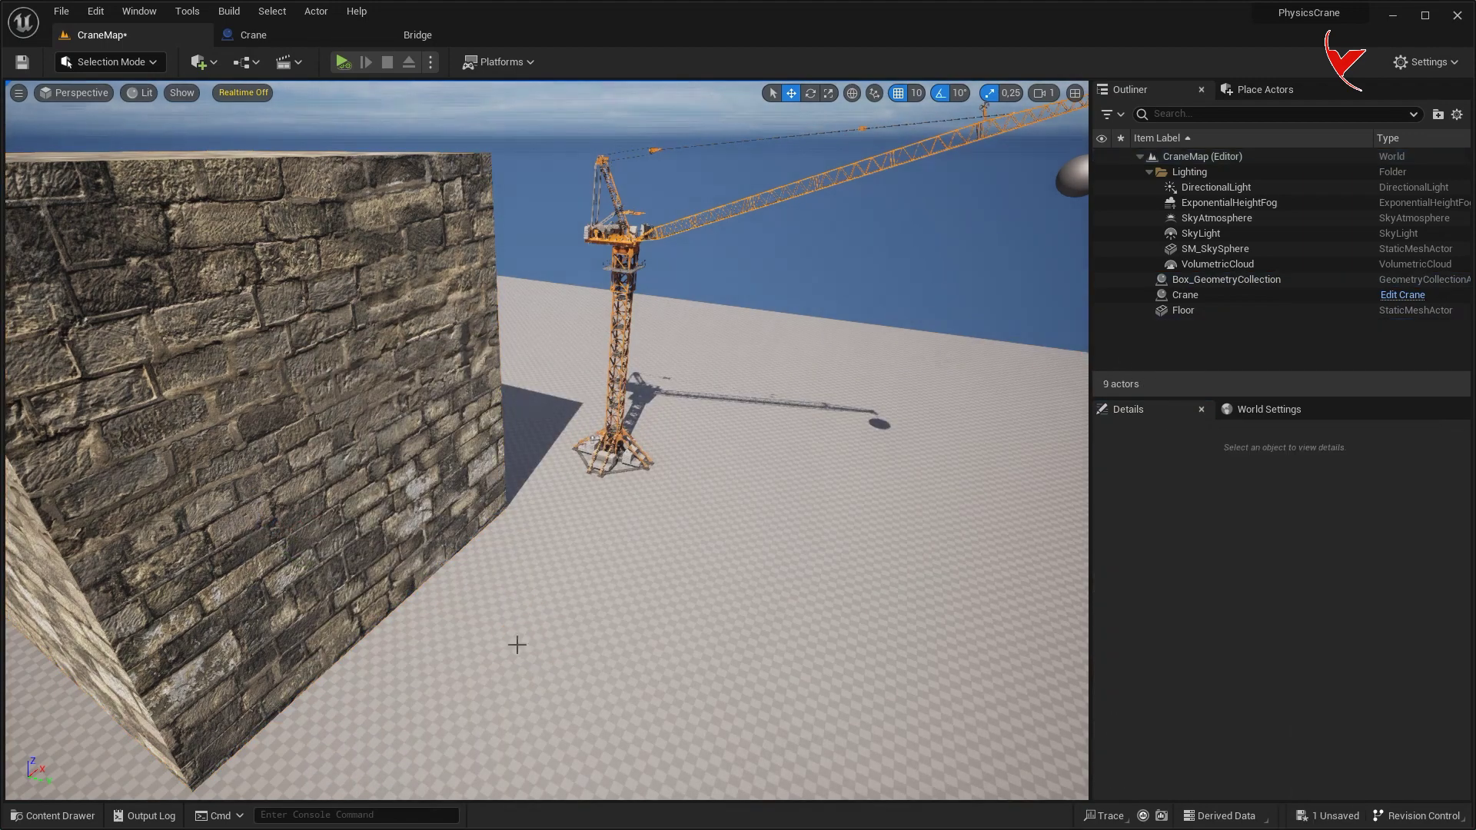
left_click(343, 63)
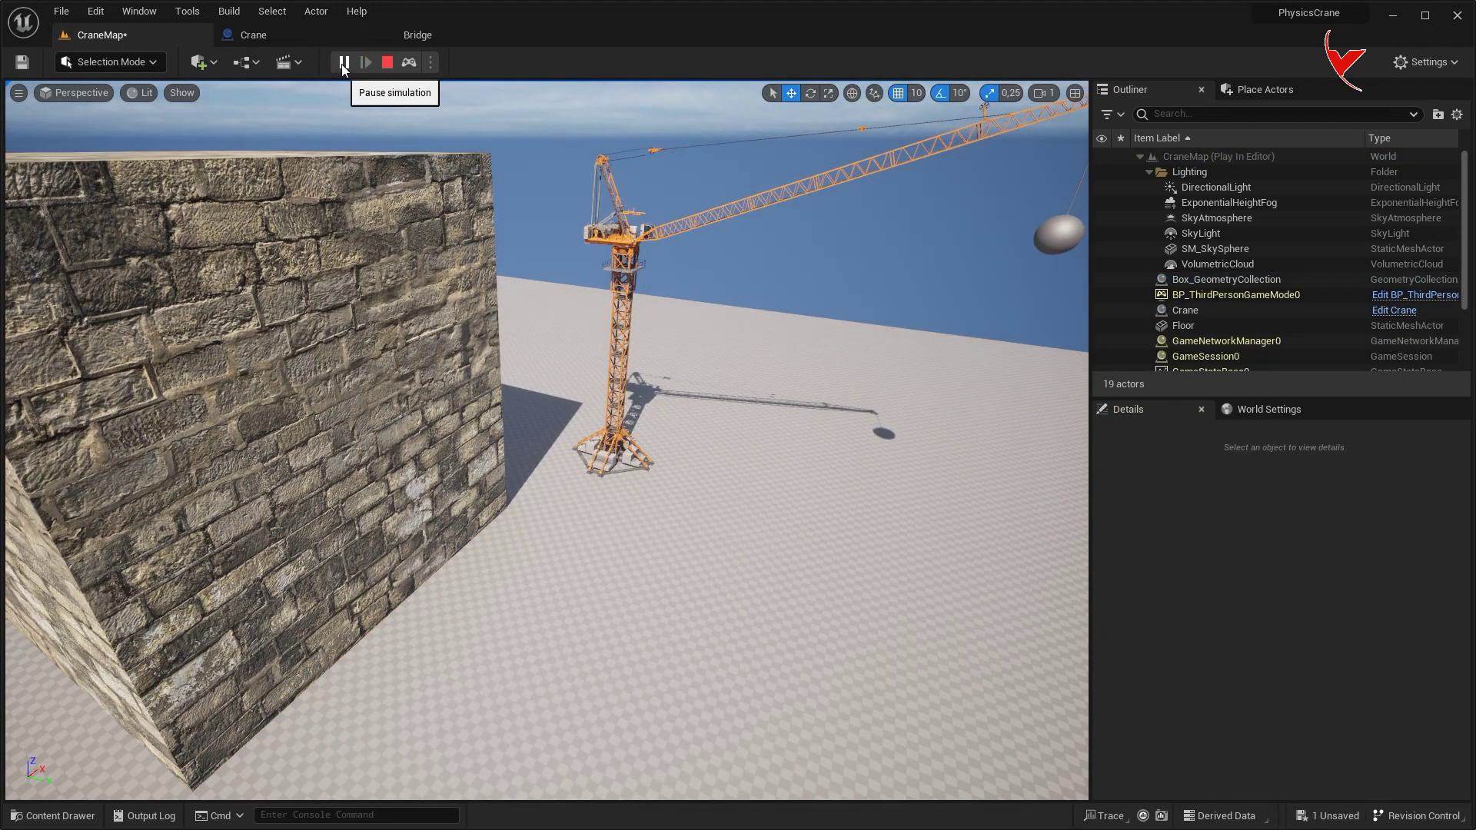
right_click_drag(538, 385, 538, 384)
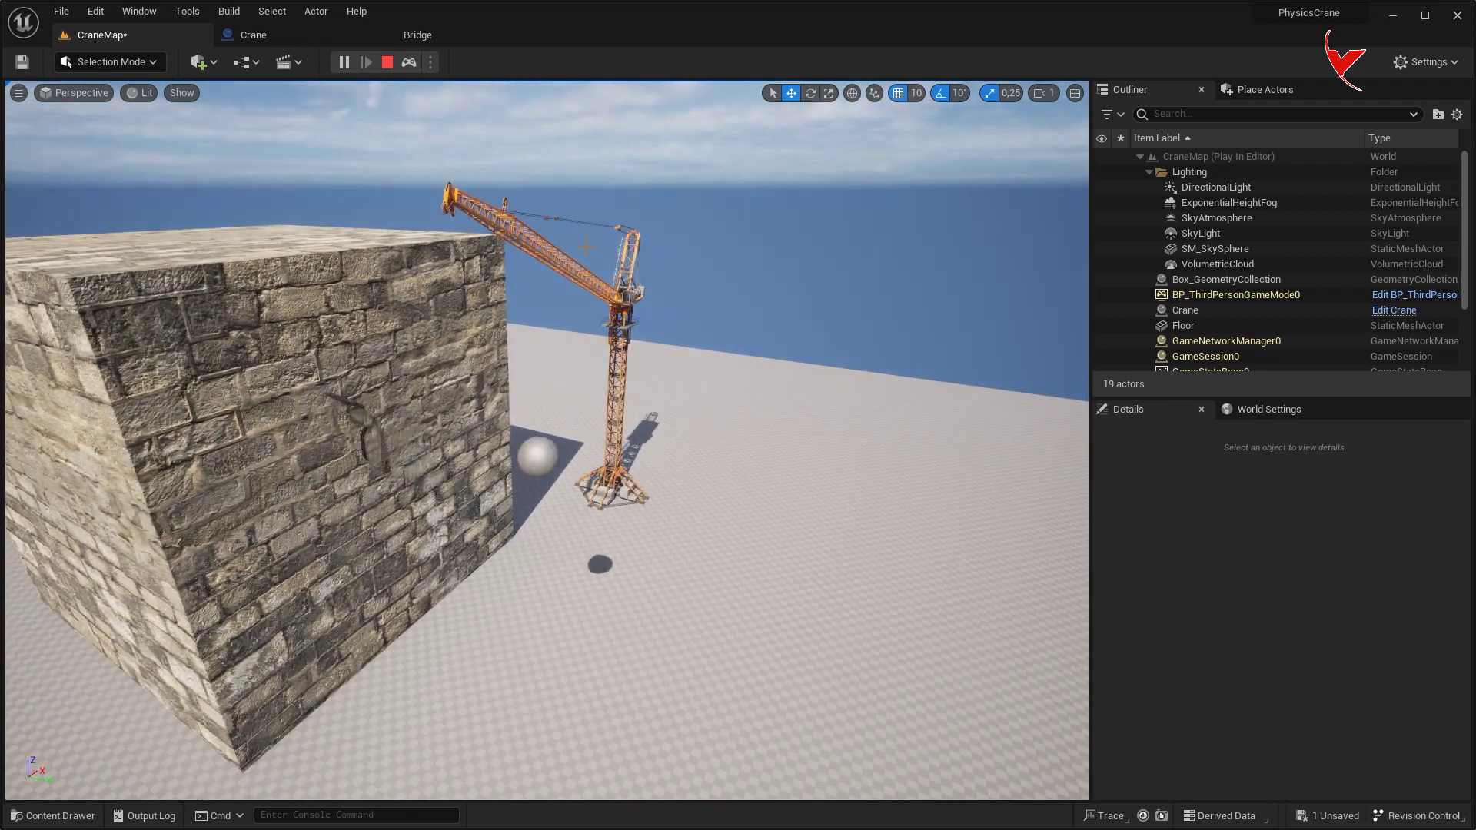
right_click_drag(538, 384, 539, 384)
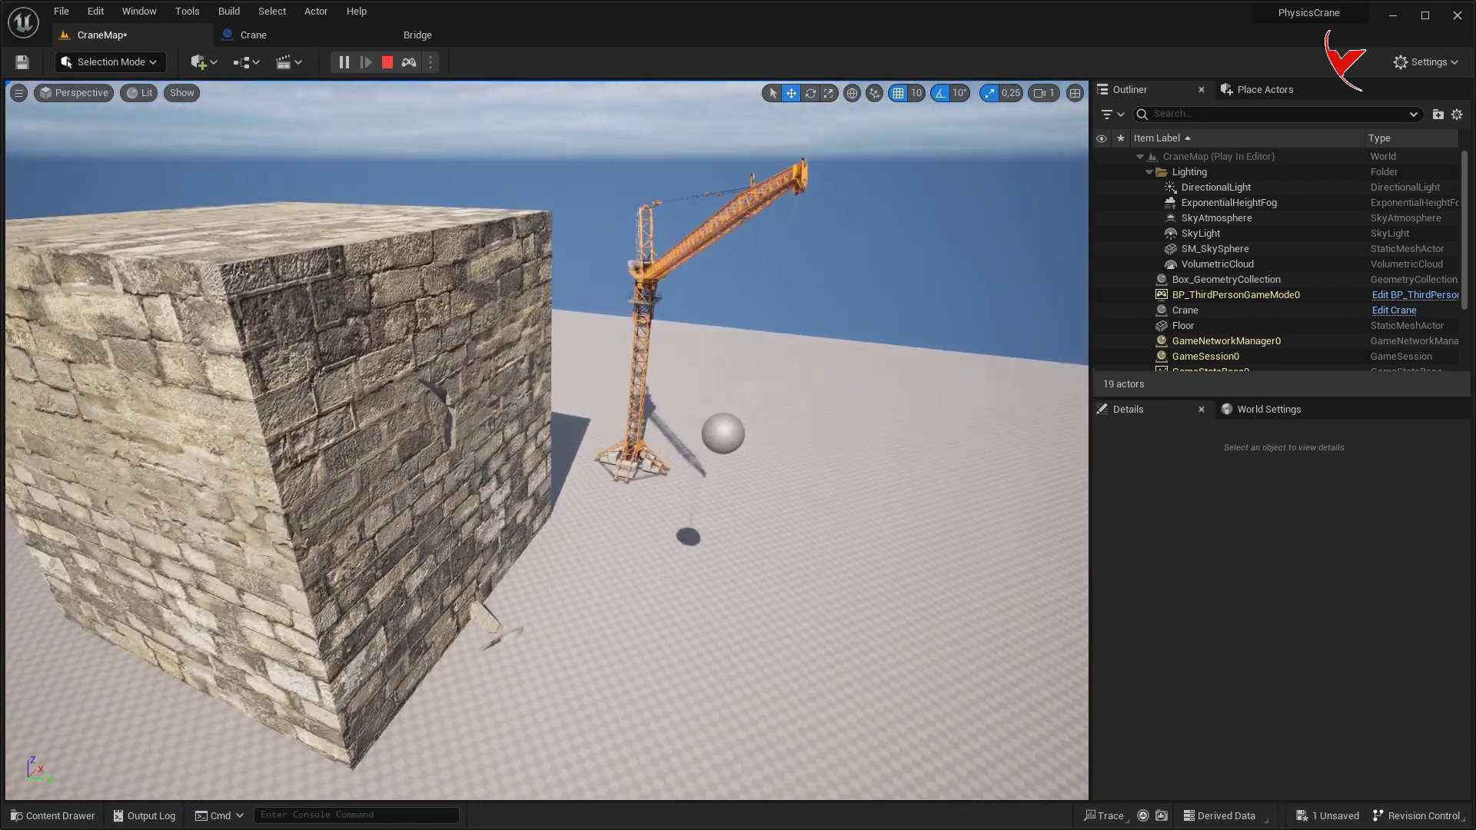
key("Escape")
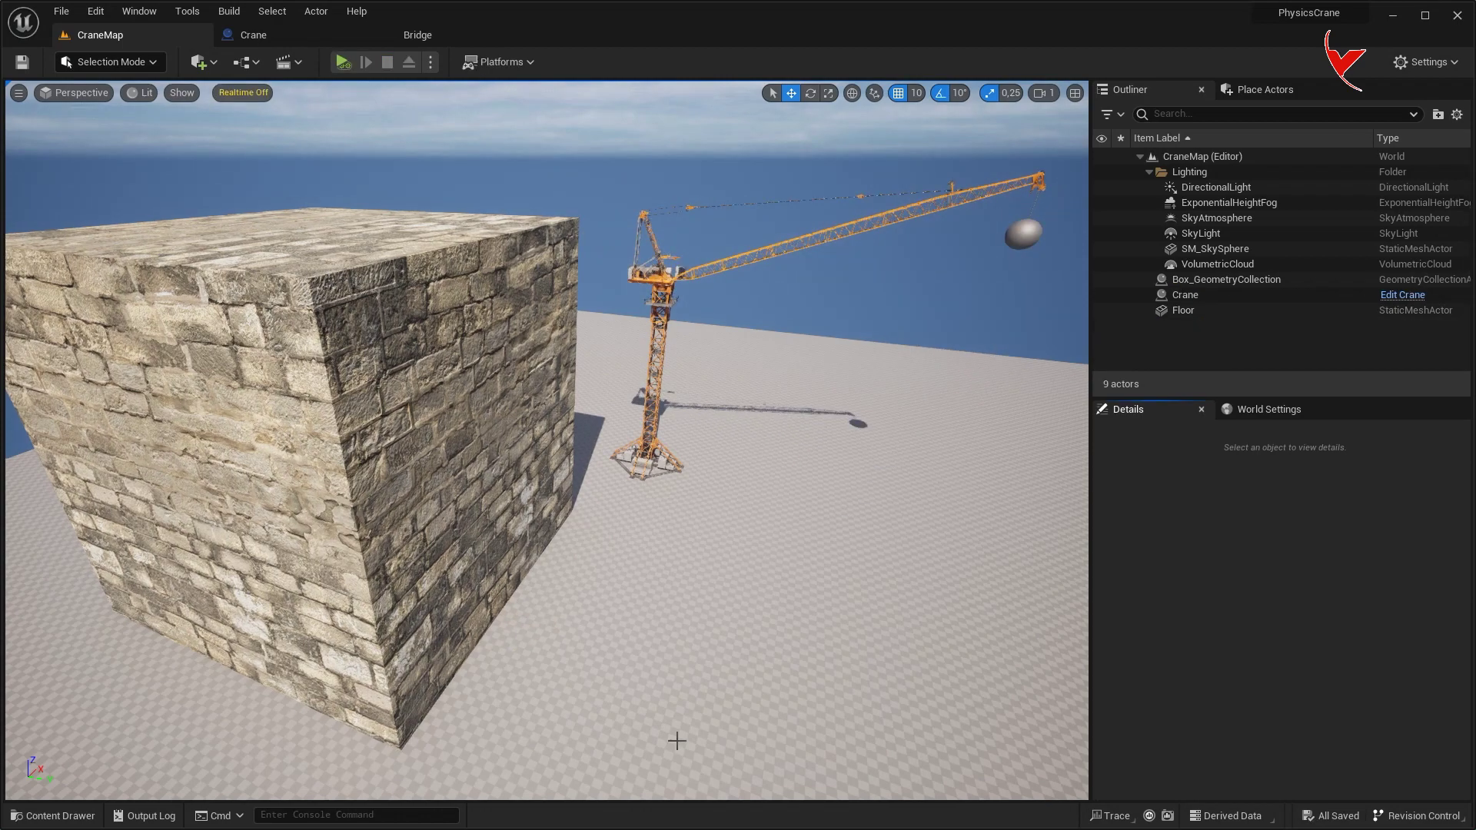
key("ctrl+space")
- Create a Blueprint class named BP_Anchor based on FS_AnchorField_Generic
right_click(1286, 653)
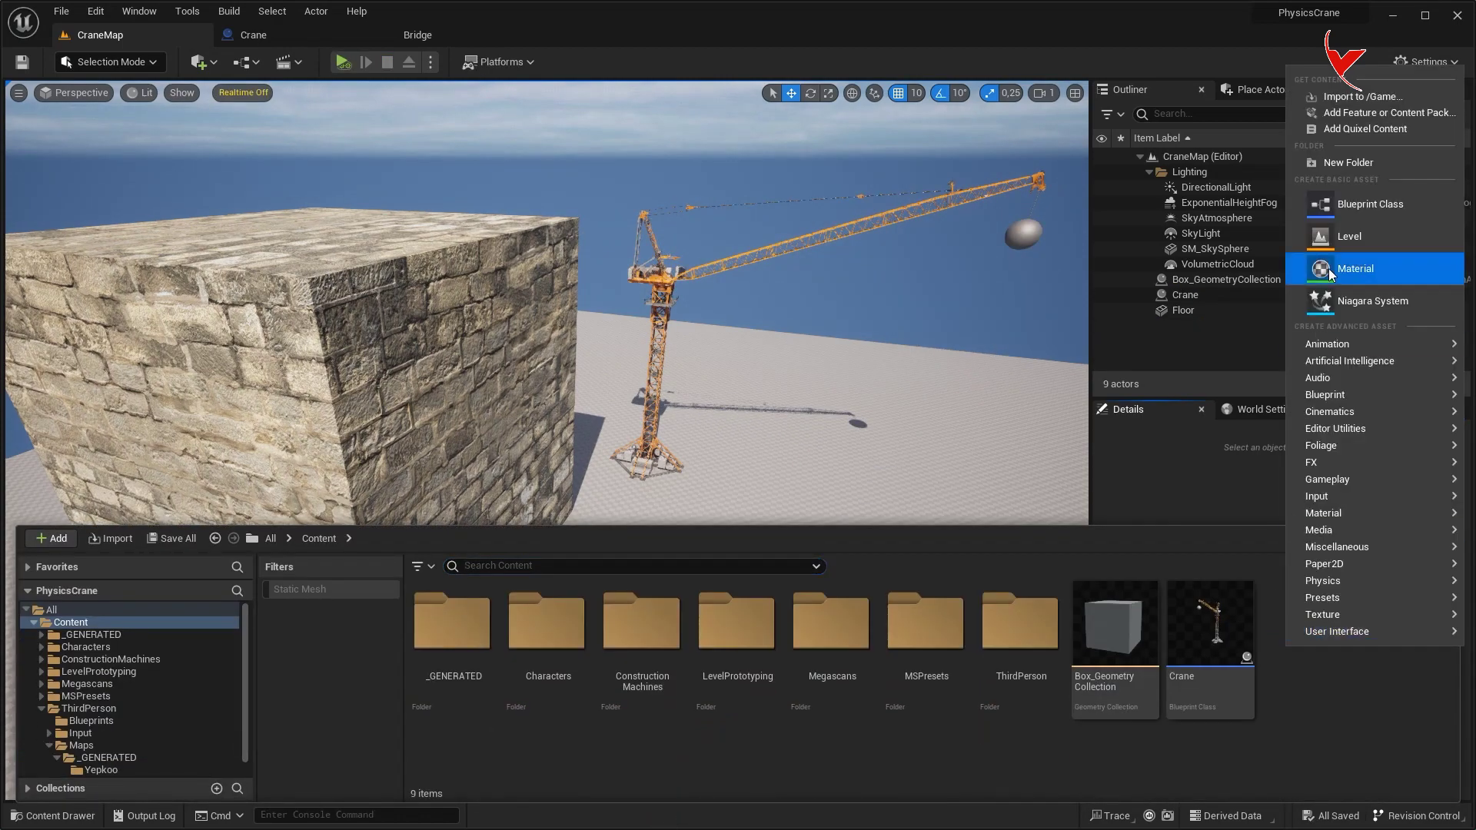
left_click(1341, 218)
type("Anchor")
left_click(647, 575)
left_click(867, 767)
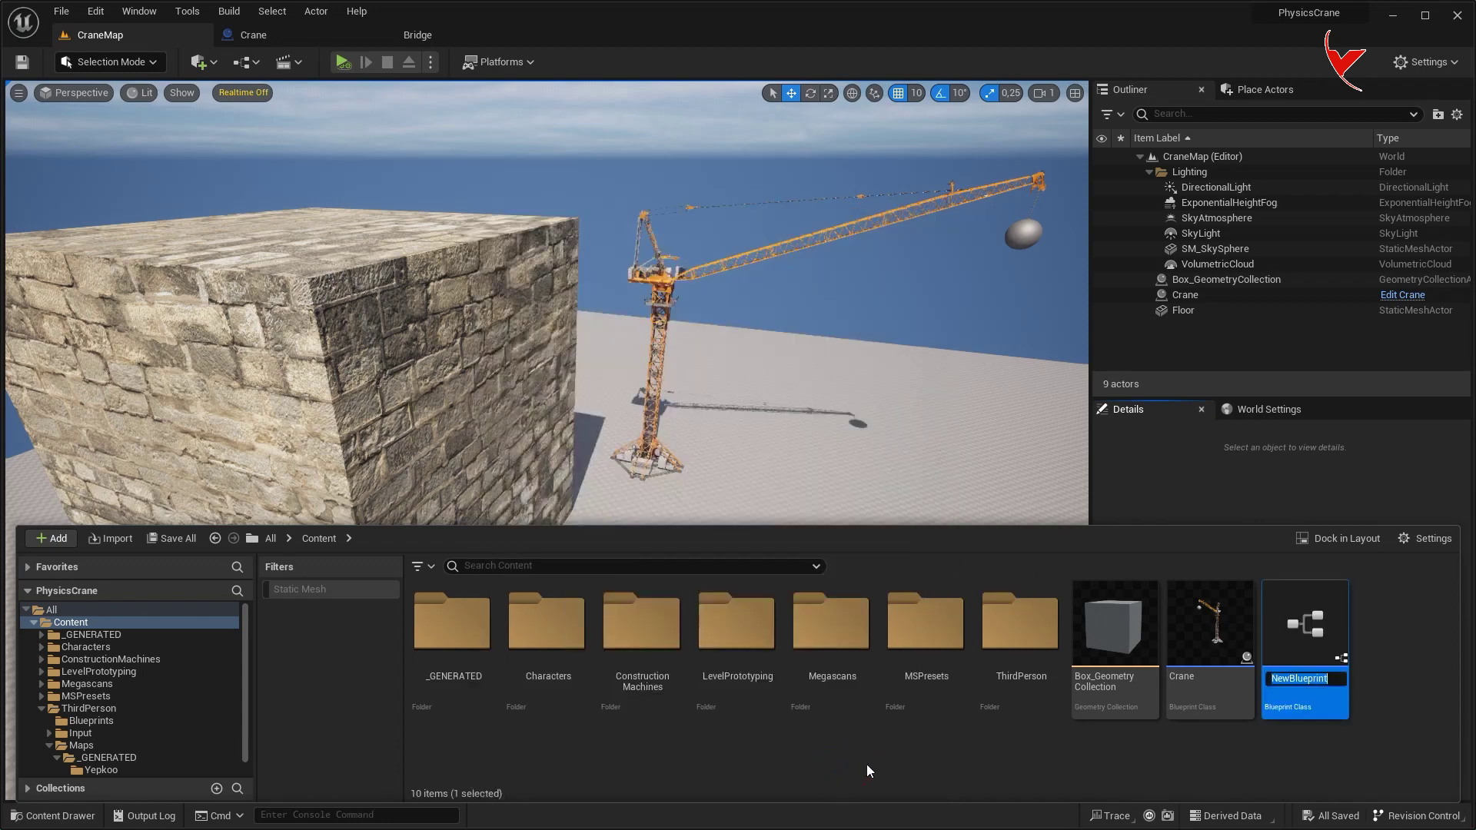
type("BP_Anchor")
key("Return")
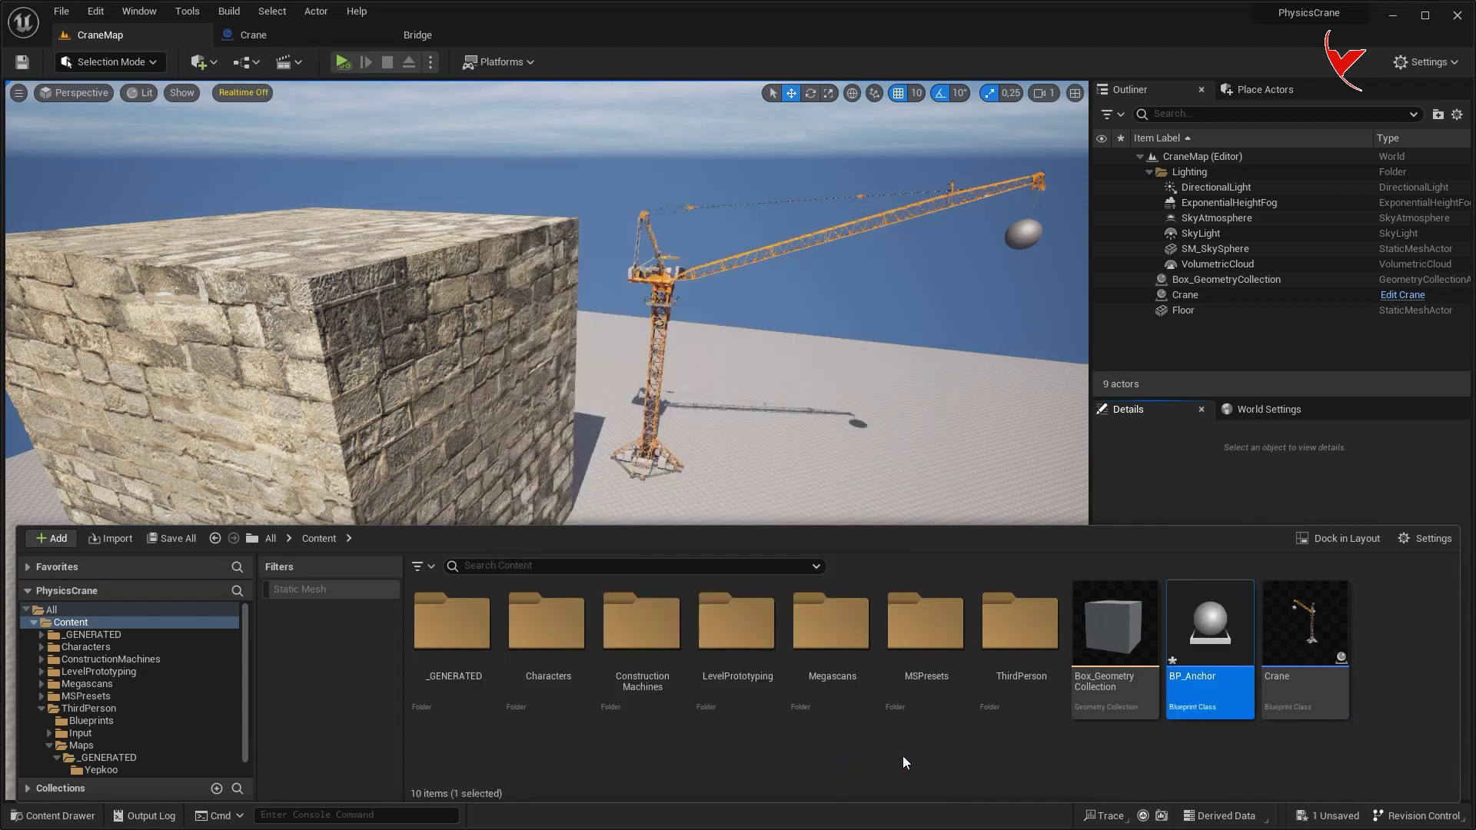
- Place BP_Anchor at the cube's base, raised slightly off the floor
mouse_move(1207, 623)
left_mouse_down()
mouse_move(101, 611)
mouse_move(119, 615)
left_mouse_up()
key("f")
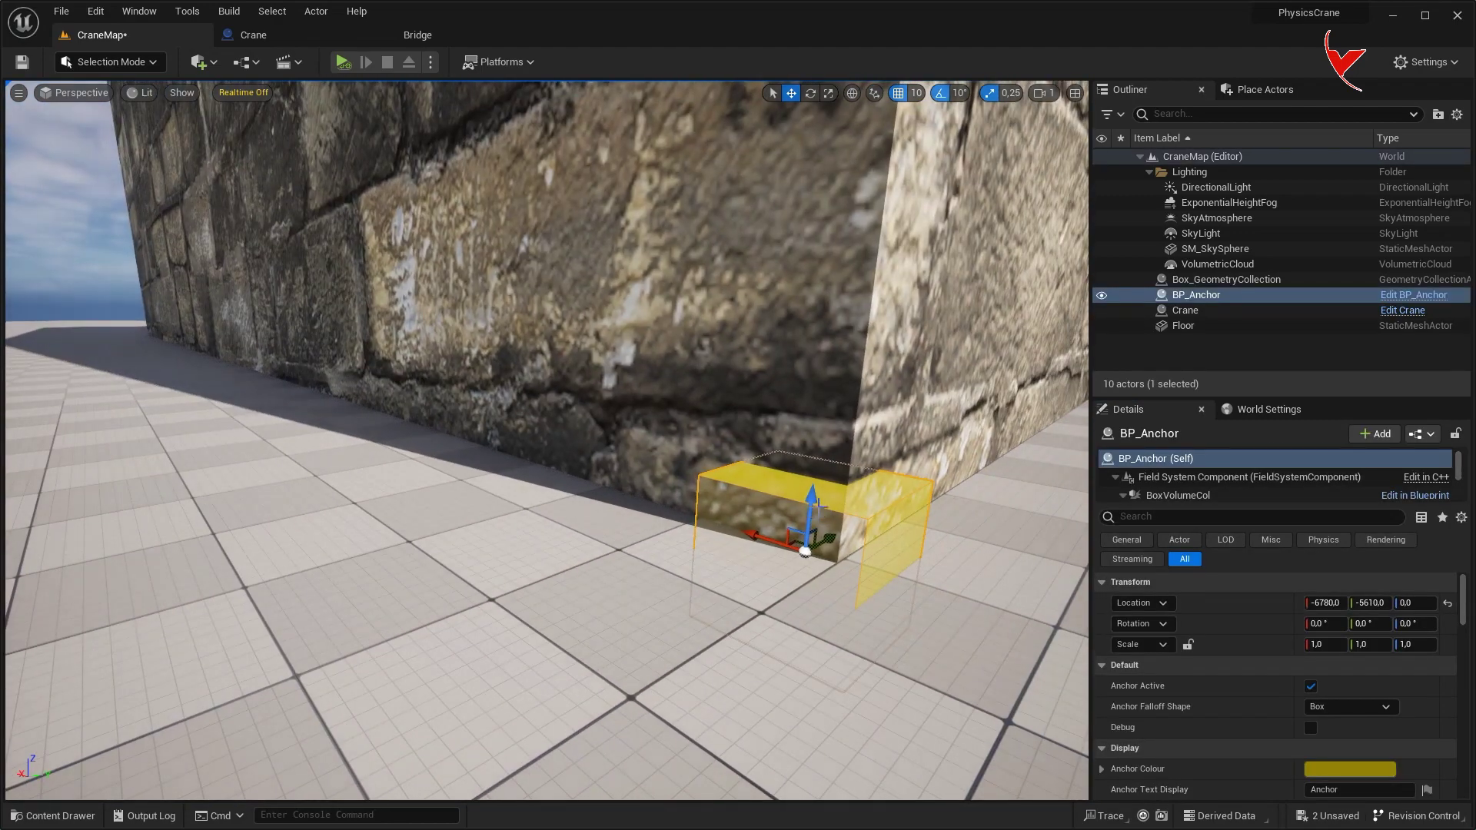
left_click_drag(819, 523, 821, 467)
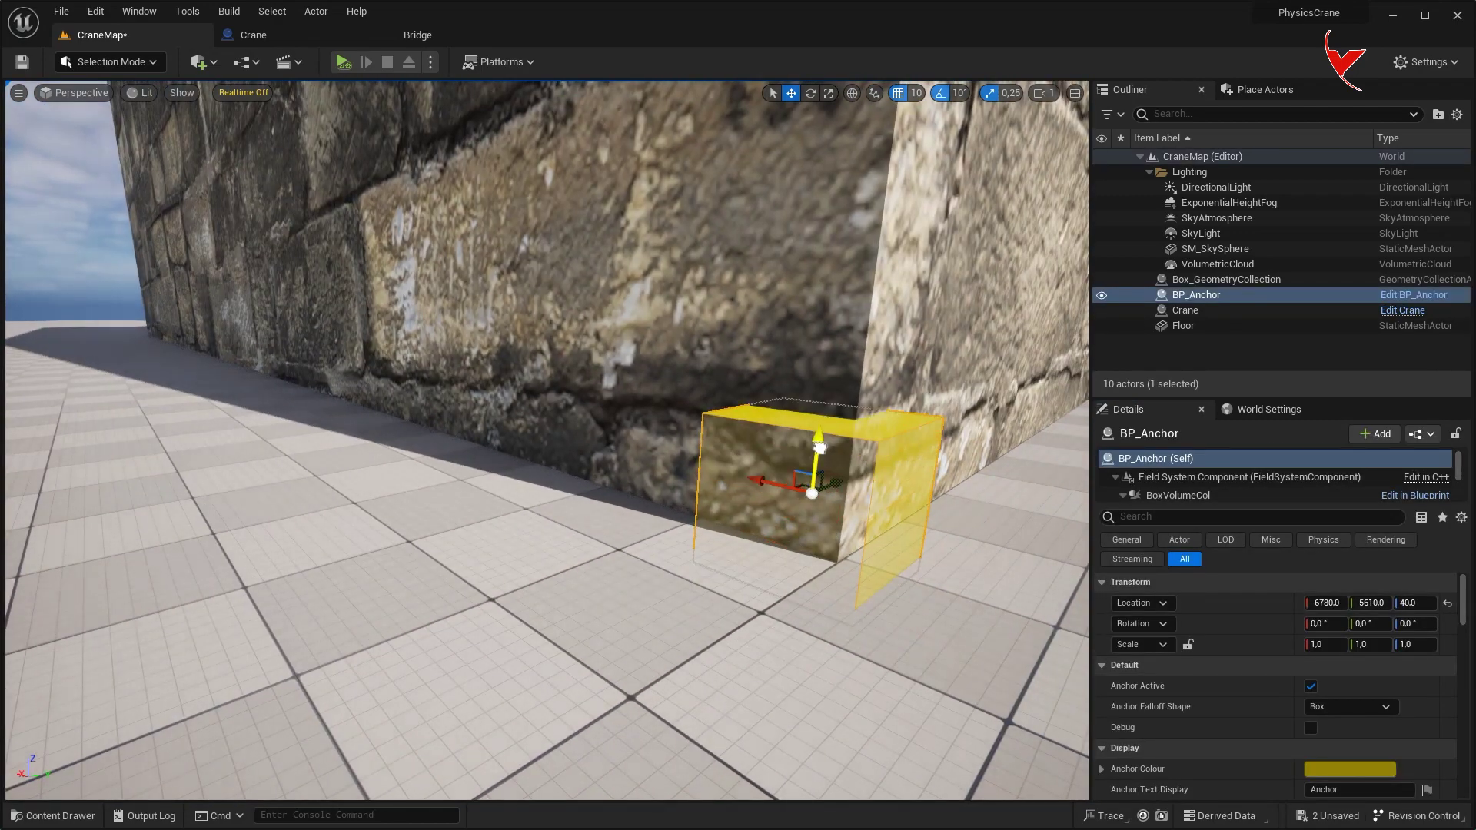
- Set BP_Anchor as the stone cube's first initialization field, then pull back to see cube and crane
left_click(816, 375)
key("f")
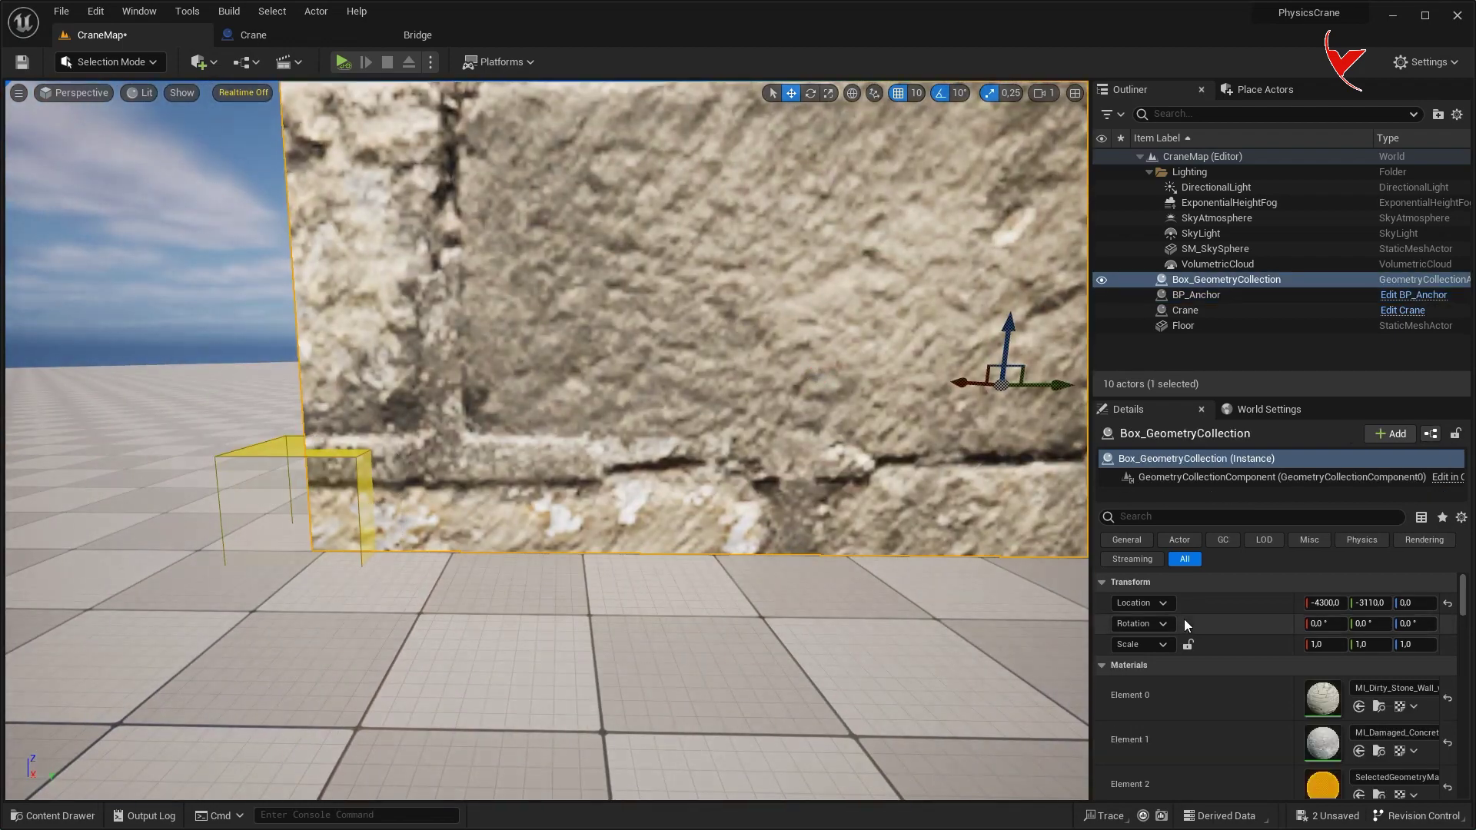
scroll(1181, 638, "down", 5)
scroll(1178, 655, "down", 5)
scroll(1307, 661, "down", 3)
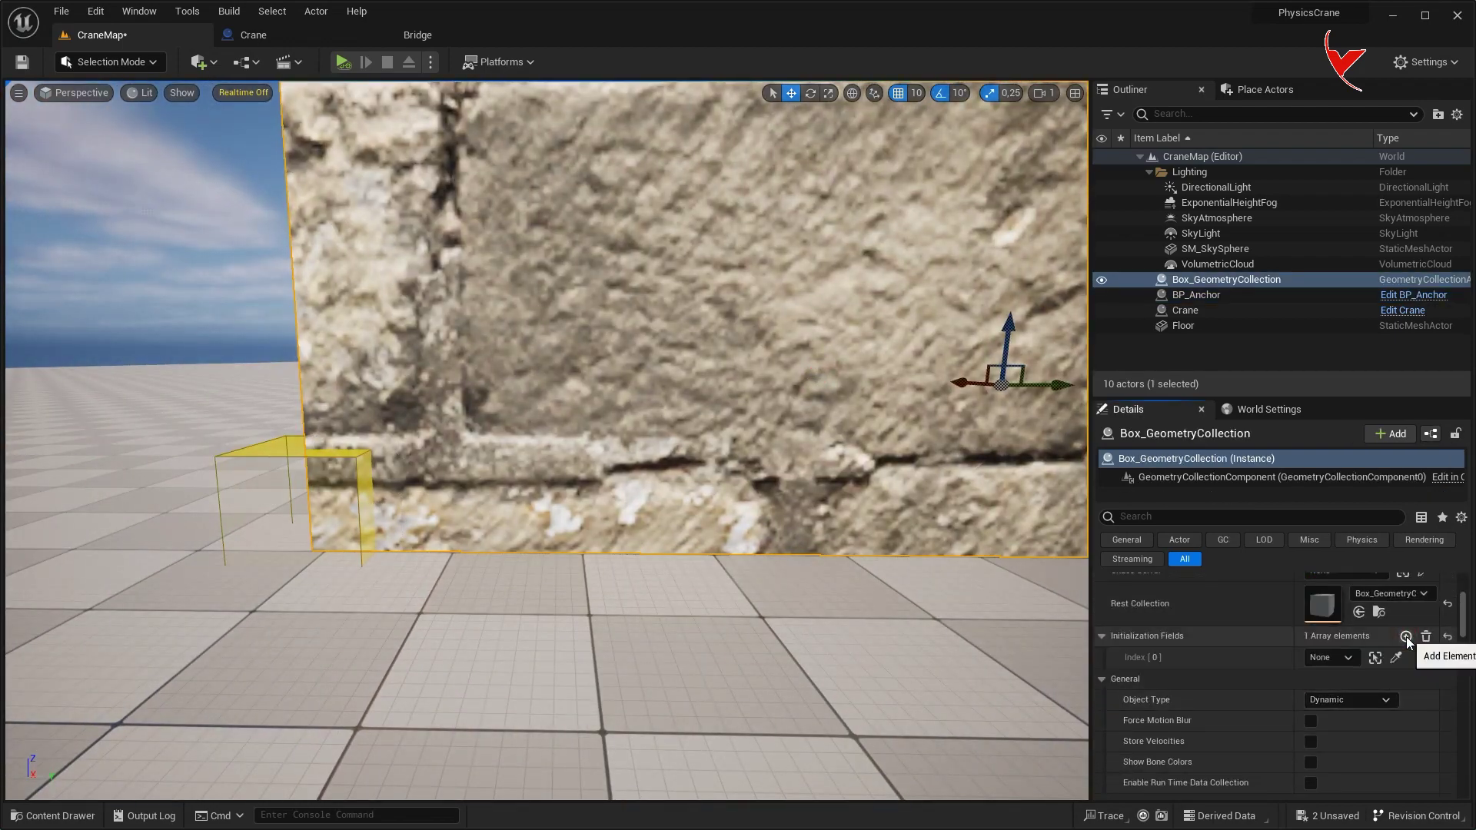
left_click(1356, 655)
left_click(1368, 480)
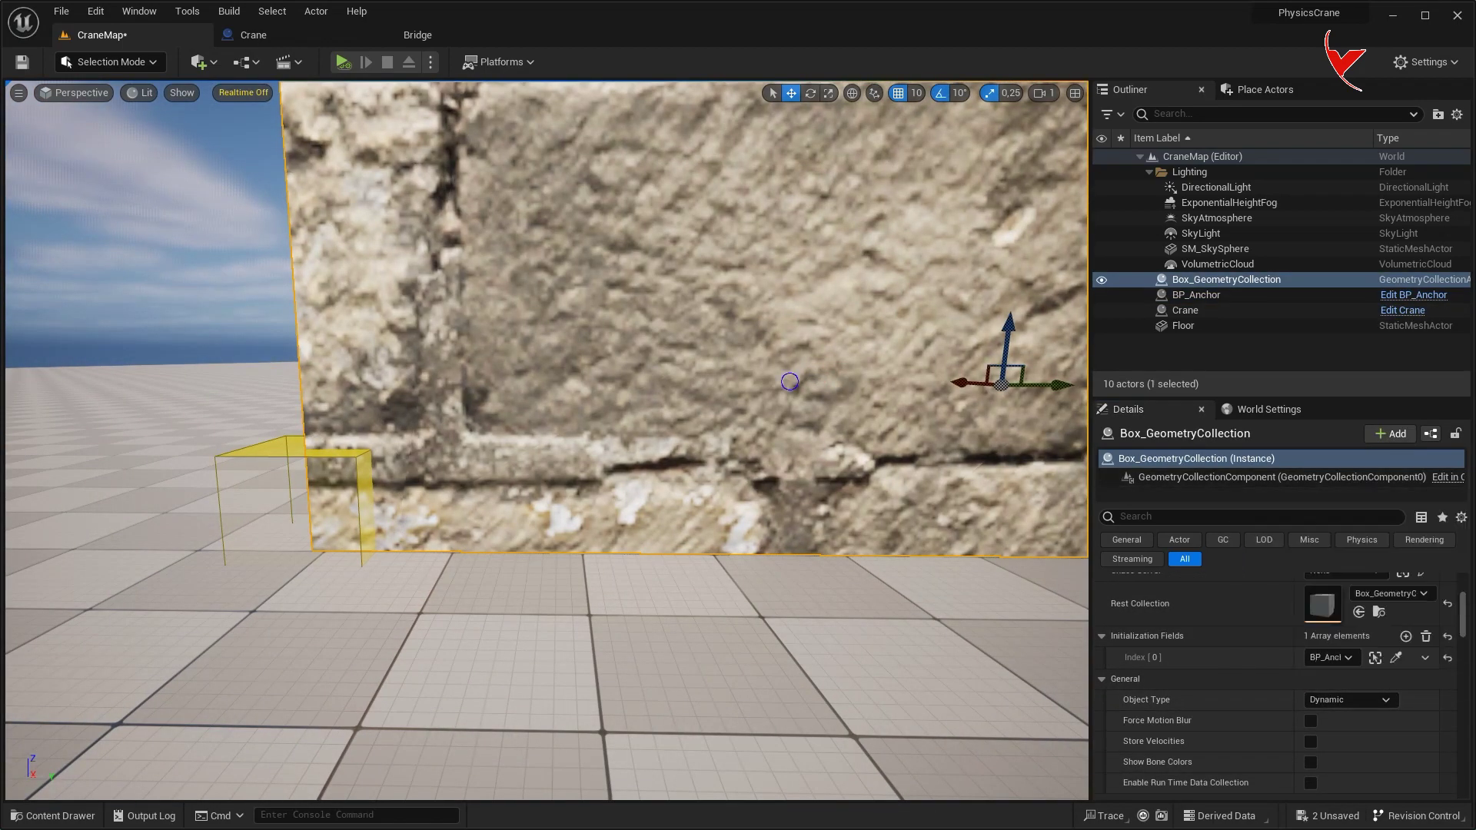
right_click_drag(789, 382, 789, 323)
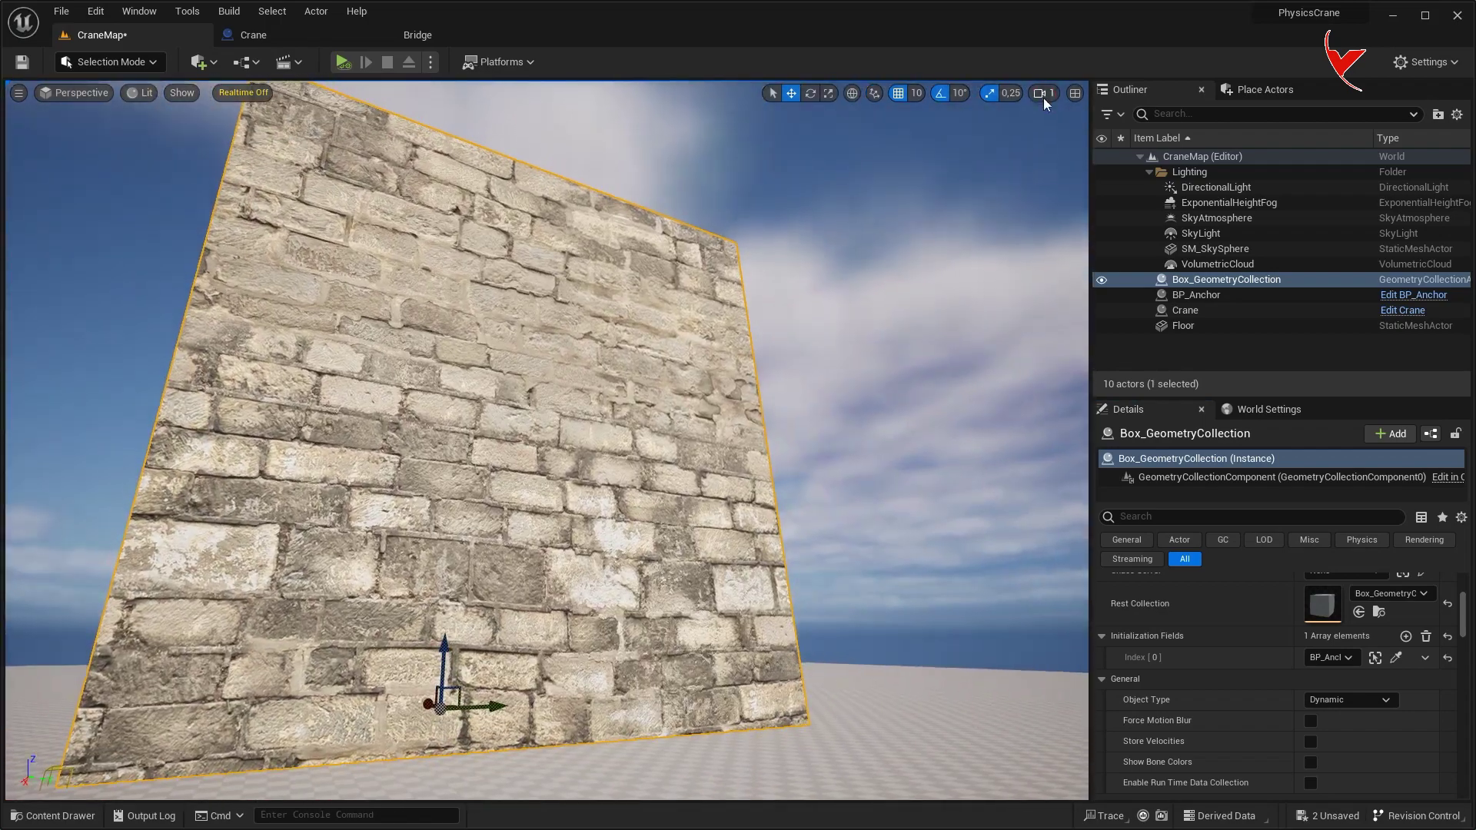
left_click(1044, 95)
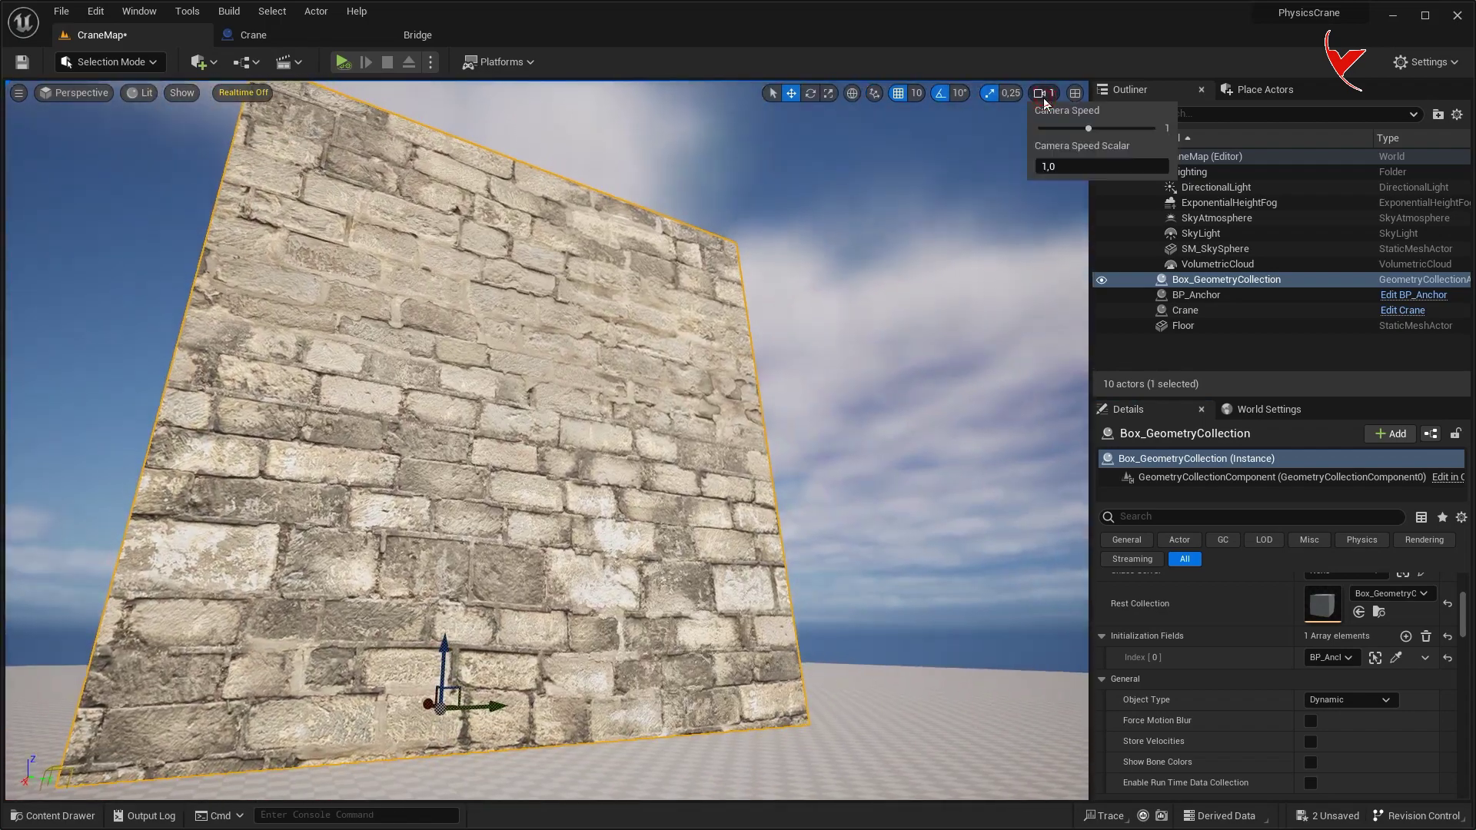
mouse_move(769, 385)
right_mouse_down()
mouse_move(692, 430)
mouse_move(470, 28)
right_mouse_up()
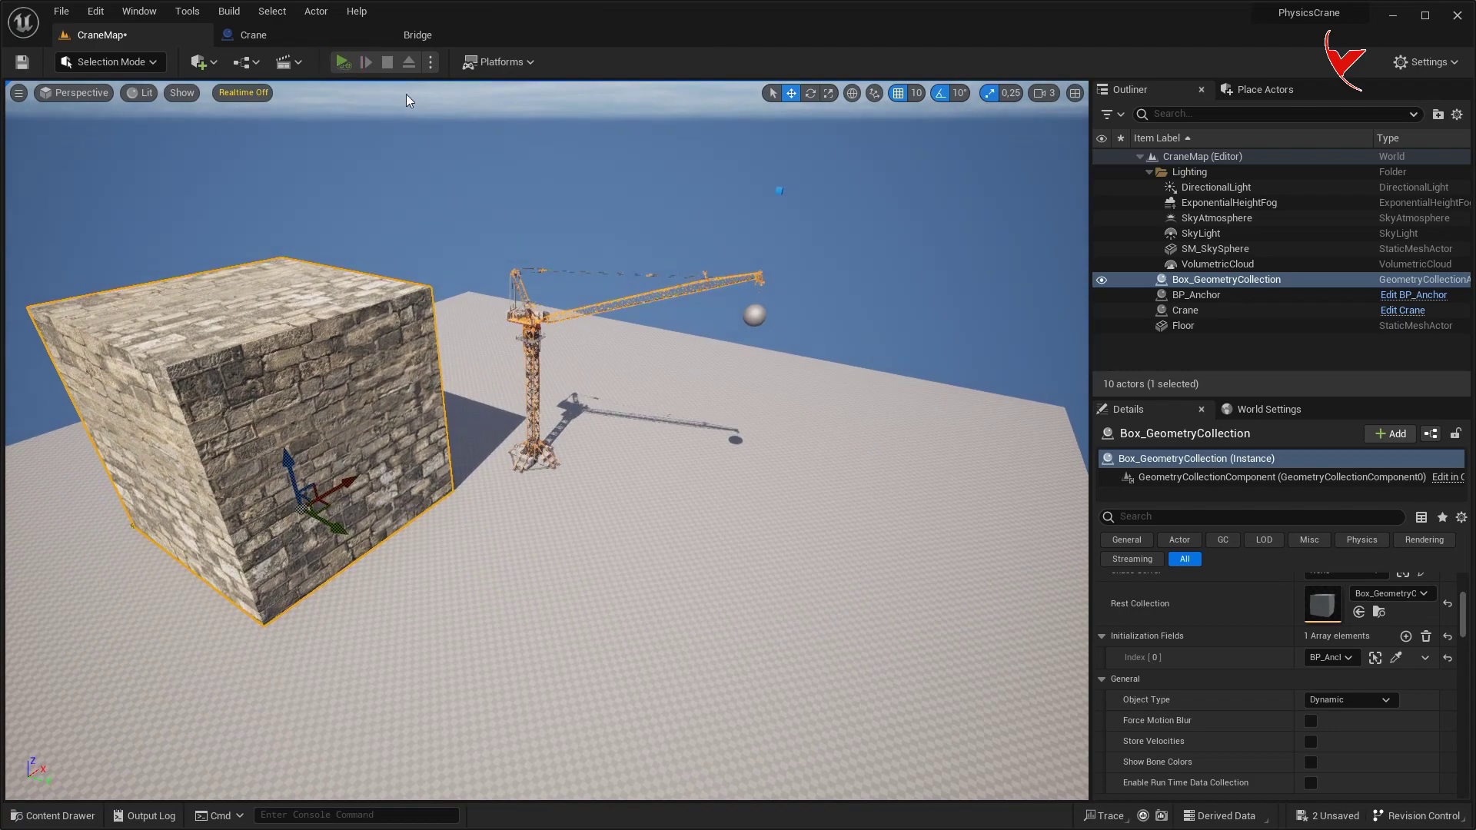
left_click(342, 62)
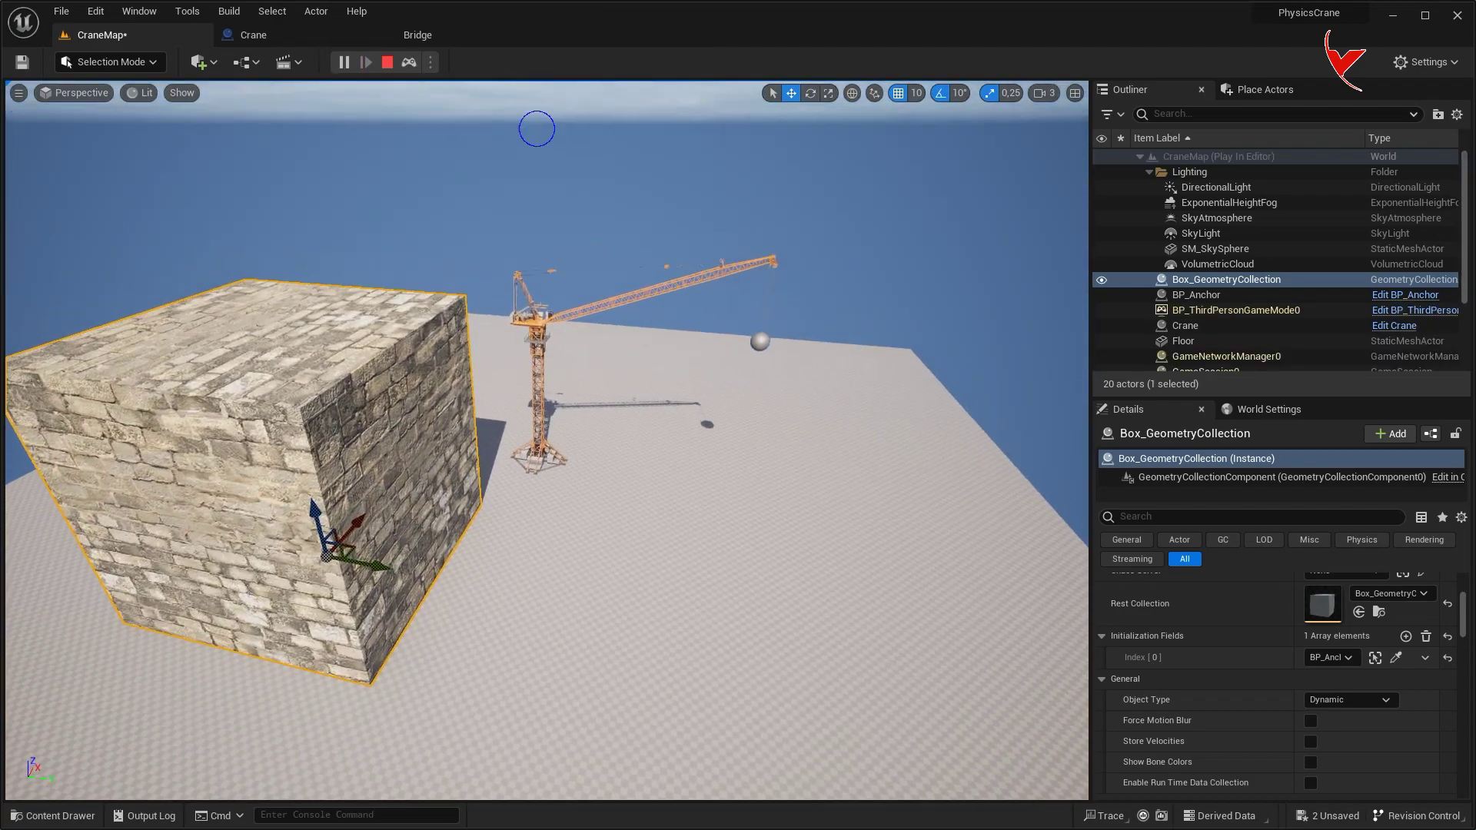
left_click(537, 128)
left_click(1184, 157)
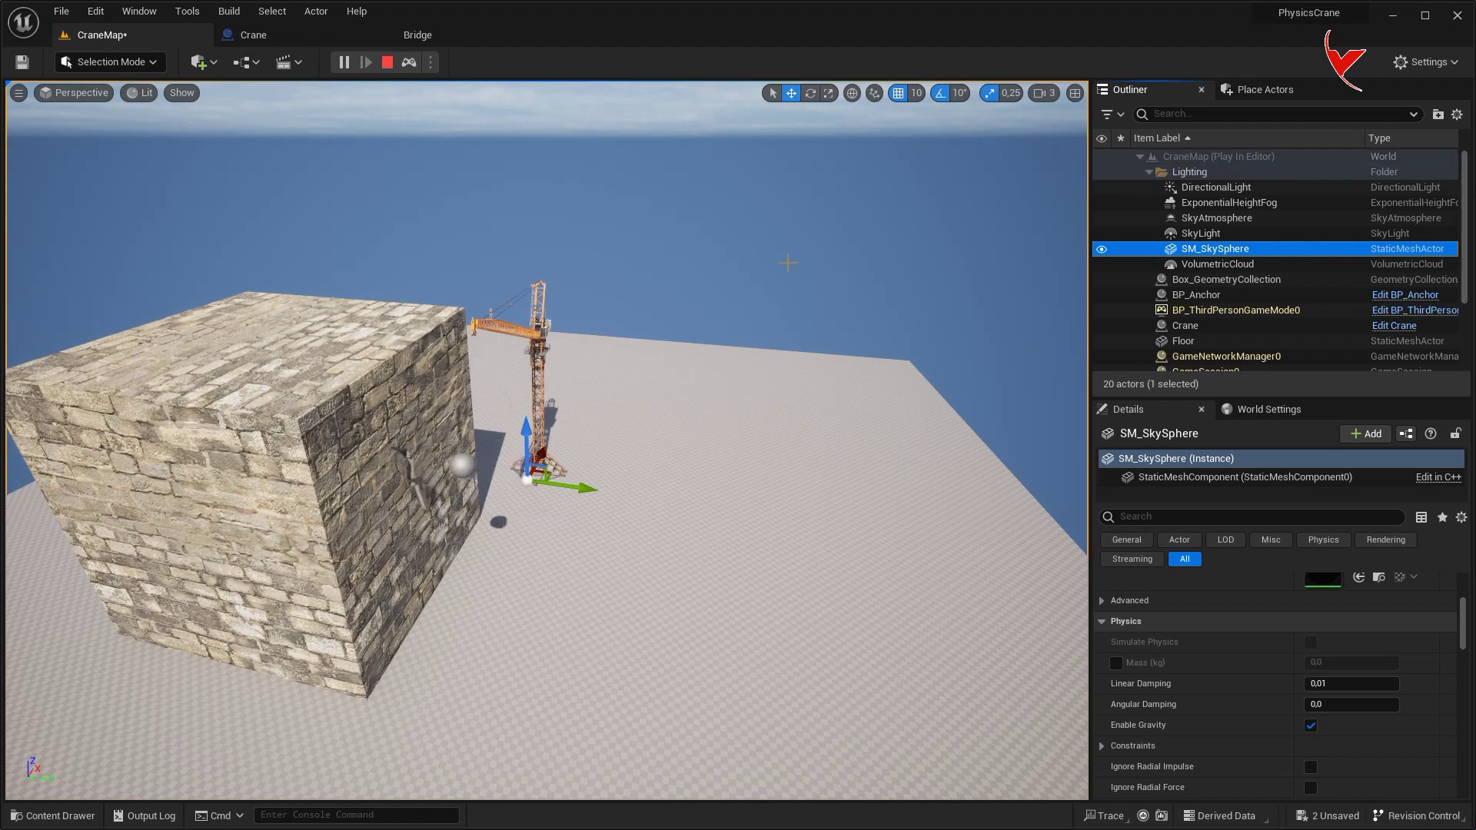
left_click(786, 263)
left_click(394, 67)
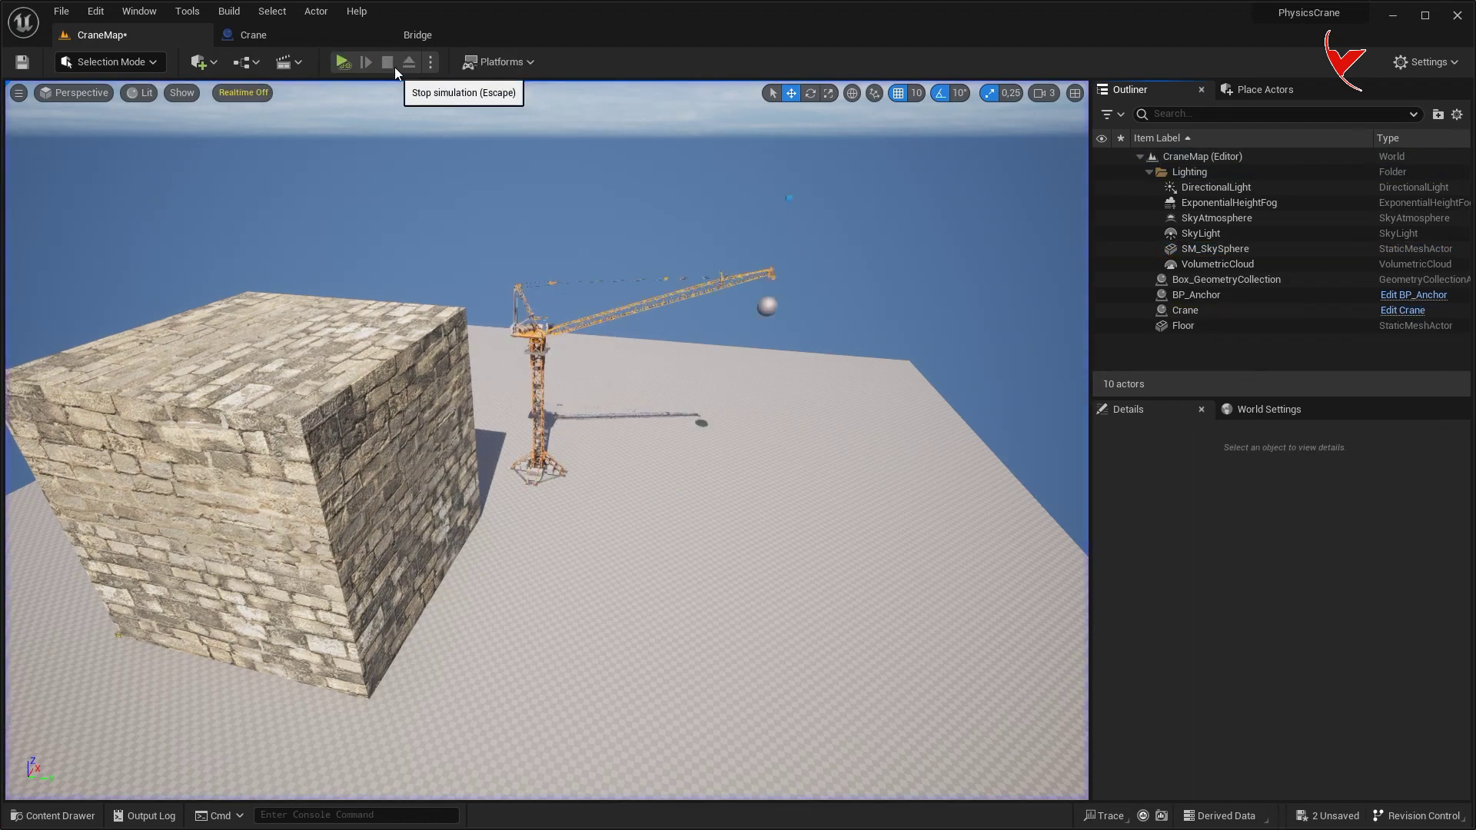
left_click(292, 30)
- Create a Boolean variable IsStart? and place a setter for it in the graph
scroll(687, 201, "up", 3)
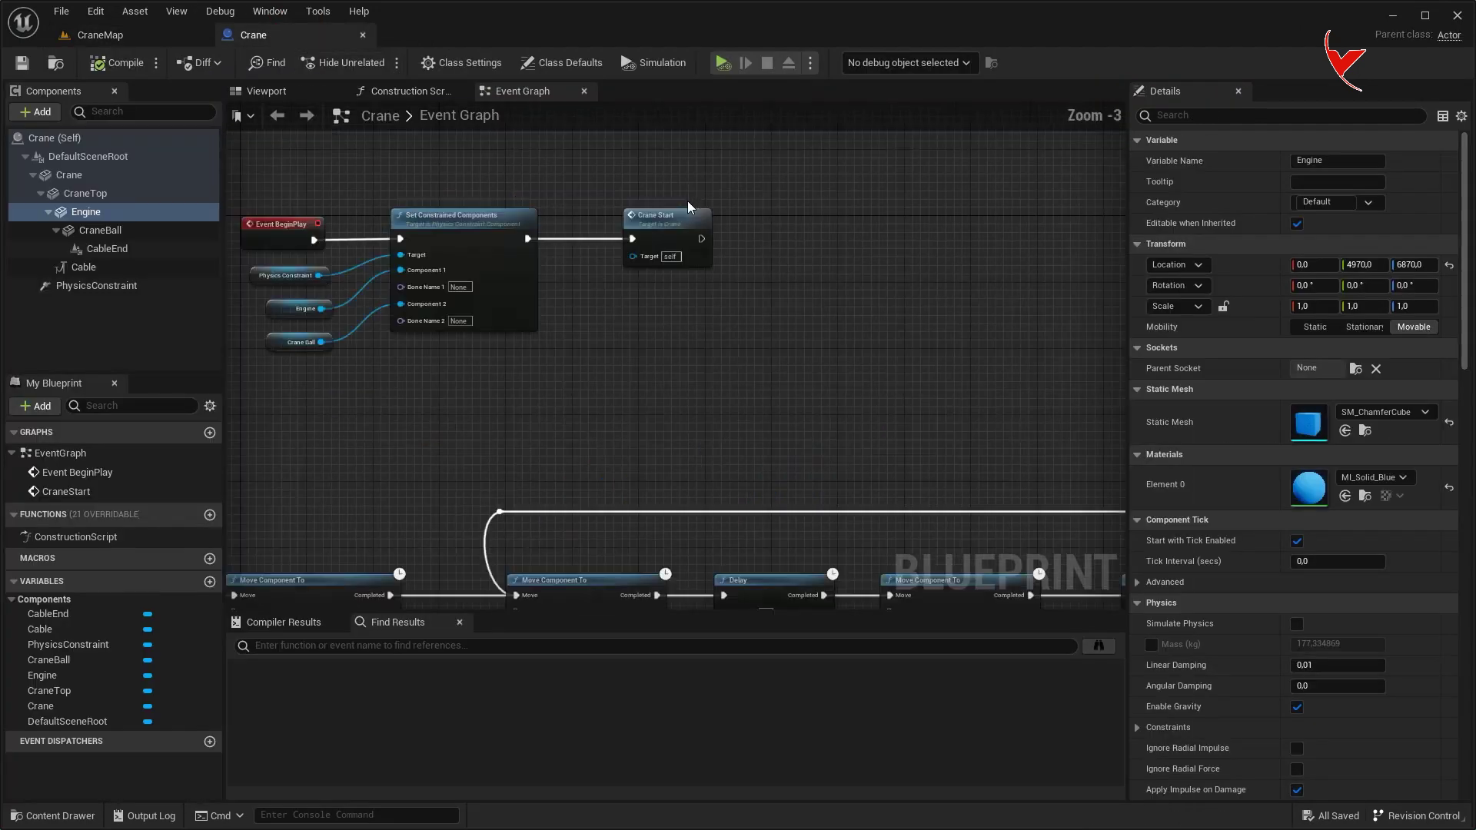
scroll(687, 201, "up", 2)
left_click_drag(653, 211, 796, 205)
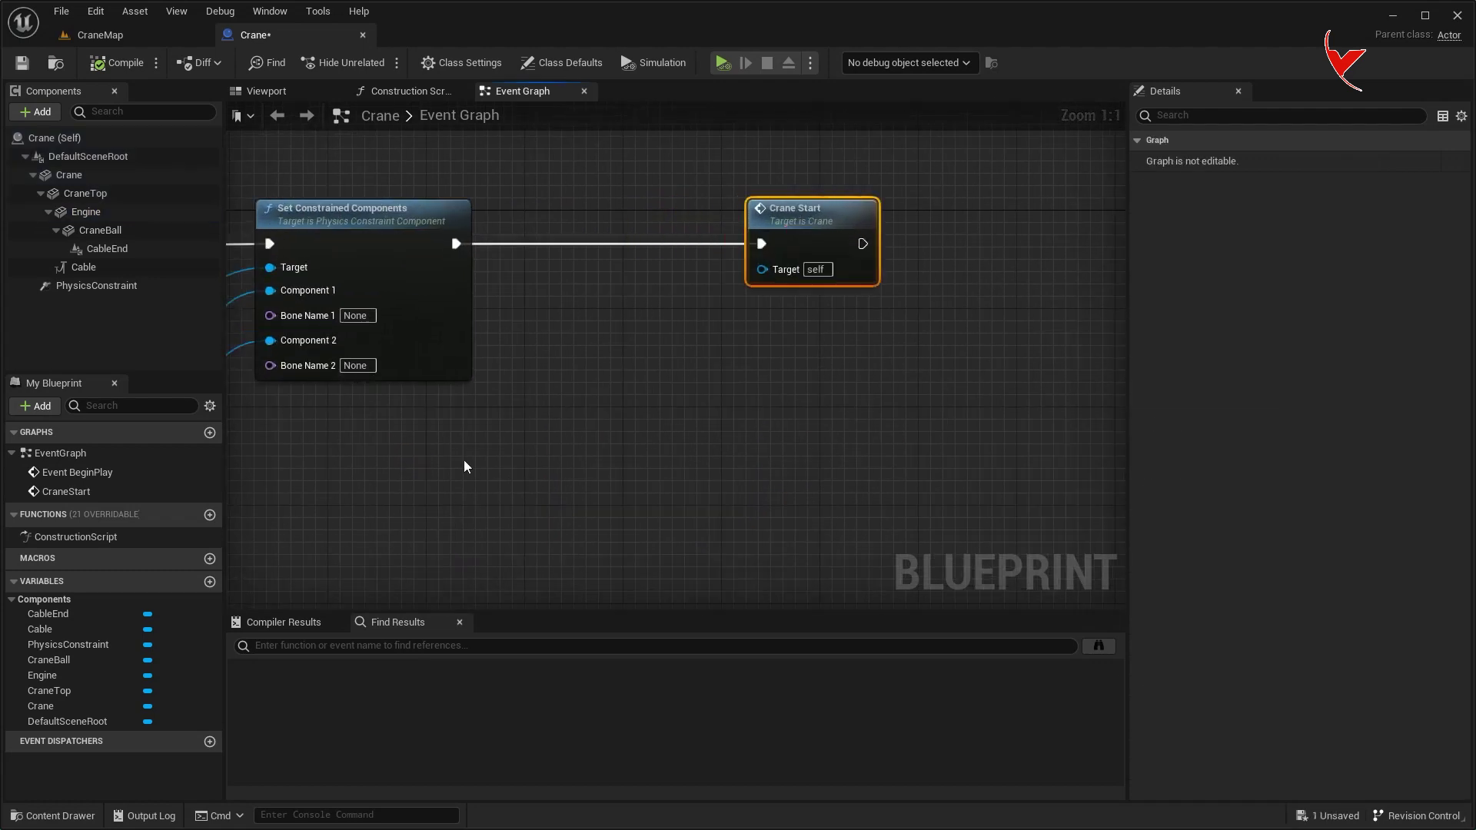
left_click(213, 585)
type("IsStart")
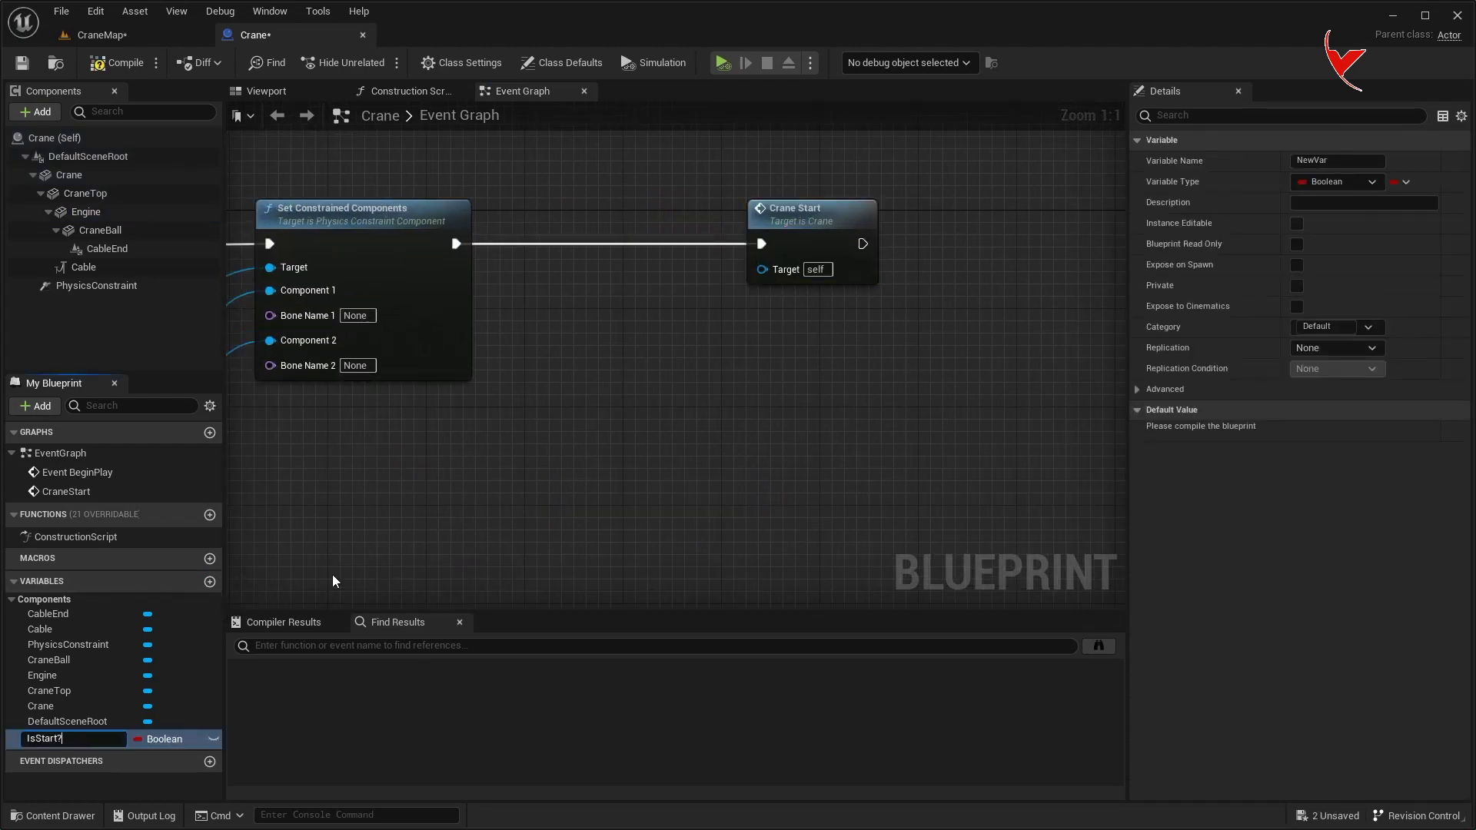
key("Return")
mouse_move(109, 740)
left_mouse_down("alt")
mouse_move(507, 225)
mouse_move(611, 233)
left_mouse_up("alt")
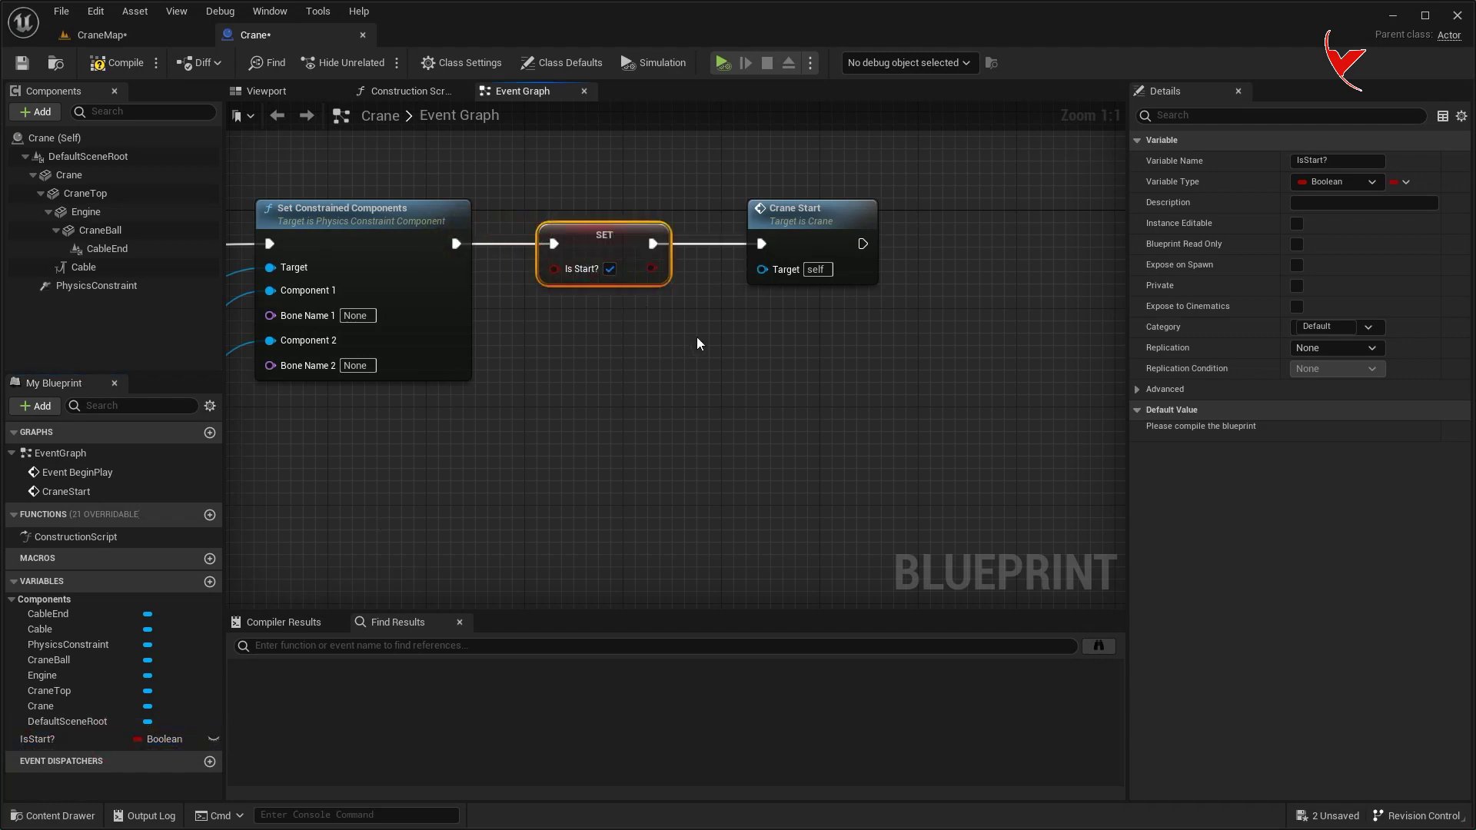
right_click_drag(697, 343, 611, 347)
- Add a 10-second Delay after Crane Start and wire an IsStart? setter after it
left_click_drag(799, 249, 881, 251)
type("delay")
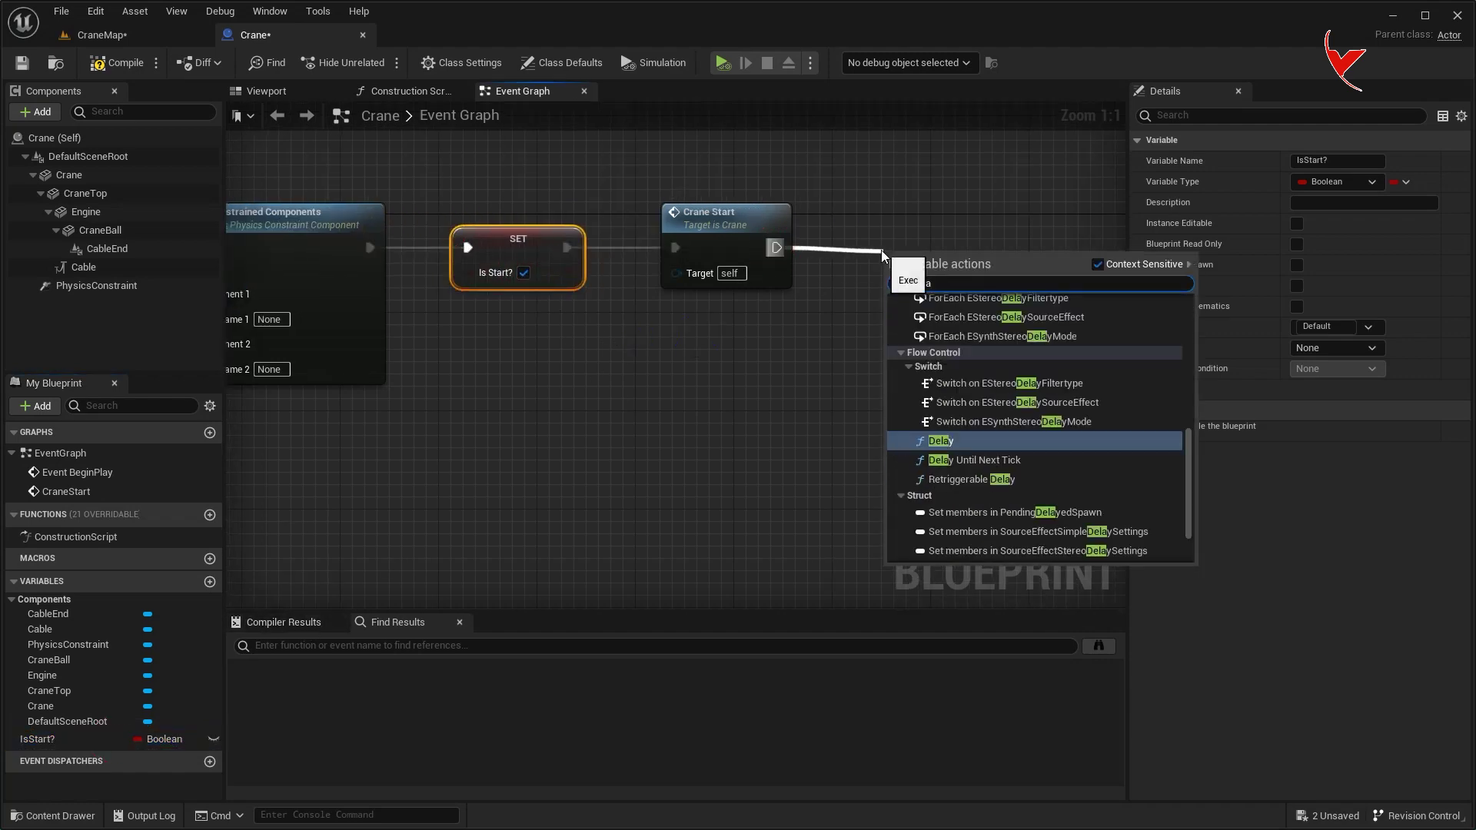
left_click(984, 441)
left_click(701, 310)
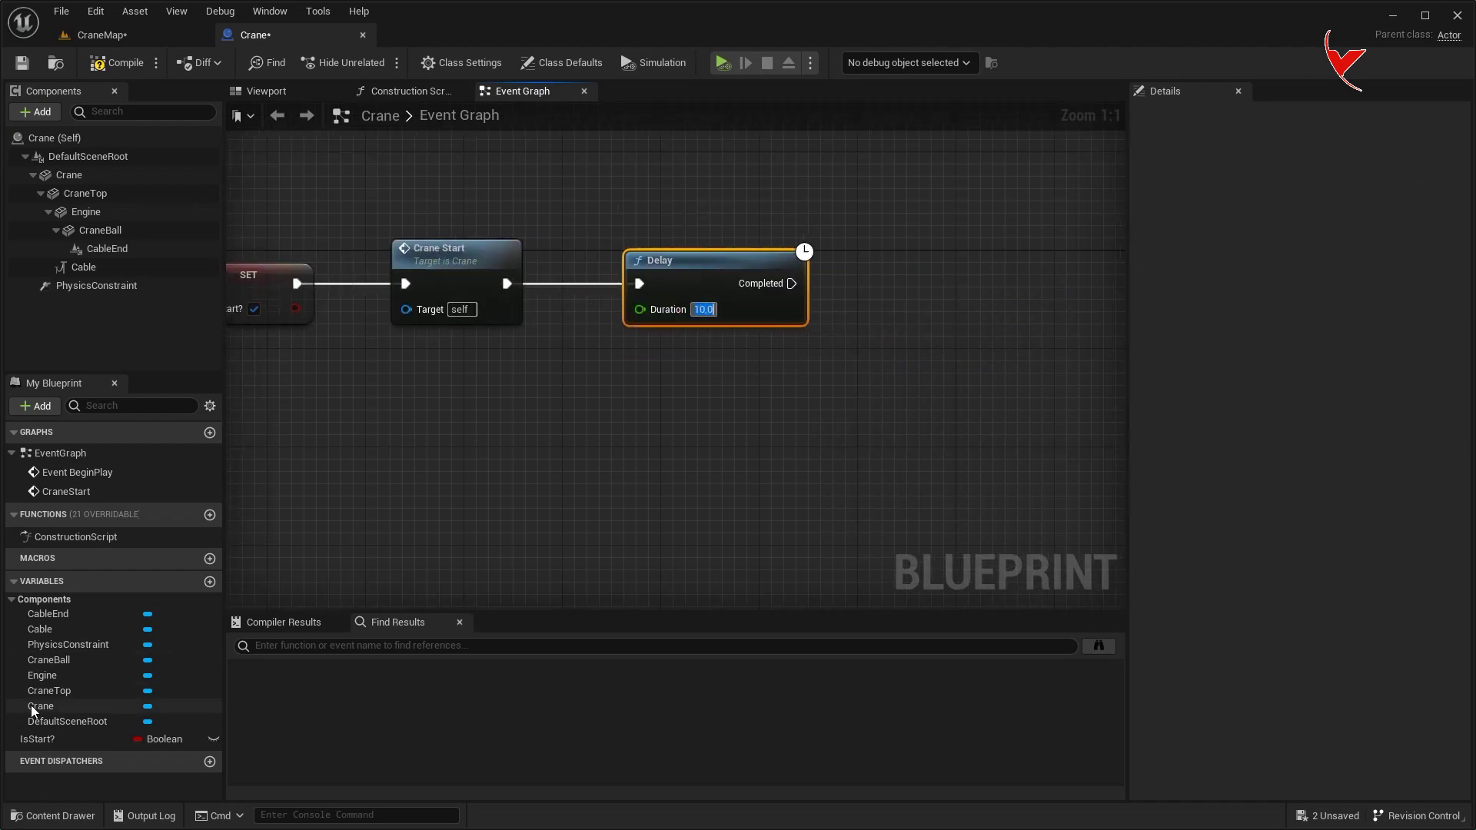
left_click_drag(37, 739, 911, 293, "alt")
left_click_drag(791, 283, 899, 297)
scroll(720, 202, "down", 5)
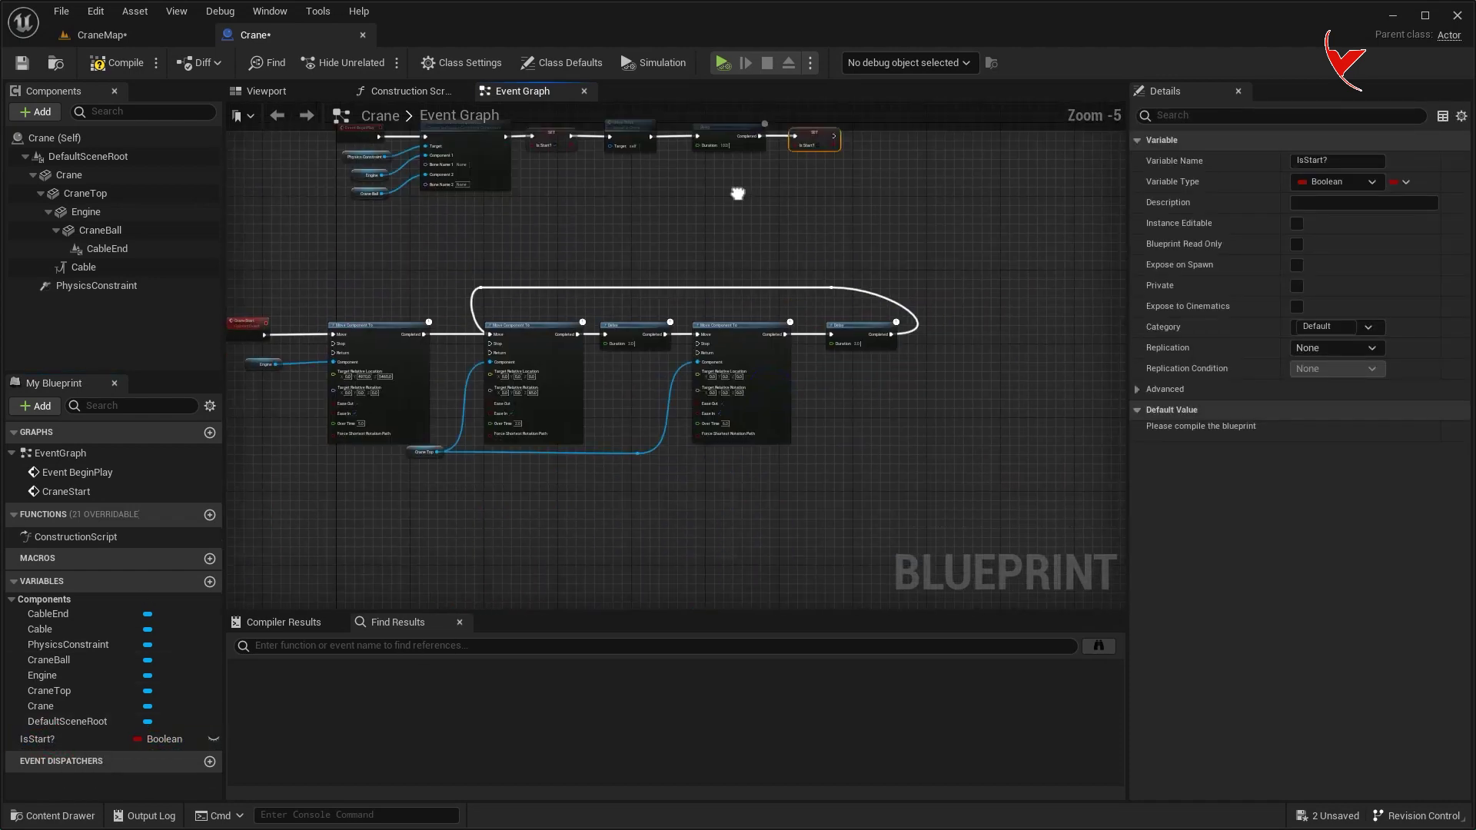
scroll(500, 381, "up", 5)
- Set the crane move's Over Time to 2,0 seconds
type("2,0")
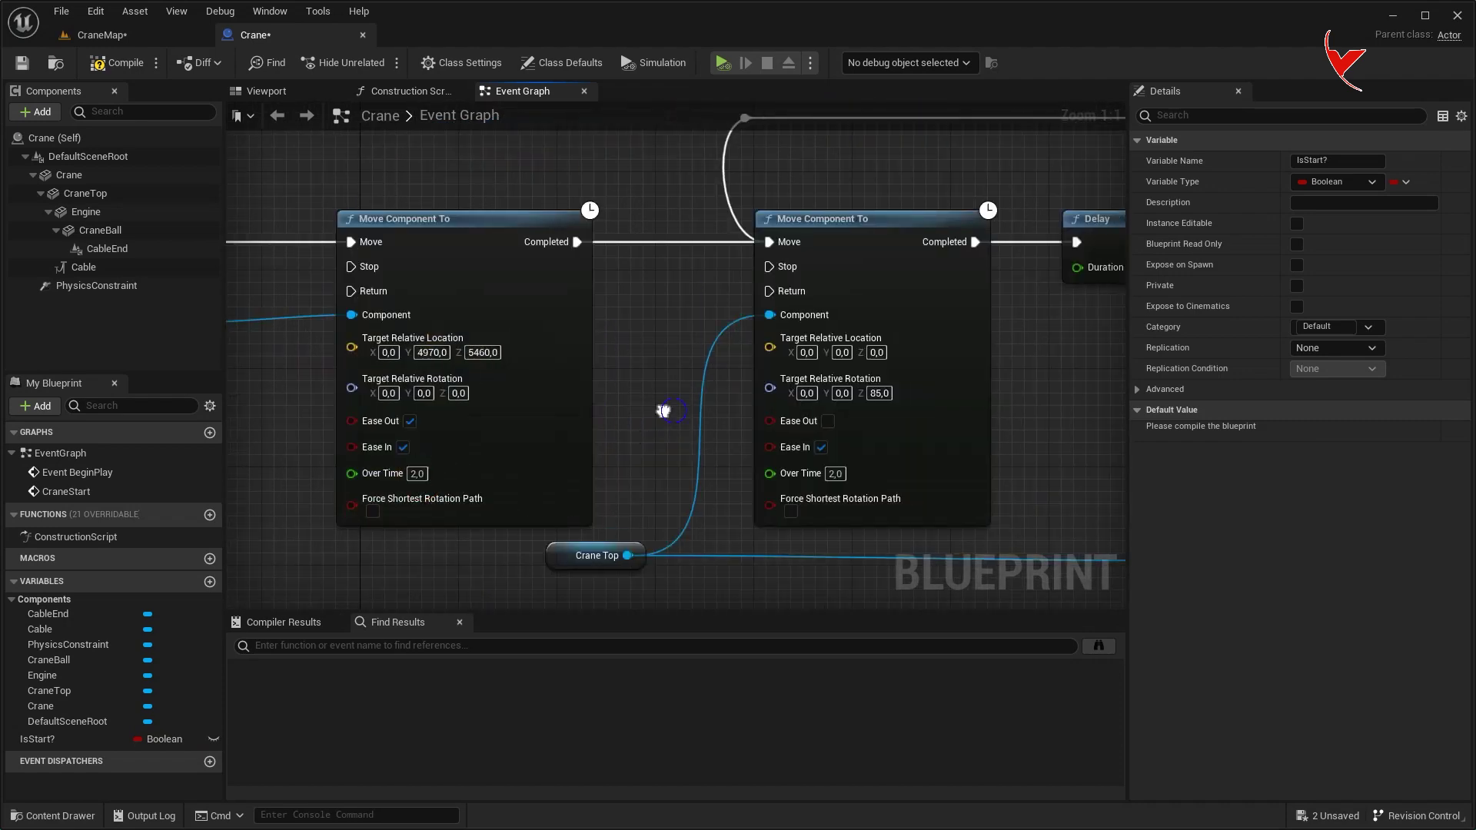
scroll(674, 411, "down", 4)
scroll(355, 456, "up", 3)
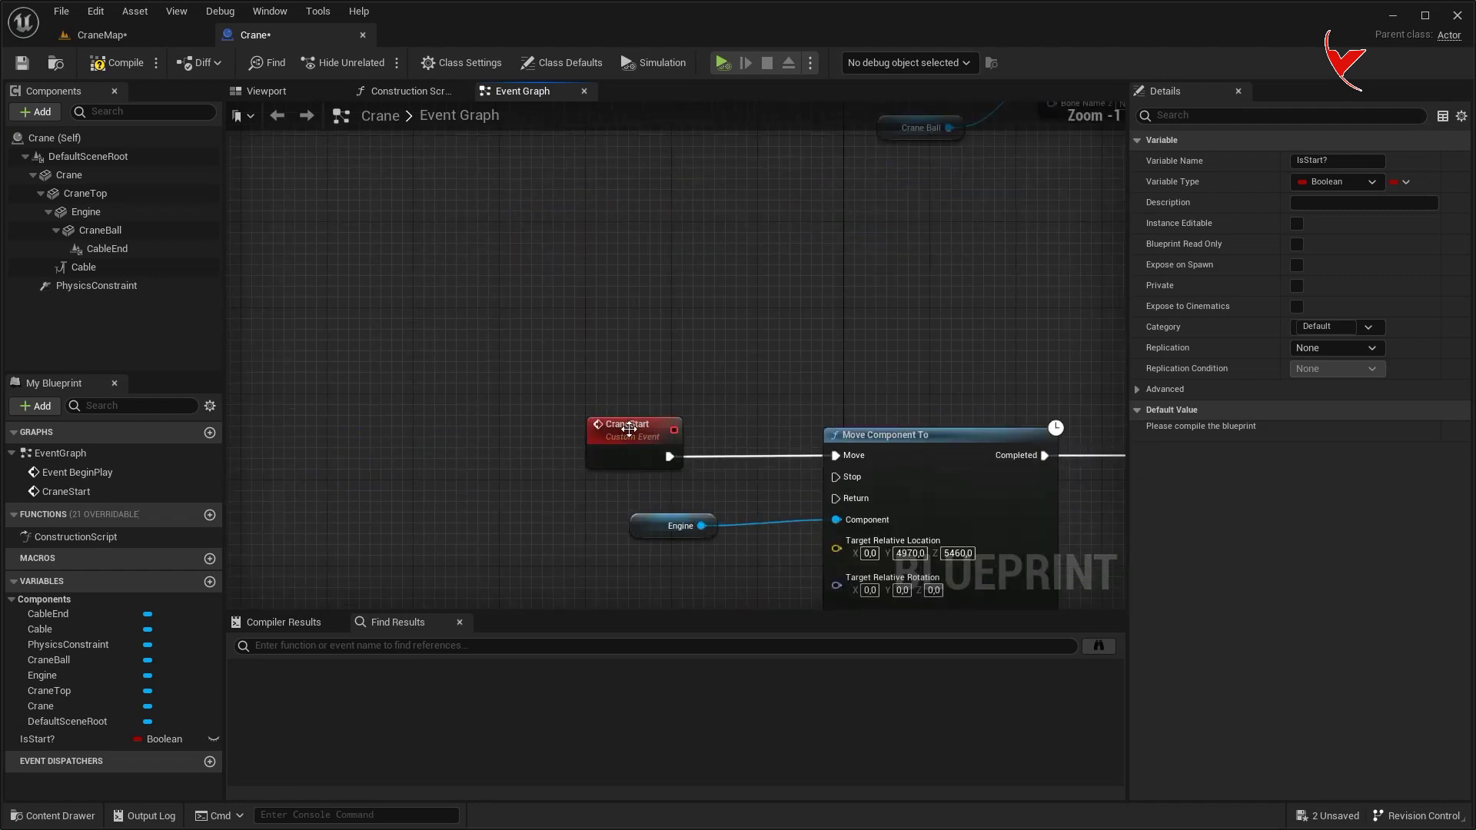
- Place another IsStart? node by the CraneStart event and start a node after the loop's last Delay
left_click(373, 434)
scroll(372, 442, "up", 1)
mouse_move(407, 454)
left_mouse_down()
mouse_move(504, 466)
mouse_move(563, 430)
left_mouse_up()
left_click(553, 656)
mouse_move(37, 739)
left_mouse_down()
mouse_move(341, 592)
mouse_move(362, 528)
mouse_move(542, 483)
left_mouse_up()
left_click(386, 538)
scroll(837, 369, "down", 4)
right_click_drag(836, 388, 573, 379)
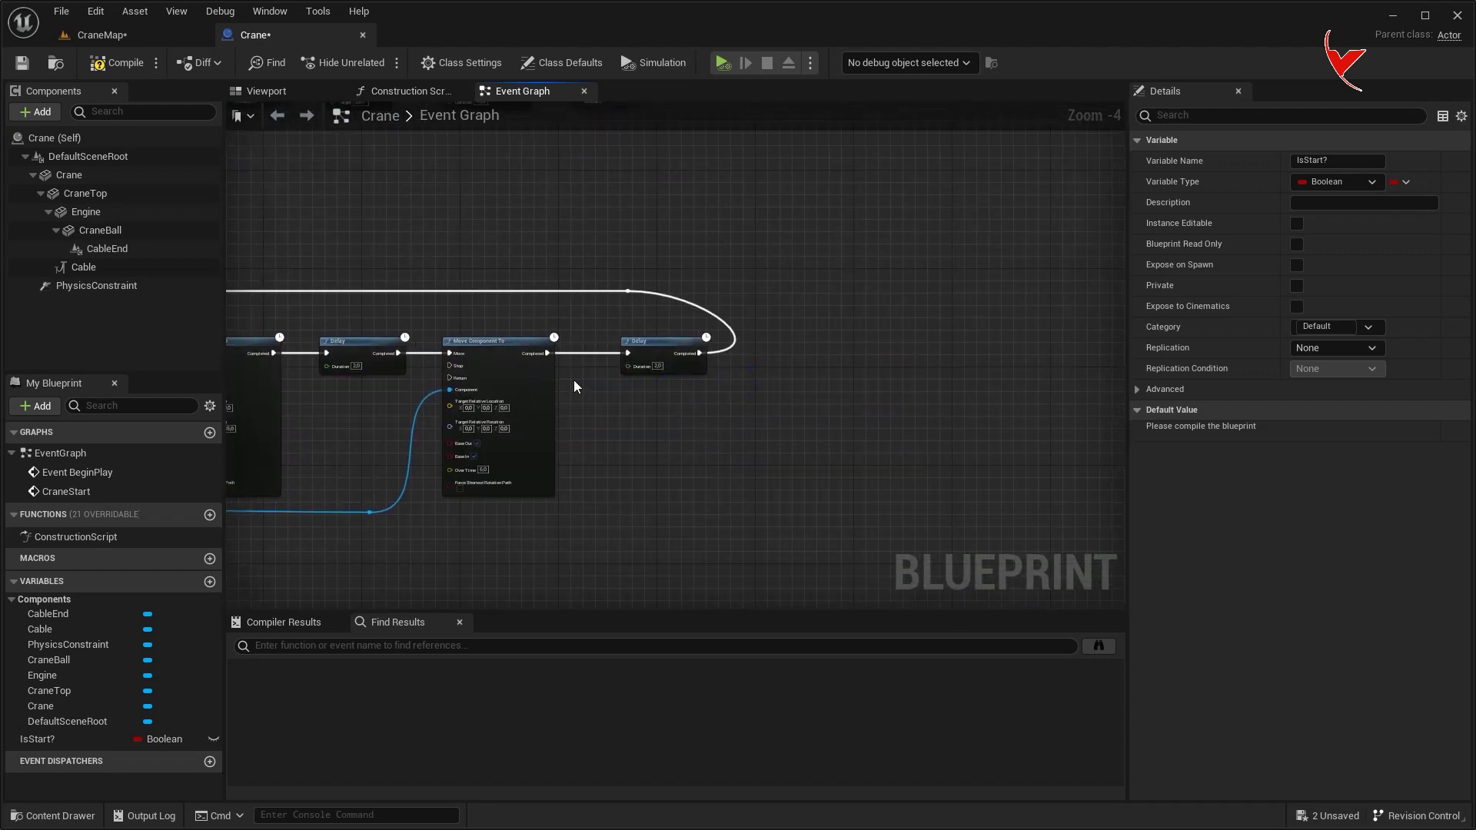
scroll(722, 385, "up", 3)
left_click_drag(659, 420, 750, 412)
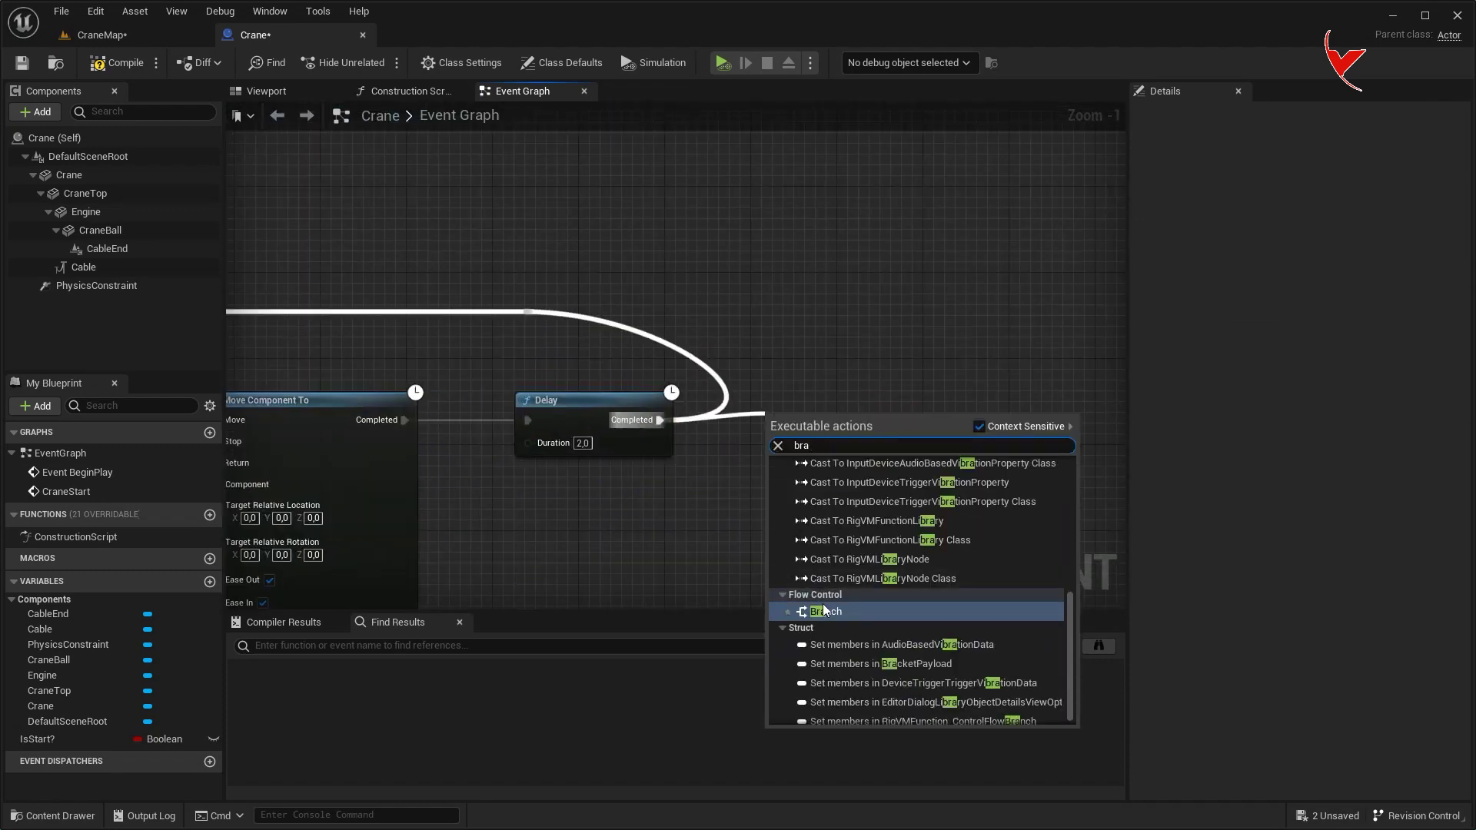
- Add a Branch after the loop's Delay with IsStart? feeding its Condition
left_click(822, 608)
left_click_drag(534, 317, 857, 318)
right_click_drag(839, 434, 632, 383)
scroll(632, 382, "up", 1)
mouse_move(37, 739)
left_mouse_down("ctrl")
mouse_move(384, 446)
mouse_move(560, 391)
left_mouse_up("ctrl")
scroll(579, 449, "down", 6)
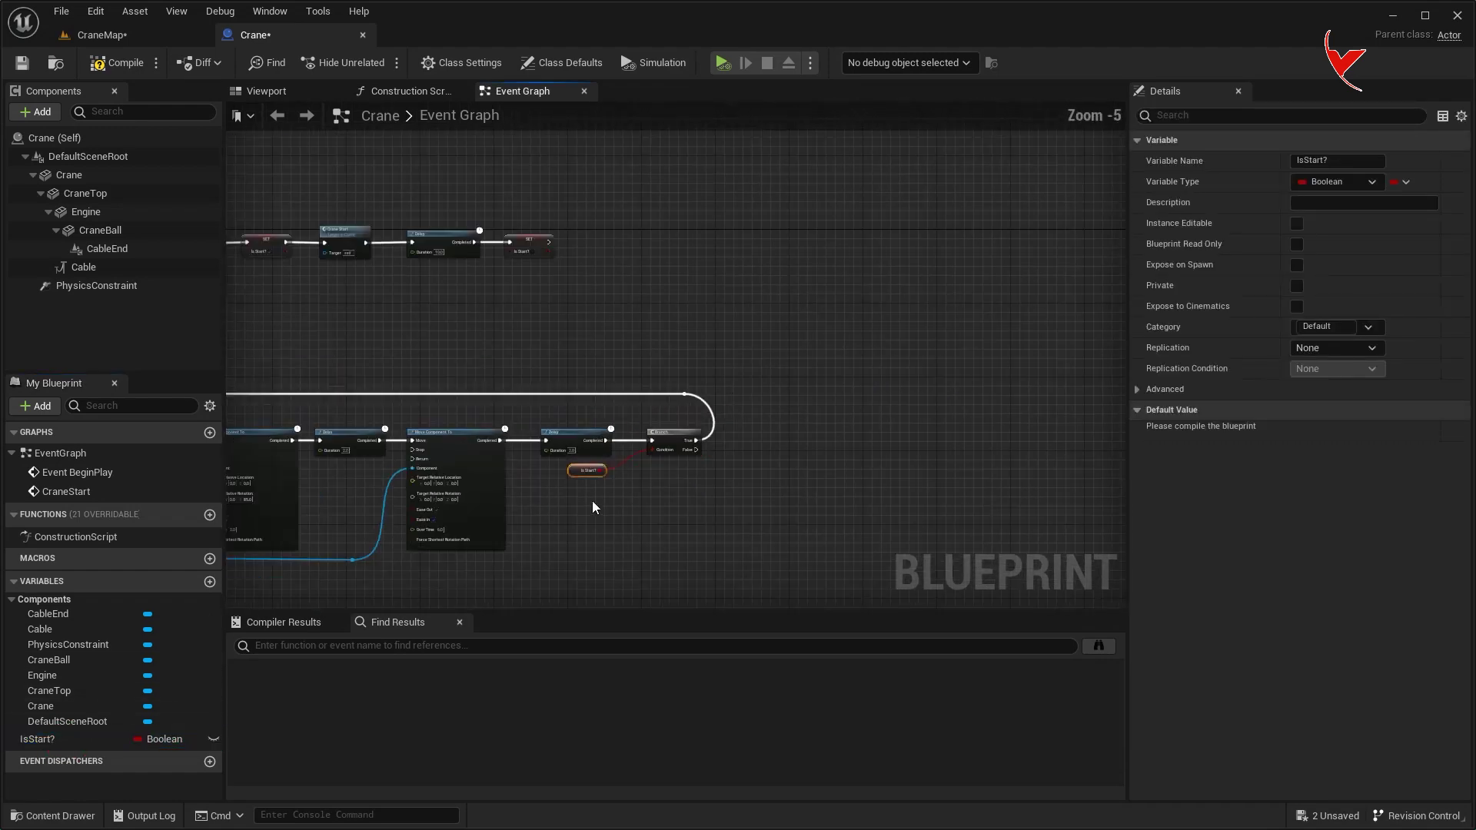
- Wire the Branch's False path to the Engine move targeting Z 6870,0, then simulate CraneMap
left_click_drag(389, 436, 828, 360)
scroll(609, 445, "up", 3)
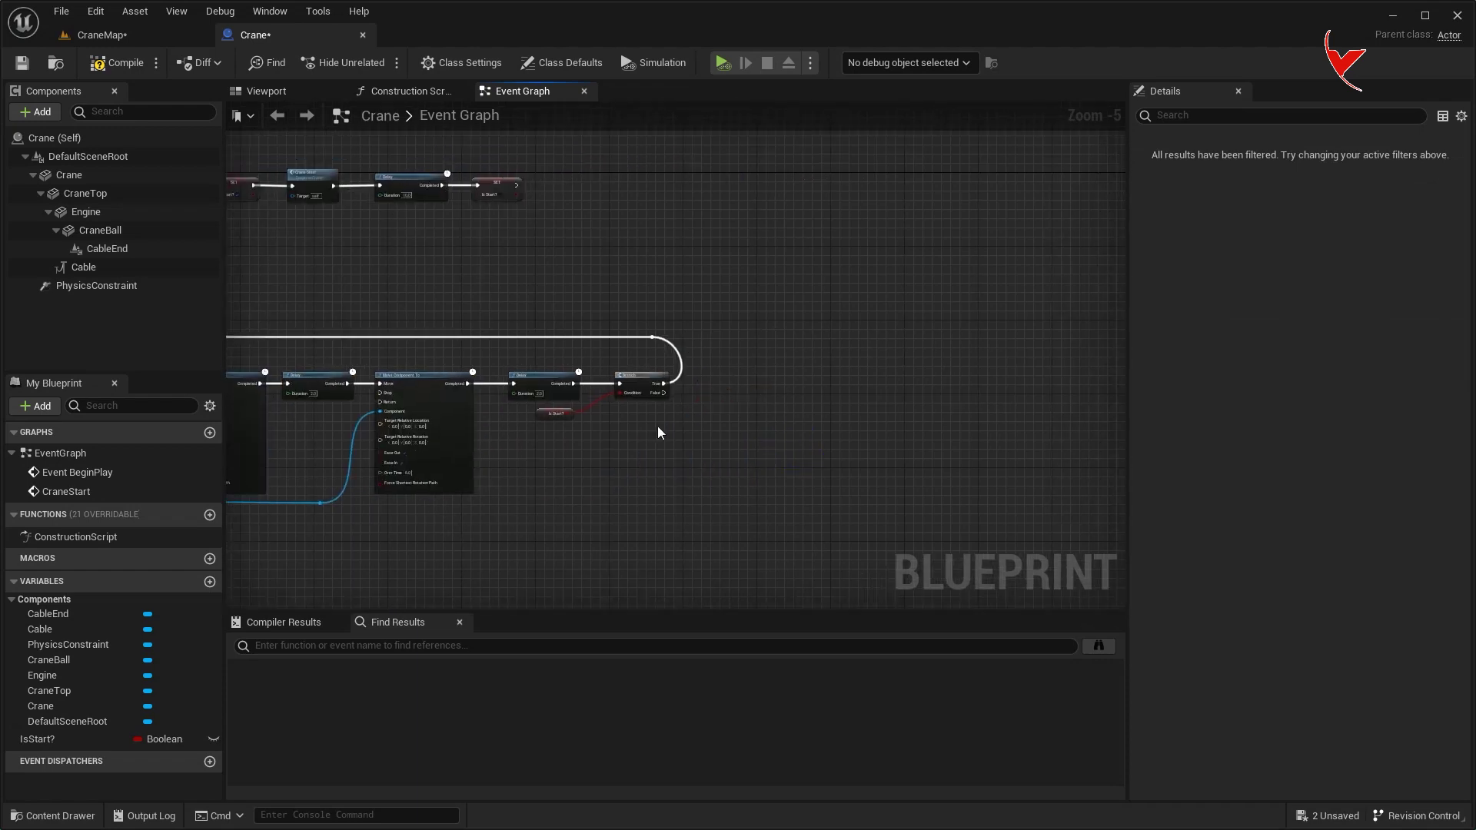
scroll(828, 360, "up", 2)
left_click_drag(653, 358, 830, 365)
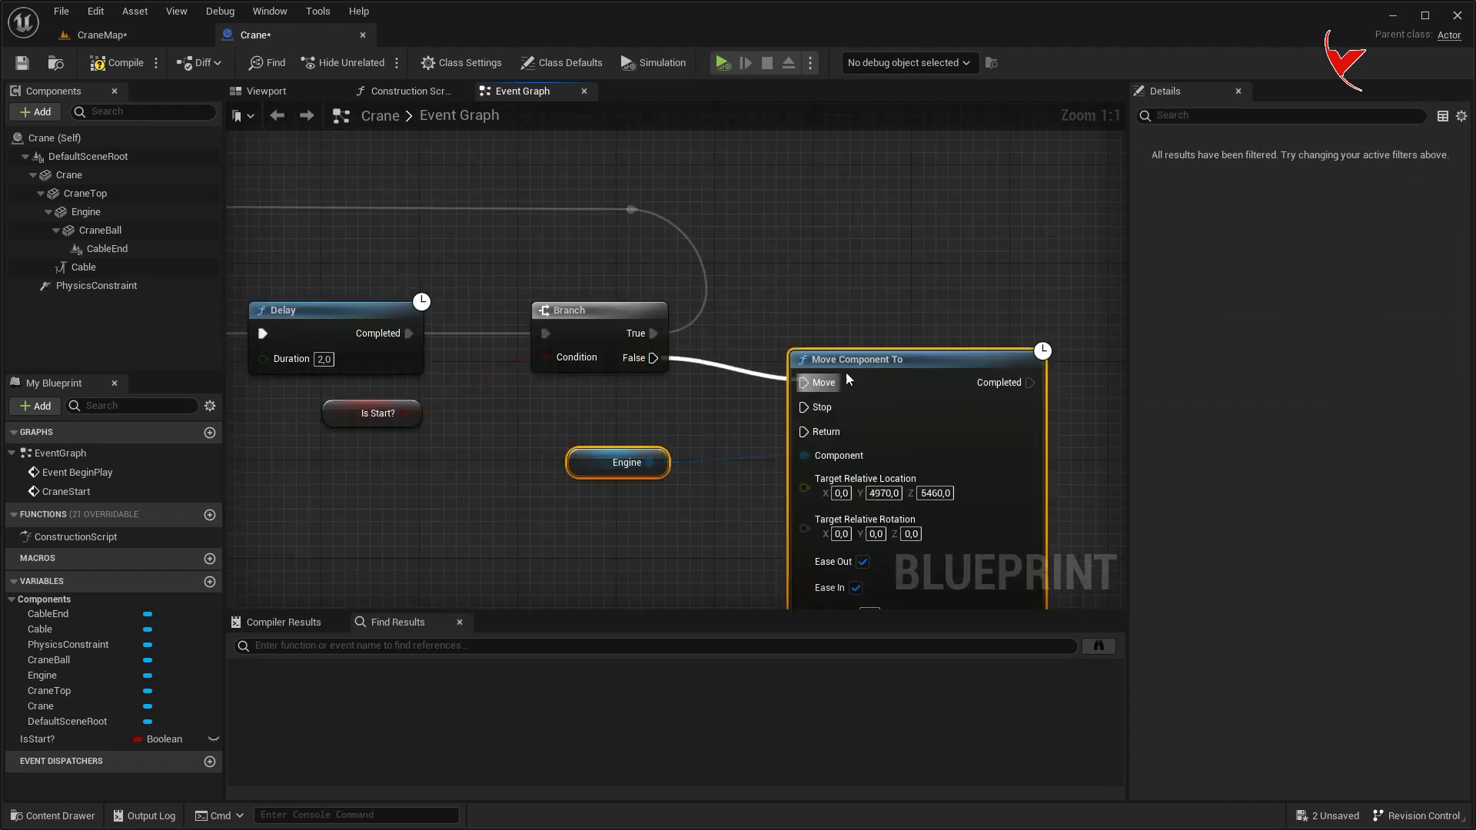
left_click(116, 209)
left_click(1413, 264)
key("ctrl+c")
left_click(970, 468)
key("ctrl+v")
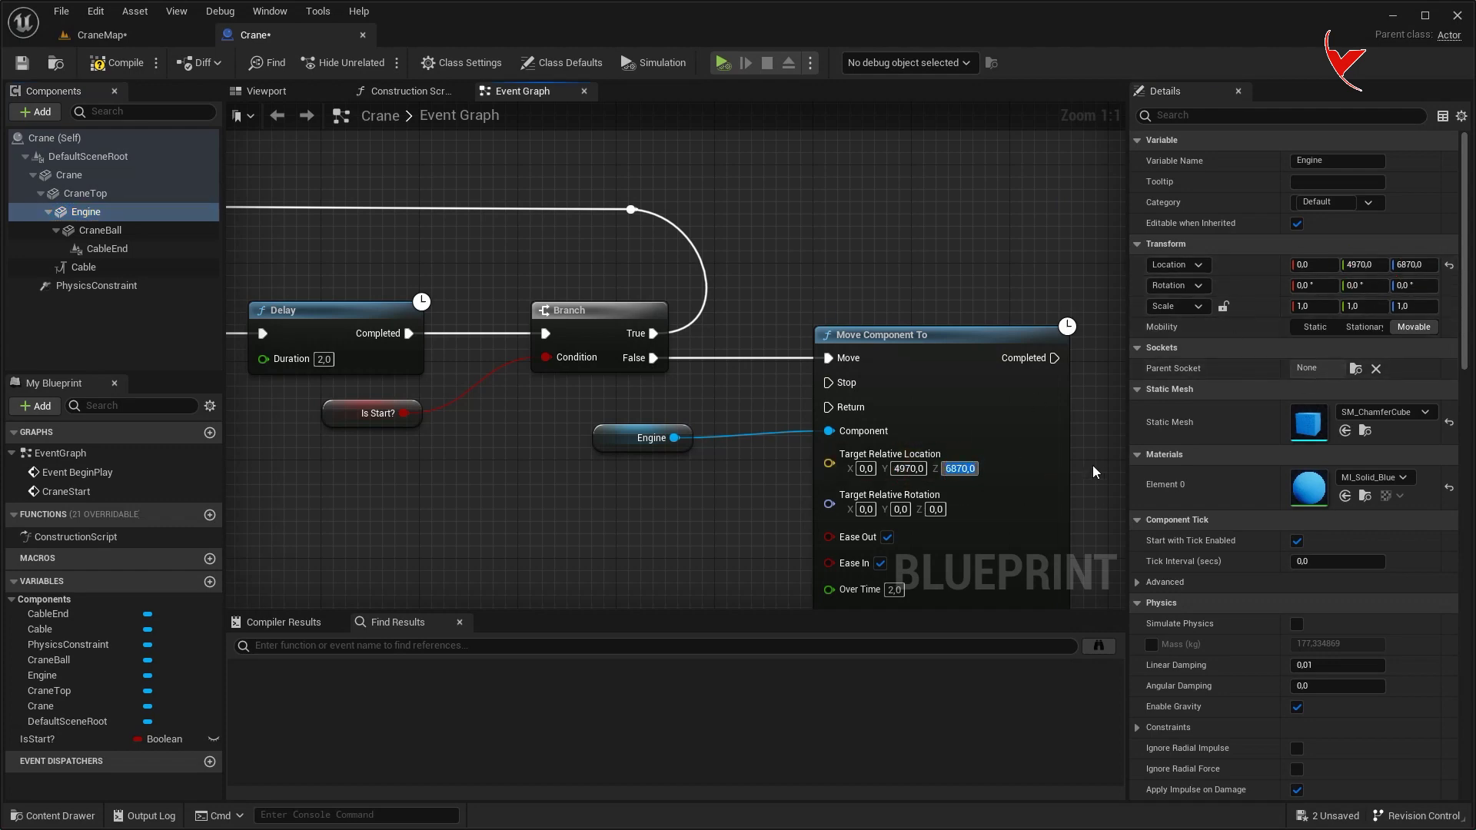
left_click(100, 35)
left_click(342, 63)
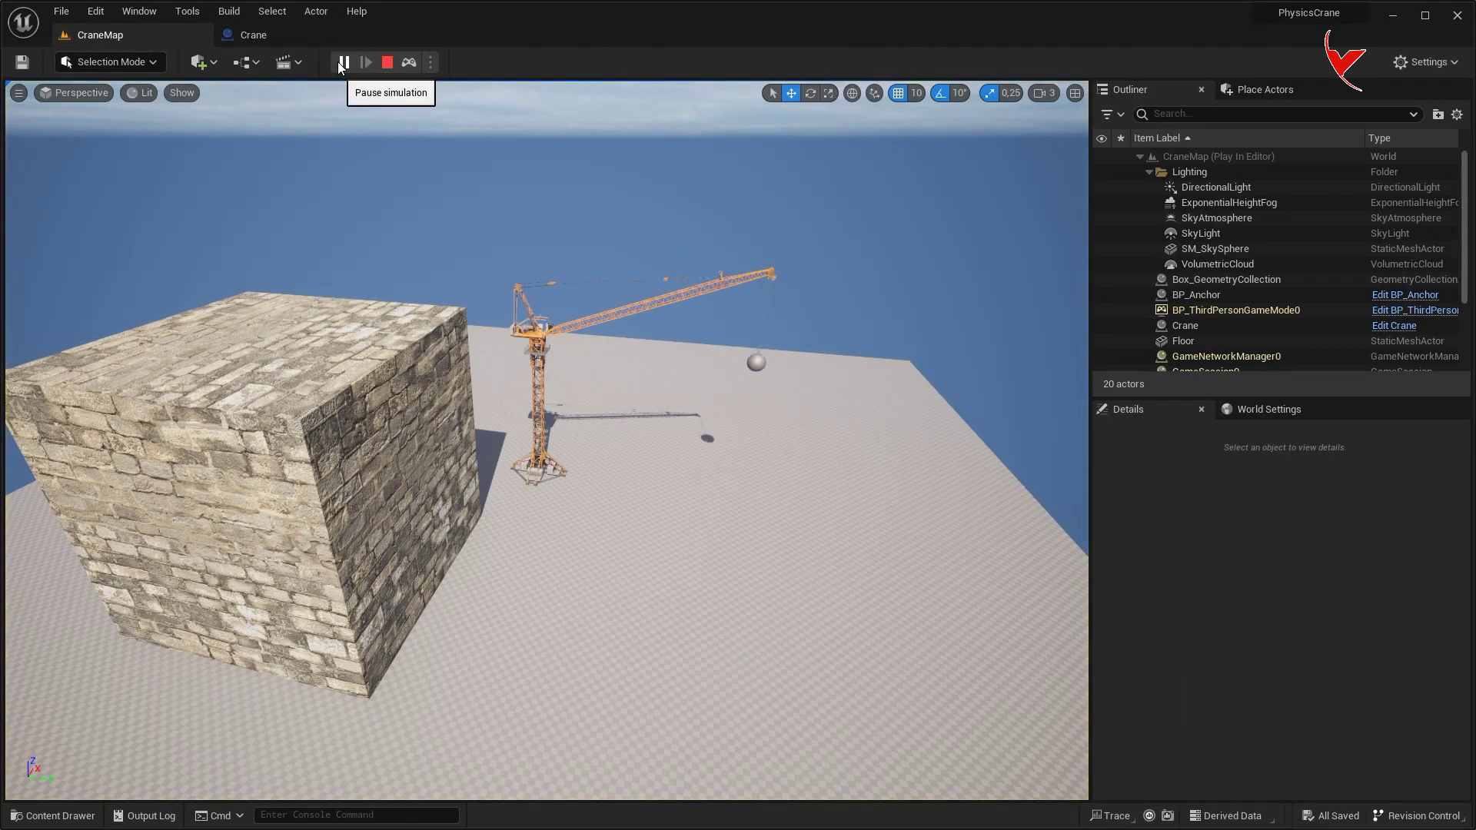
- Watch the wrecking ball chip the stone cube, then stop the simulation
right_click_drag(383, 102, 480, 187)
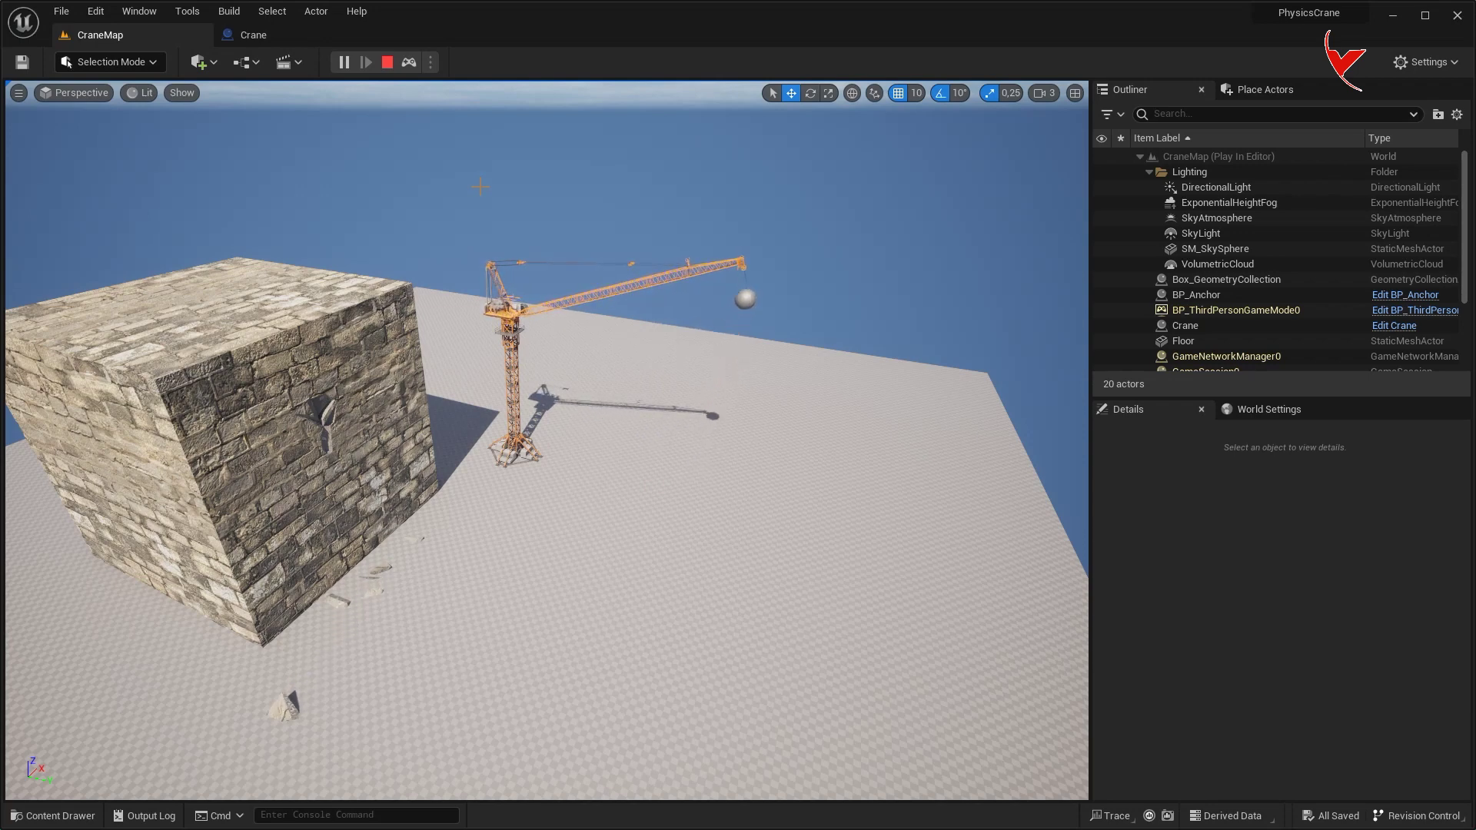
left_click(388, 61)
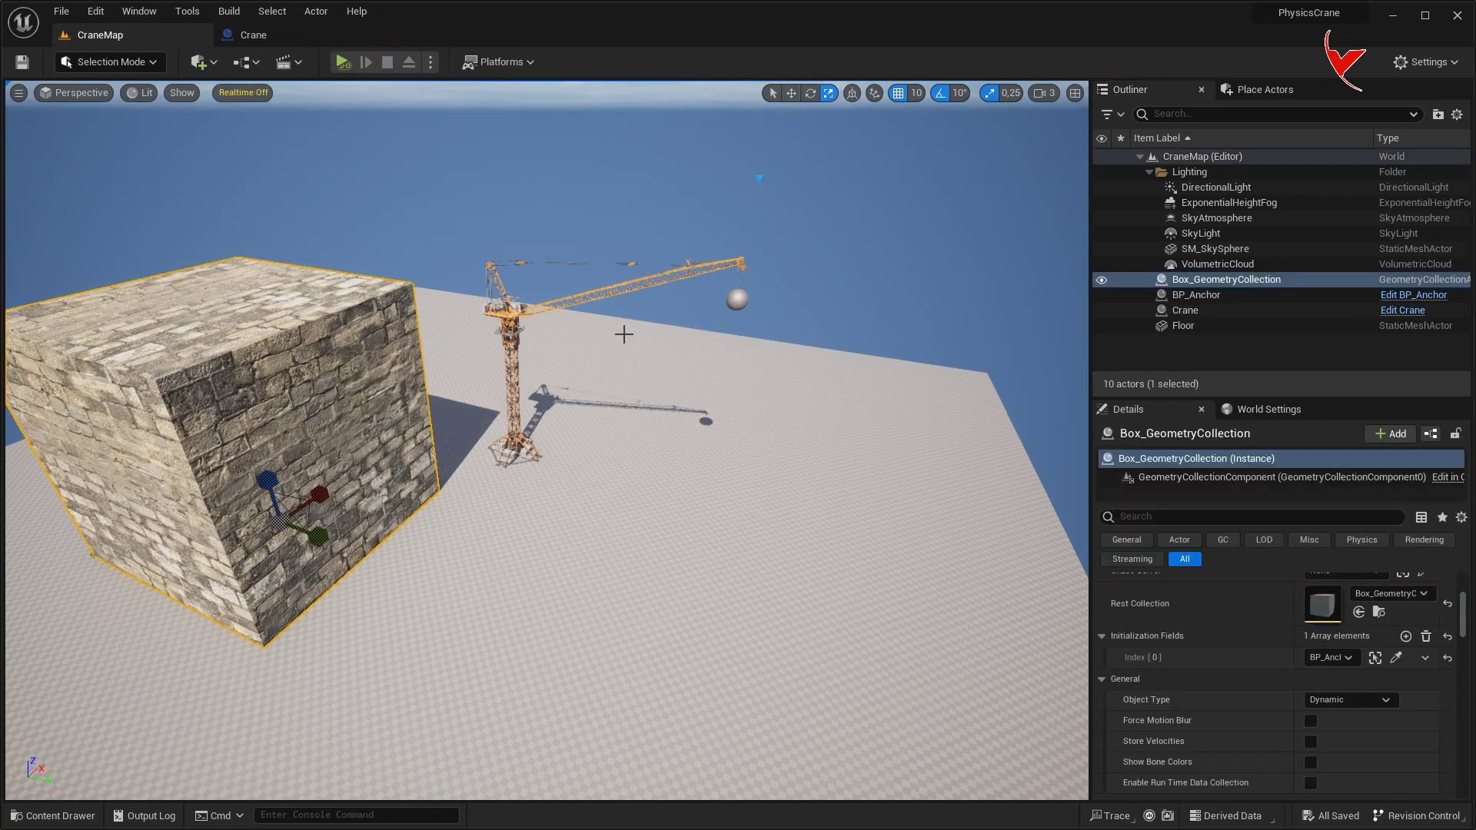
- Set Box_GeometryCollection's Collision Object Reduction Percentage to 10,0 and briefly test-simulate CraneMap
right_click(1185, 283)
left_click(1220, 306)
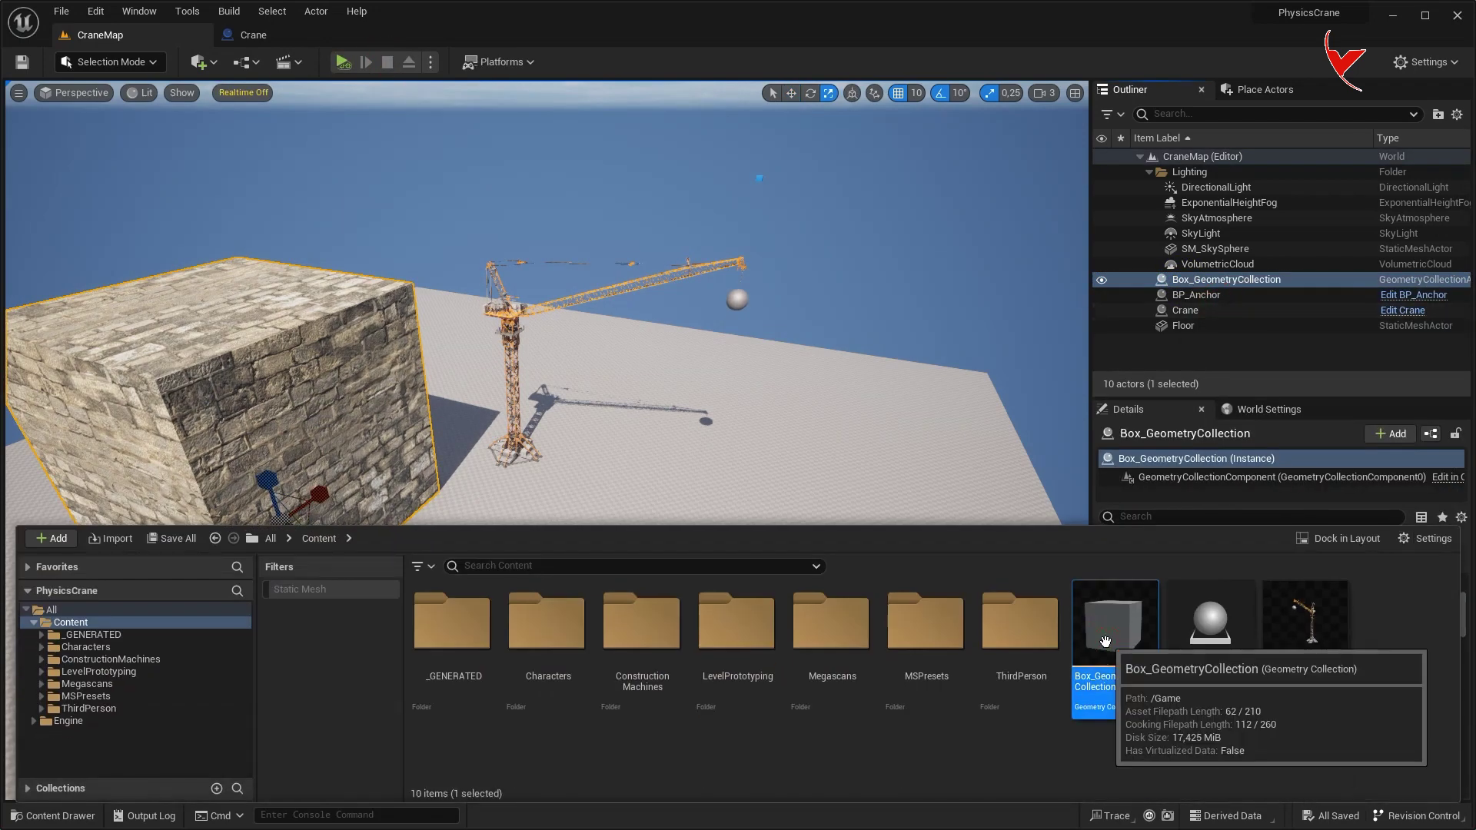
double_click(1105, 643)
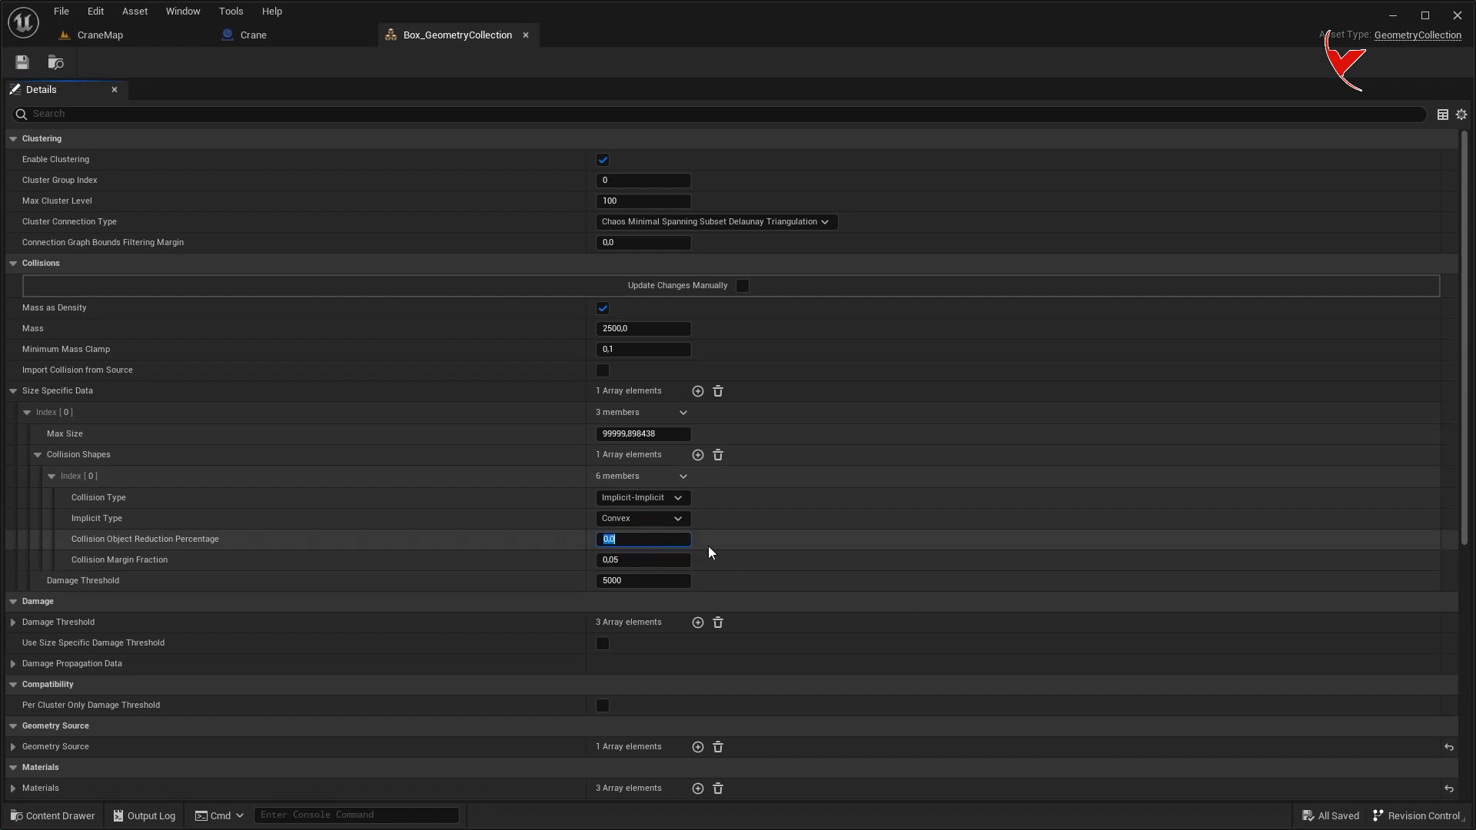
left_click(100, 35)
left_click(342, 62)
left_click(388, 62)
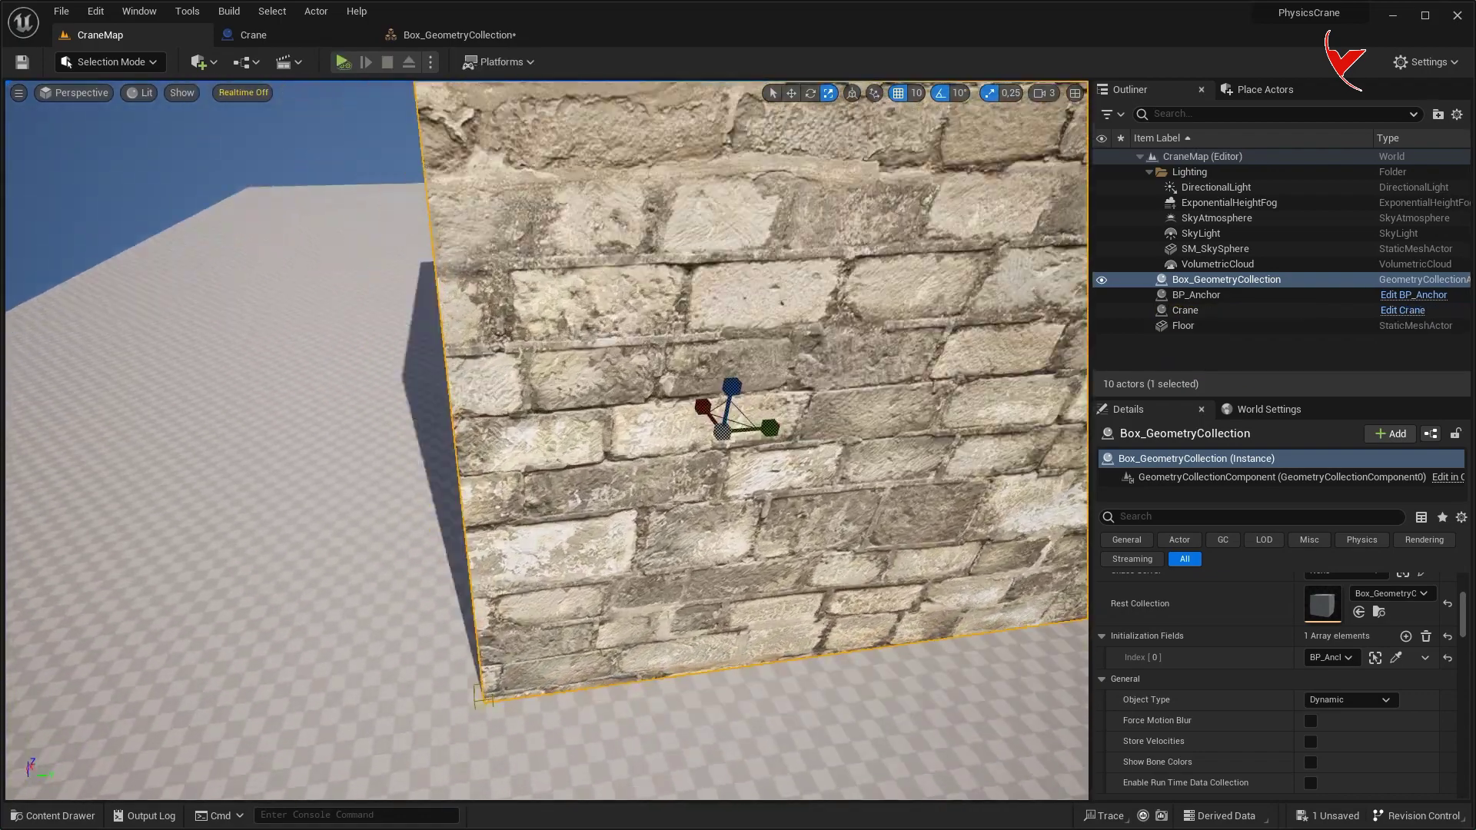
- Slide BP_Anchor to the middle of the cube wall's base, stretch it taller, and simulate
left_click_drag(488, 676, 635, 662, "alt")
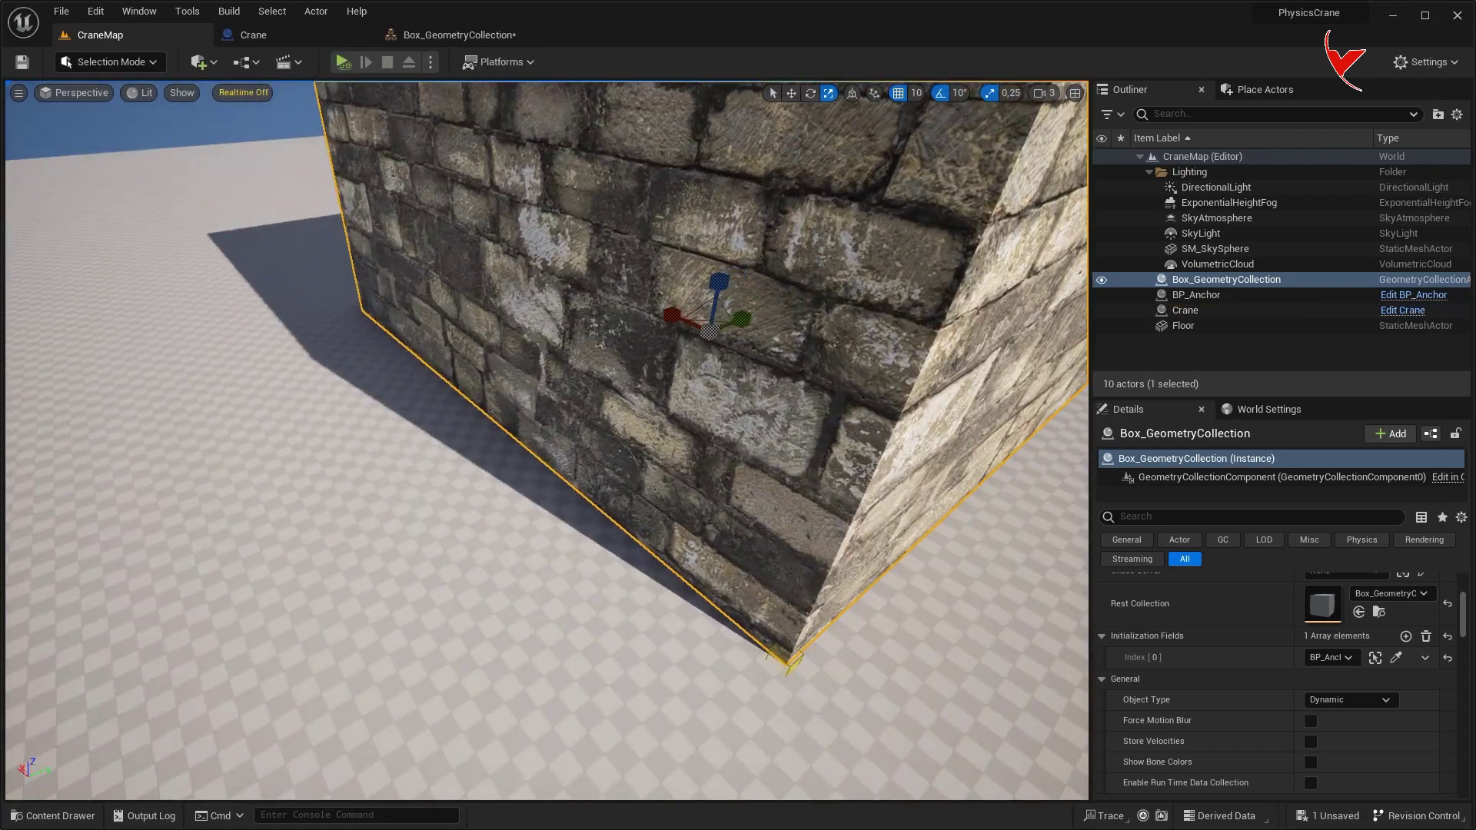
left_click(632, 658)
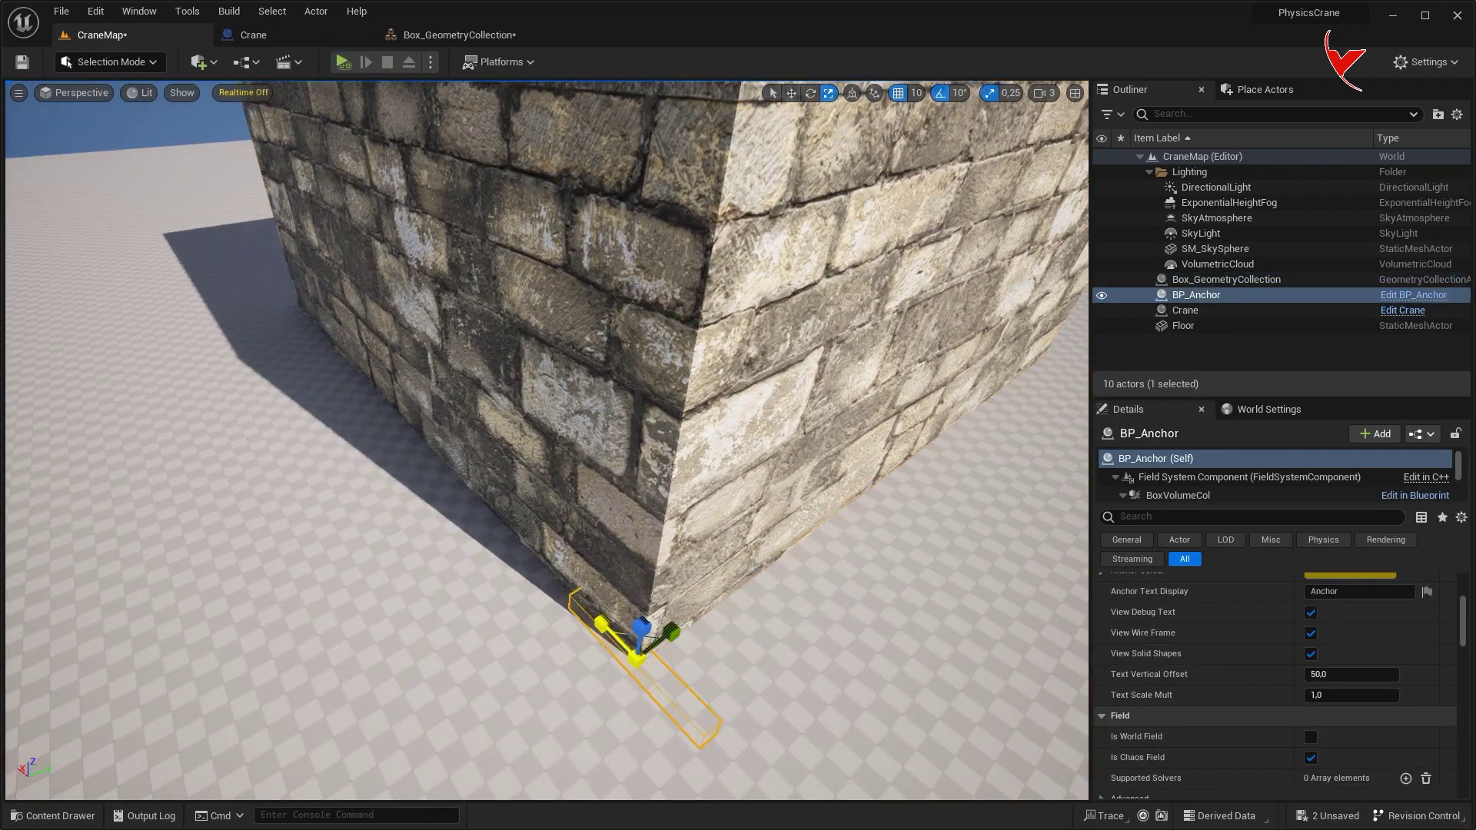
left_click_drag(682, 653, 794, 105, "alt")
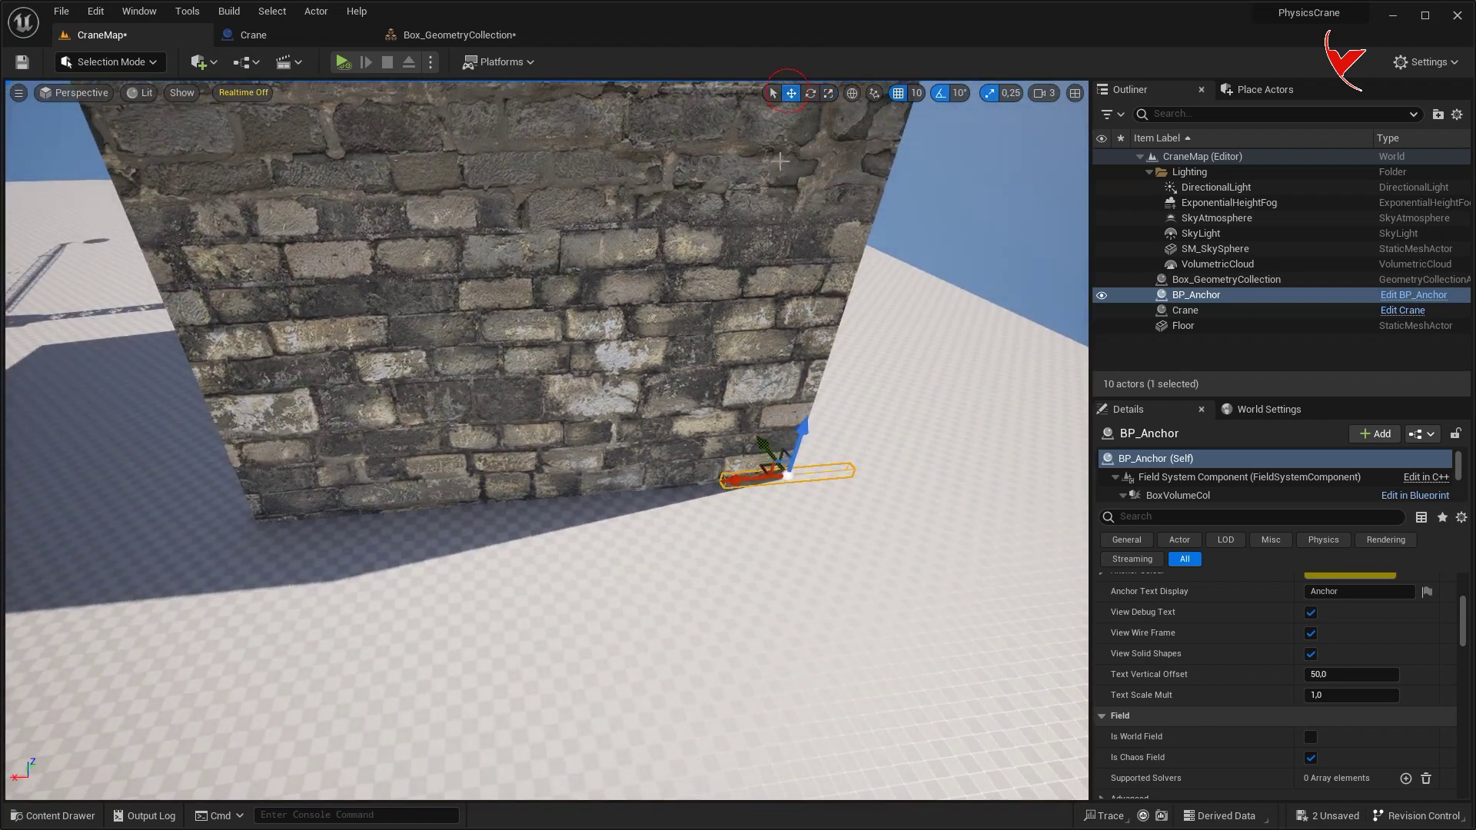
left_click_drag(743, 482, 476, 486)
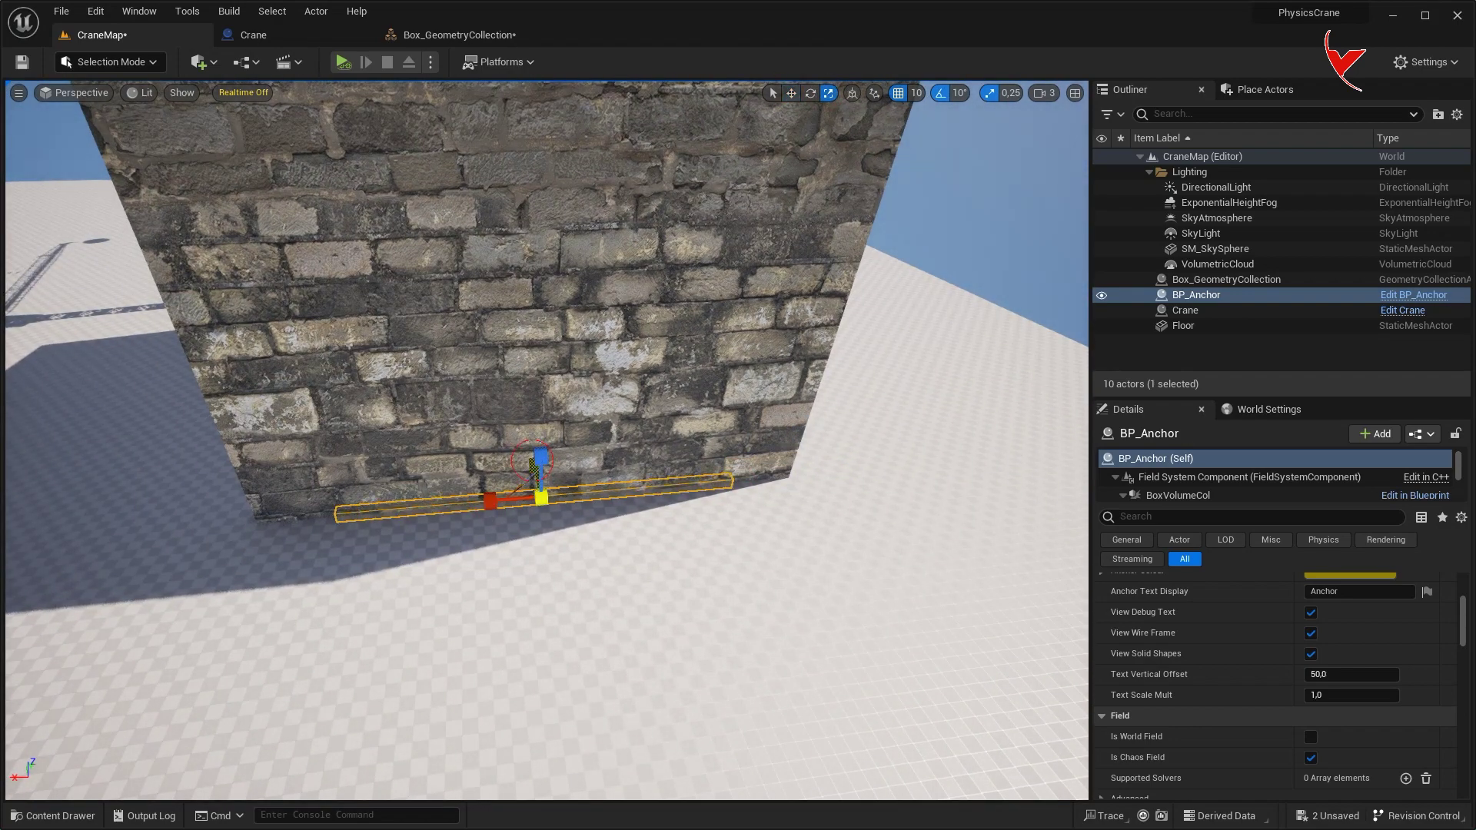
left_click_drag(538, 477, 575, 457, "alt")
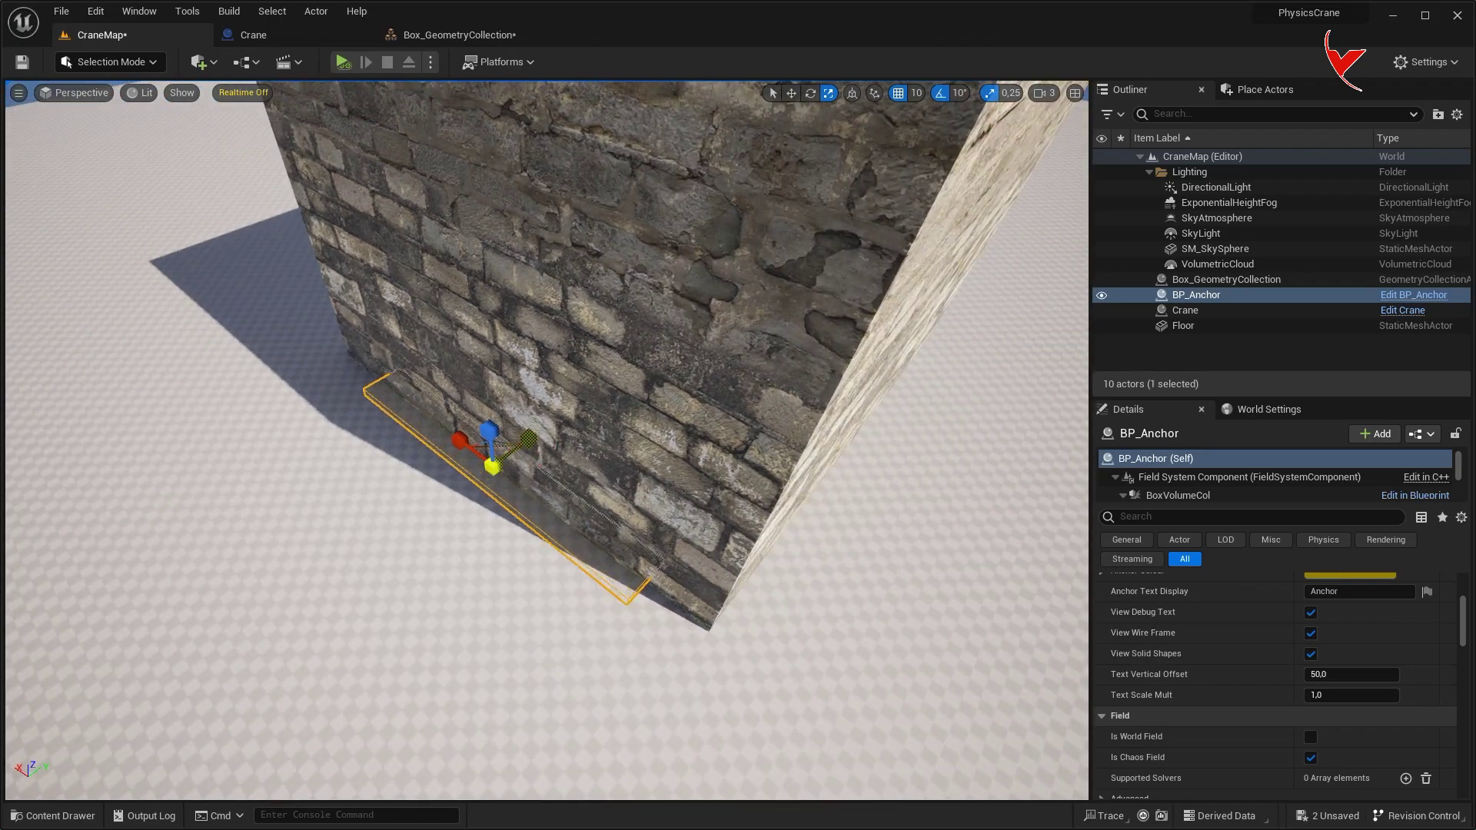
left_click_drag(489, 431, 492, 415)
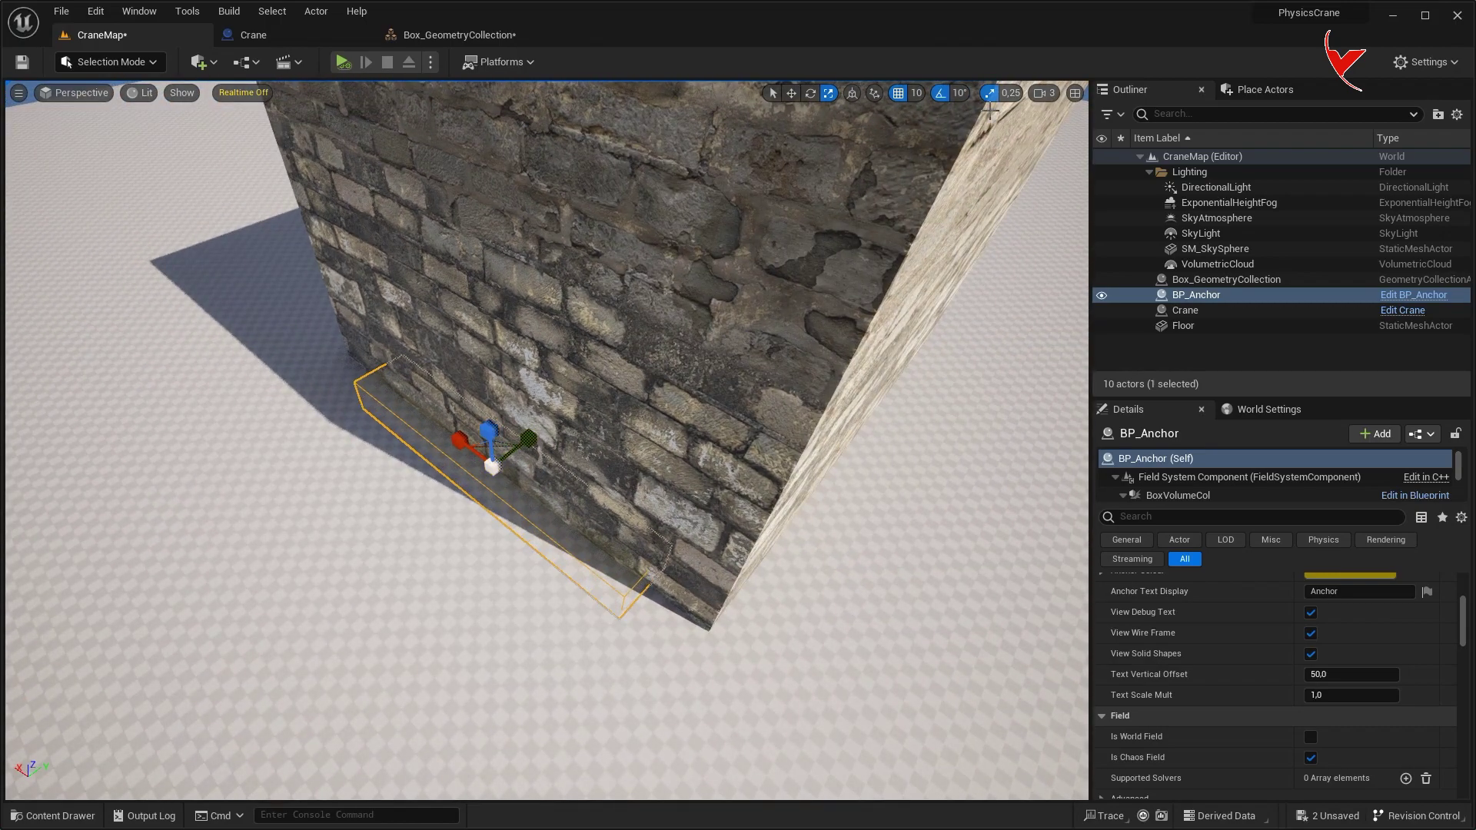
right_click_drag(937, 110, 946, 201)
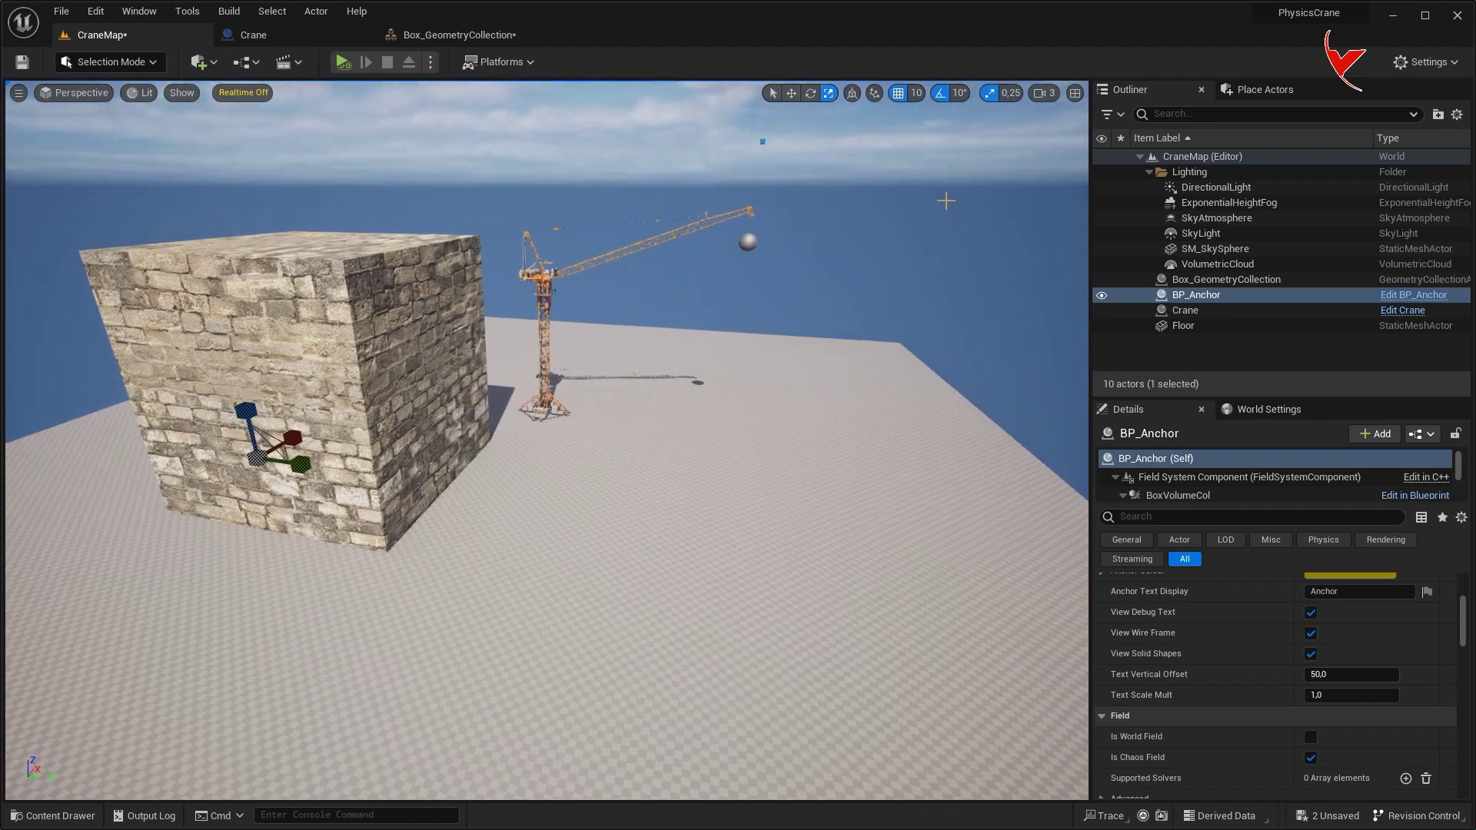
left_click(343, 61)
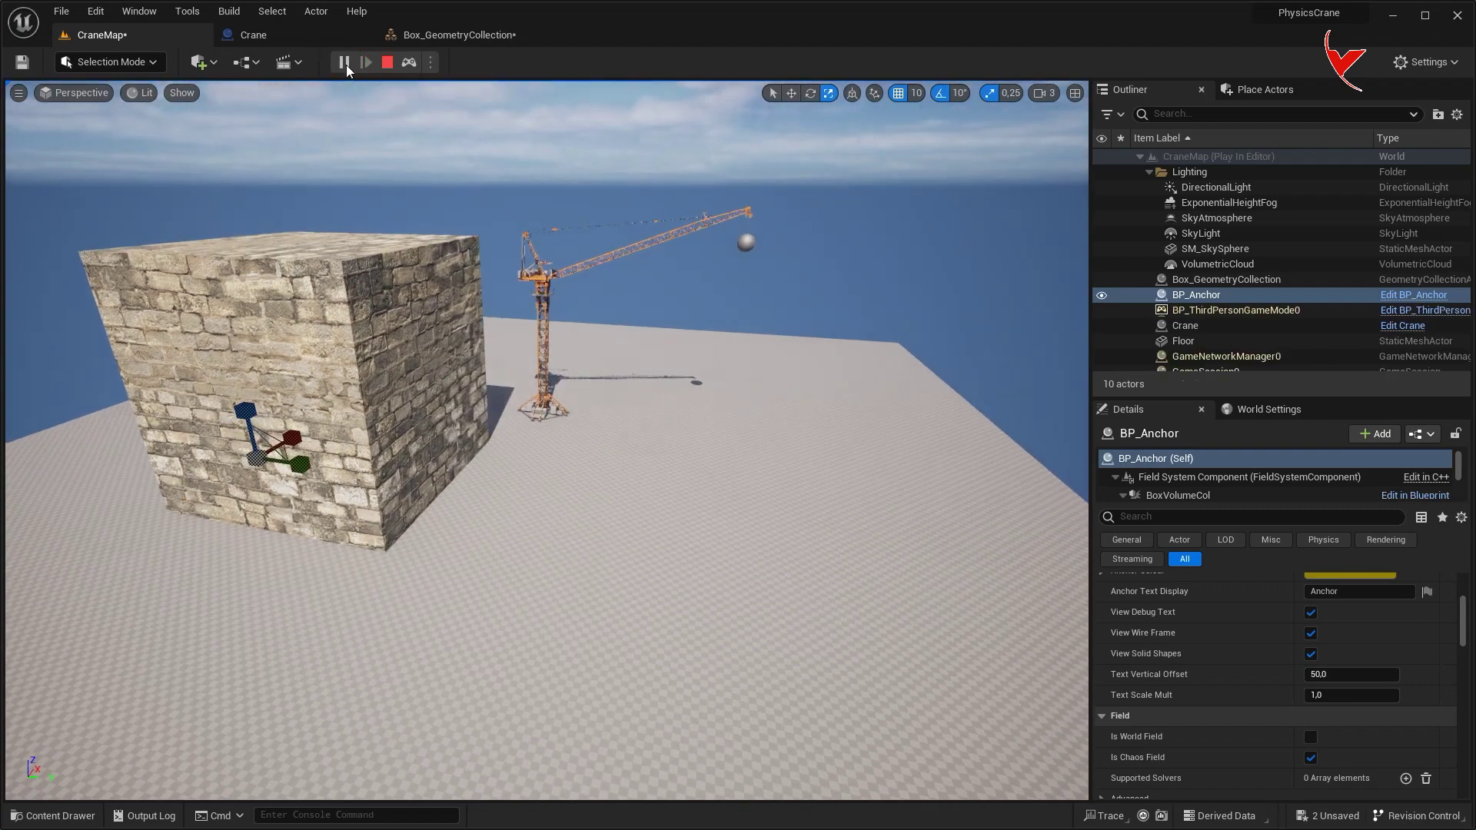
- Watch the ball smash through the cube wall, then return to the Crane Event Graph
left_click(585, 102)
right_click_drag(653, 108, 661, 200)
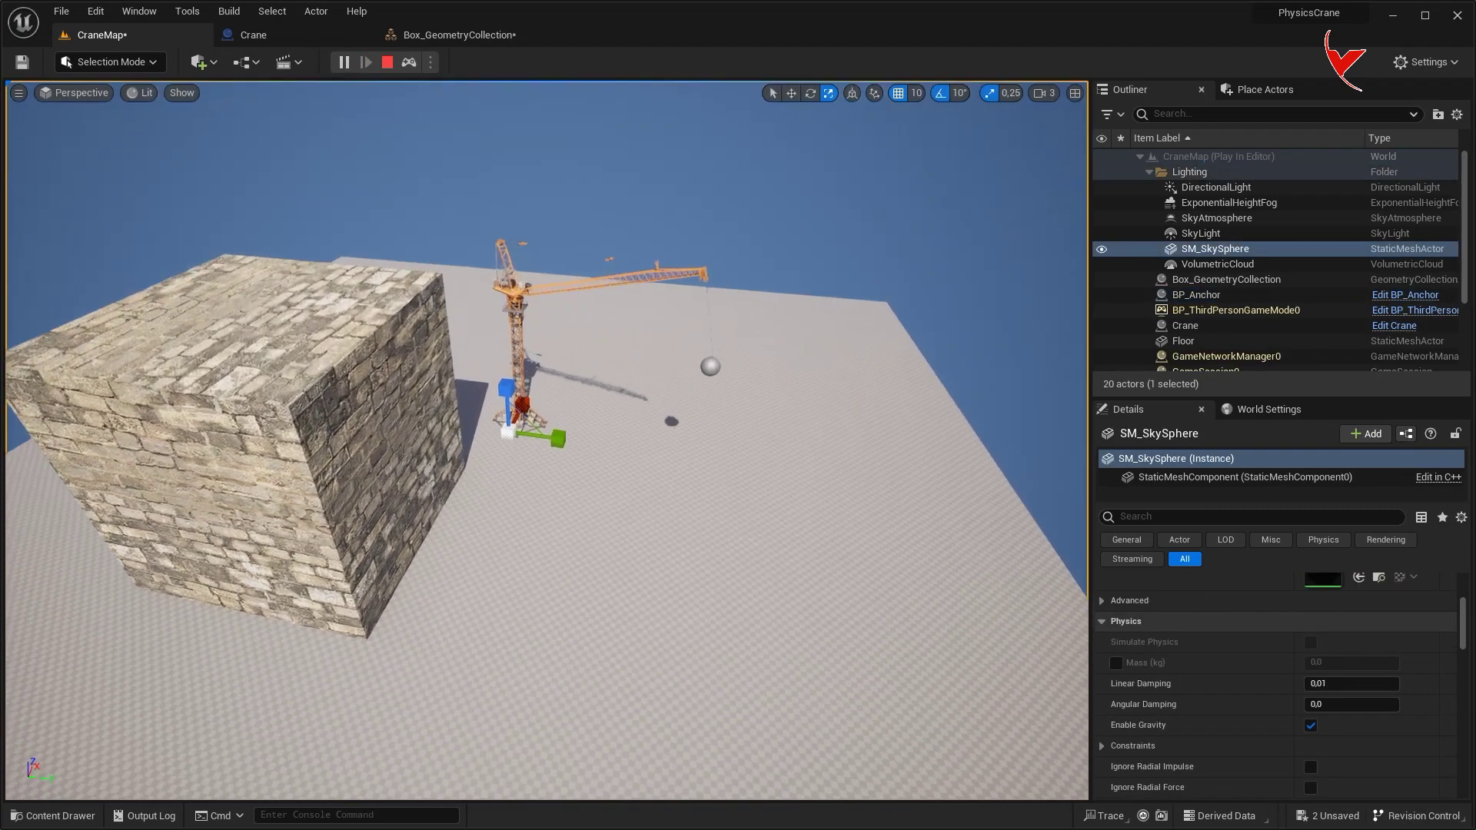
right_click_drag(654, 112, 615, 116)
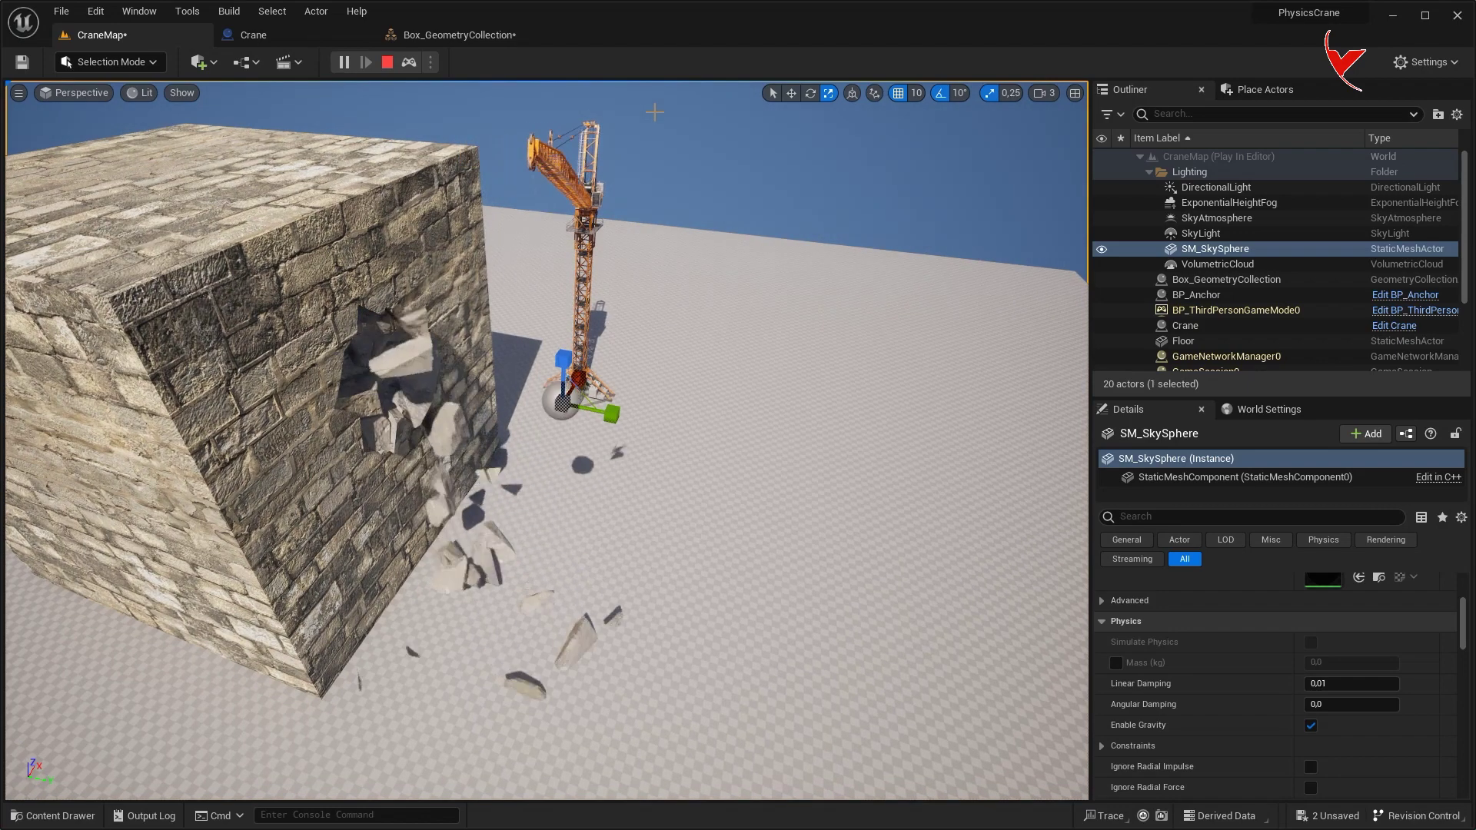
left_click(292, 40)
scroll(529, 273, "up", 2)
scroll(579, 435, "up", 3)
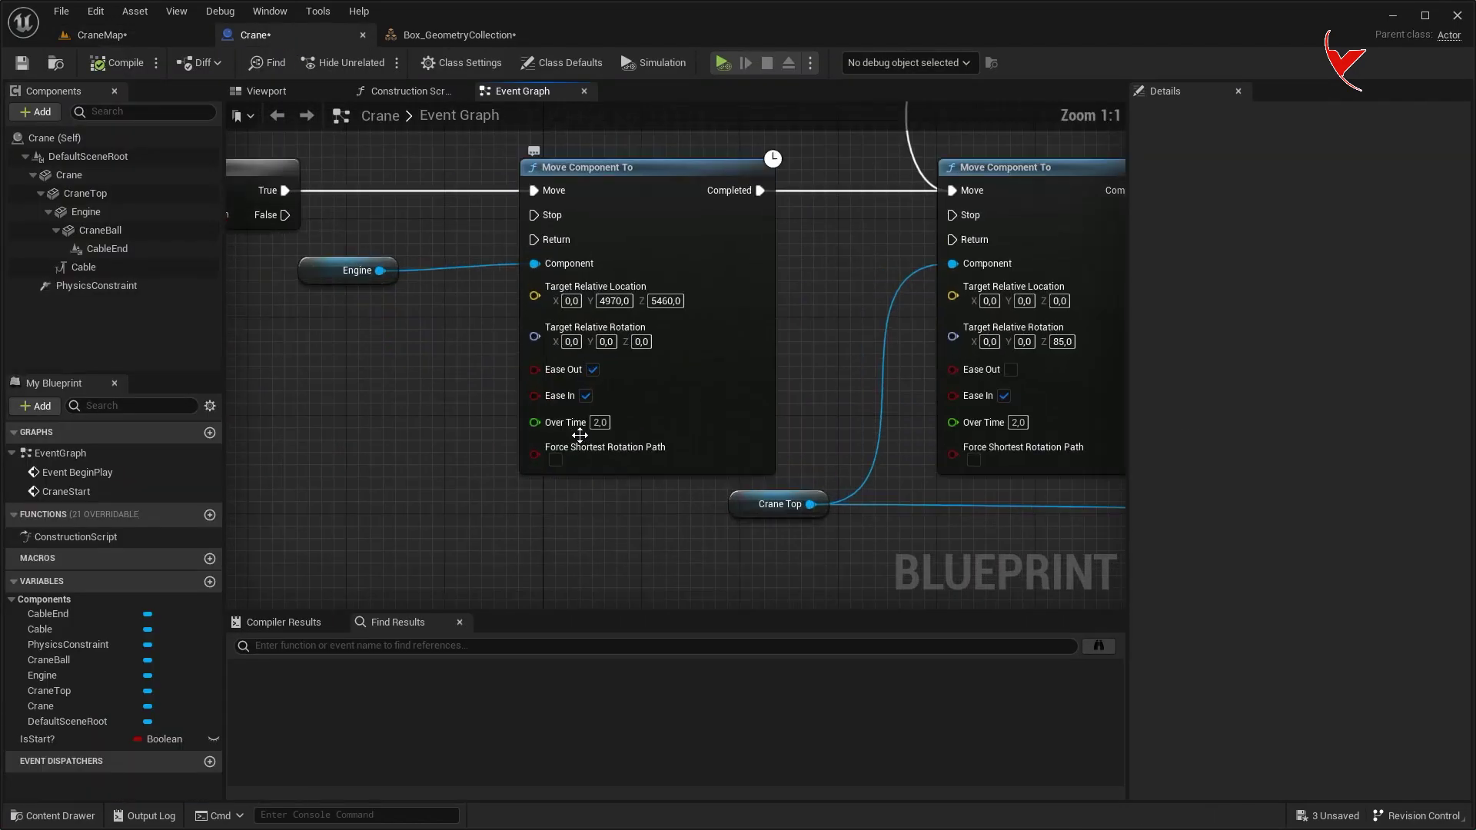
- Delete the two loop Delay nodes and wire Completed straight into the Branch
right_click_drag(801, 407, 252, 481)
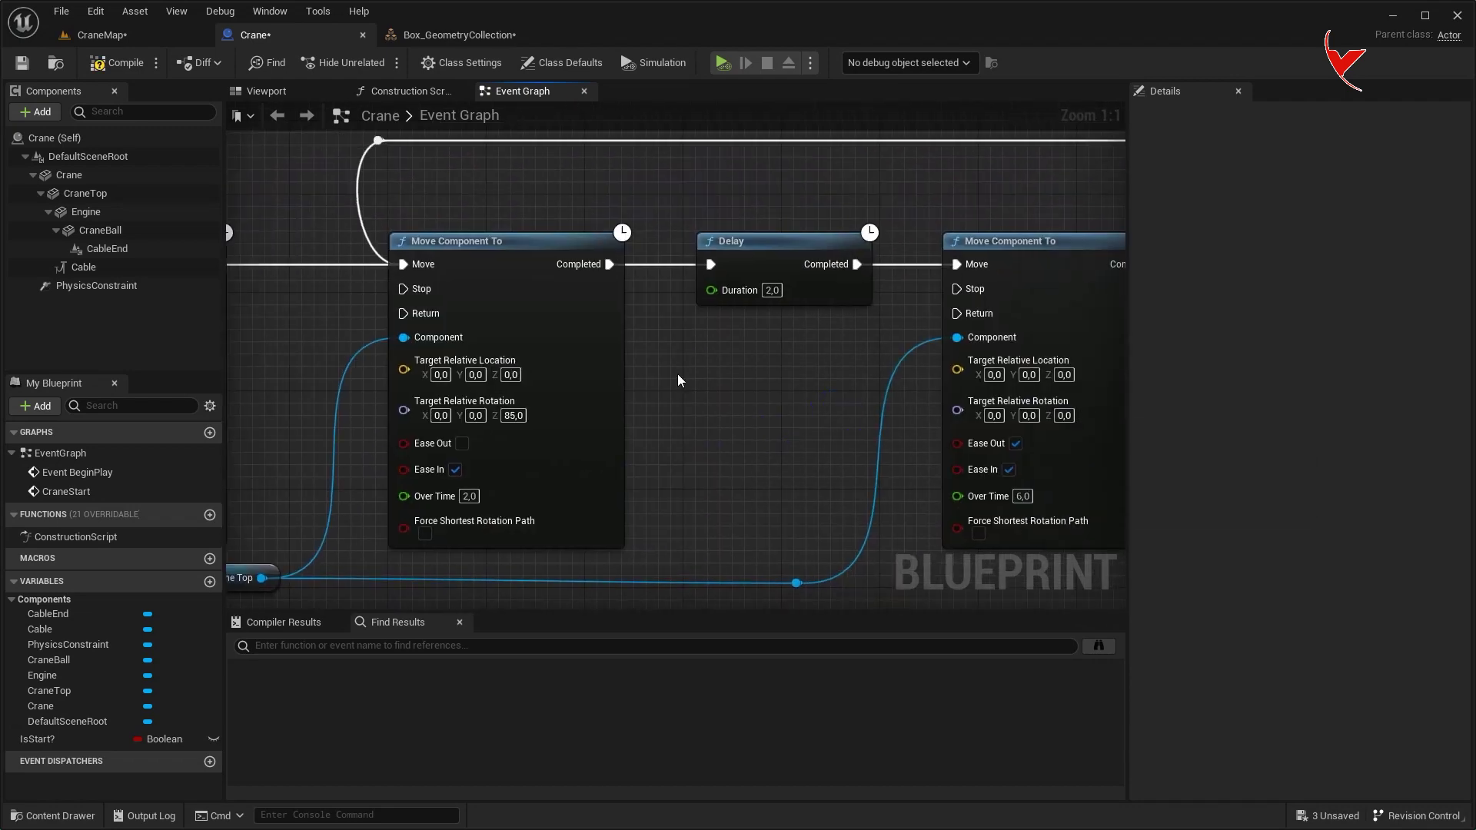
left_click_drag(764, 193, 800, 296)
key("Delete")
mouse_move(1114, 308)
right_mouse_down()
mouse_move(919, 233)
mouse_move(692, 285)
right_mouse_up()
left_click(692, 286)
key("Delete")
left_click_drag(471, 311, 904, 312)
right_click_drag(335, 546, 536, 462)
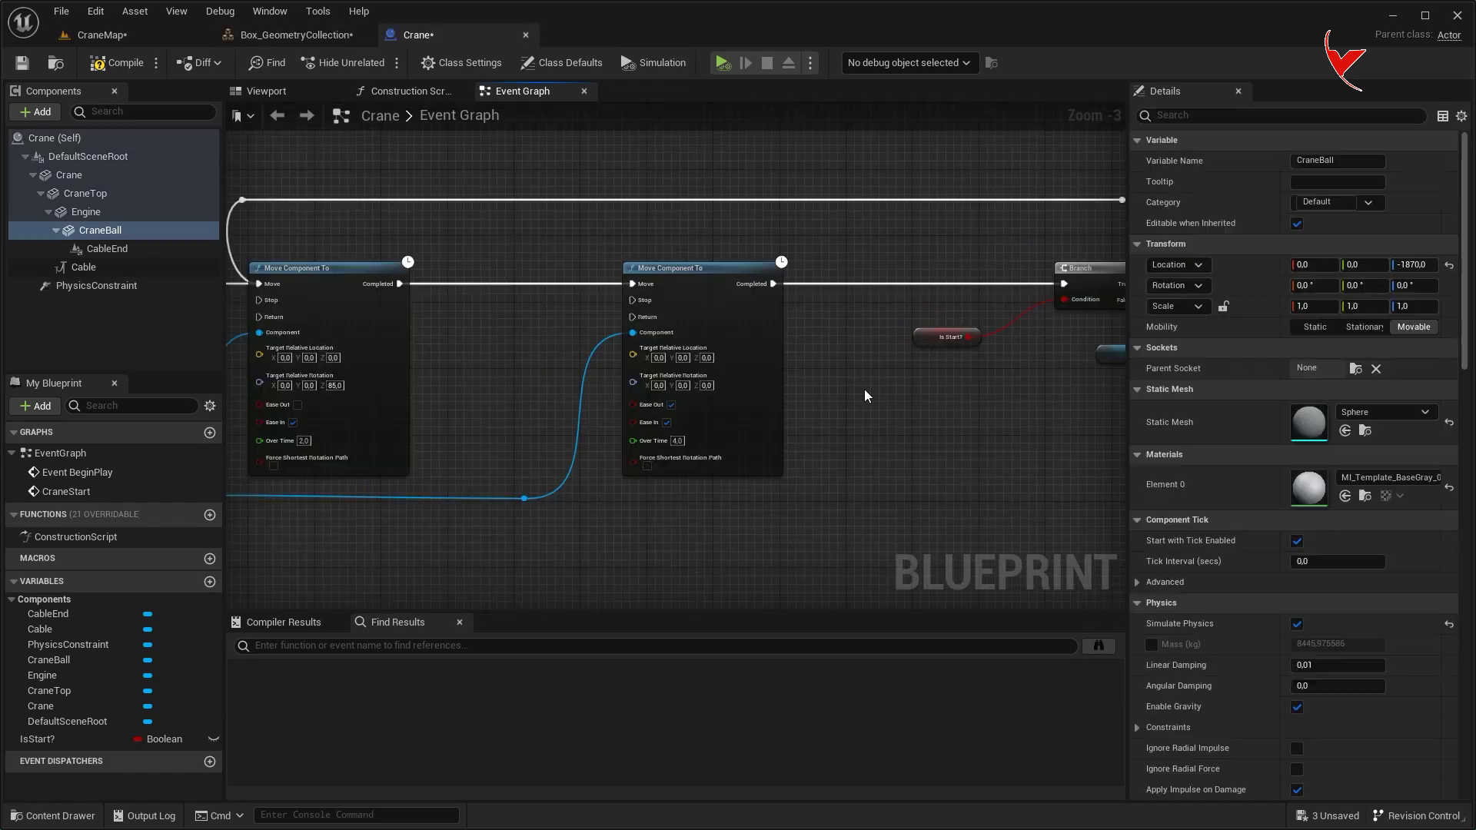
- Set the second swing's Z rotation to 95,0 and the CraneBall scale to 2
scroll(627, 391, "up", 3)
left_click(626, 389)
type("95,0")
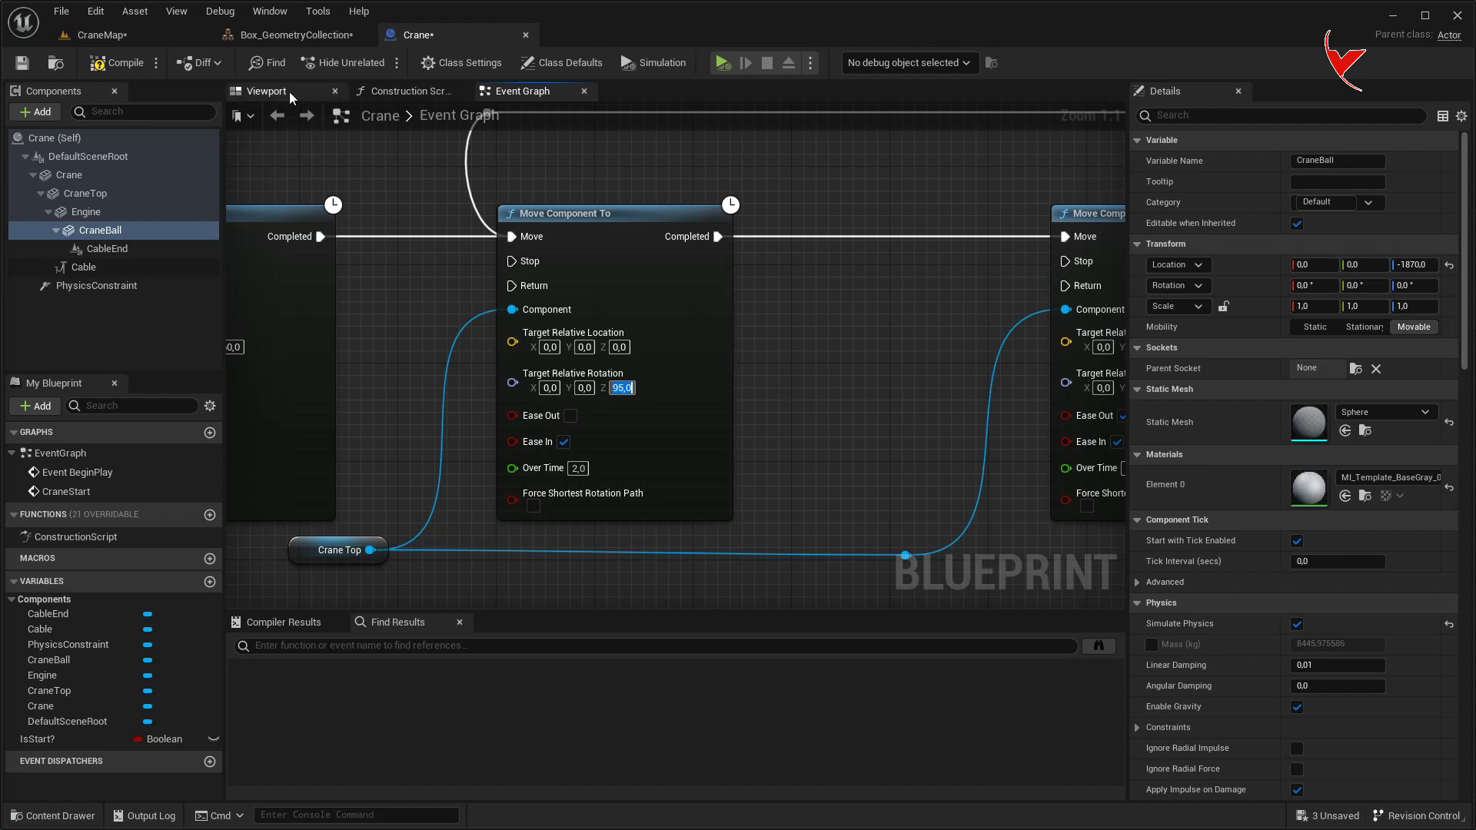
left_click(290, 93)
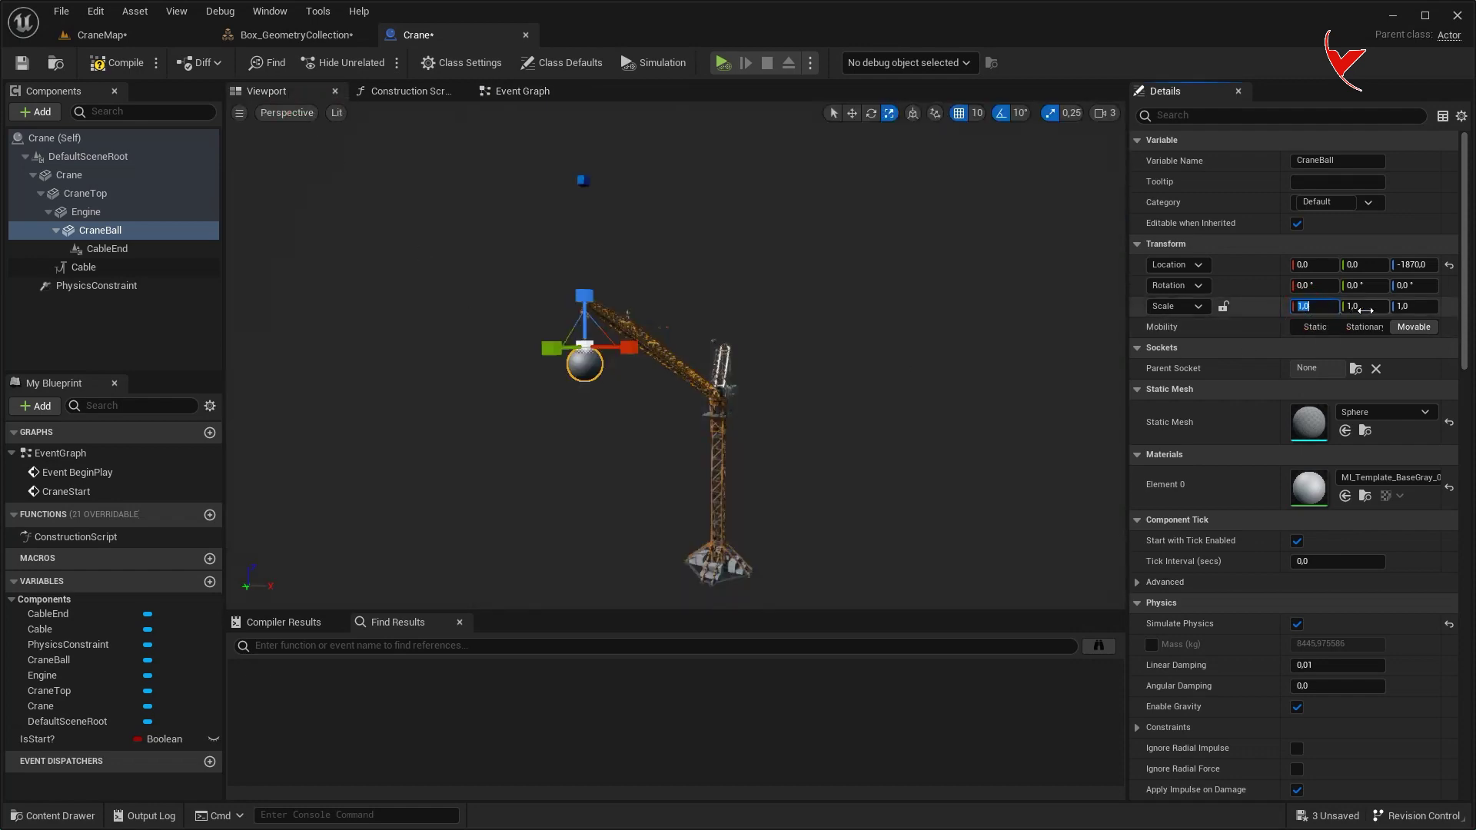
type("2")
key("Return")
left_click(723, 62)
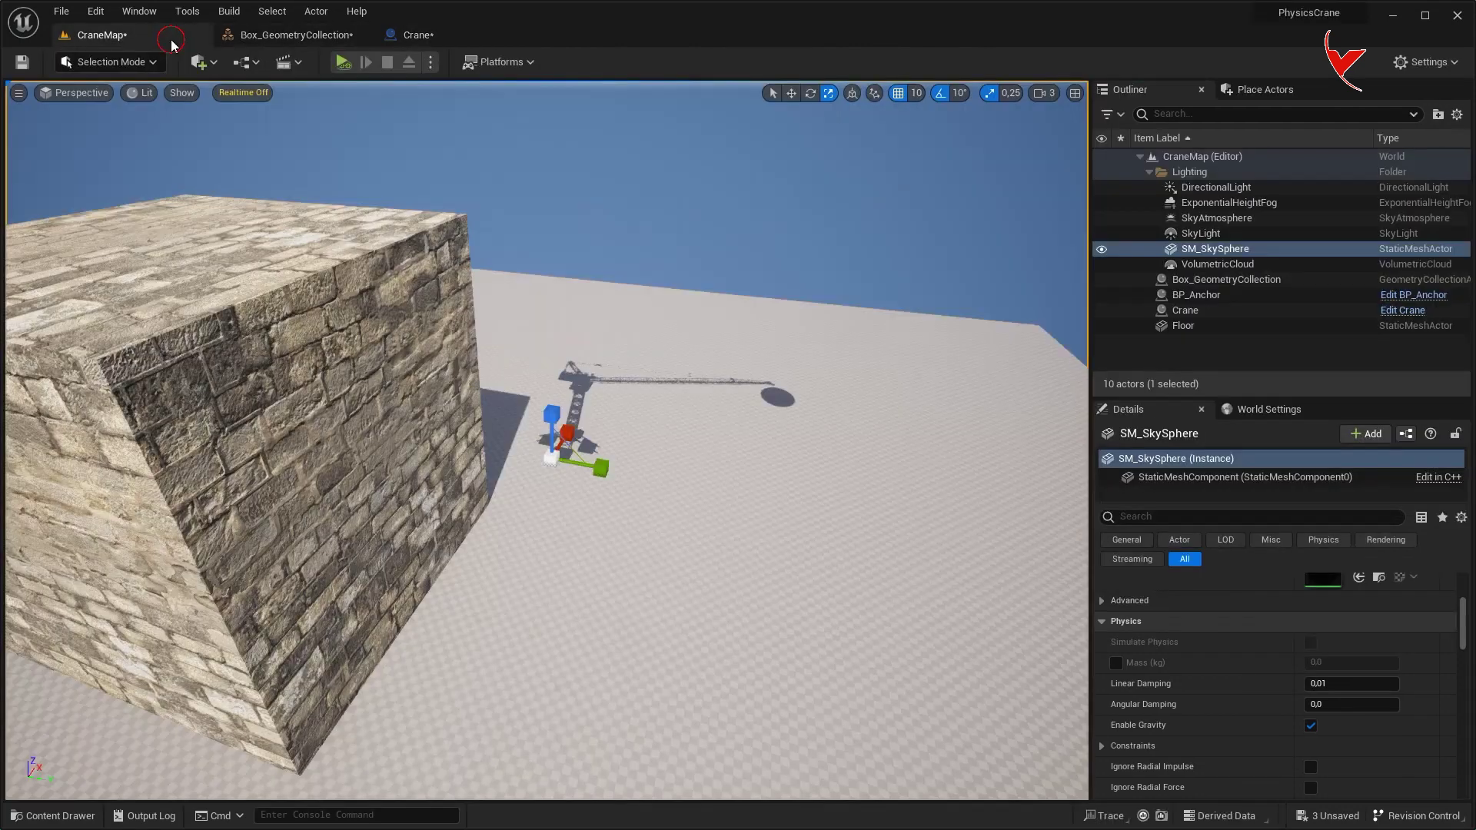
- Play-test the level to see the ball smash the cube, then stop playing
left_click(425, 89)
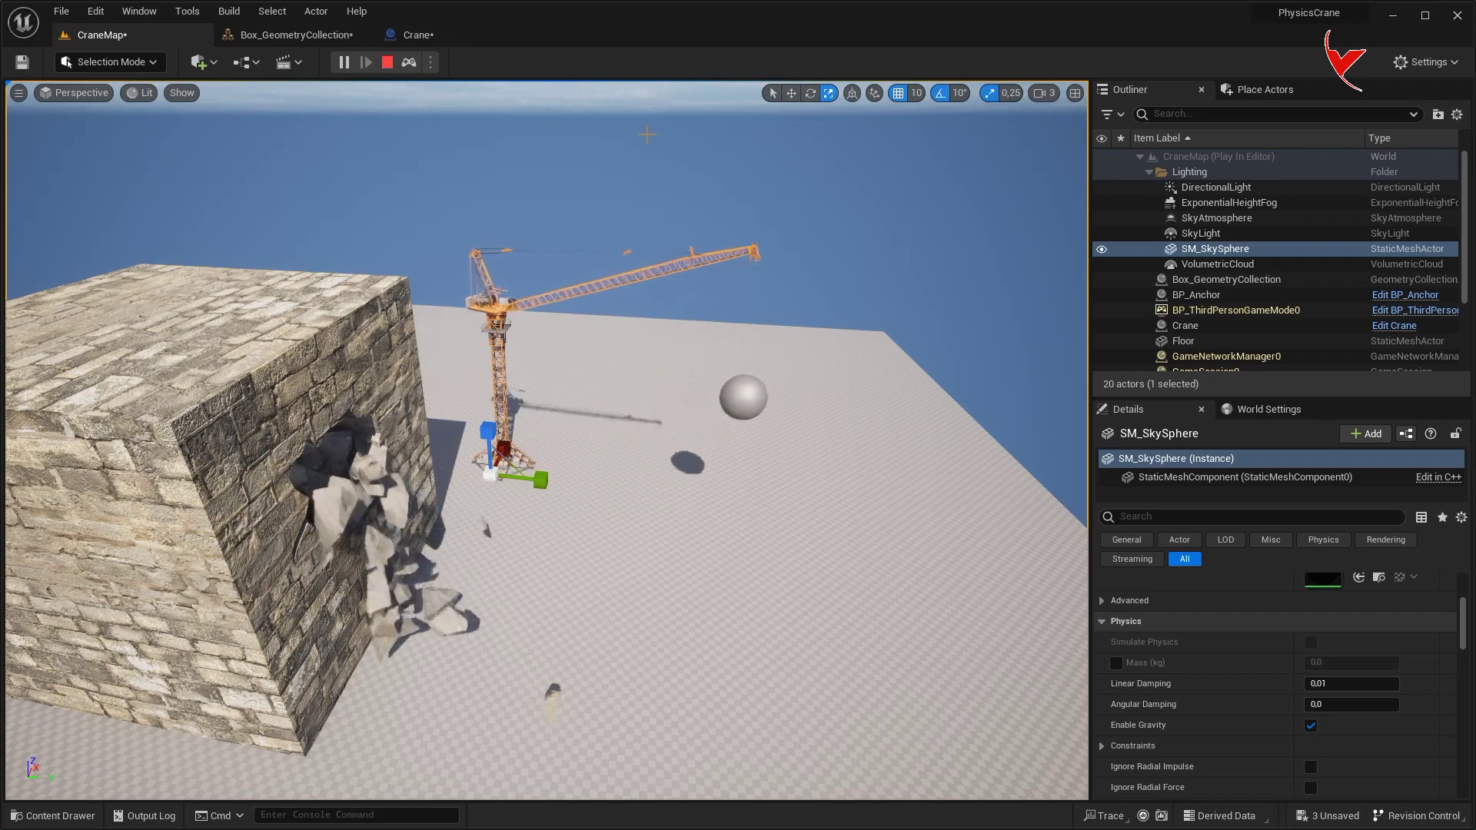
key("Escape")
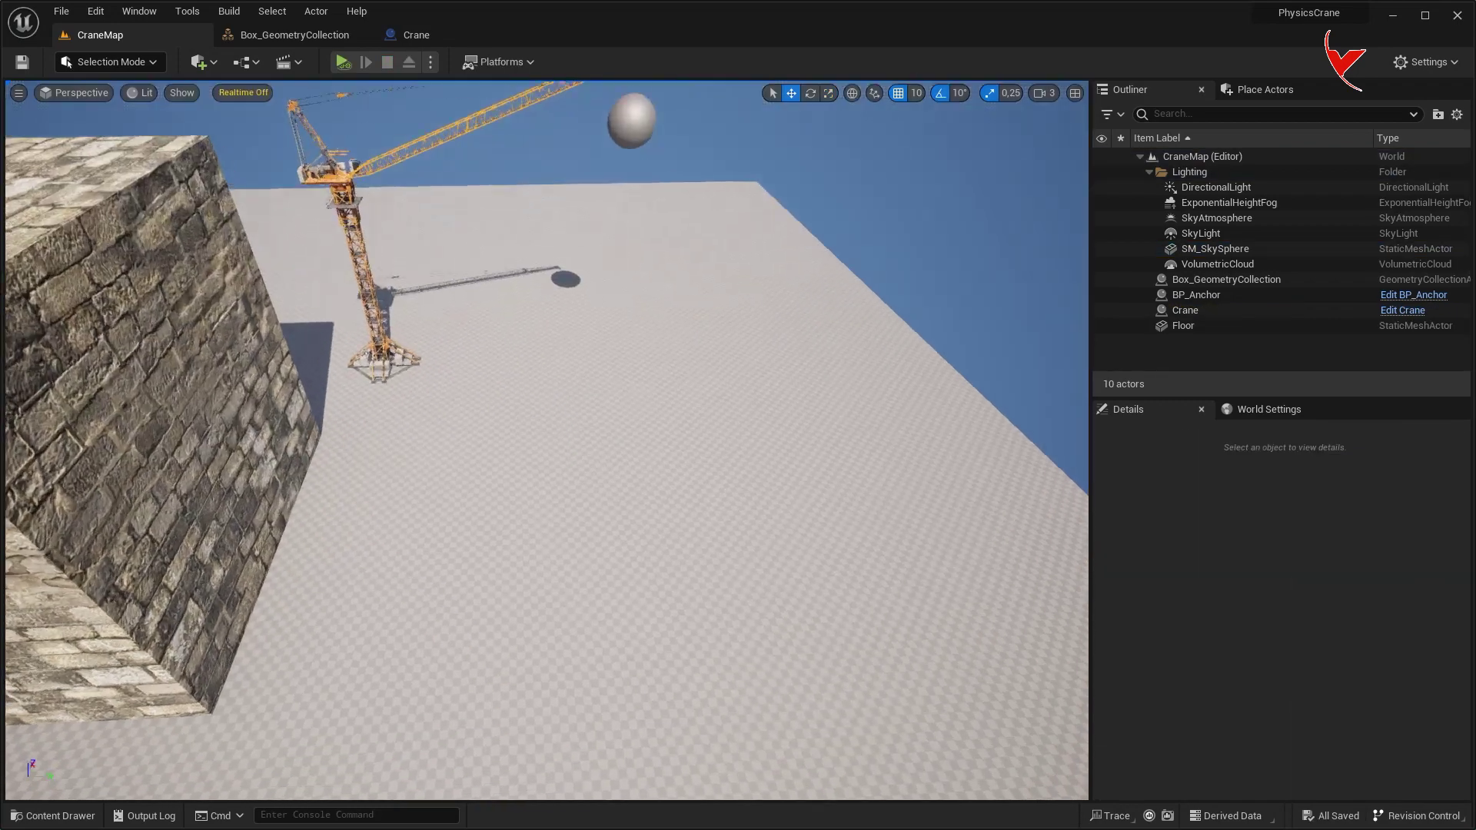
scroll(654, 486, "up", 10)
- Place and accept a new box on the floor in Modeling Mode
left_click(100, 62)
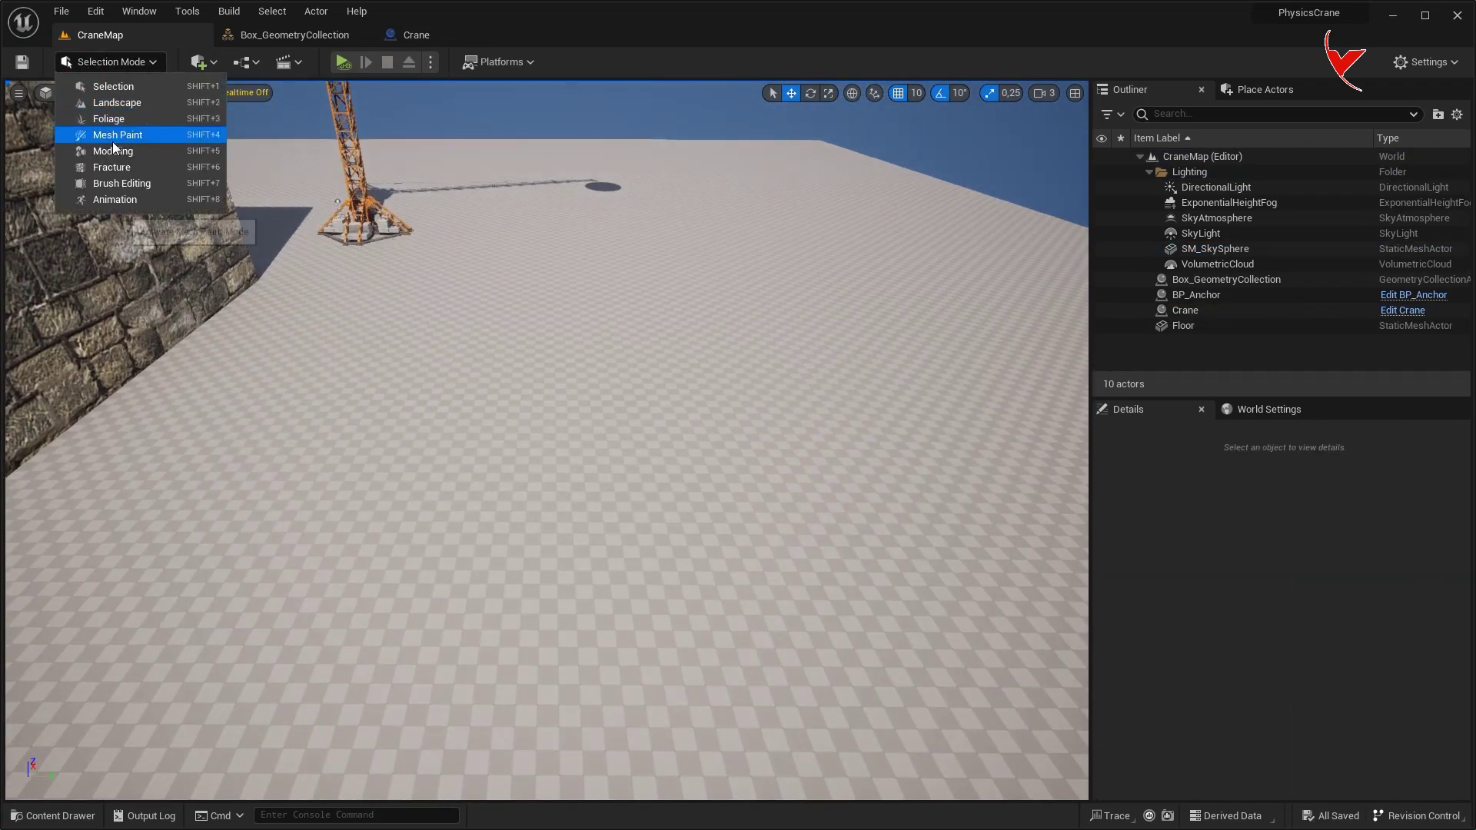
left_click(100, 147)
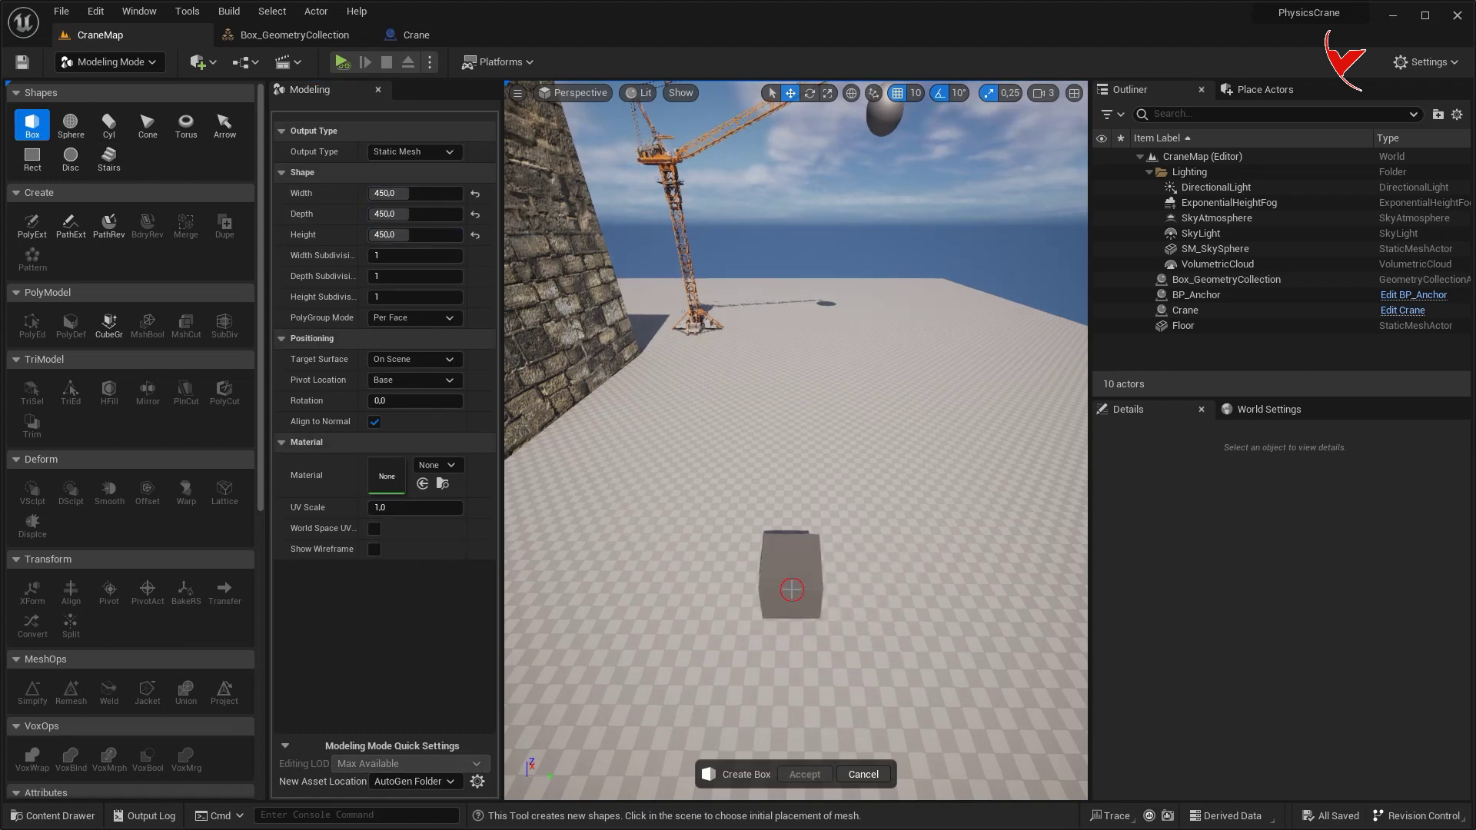
left_click(791, 592)
left_click(803, 775)
- Turn the box into a geometry collection and cluster-fracture it into 255 pieces
left_click(131, 65)
left_click(136, 160)
left_click(32, 123)
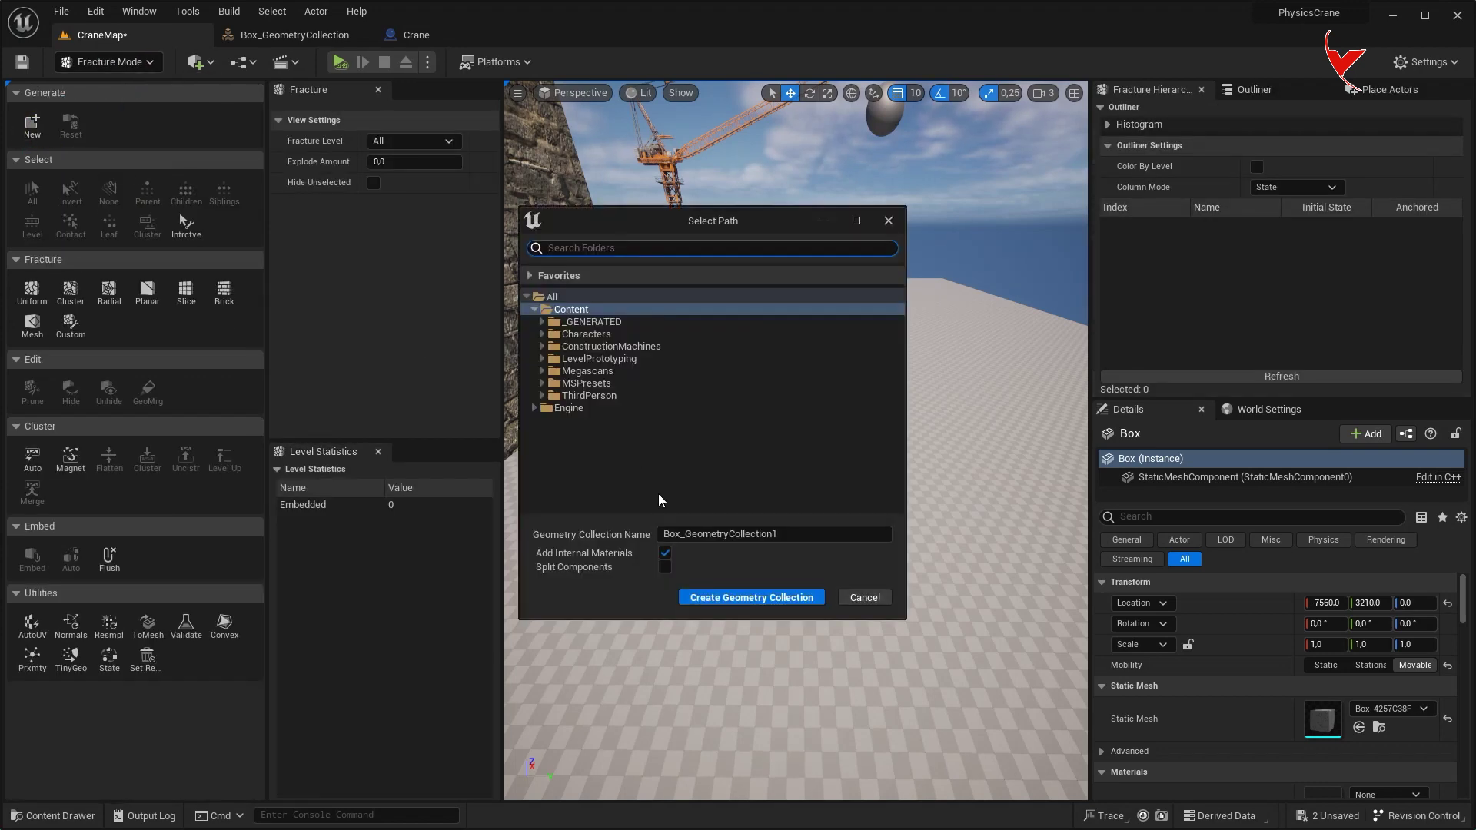
left_click(751, 597)
left_click(70, 291)
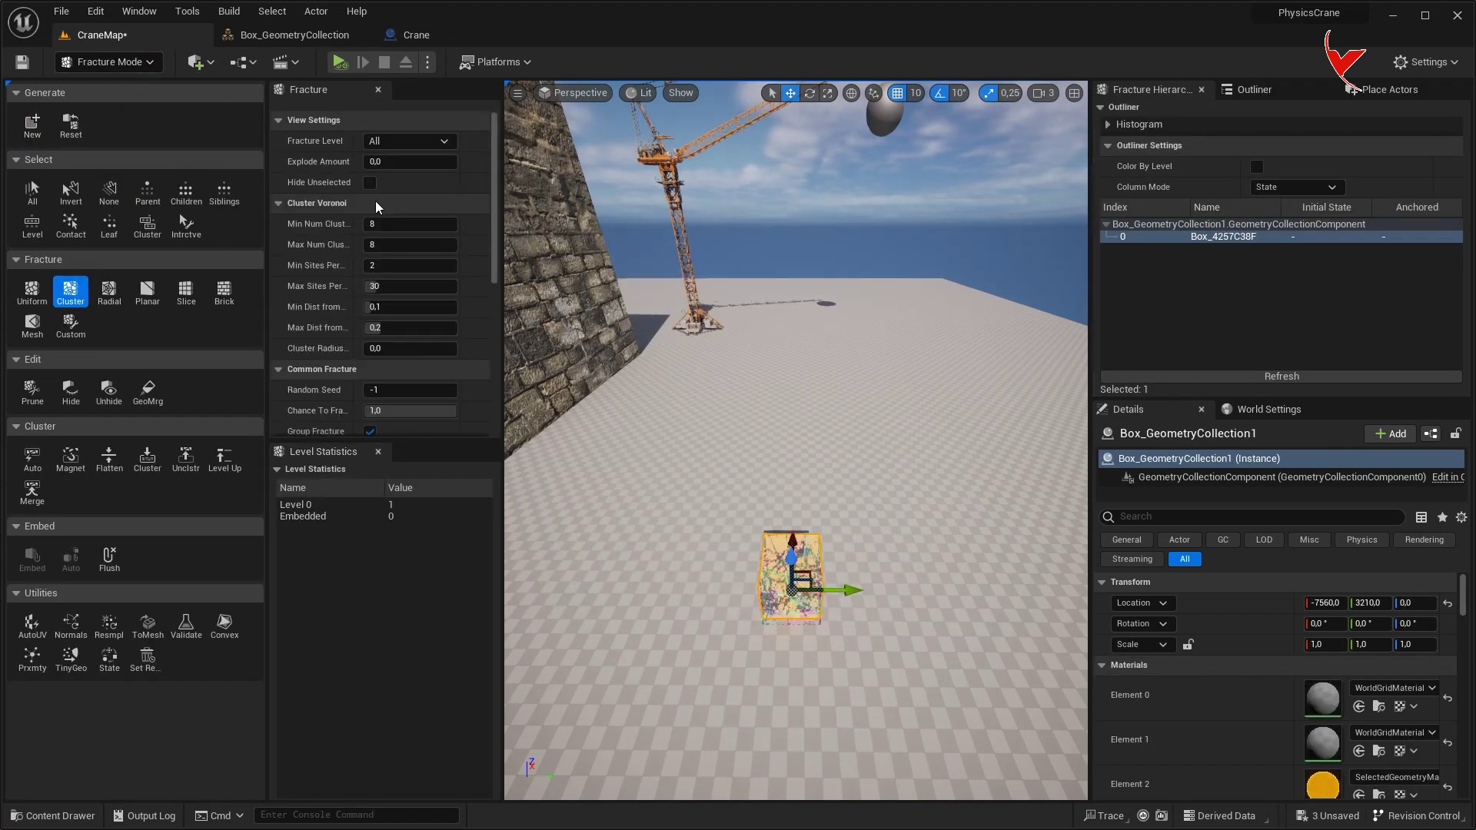
scroll(415, 307, "down", 5)
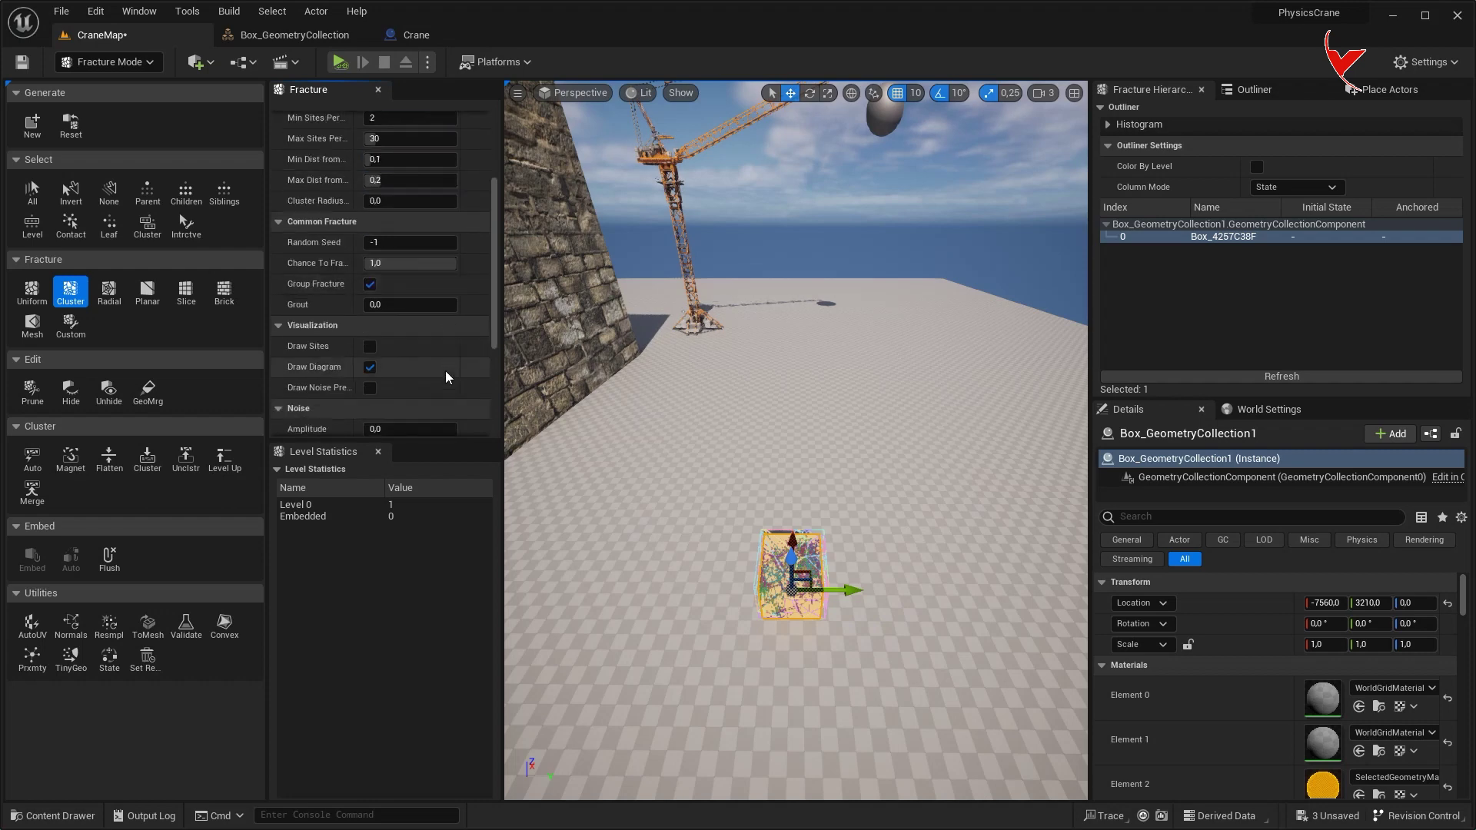
scroll(438, 417, "down", 5)
left_click(394, 425)
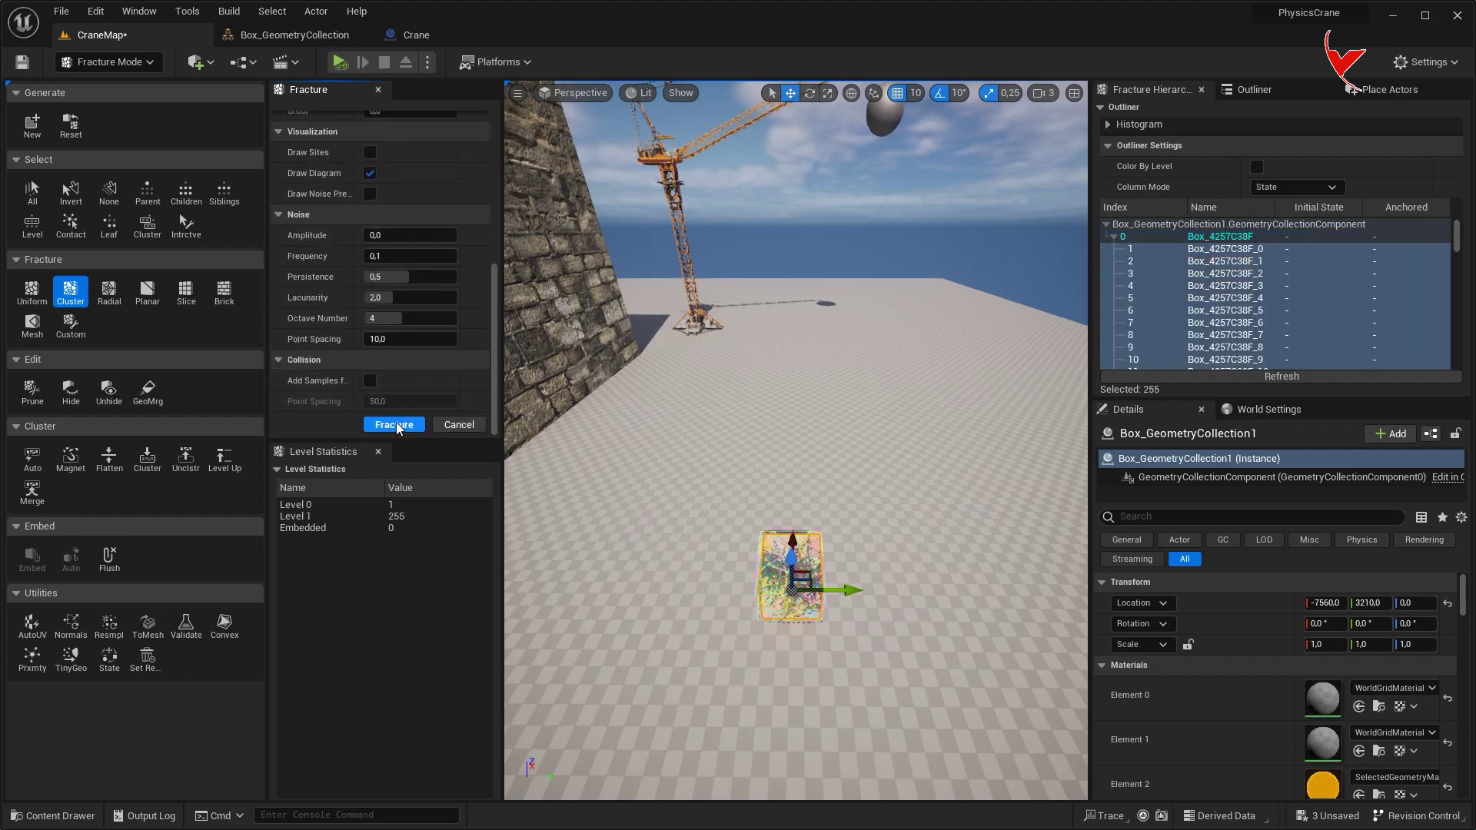
left_click(123, 62)
left_click(129, 93)
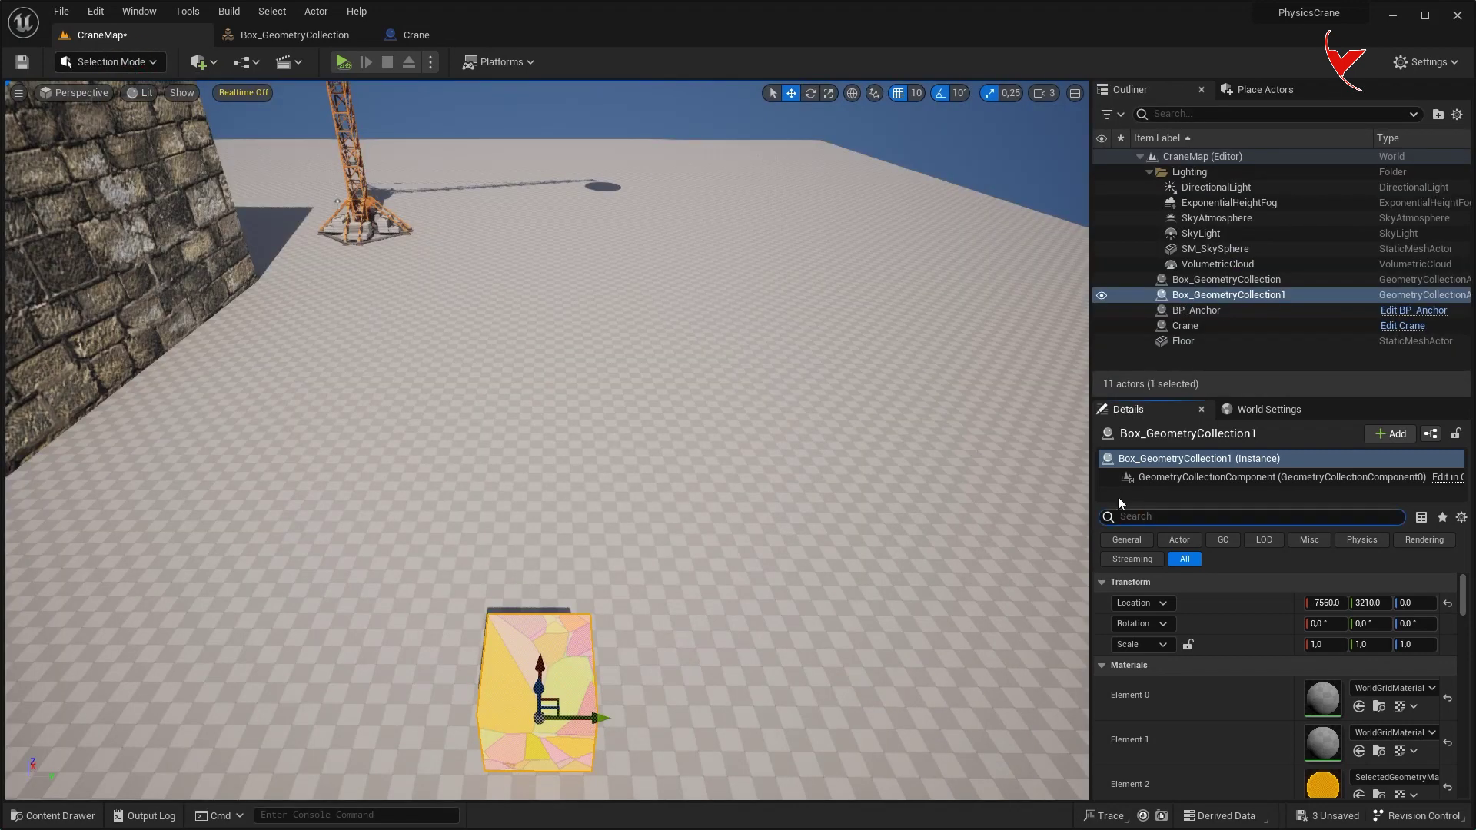
- Turn off Show Bone Colors and open the Box_GeometryCollection1 asset
type("bone")
left_click(1312, 624)
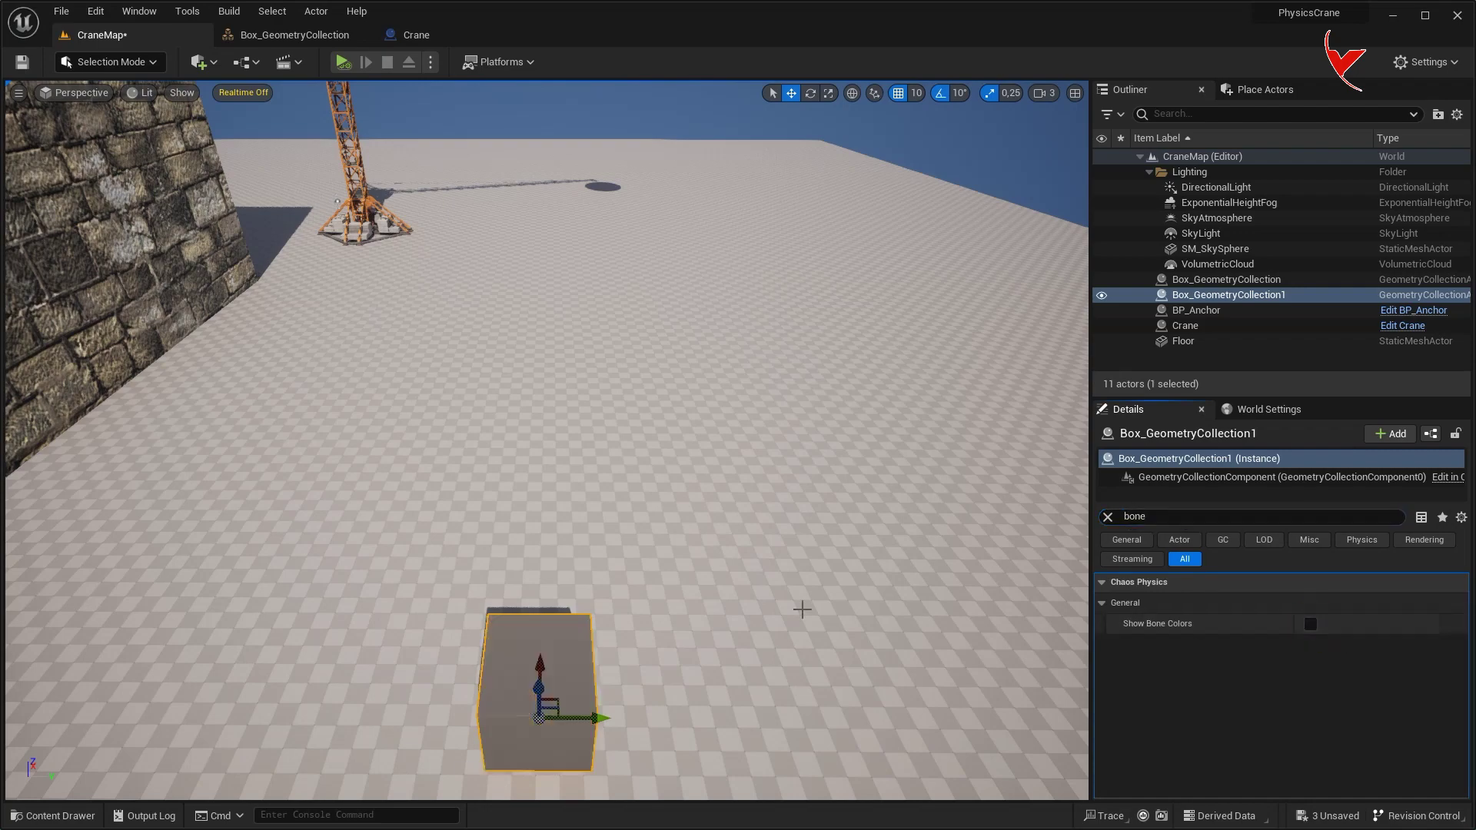
key("f")
right_click(1212, 300)
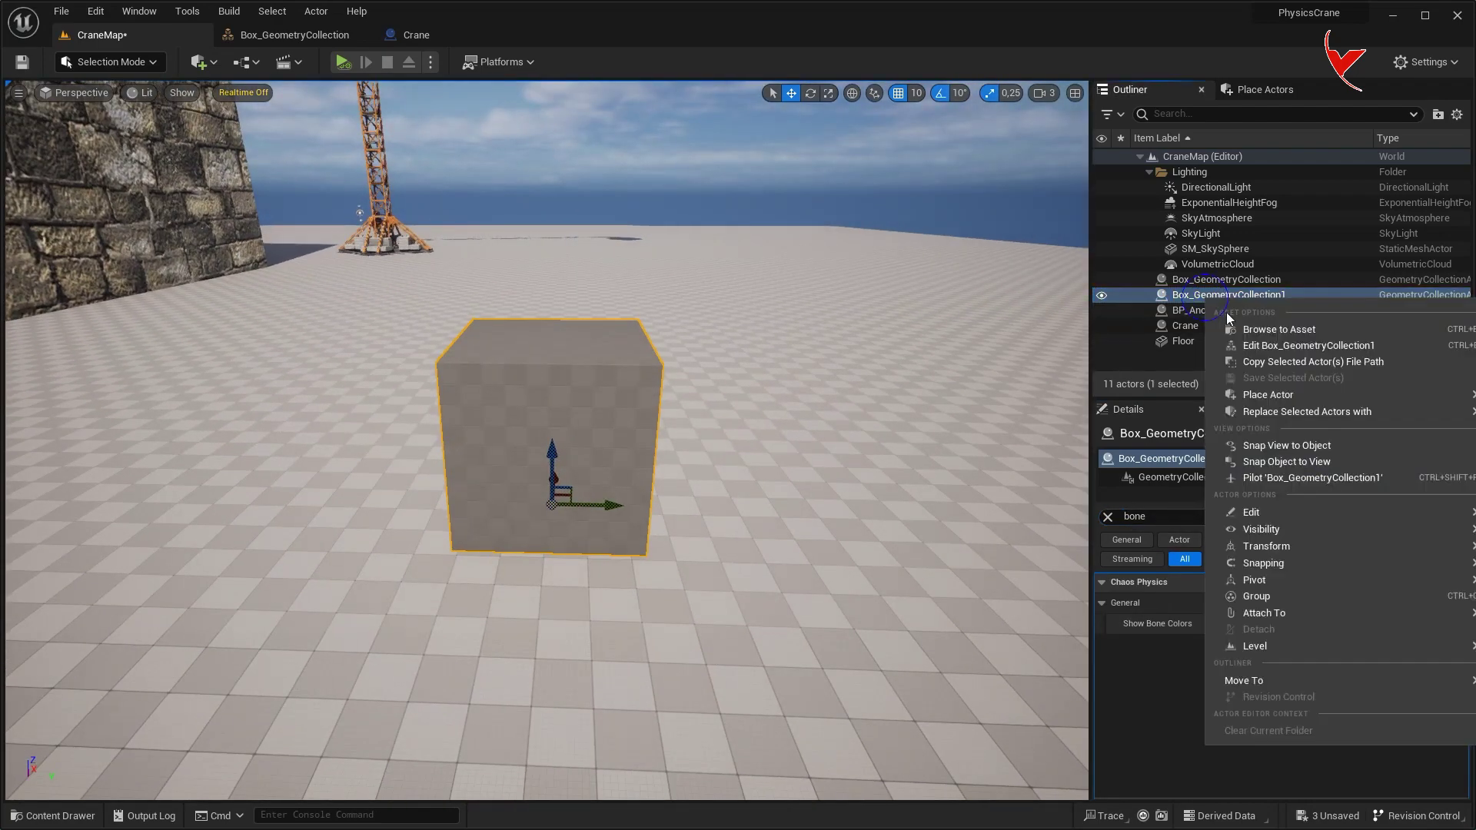
left_click(1279, 329)
double_click(1201, 627)
- Set its collision Implicit Type to Box, save, and delete the box actor from CraneMap
left_click_drag(392, 206, 585, 34)
left_click(638, 518)
left_click(629, 536)
left_click(22, 62)
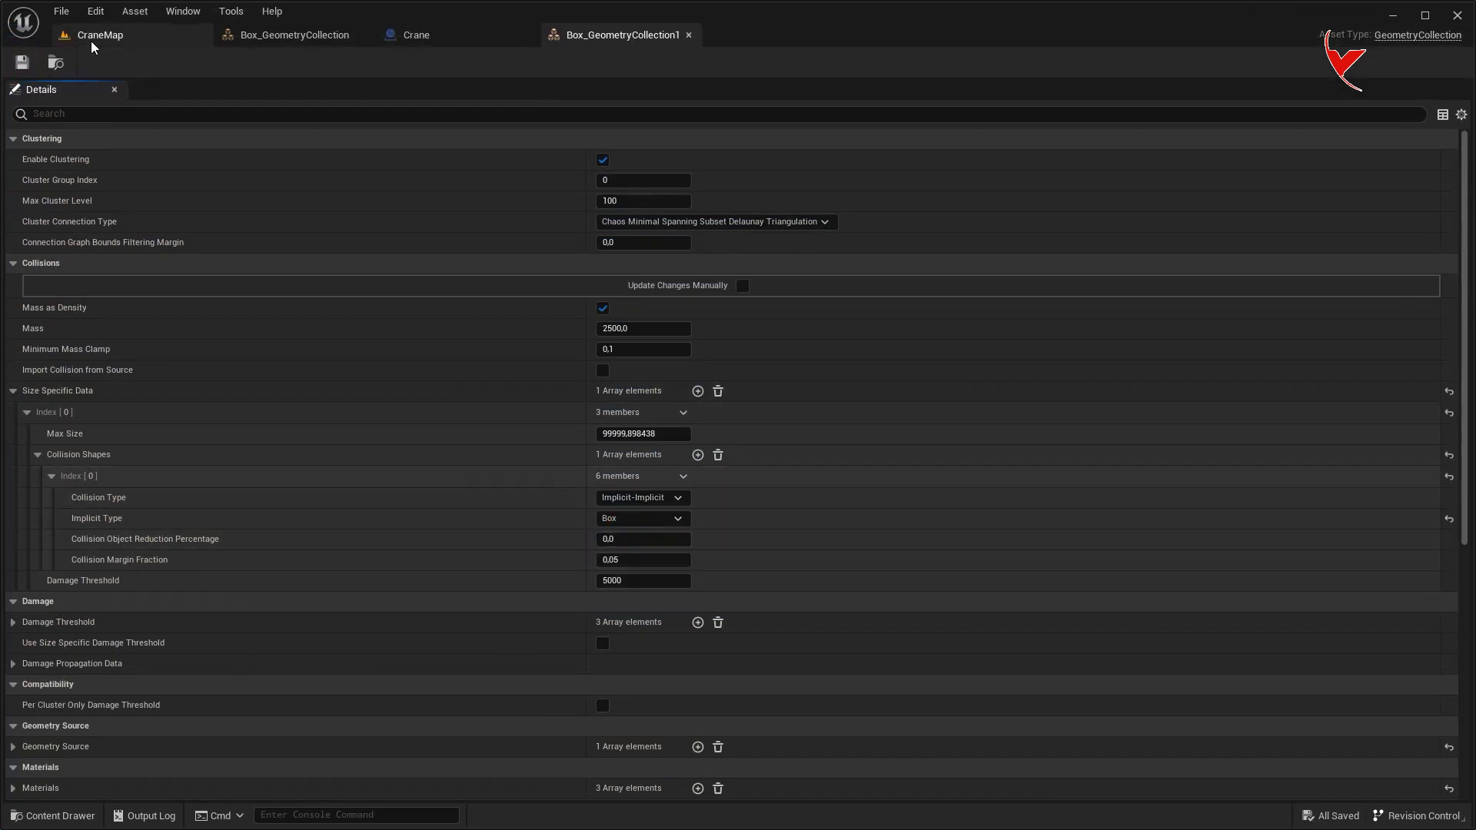
left_click(88, 35)
key("Delete")
key("ctrl+space")
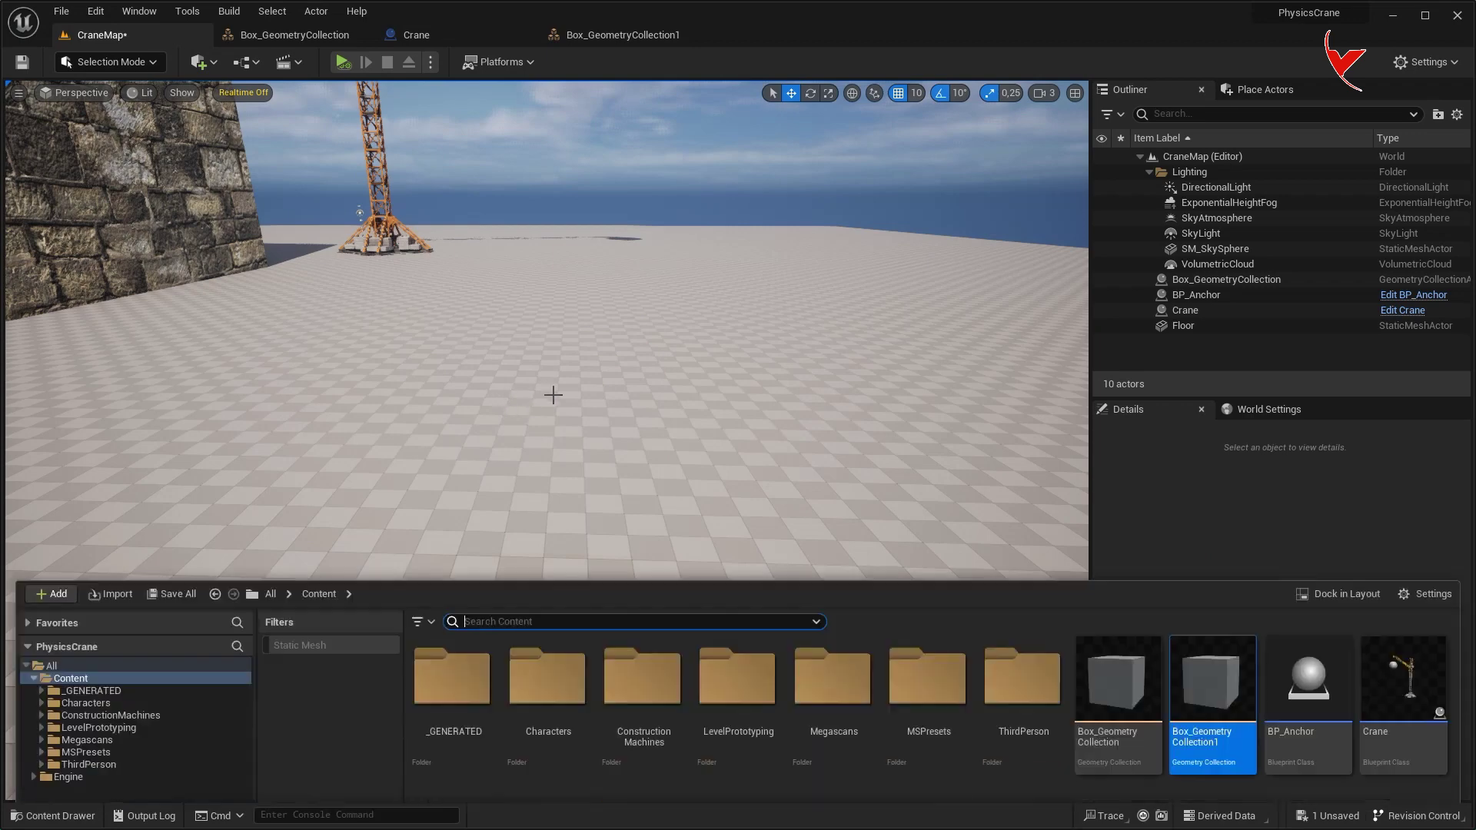
- Create an Actor Blueprint named BP_Spawn and add Box_GeometryCollection1 as its component
right_click(776, 760)
left_click(850, 318)
left_click(550, 297)
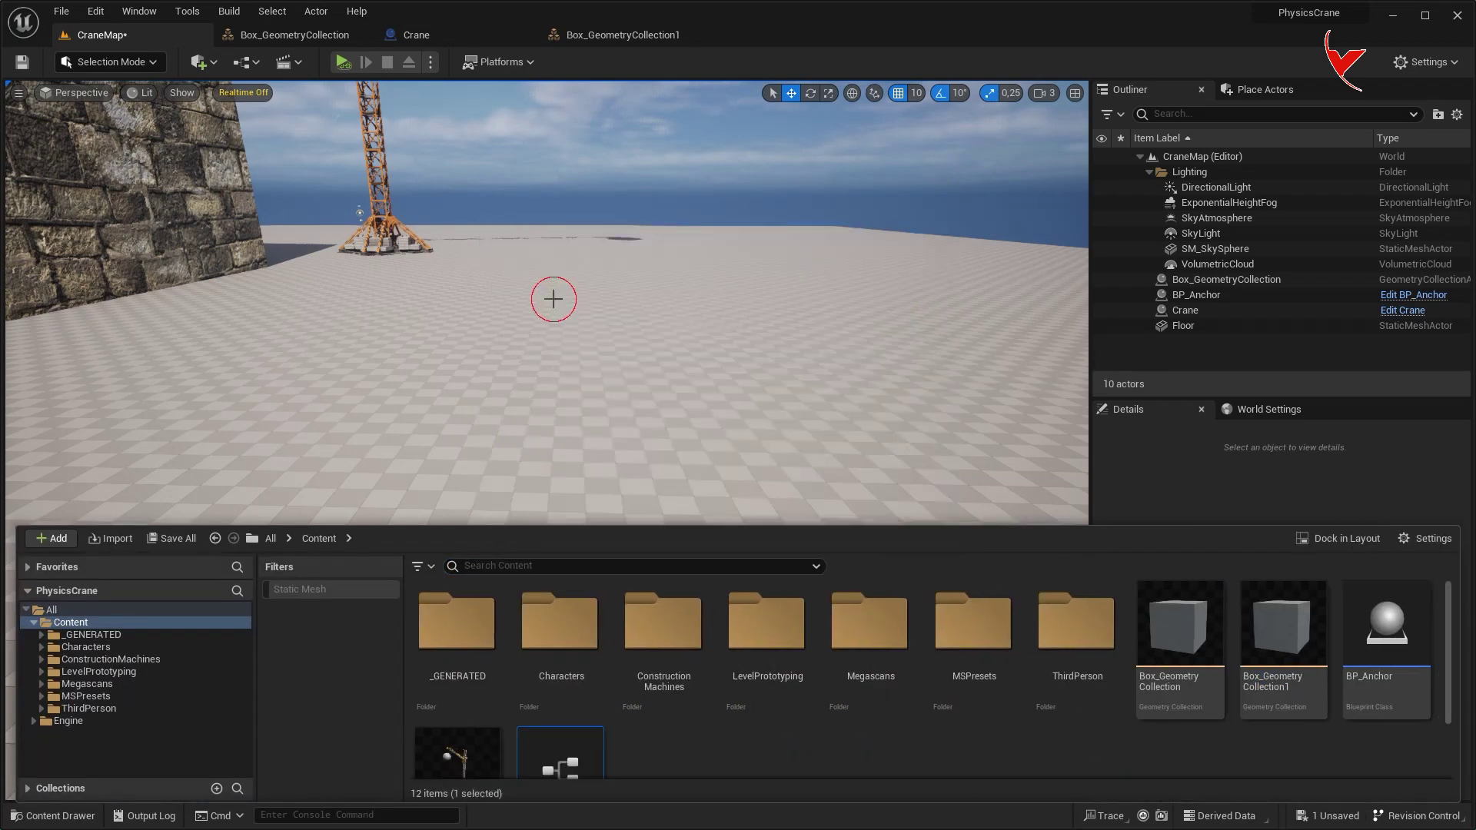
type("BP_Spawn")
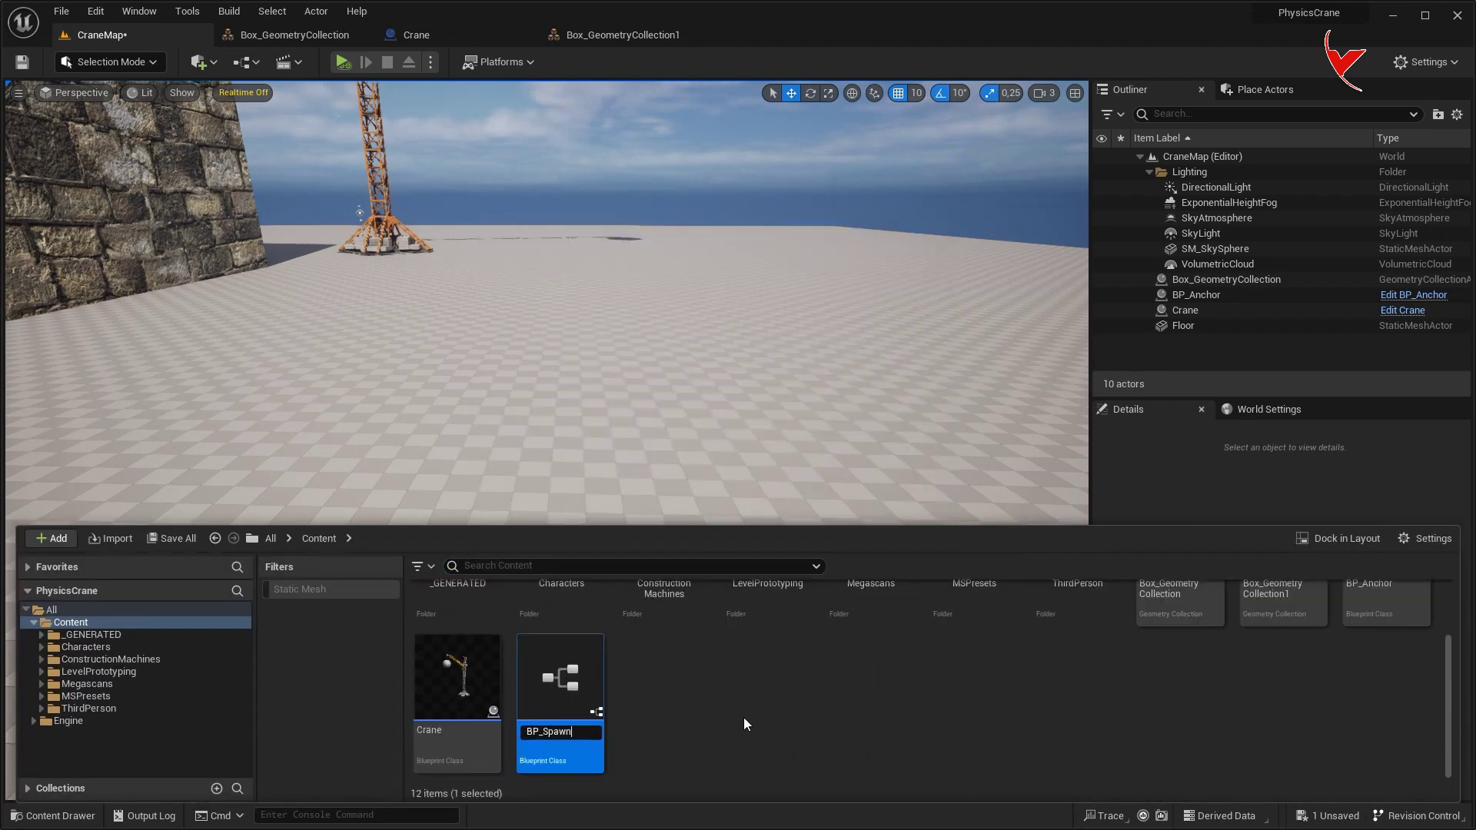
key("Return")
double_click(458, 723)
key("ctrl+space")
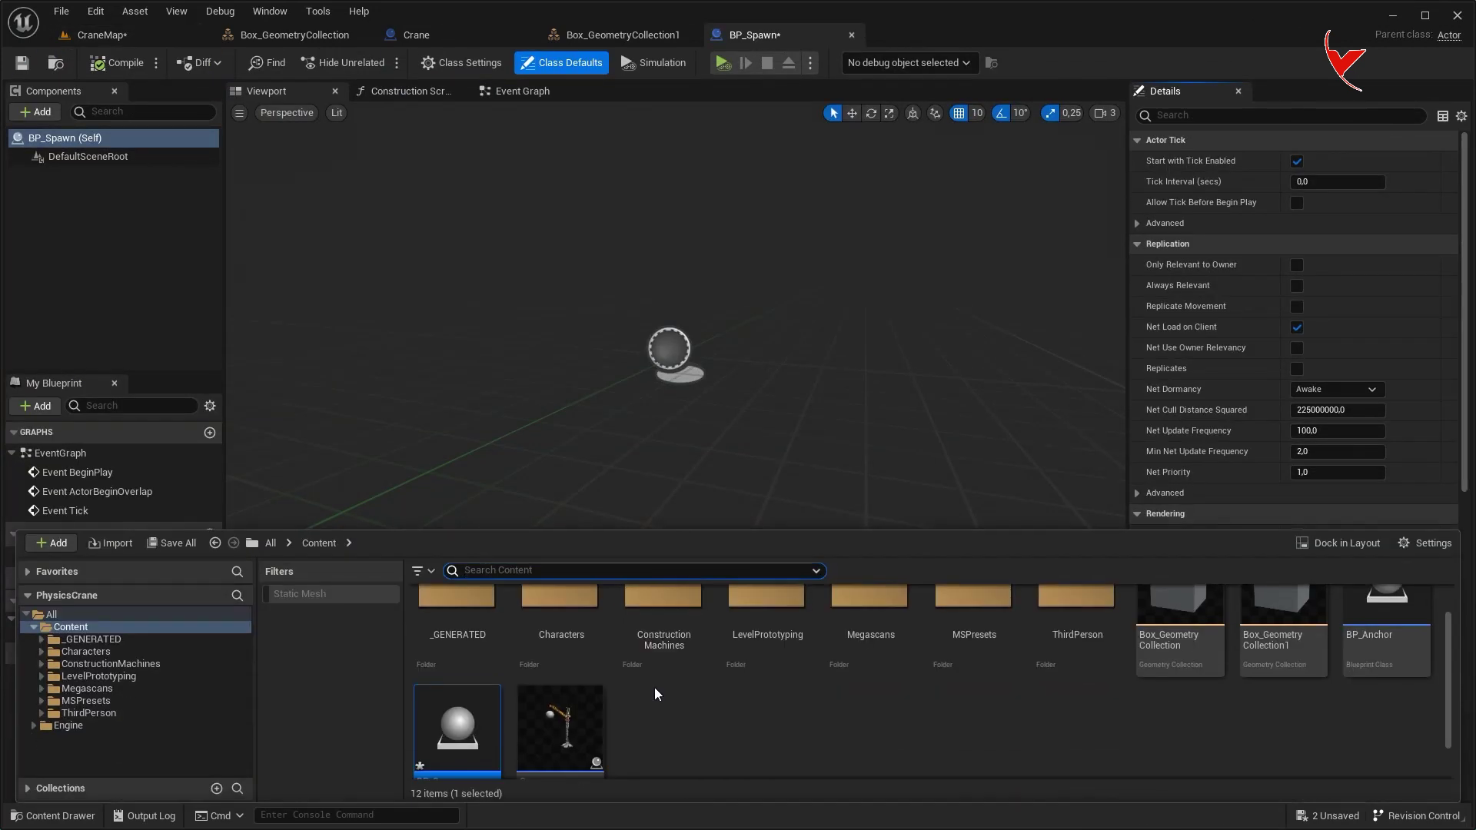
mouse_move(1283, 627)
left_mouse_down()
mouse_move(223, 260)
mouse_move(100, 162)
left_mouse_up()
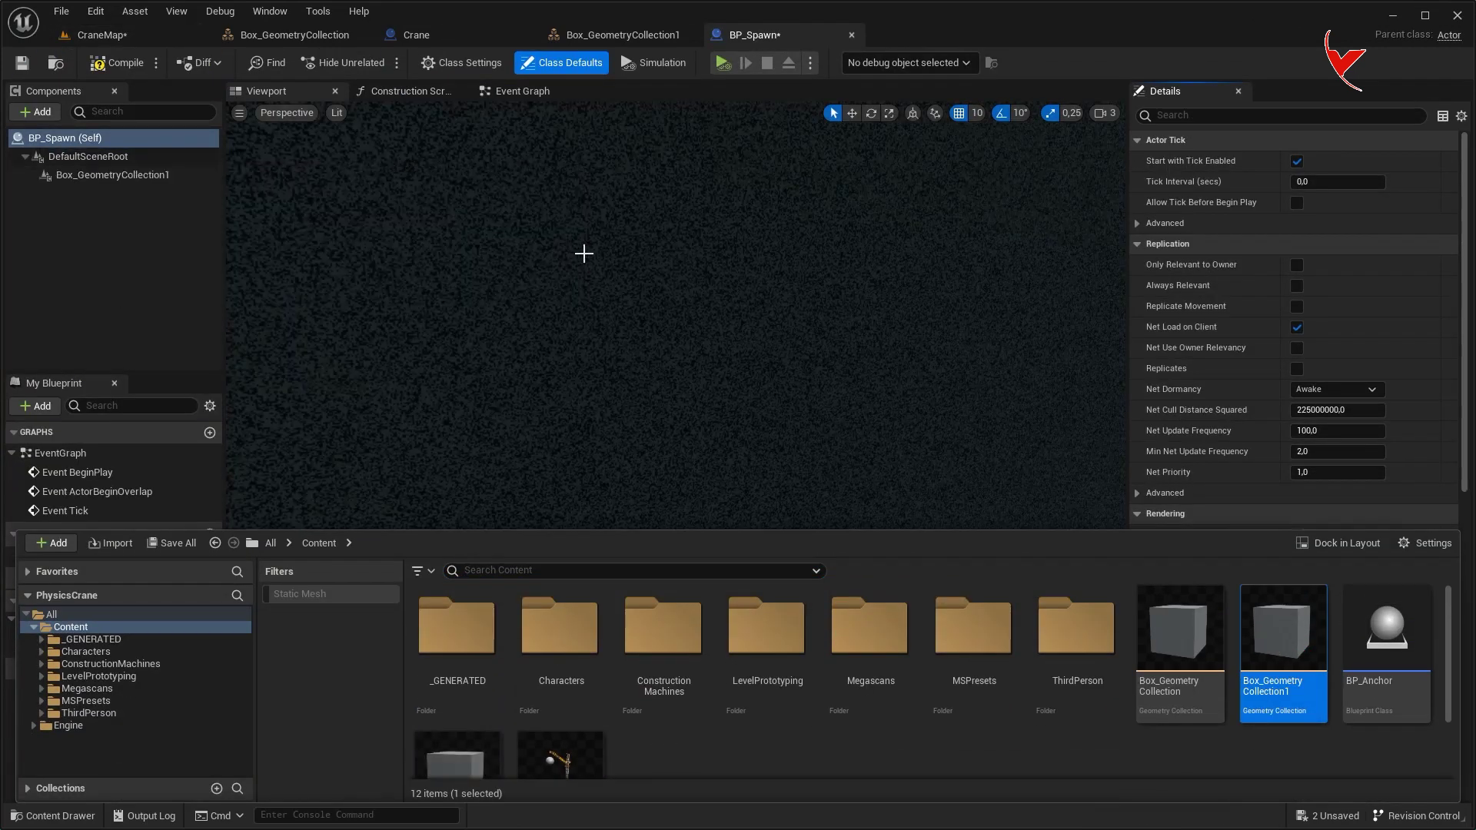
- Give the cube the dirty stone wall material on Element 0 and damaged concrete on Element 1
left_click(131, 38)
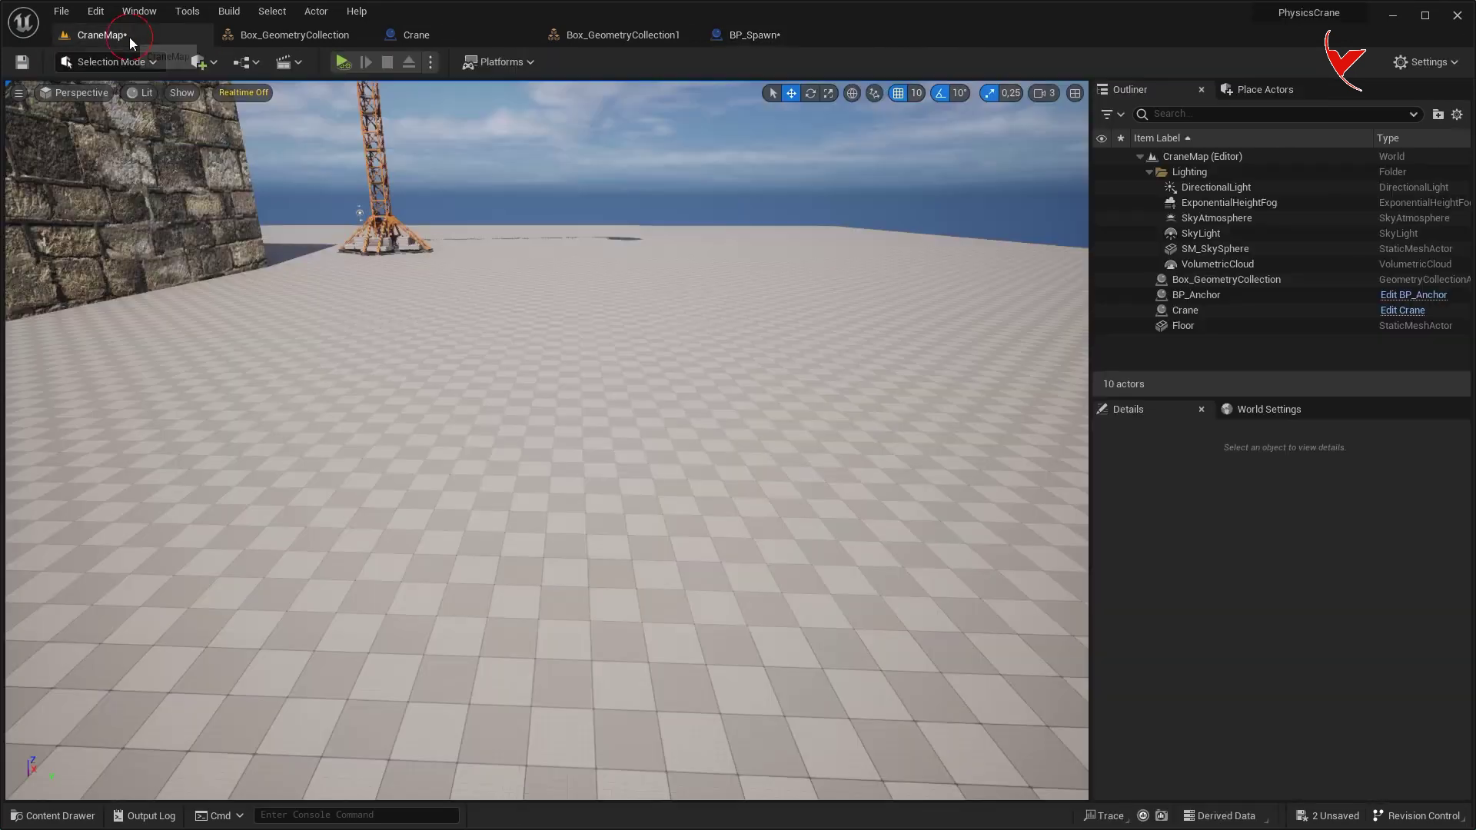
left_click(219, 209)
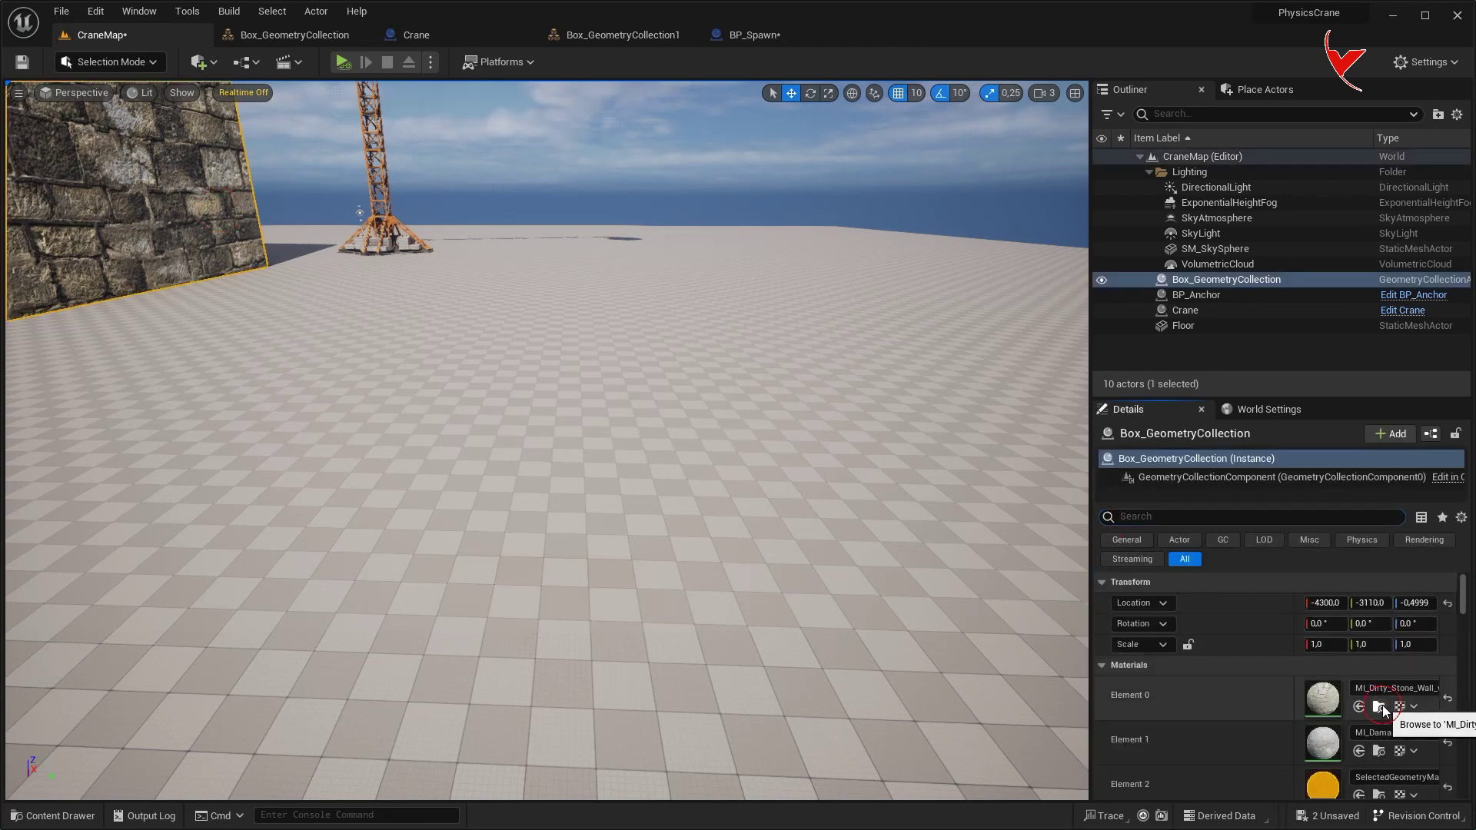
left_click(1353, 707)
left_click(754, 35)
left_click(112, 175)
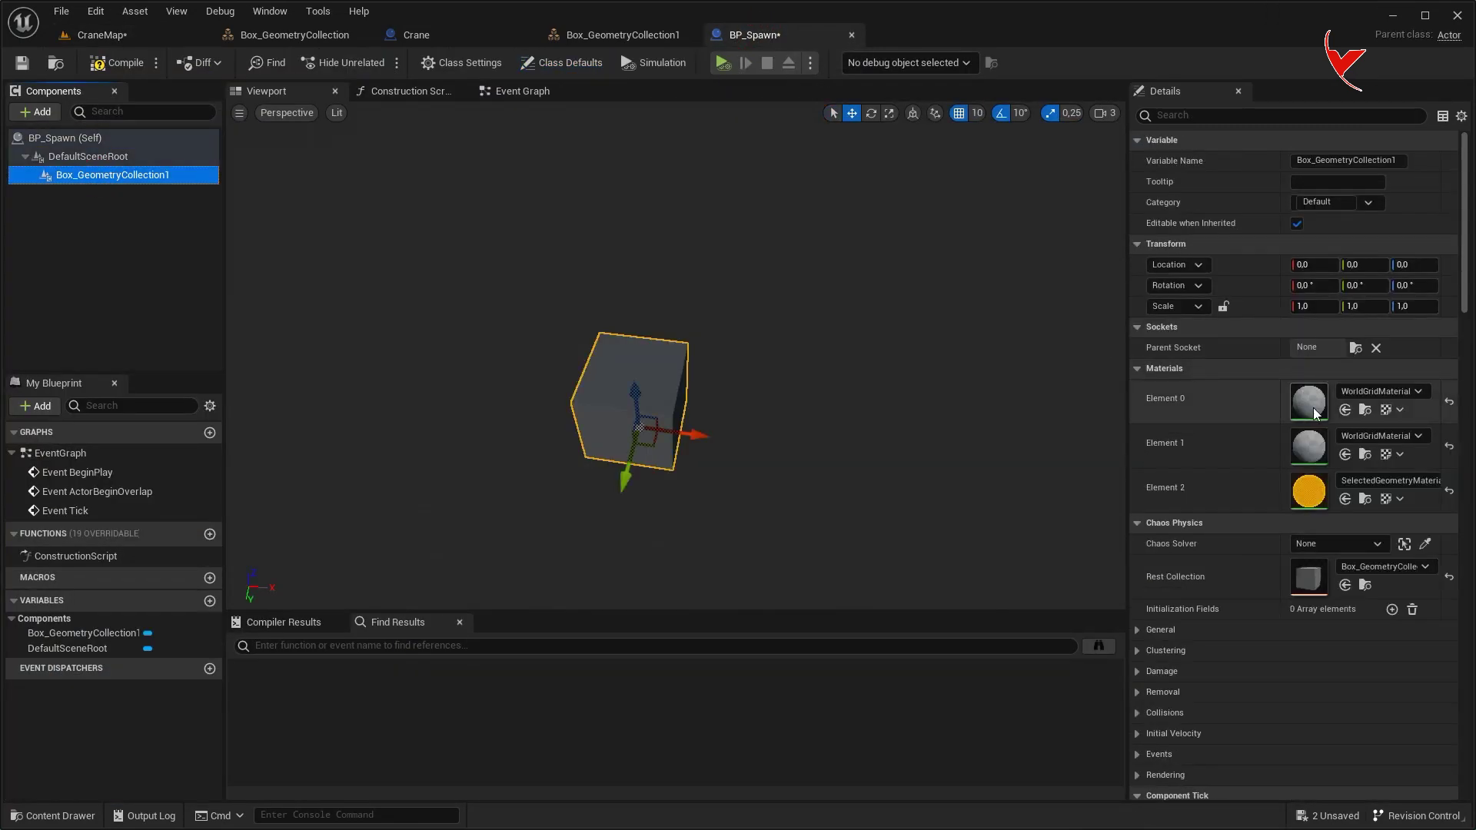
left_click(1345, 410)
left_click(148, 37)
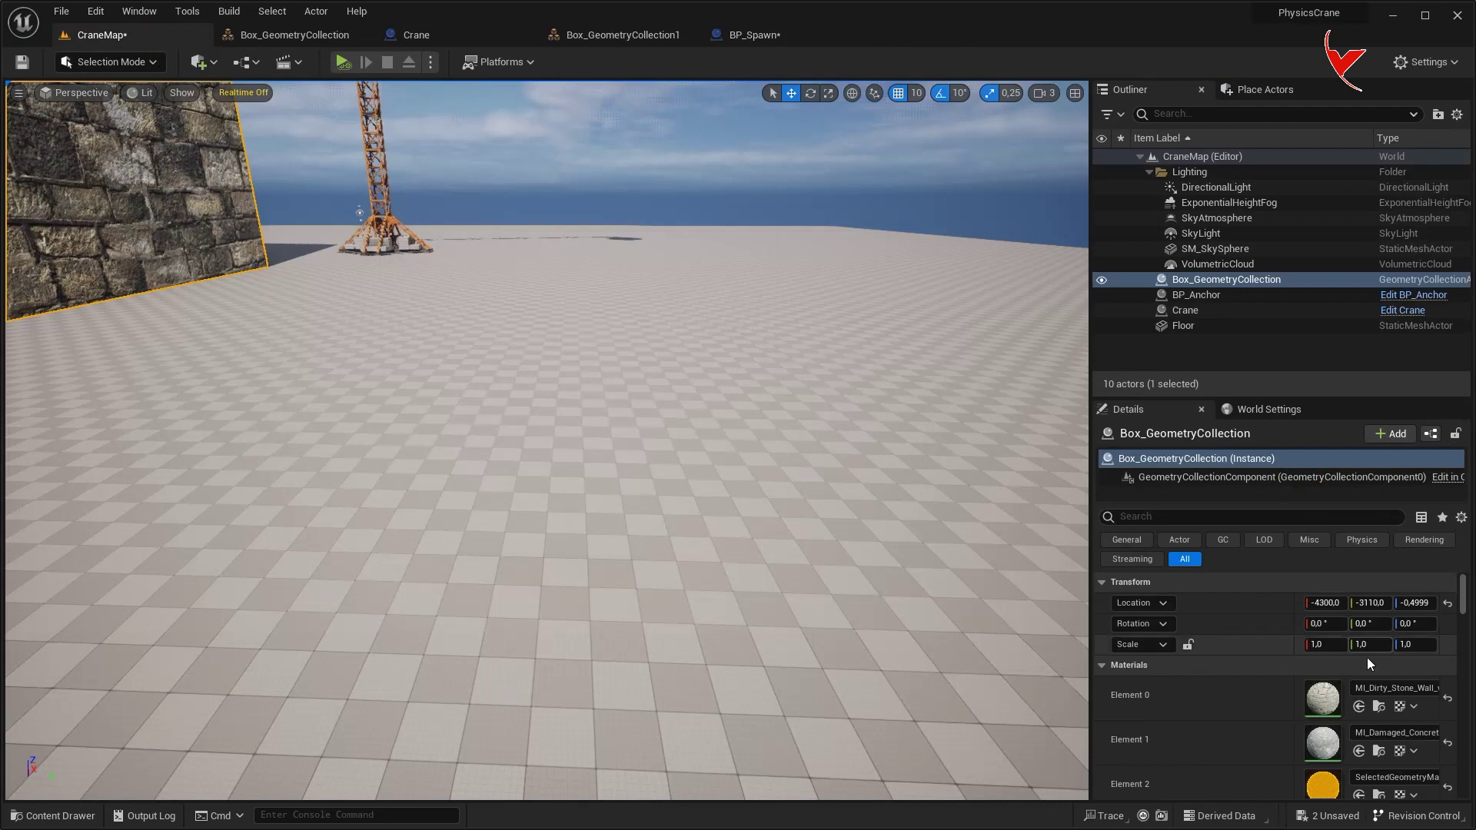
left_click(1378, 751)
left_click(753, 35)
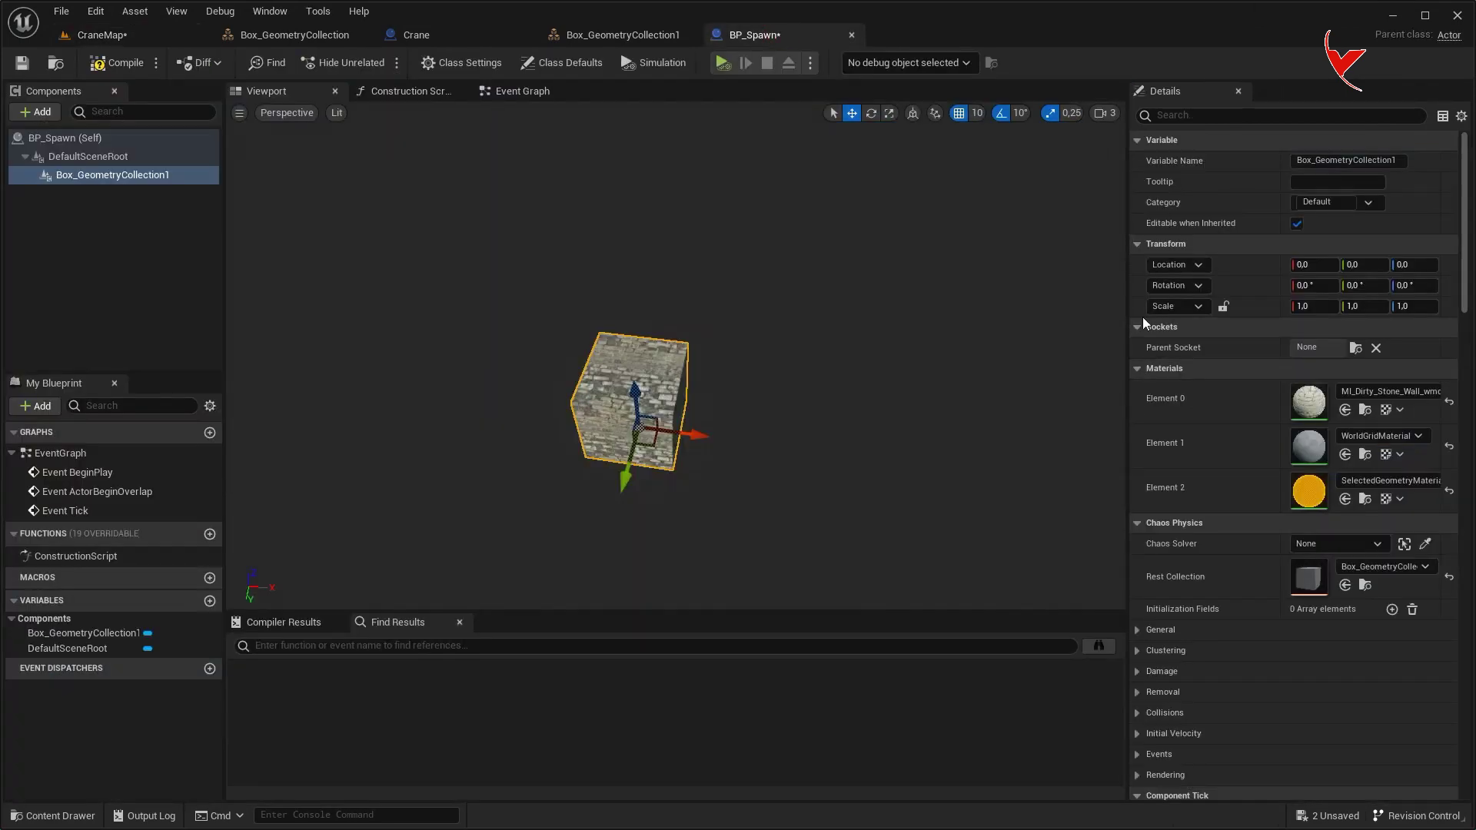
left_click(1347, 457)
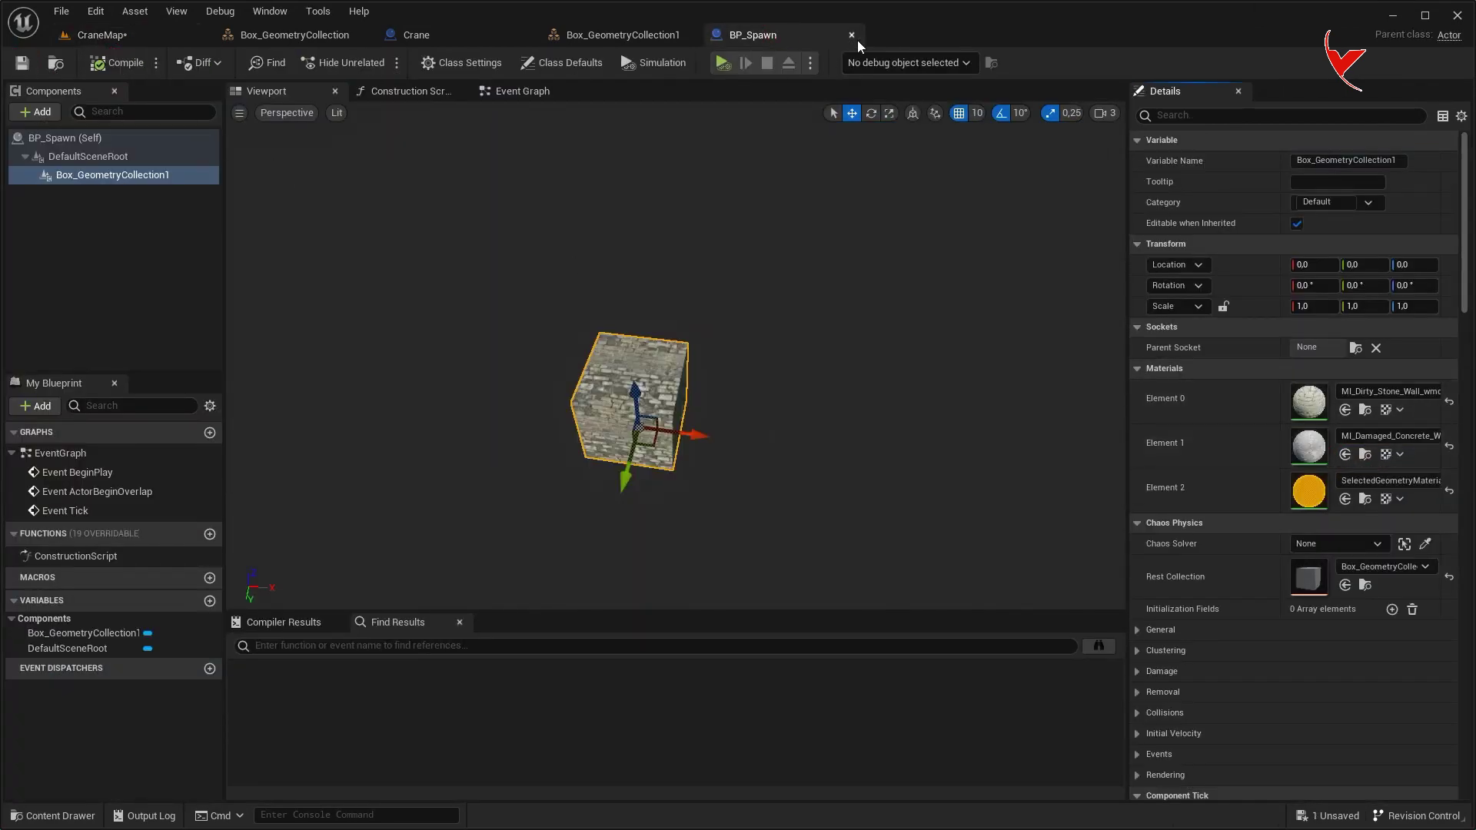
left_click(851, 34)
left_click(689, 35)
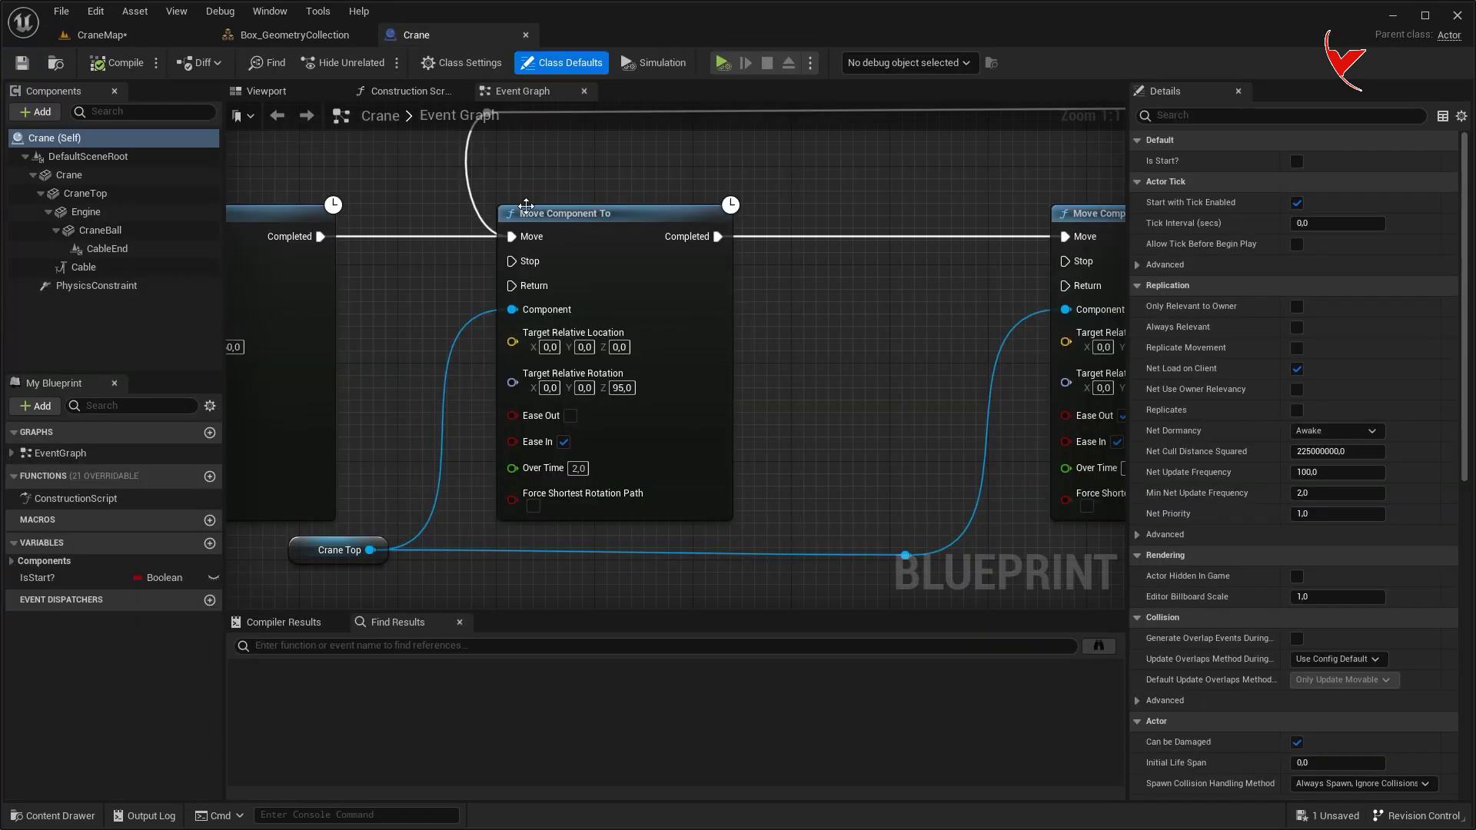
- Add an On Component Hit event for the CraneBall and split its Hit struct pin
scroll(677, 307, "down", 5)
left_click(266, 91)
left_click(564, 269)
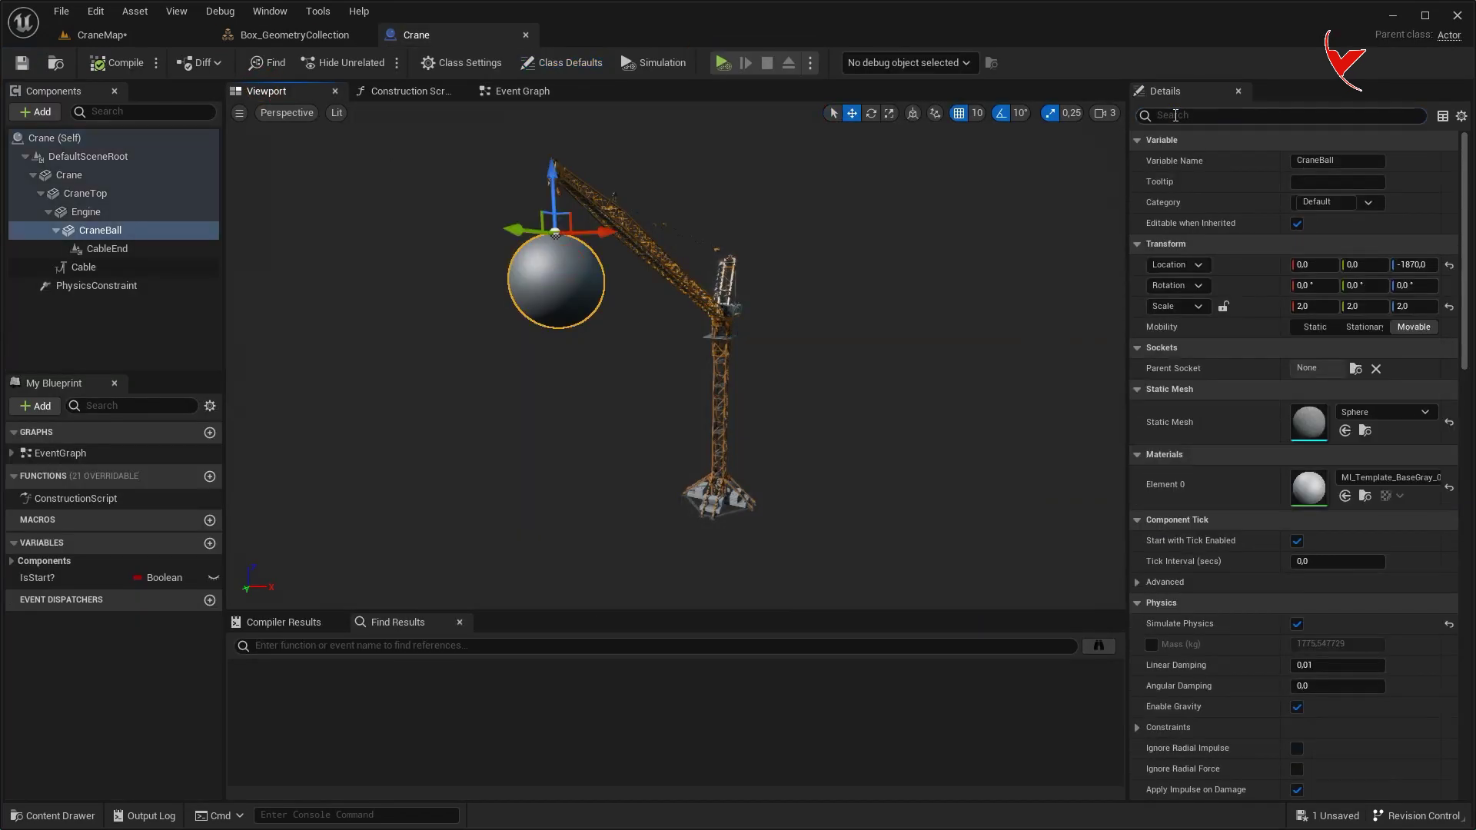
type("hit")
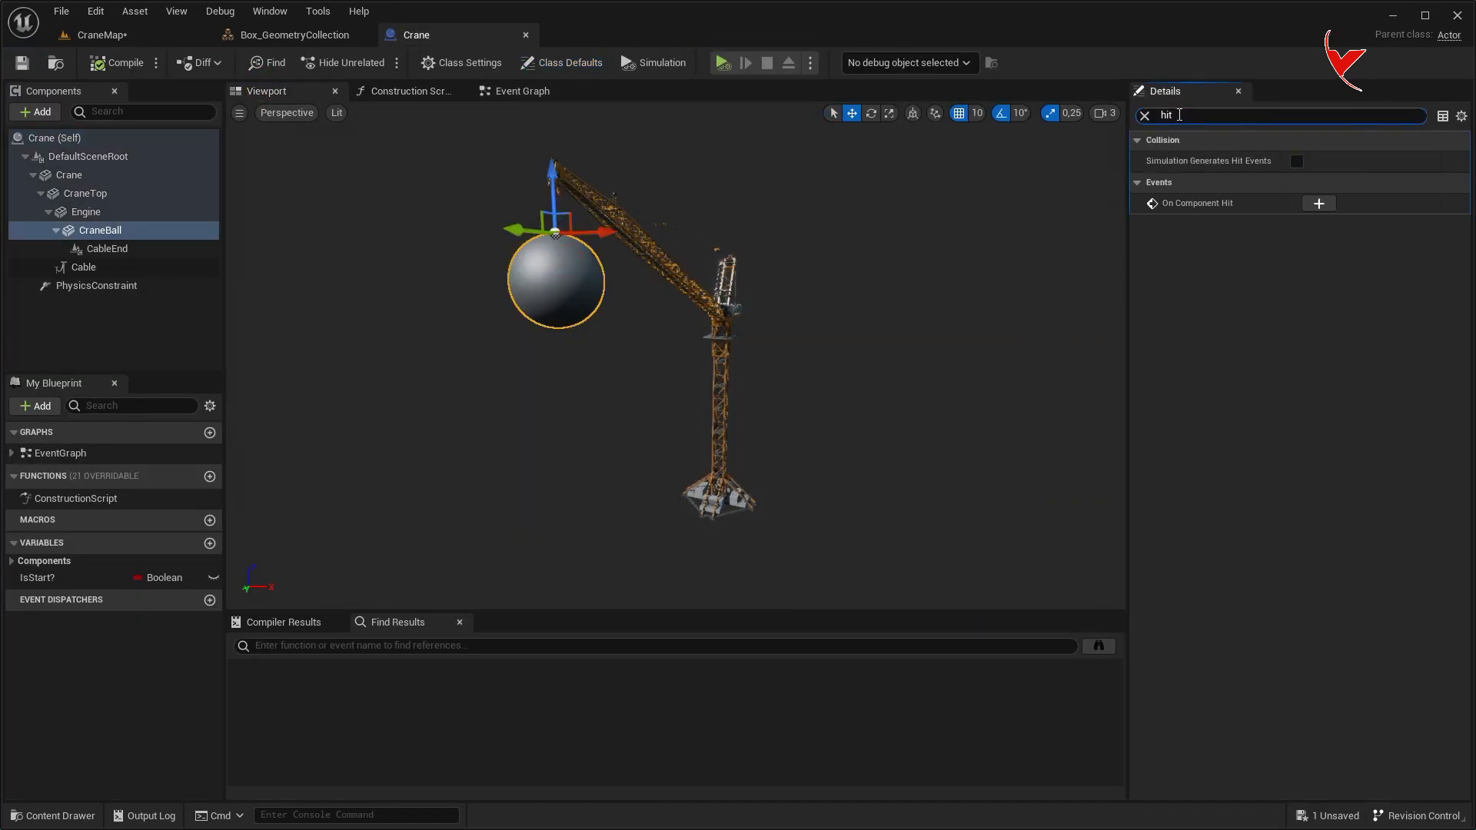
left_click(1319, 203)
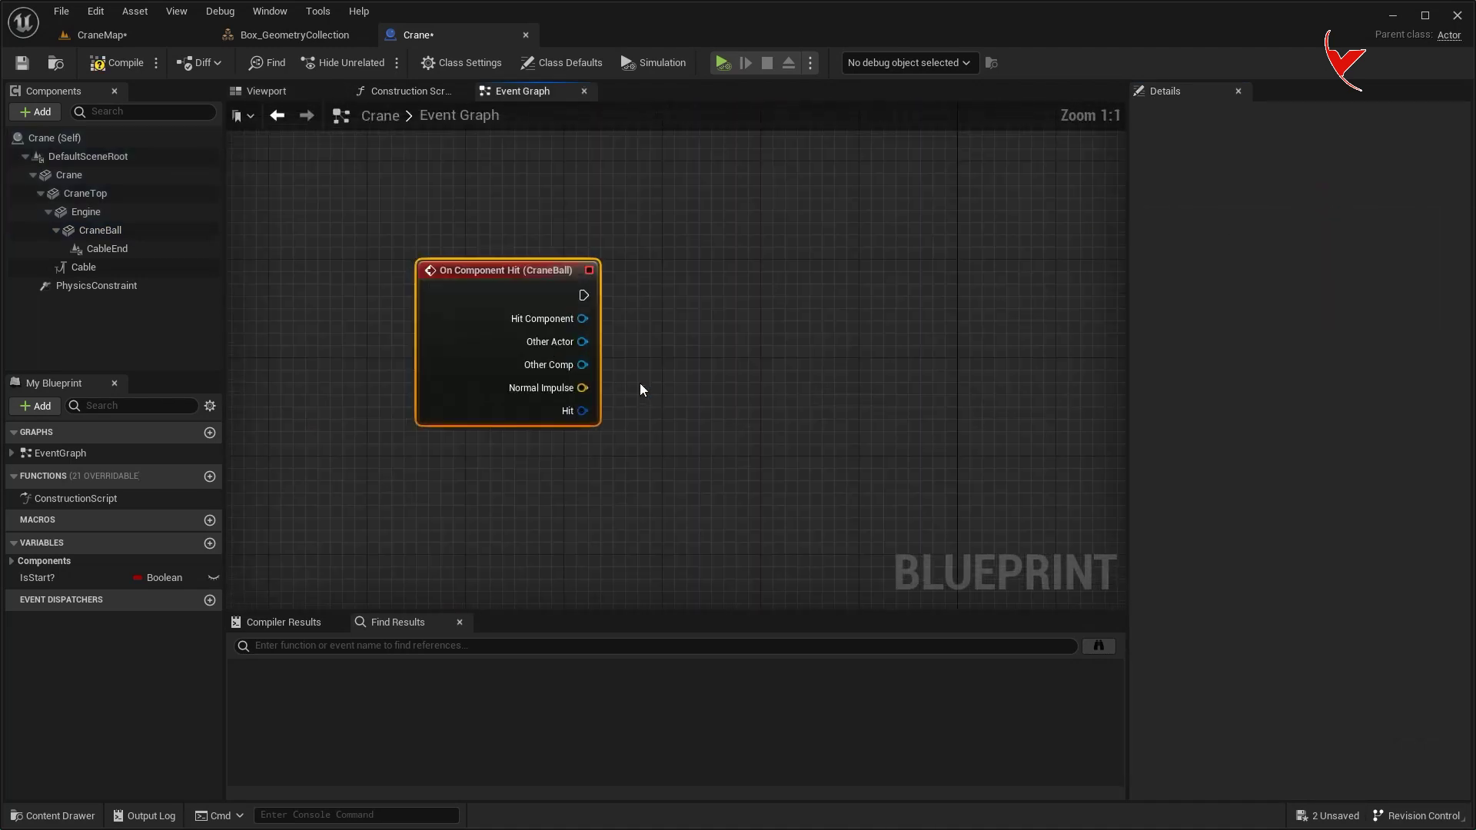
right_click(582, 413)
left_click(613, 460)
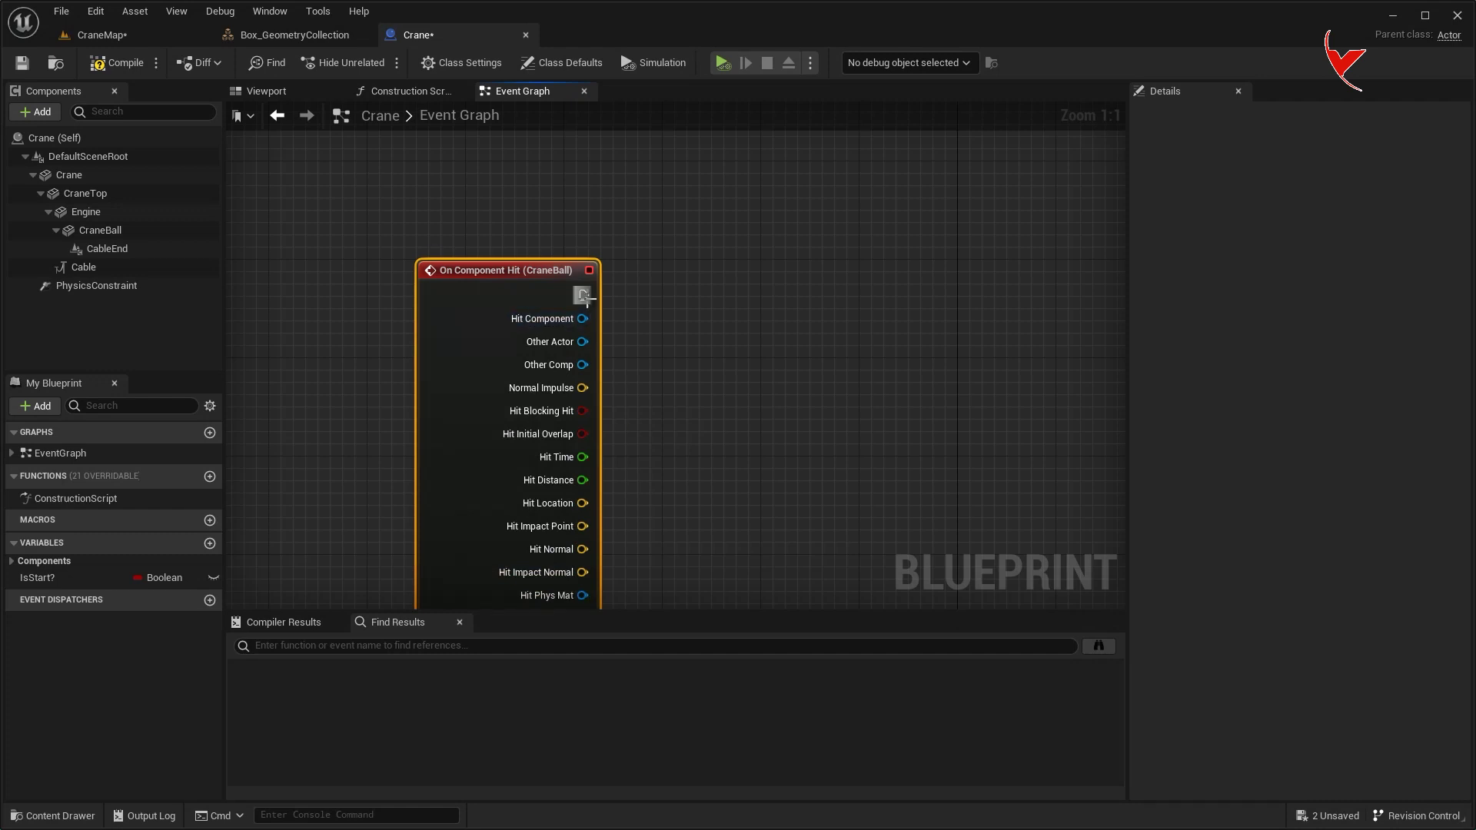
- Follow the hit event with a Branch, and compare Other Actor's Get Display Name using ==
left_click_drag(685, 298, 687, 298)
type("branch")
left_click(740, 498)
left_click_drag(464, 262, 556, 277)
type("get display")
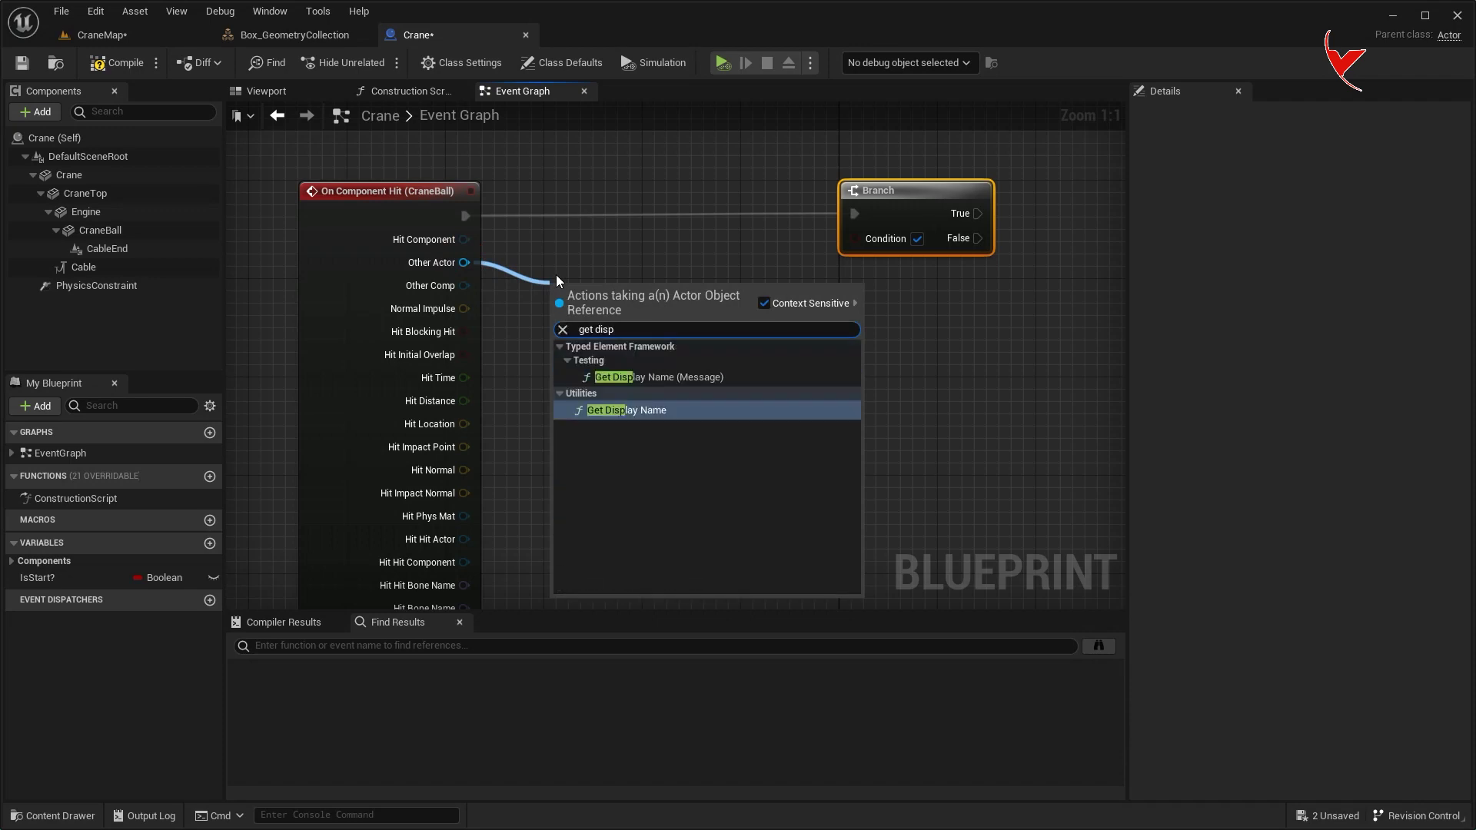
left_click(642, 417)
left_click_drag(684, 311, 800, 310)
type("==")
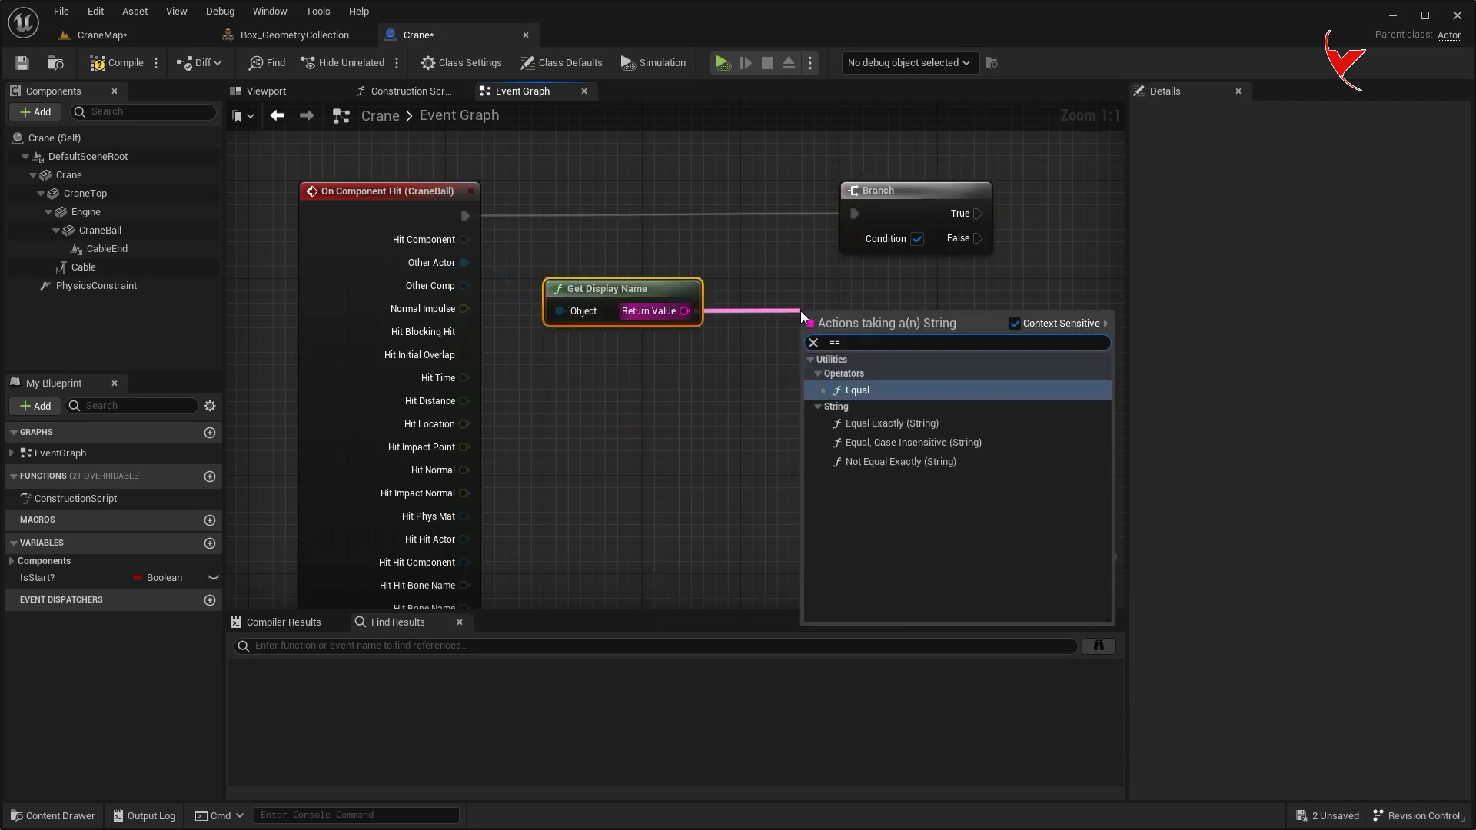
left_click(876, 404)
left_click(146, 36)
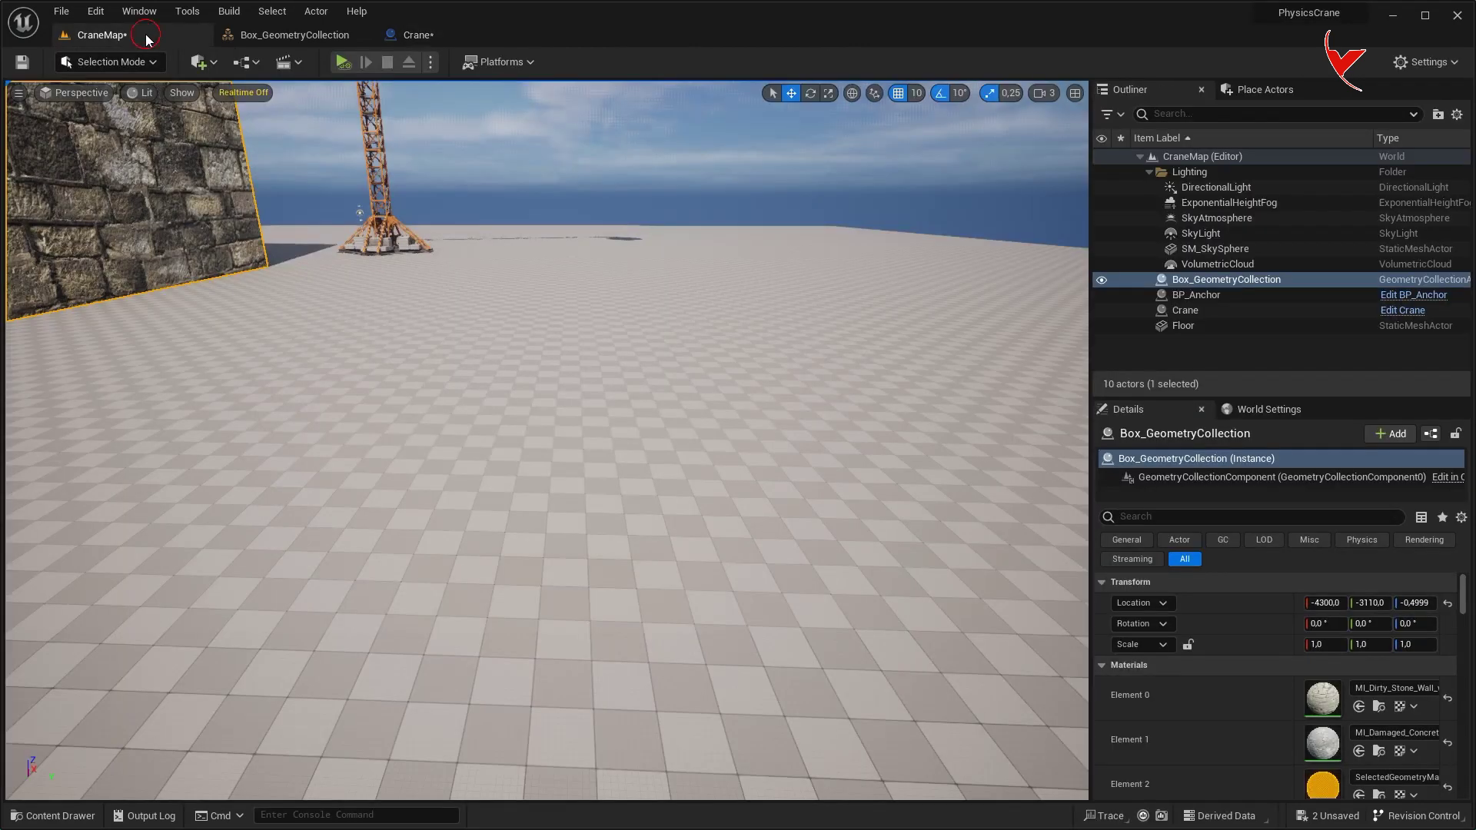
- Paste the Box_GeometryCollection outliner name into the equality check
left_click(1235, 282)
left_click(454, 36)
left_click(877, 347)
type("Box_GeometryCollection")
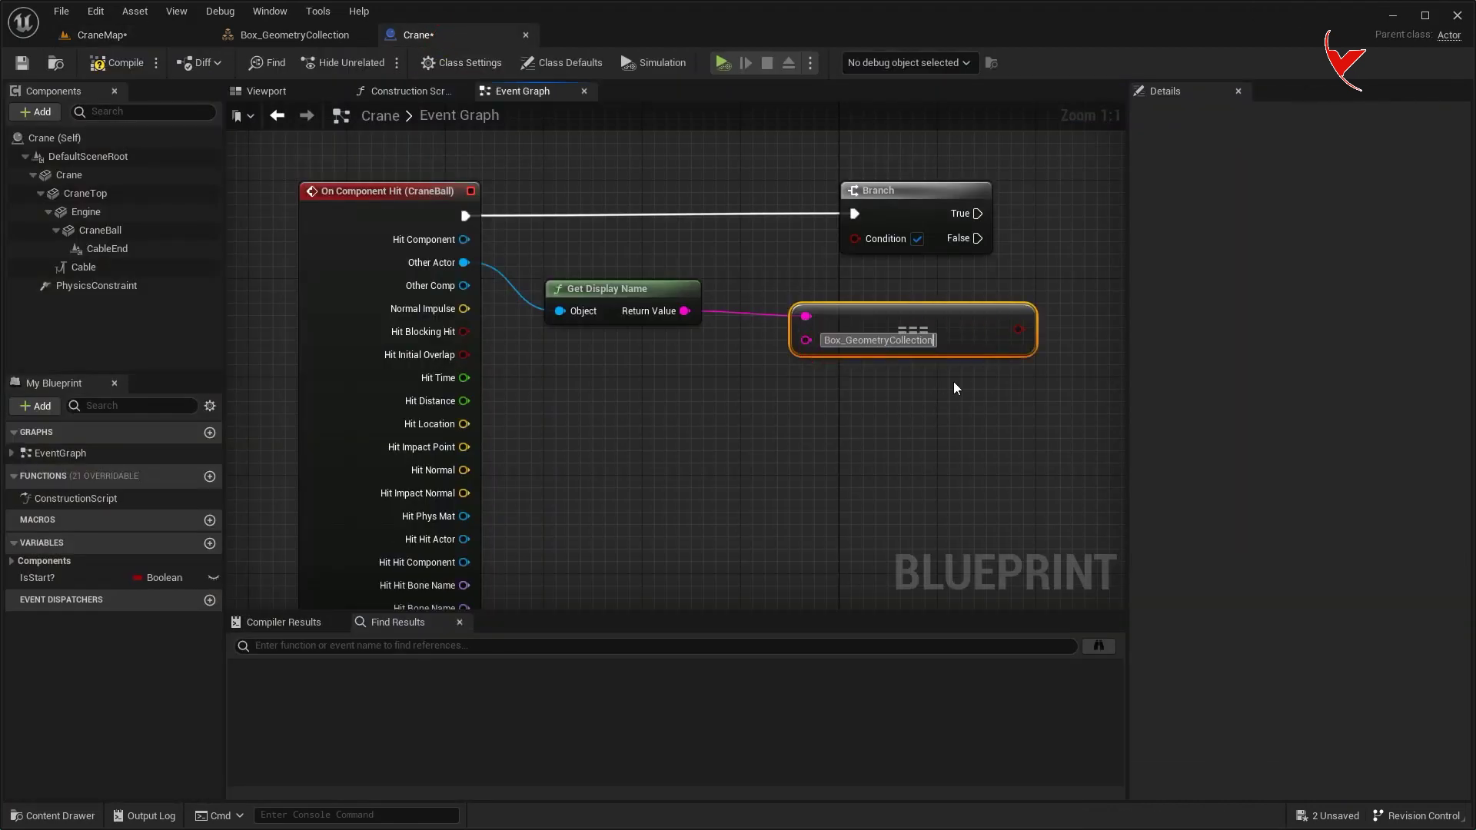
right_click_drag(954, 385, 669, 392)
left_click_drag(615, 217, 1018, 222)
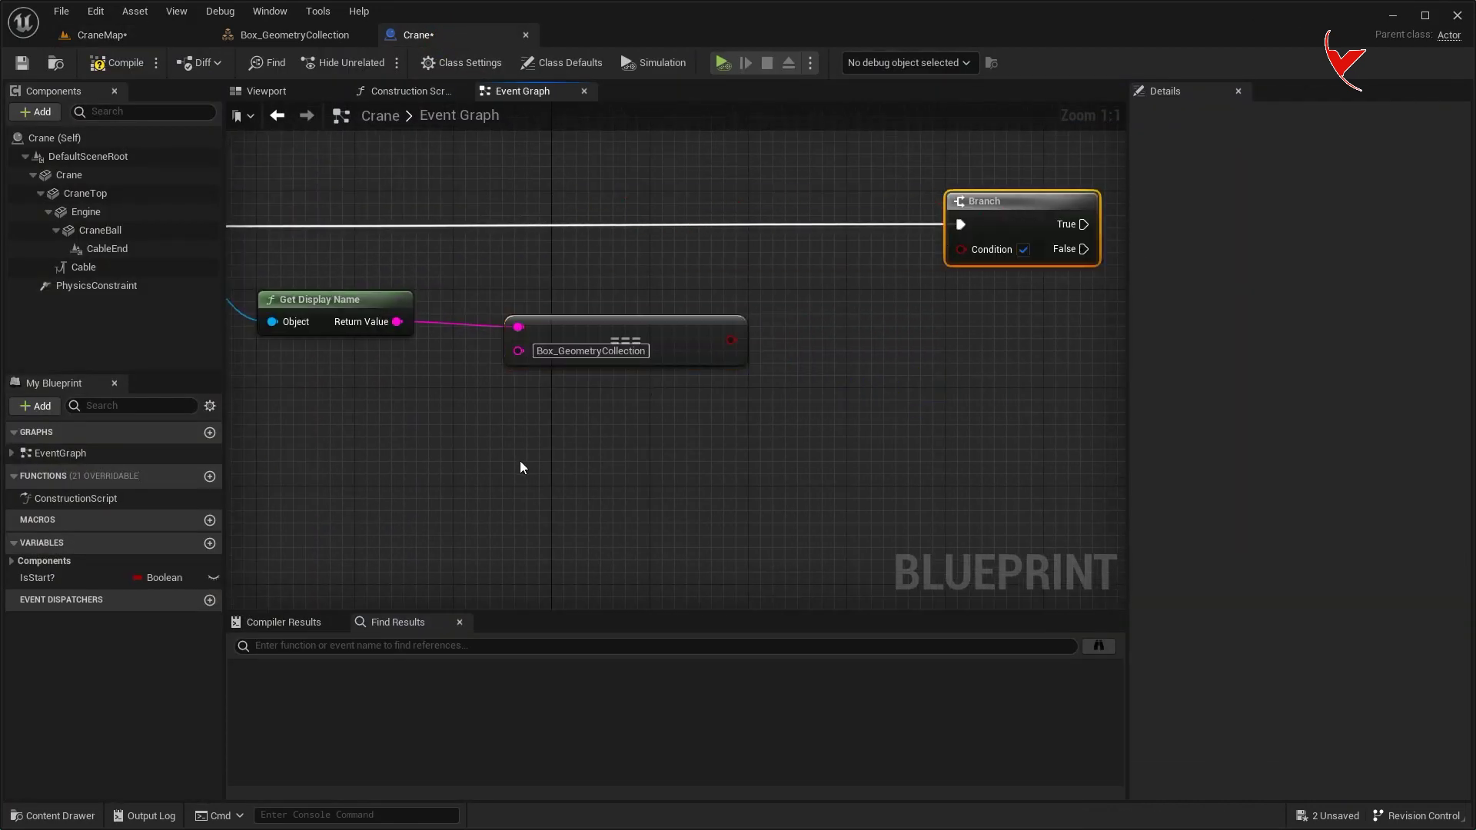
- Create a Boolean variable IsSpawn? and feed its getter into a NOT node
left_click(209, 544)
type("IsSpawn")
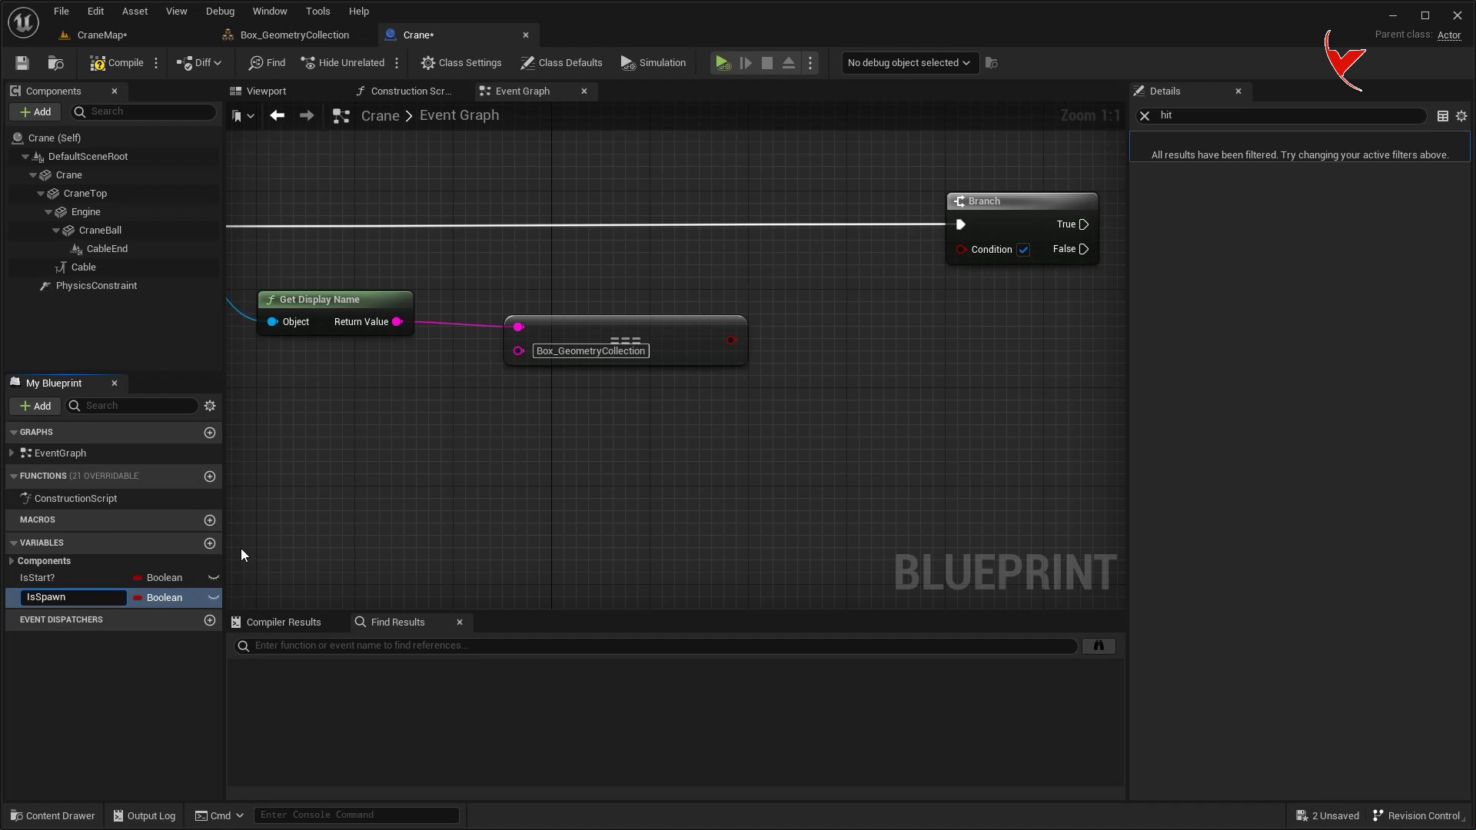
type("?")
key("Return")
mouse_move(154, 599)
left_mouse_down()
mouse_move(497, 421)
mouse_move(515, 427)
left_mouse_up()
type("not bo")
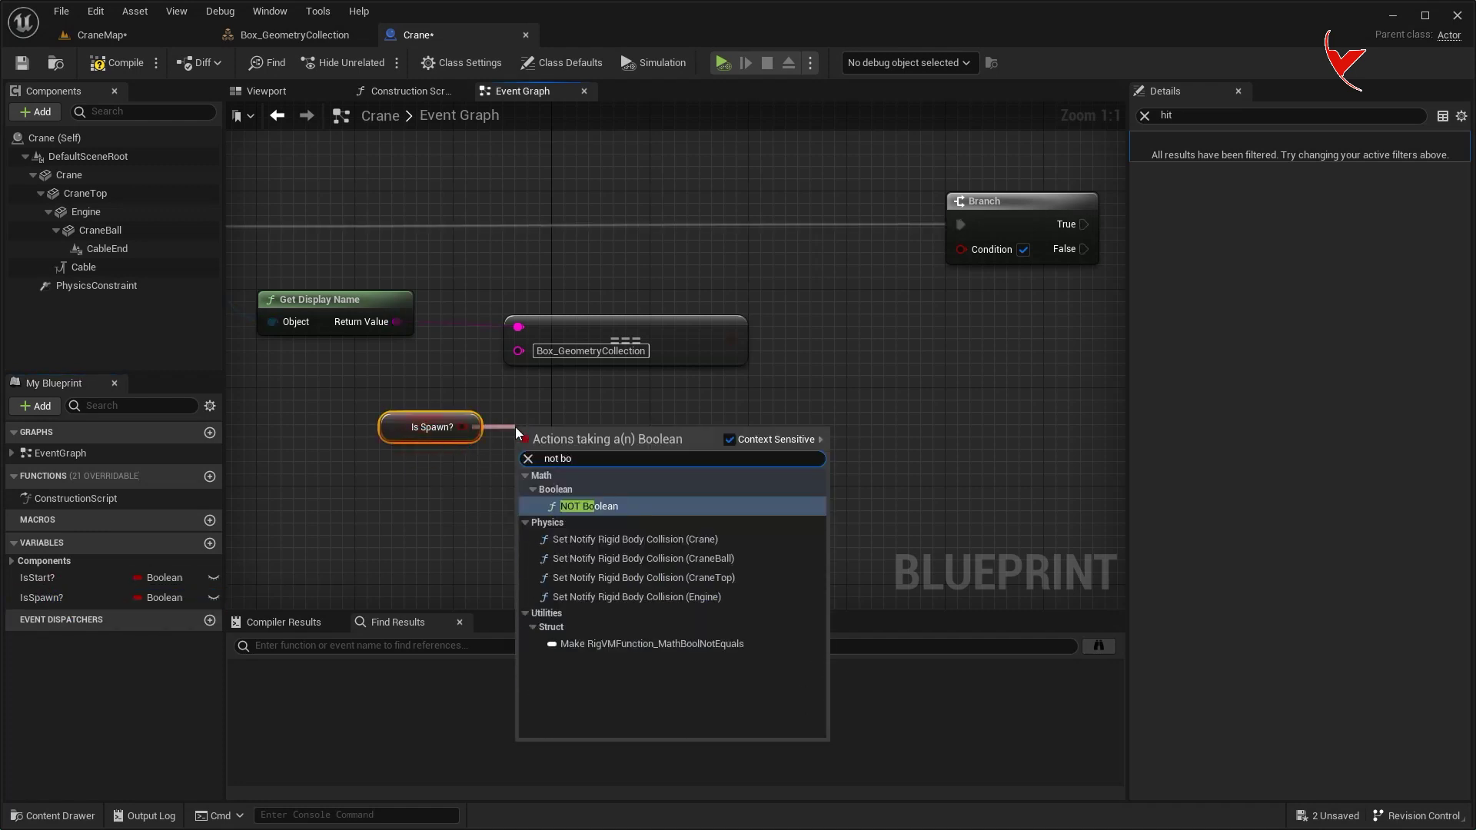
left_click(591, 502)
- Combine the name match and NOT IsSpawn? with an AND driving the Branch condition
left_click_drag(727, 340, 775, 375)
type("and bo")
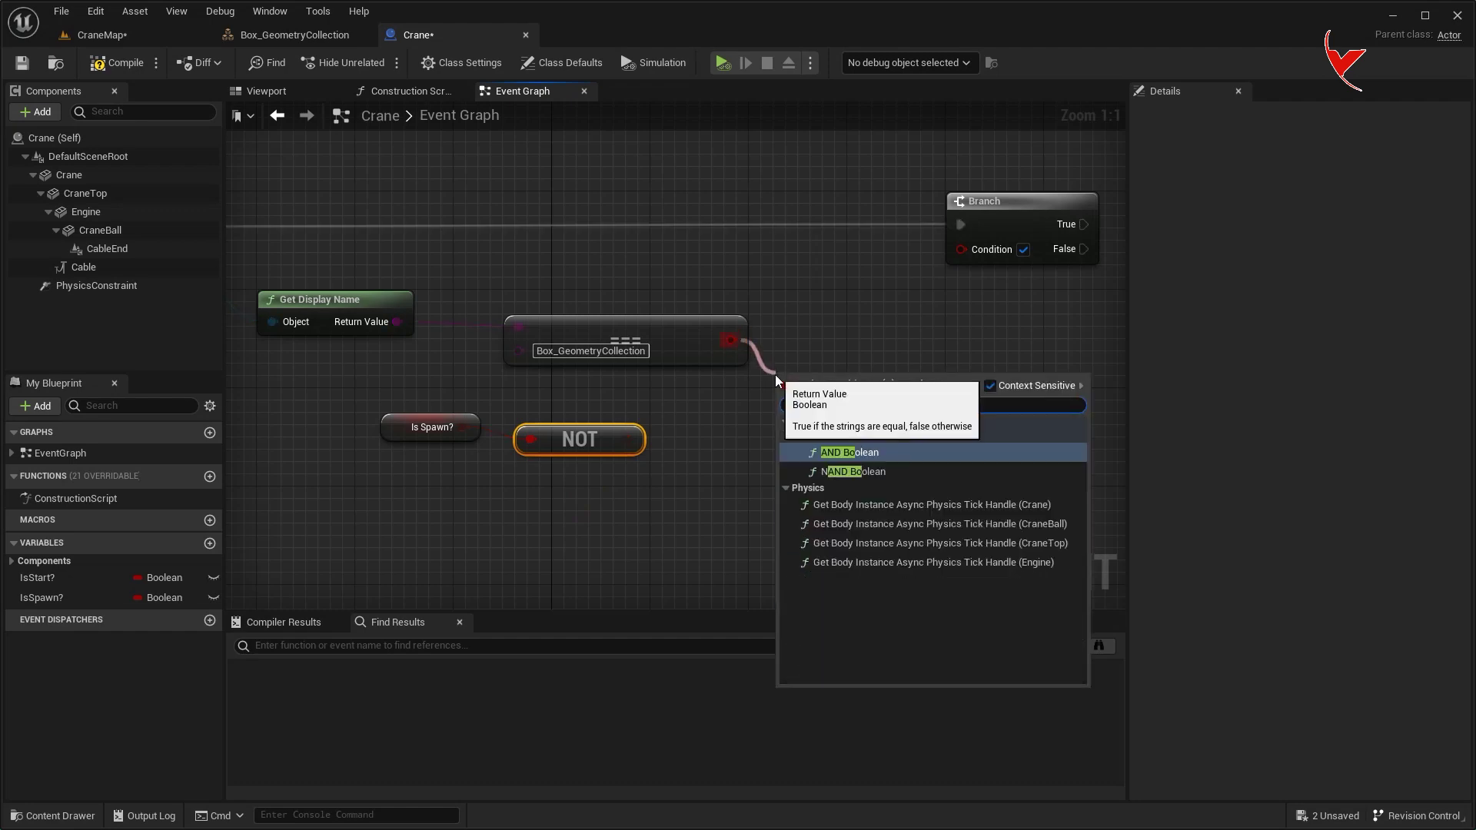
left_click(851, 440)
left_click_drag(624, 439, 789, 399)
right_click_drag(795, 402, 503, 432)
left_click_drag(603, 413, 679, 297)
scroll(679, 297, "down", 2)
right_click_drag(679, 297, 825, 338)
right_click_drag(564, 335, 413, 343)
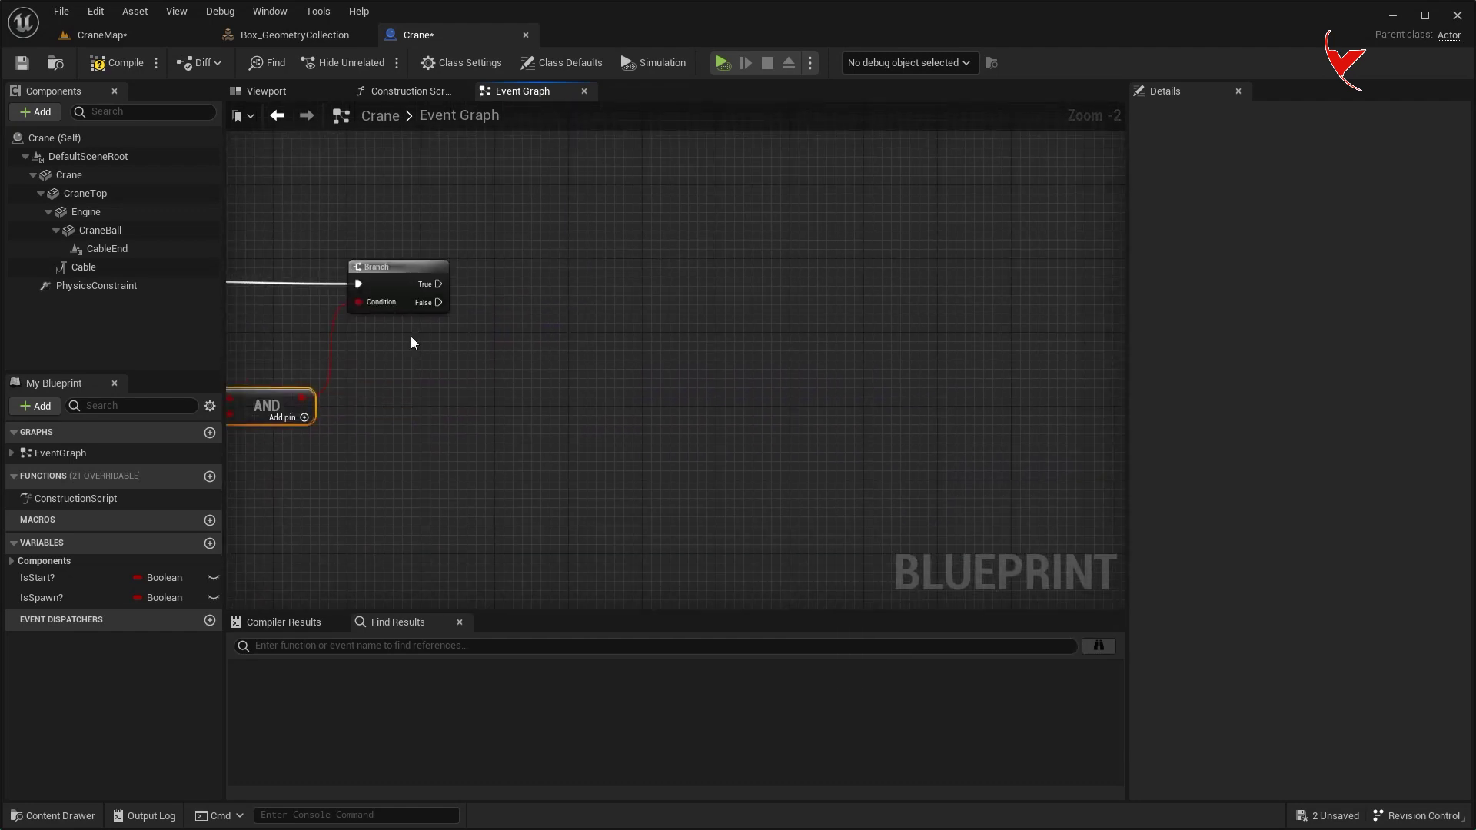
- On the True path, set IsSpawn? to true, followed by a Spawn Actor from Class node
left_click_drag(69, 599, 424, 281)
scroll(570, 322, "up", 2)
left_click(552, 300)
left_click_drag(592, 273, 676, 271)
type("spawn acto")
left_click(764, 343)
- Set the spawn class to BP_Spawn and split the Spawn Transform pin
key("ctrl+space")
left_click(318, 542)
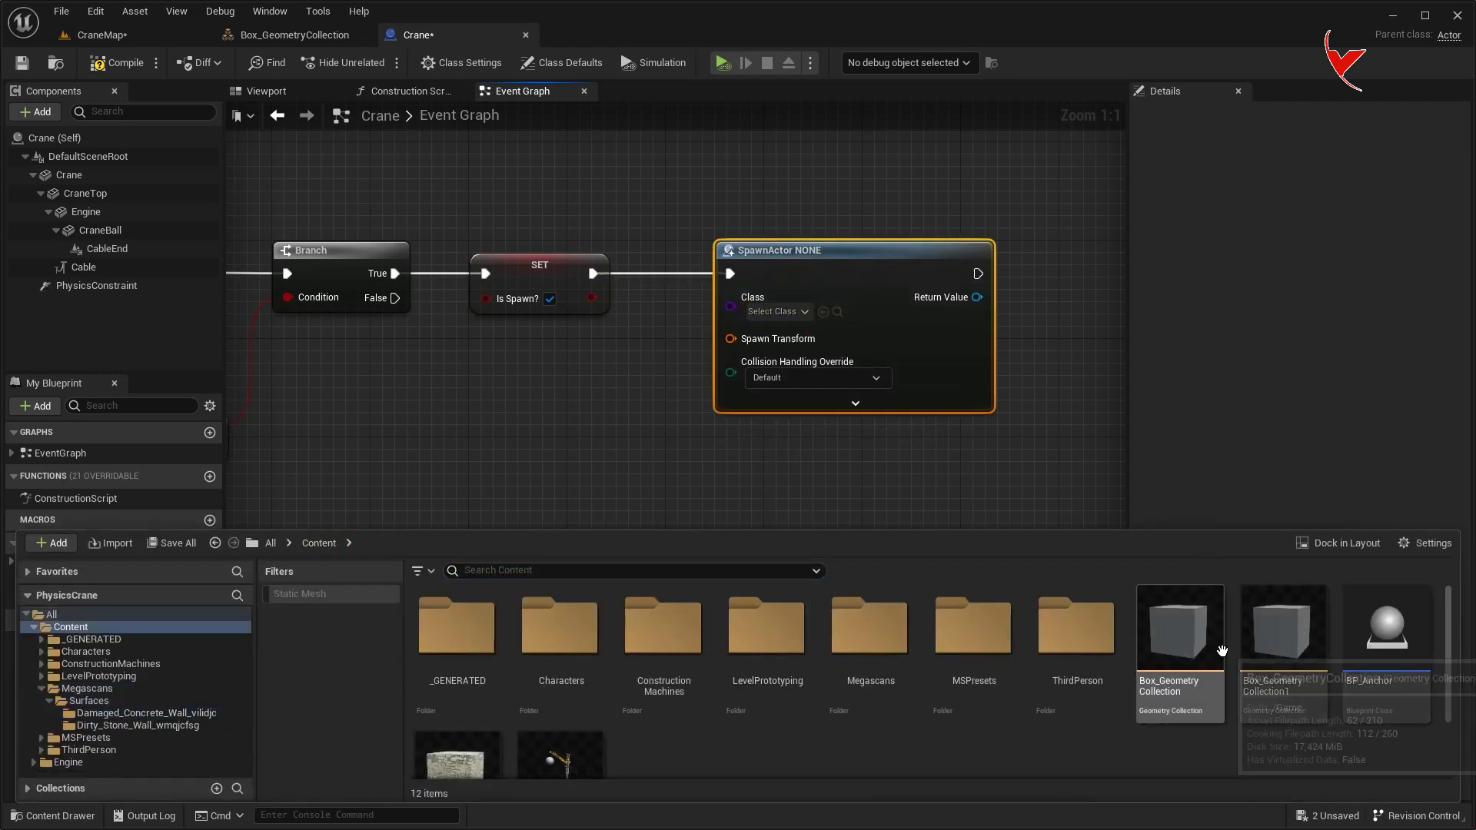
scroll(1217, 648, "down", 1)
left_click(467, 699)
left_click(824, 312)
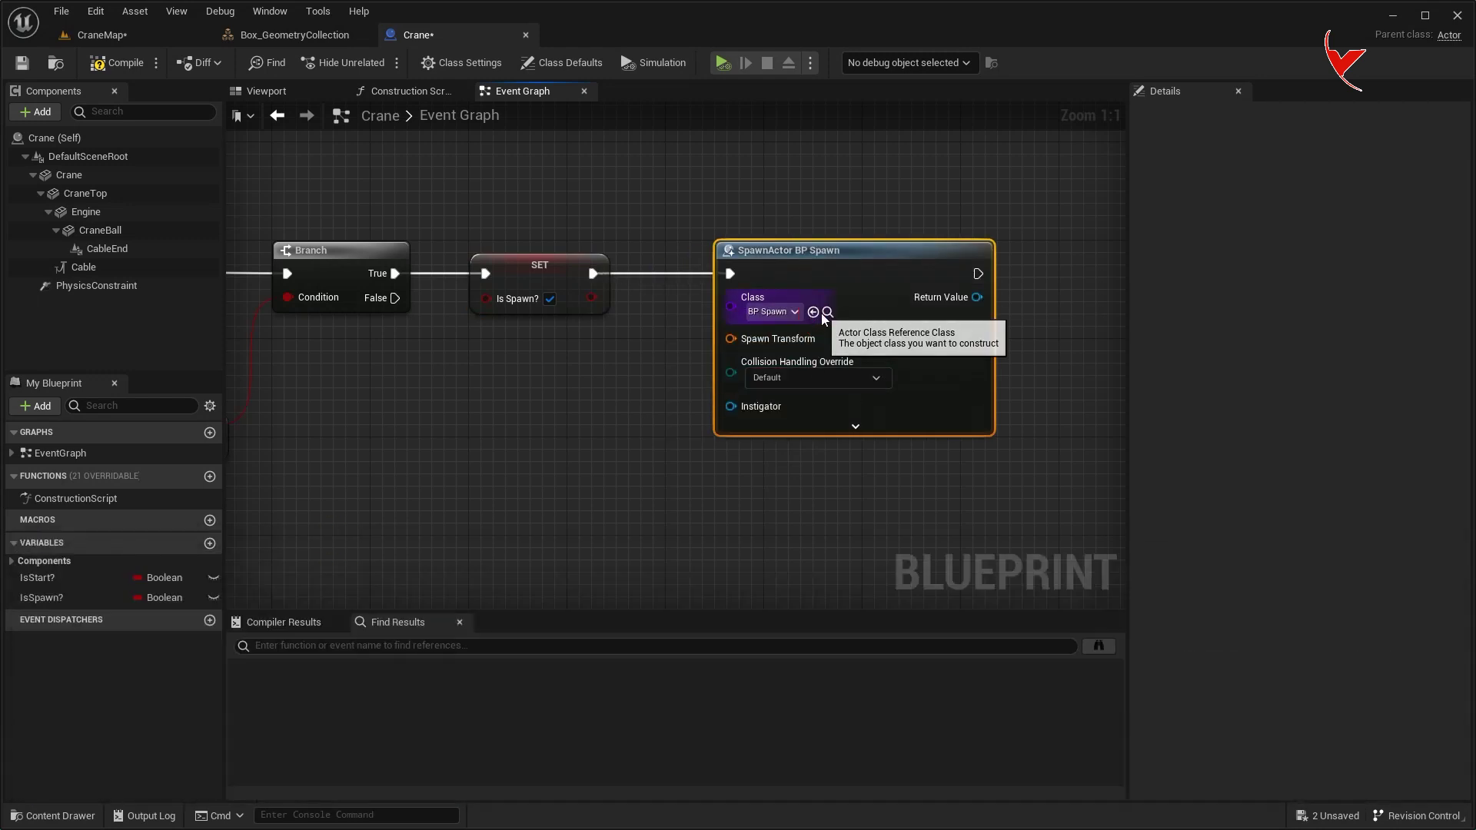
right_click(753, 338)
left_click(757, 373)
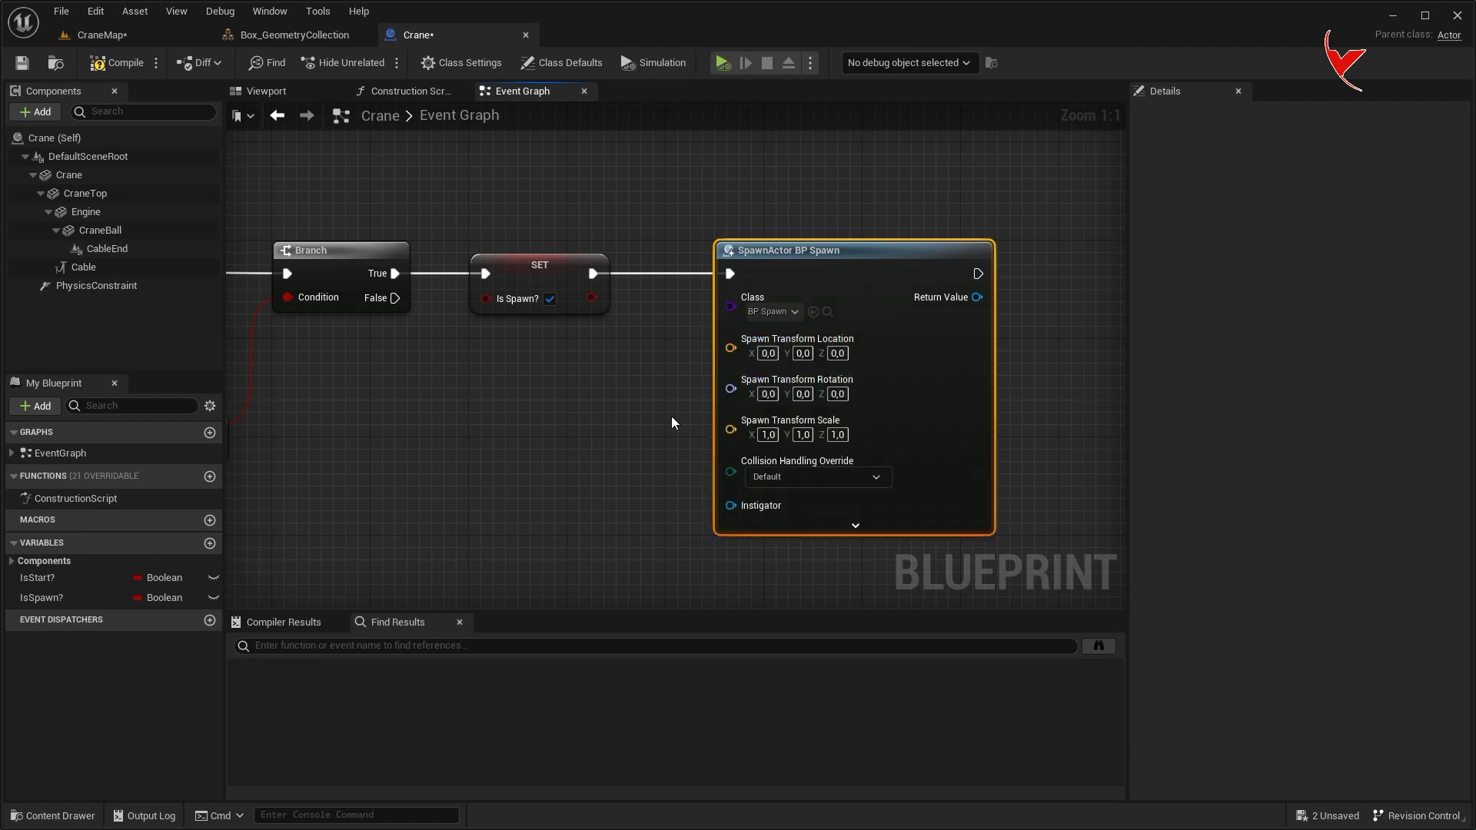
scroll(785, 412, "down", 2)
scroll(525, 319, "down", 1)
scroll(525, 319, "up", 2)
- Wire the hit Location into the spawn location, tidied with two reroute nodes
mouse_move(425, 289)
left_mouse_down()
mouse_move(608, 266)
mouse_move(597, 230)
left_mouse_up()
right_click_drag(597, 229, 915, 183)
double_click(742, 183)
left_click_drag(742, 186, 745, 442)
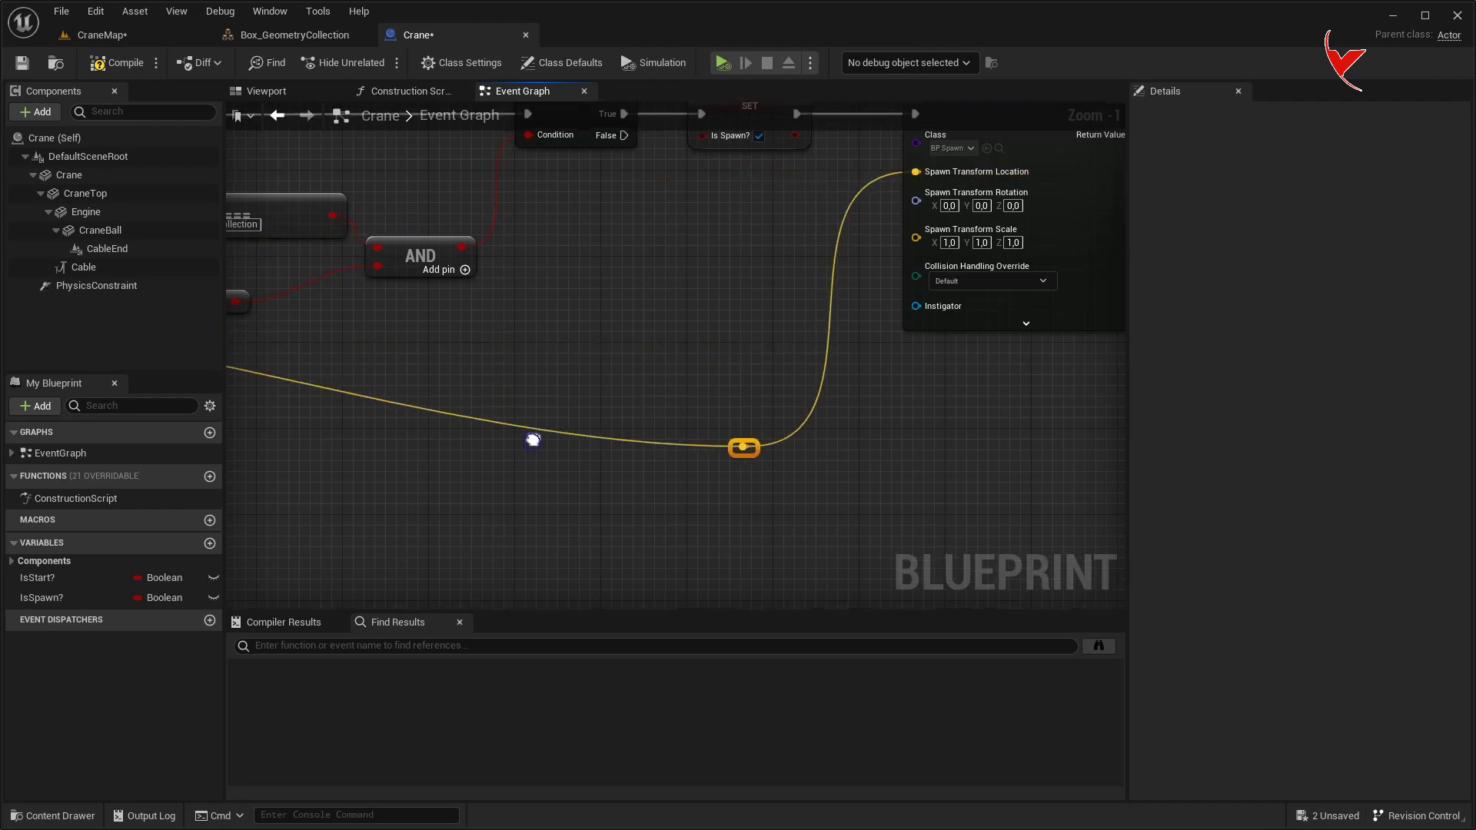
scroll(679, 343, "down", 2)
double_click(339, 267)
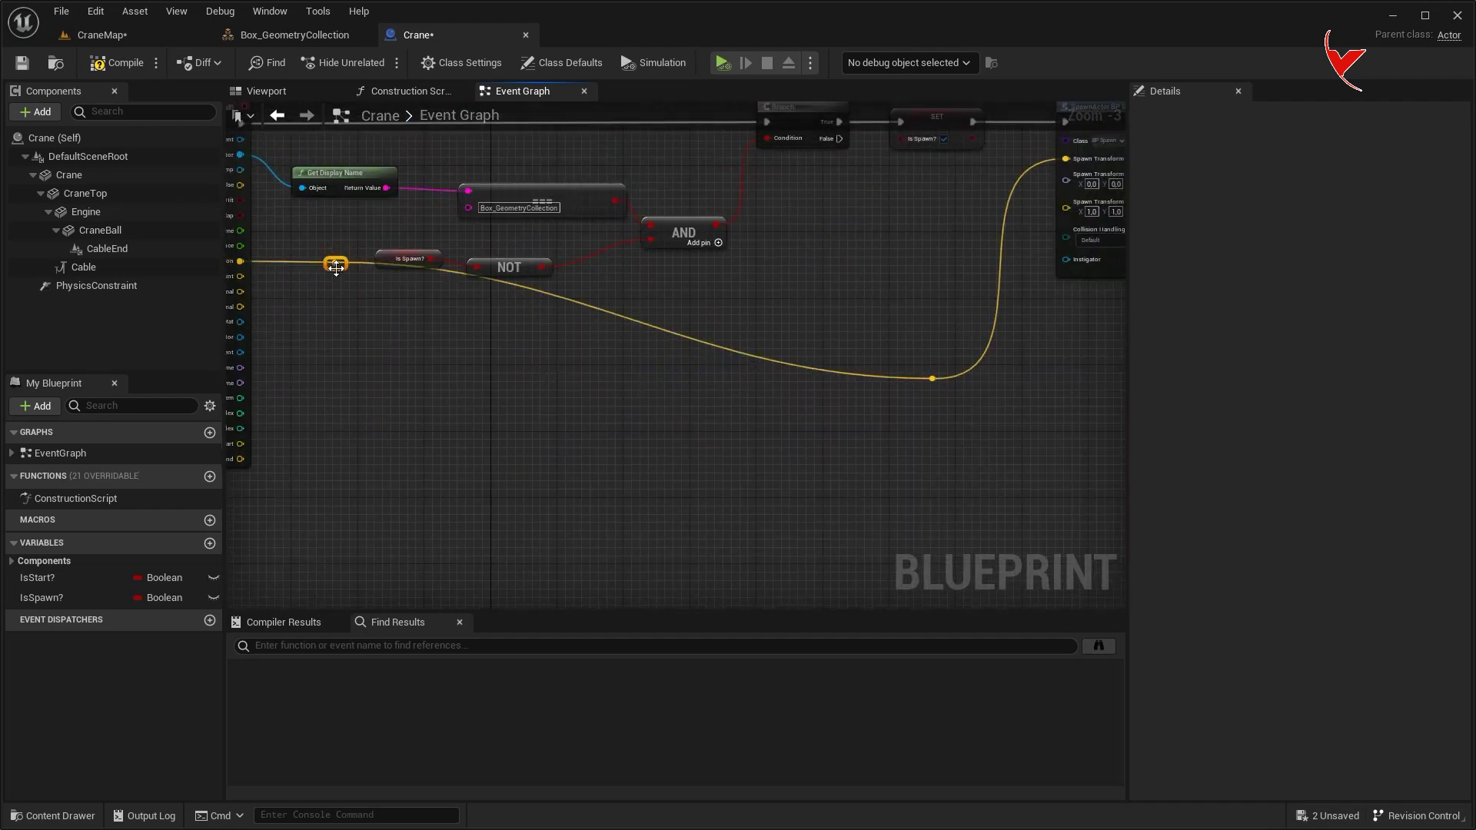
left_click_drag(339, 268, 343, 374)
right_click_drag(361, 382, 66, 463)
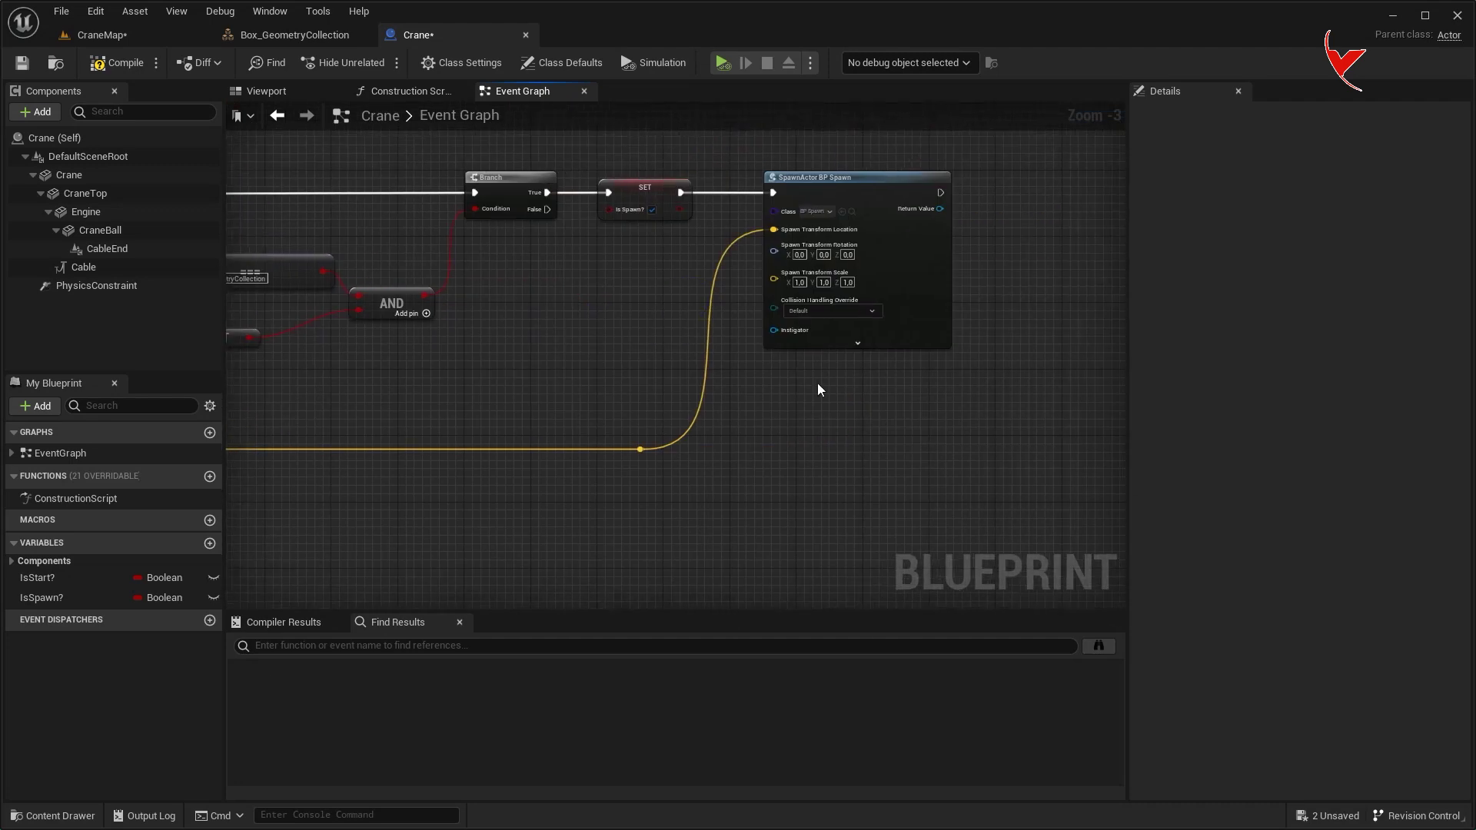
right_click_drag(818, 389, 585, 426)
- Add a 3-second Delay after SpawnActor followed by an IsSpawn? setter, then play the level
left_click_drag(808, 246, 828, 241)
type("delay")
key("Return")
scroll(823, 201, "up", 3)
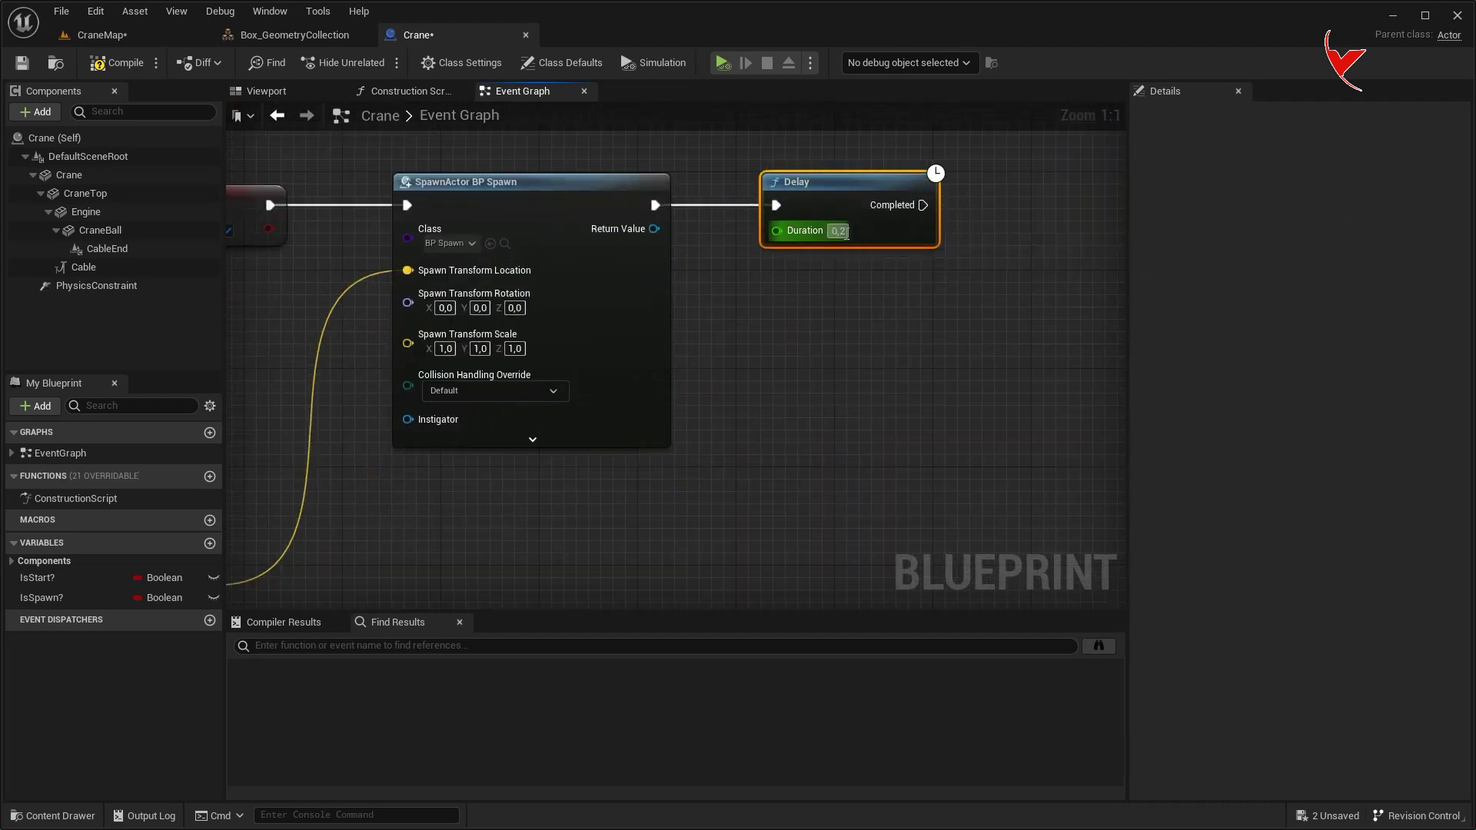
left_click_drag(74, 601, 1031, 201, "alt")
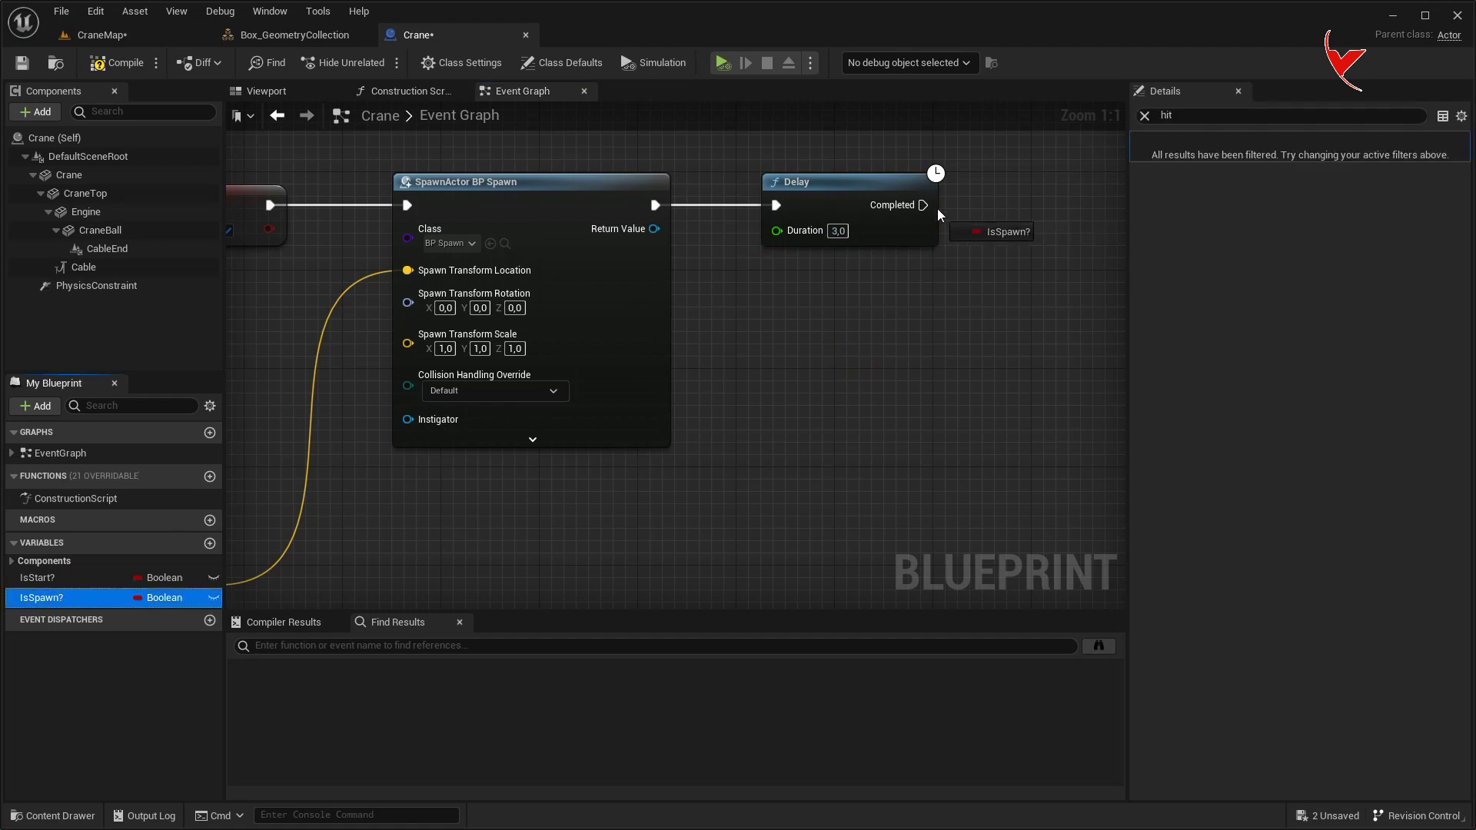
key("alt+p")
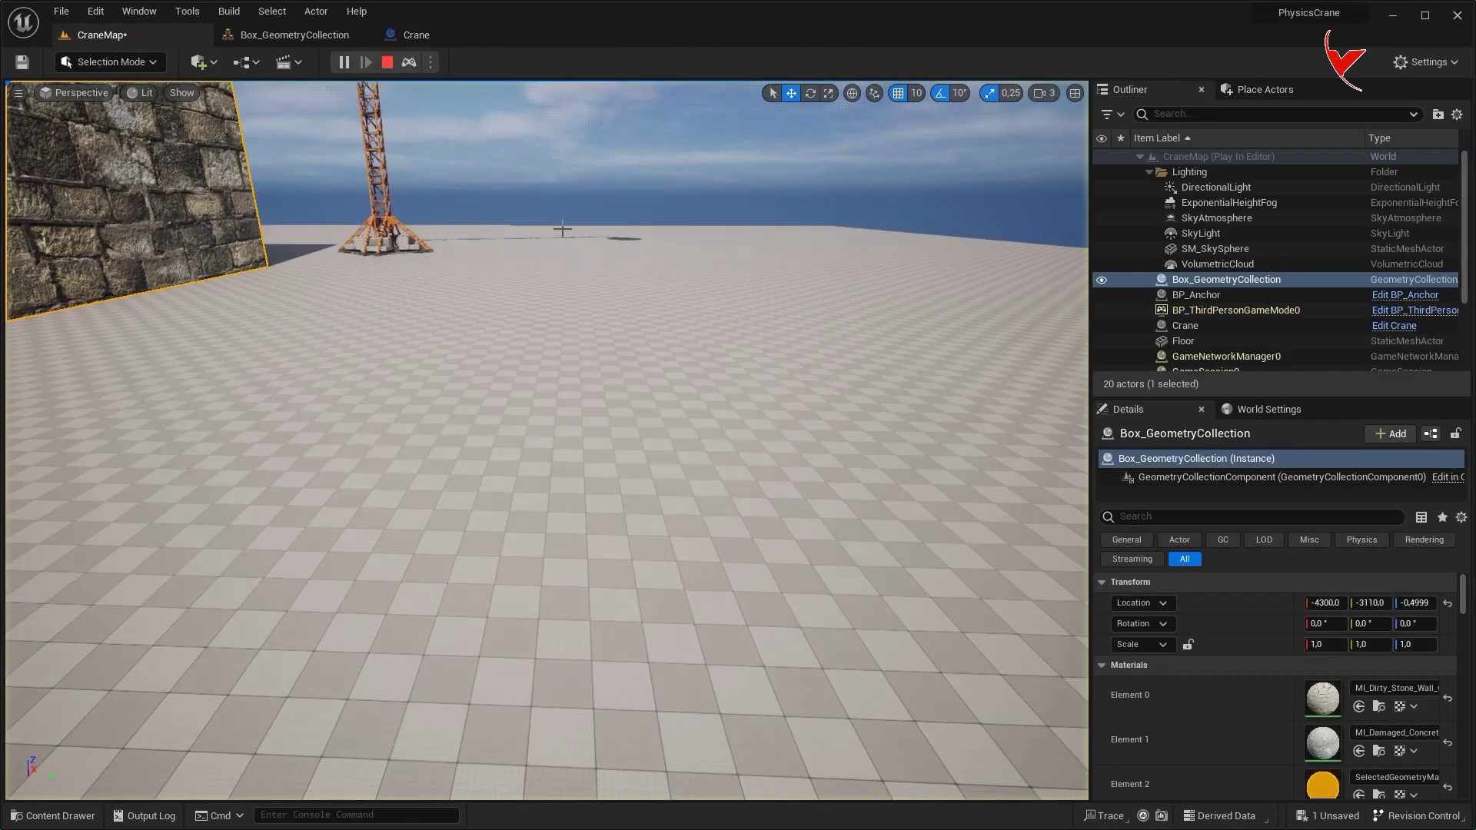
- Move the play camera back, then toward the wall to watch the wrecking ball hit
key("s")
key("w")
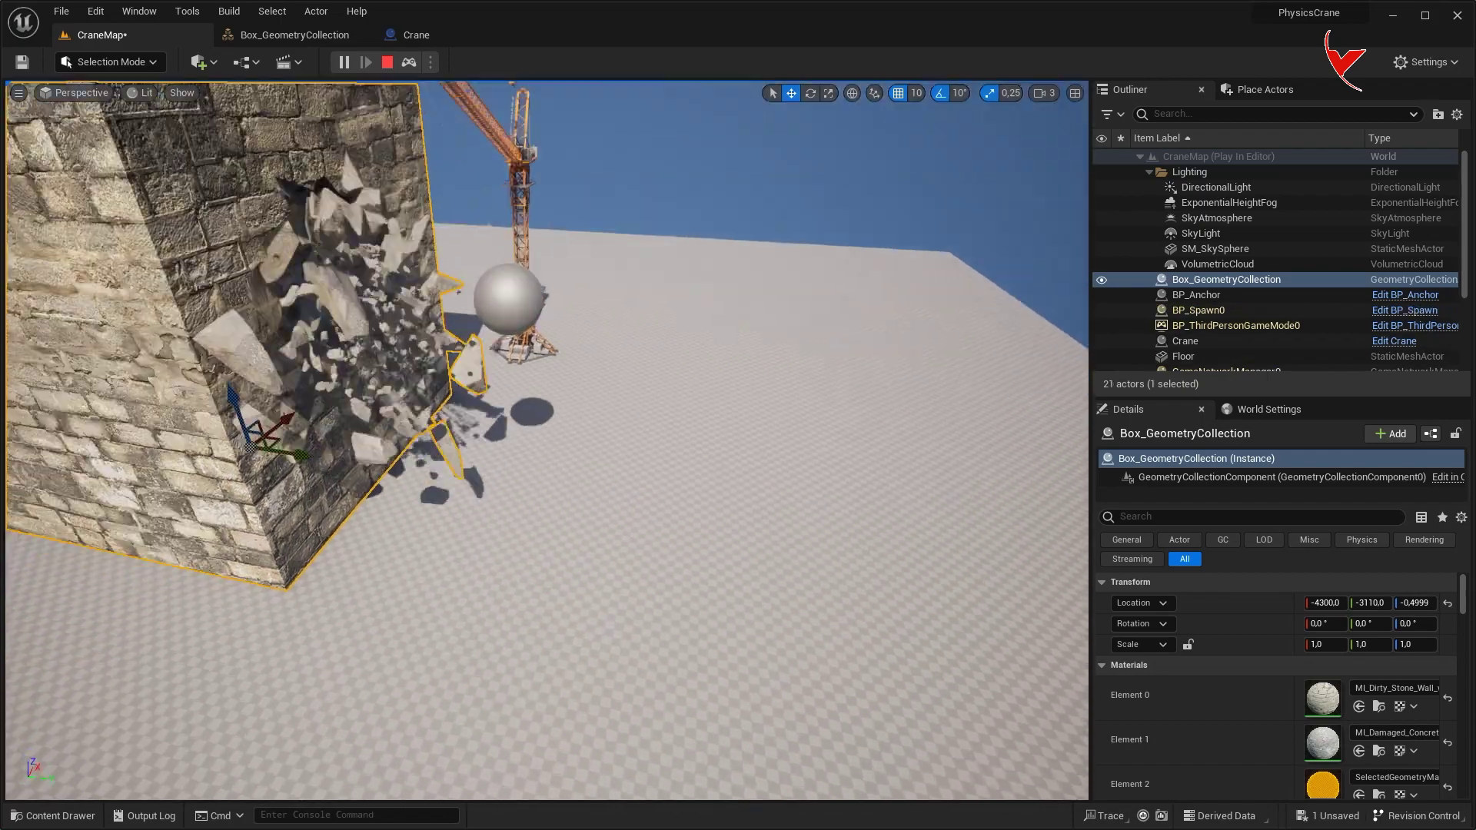